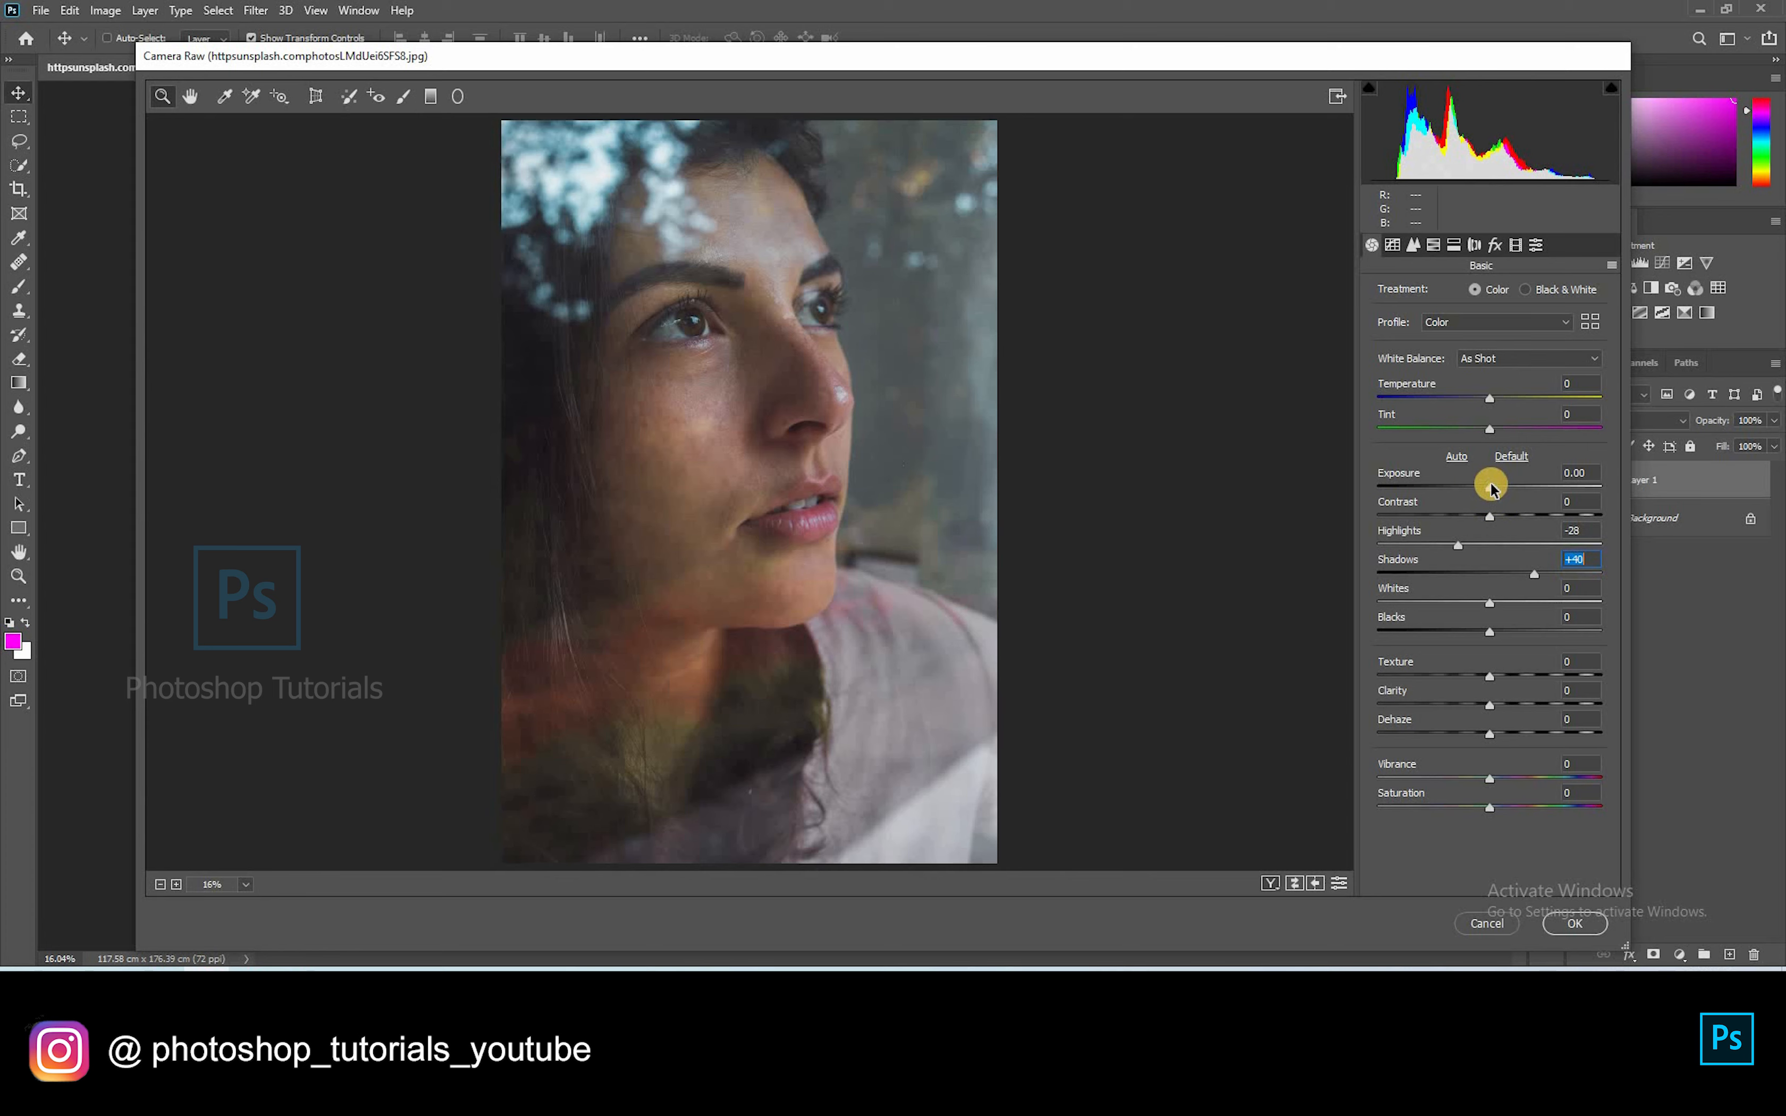
# Step: Set the exposure to +0.05 in the basic Camera Raw adjustments
pyautogui.click(1495, 489)
pyautogui.moveTo(1495, 493); pyautogui.dragTo(1491, 502)
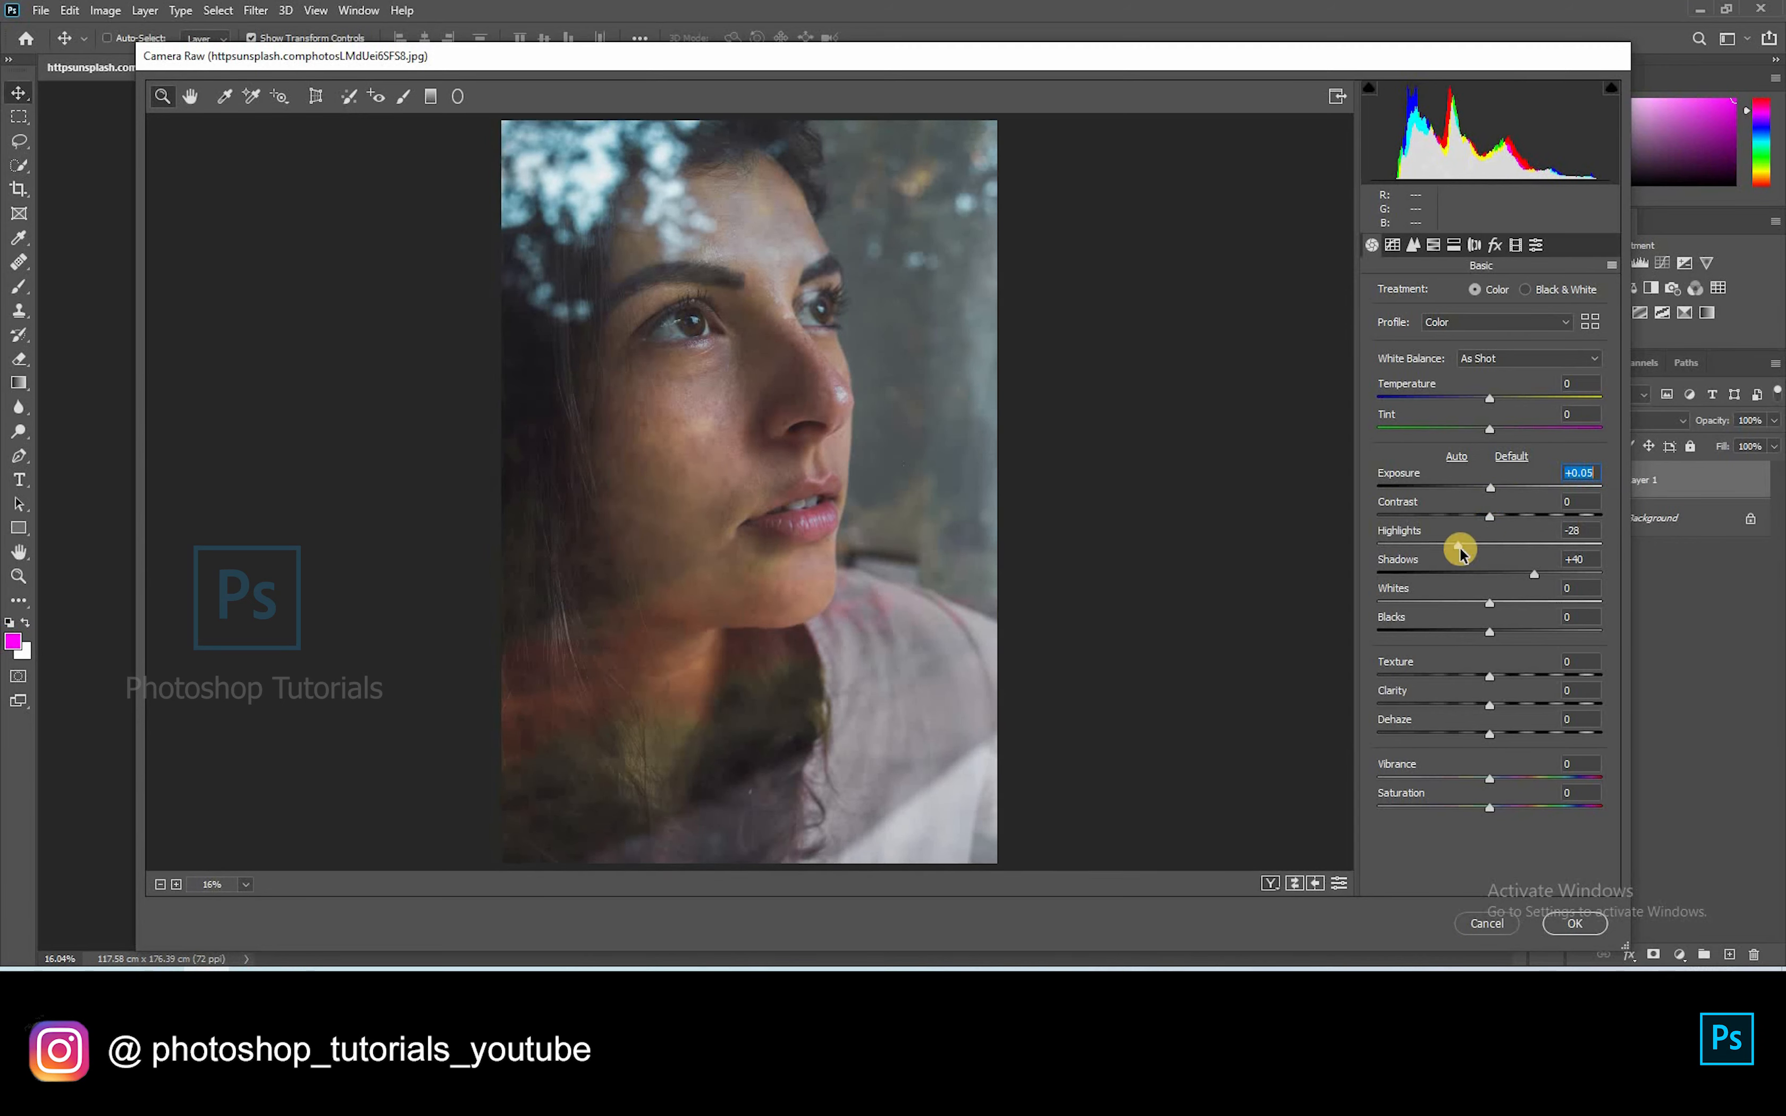
# Step: Shift the HSL hues to Reds +10, Oranges +3, Aquas +100 and Blues -46
pyautogui.click(1441, 250)
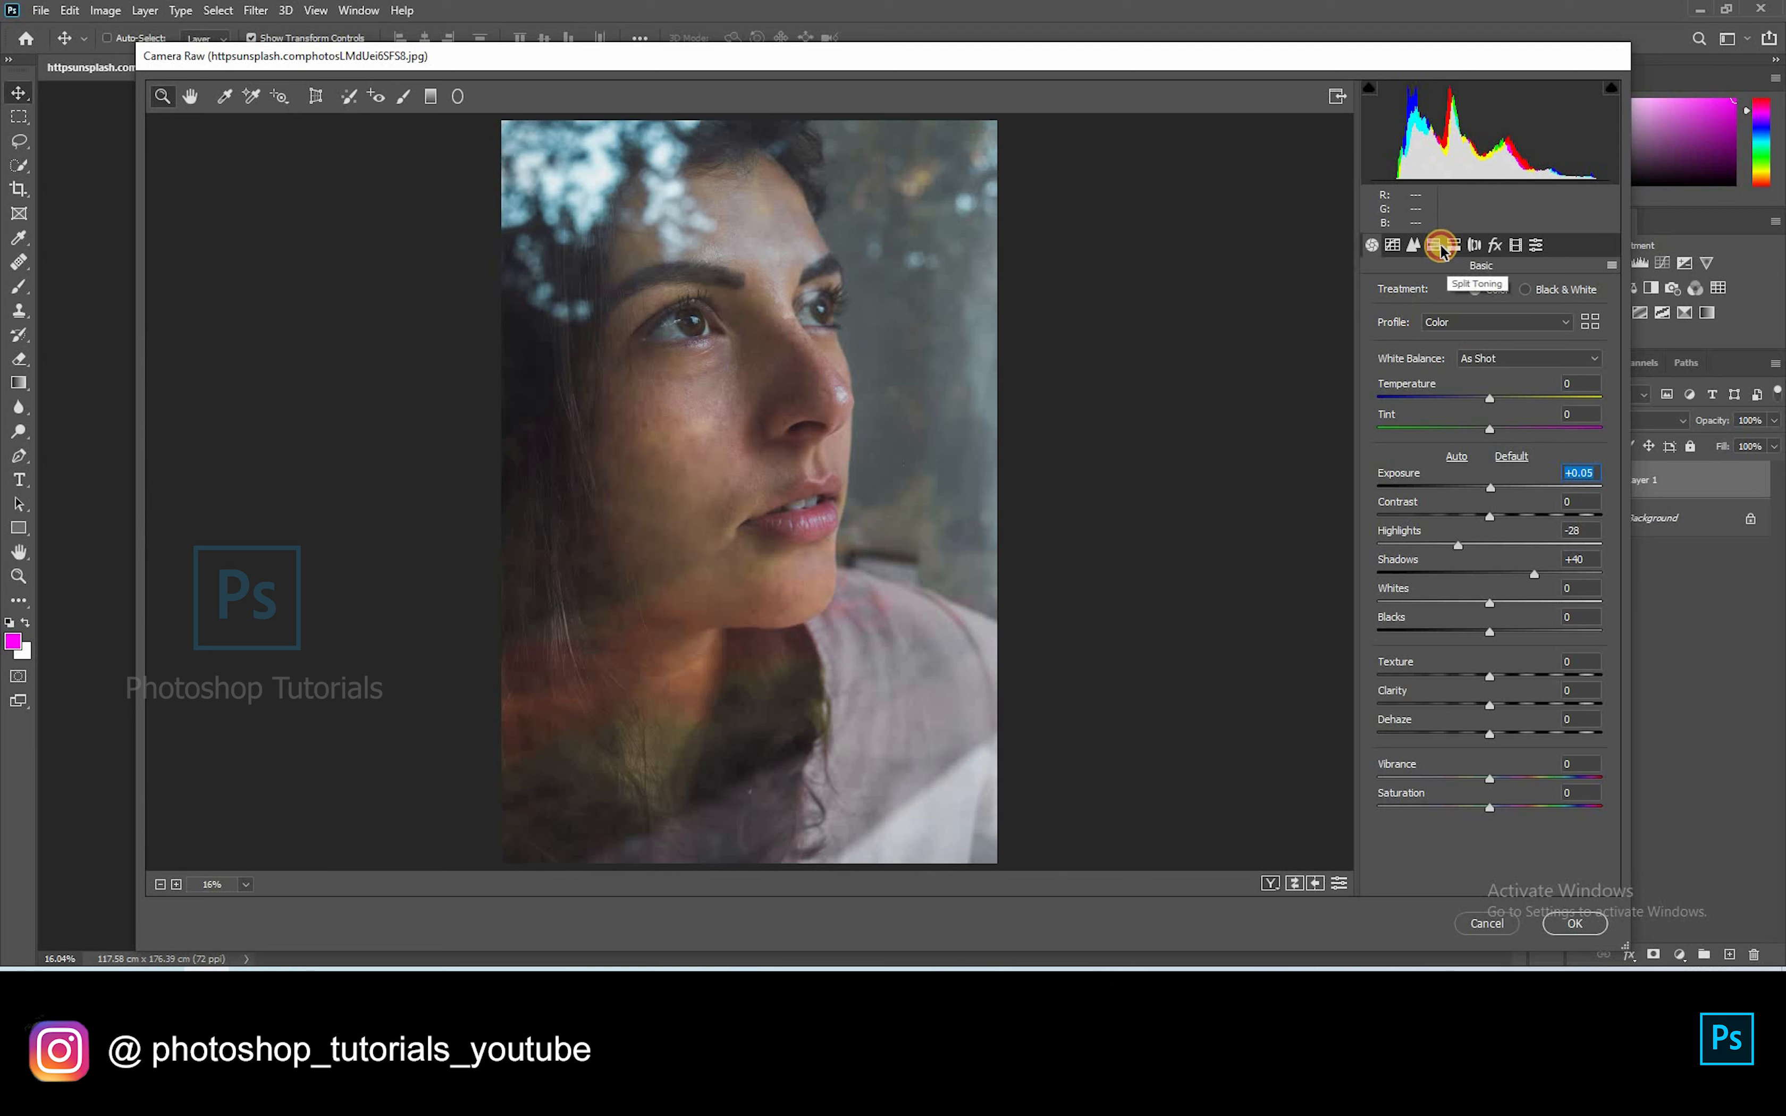
pyautogui.click(1437, 245)
pyautogui.click(1390, 296)
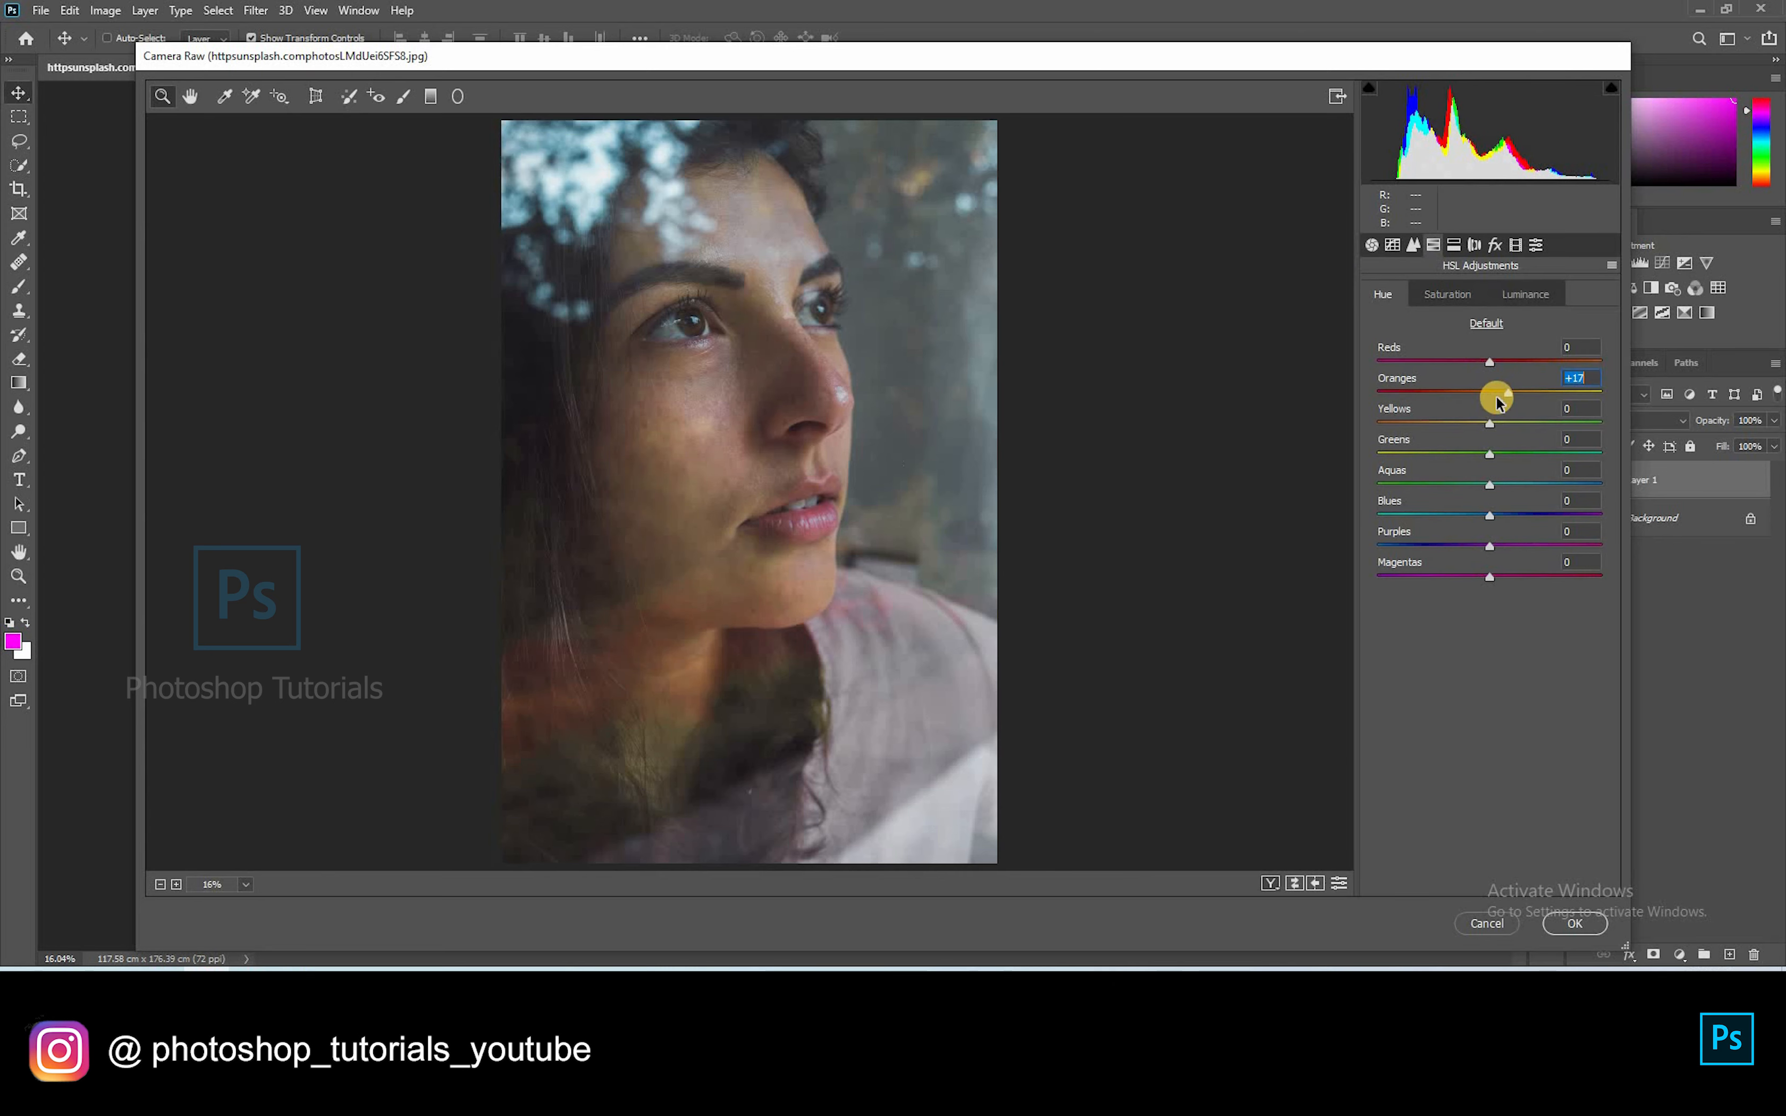
pyautogui.moveTo(1491, 424)
pyautogui.mouseDown()
pyautogui.moveTo(1517, 419)
pyautogui.moveTo(1490, 420)
pyautogui.moveTo(1515, 368)
pyautogui.moveTo(1460, 370)
pyautogui.moveTo(1519, 374)
pyautogui.moveTo(1499, 387)
pyautogui.mouseUp()
pyautogui.moveTo(1491, 488); pyautogui.dragTo(1322, 514)
pyautogui.moveTo(1490, 515); pyautogui.dragTo(1347, 618)
pyautogui.moveTo(1469, 517)
pyautogui.mouseDown()
pyautogui.moveTo(1424, 507)
pyautogui.moveTo(1547, 482)
pyautogui.moveTo(1644, 489)
pyautogui.moveTo(1445, 496)
pyautogui.mouseUp()
pyautogui.moveTo(1337, 492); pyautogui.dragTo(1490, 485)
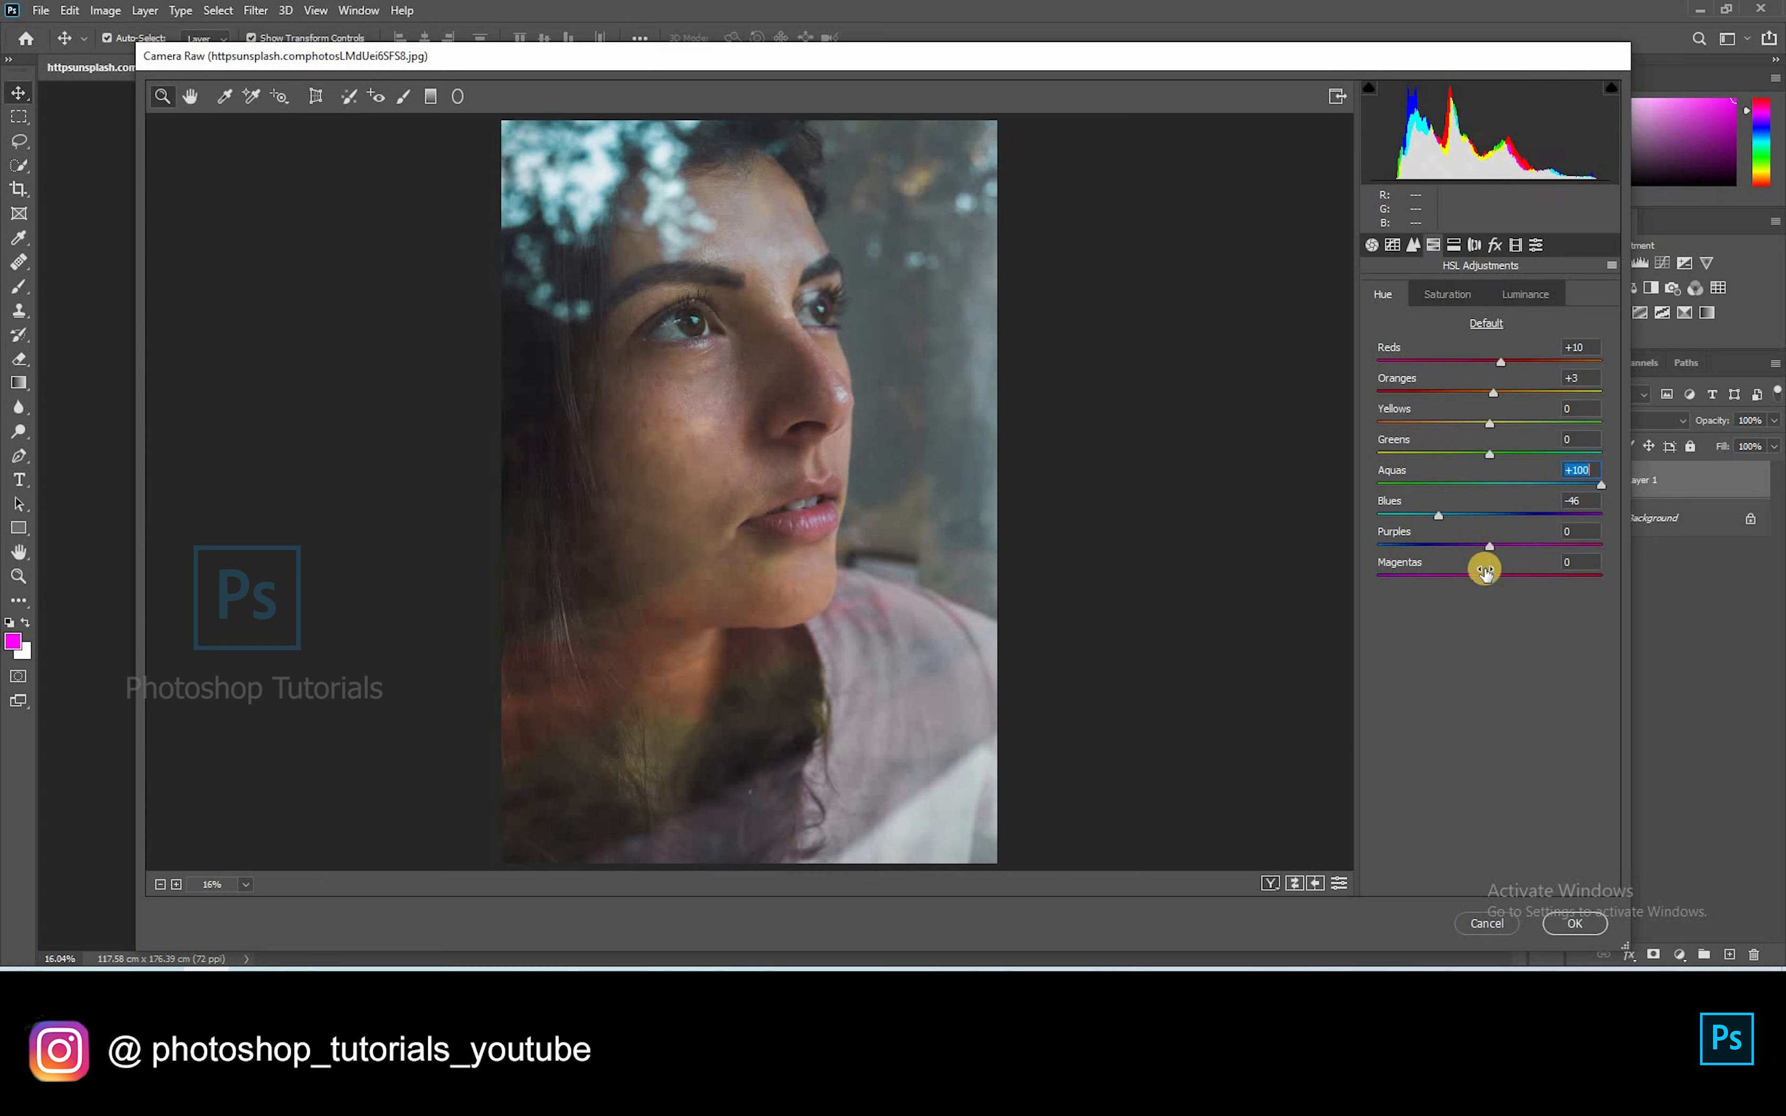
# Step: Try different hue shifts for Purples and Magentas, and reset both to 0
pyautogui.moveTo(1497, 577)
pyautogui.mouseDown()
pyautogui.moveTo(1547, 572)
pyautogui.moveTo(1419, 575)
pyautogui.moveTo(1478, 579)
pyautogui.moveTo(1534, 550)
pyautogui.moveTo(1471, 557)
pyautogui.moveTo(1487, 548)
pyautogui.mouseUp()
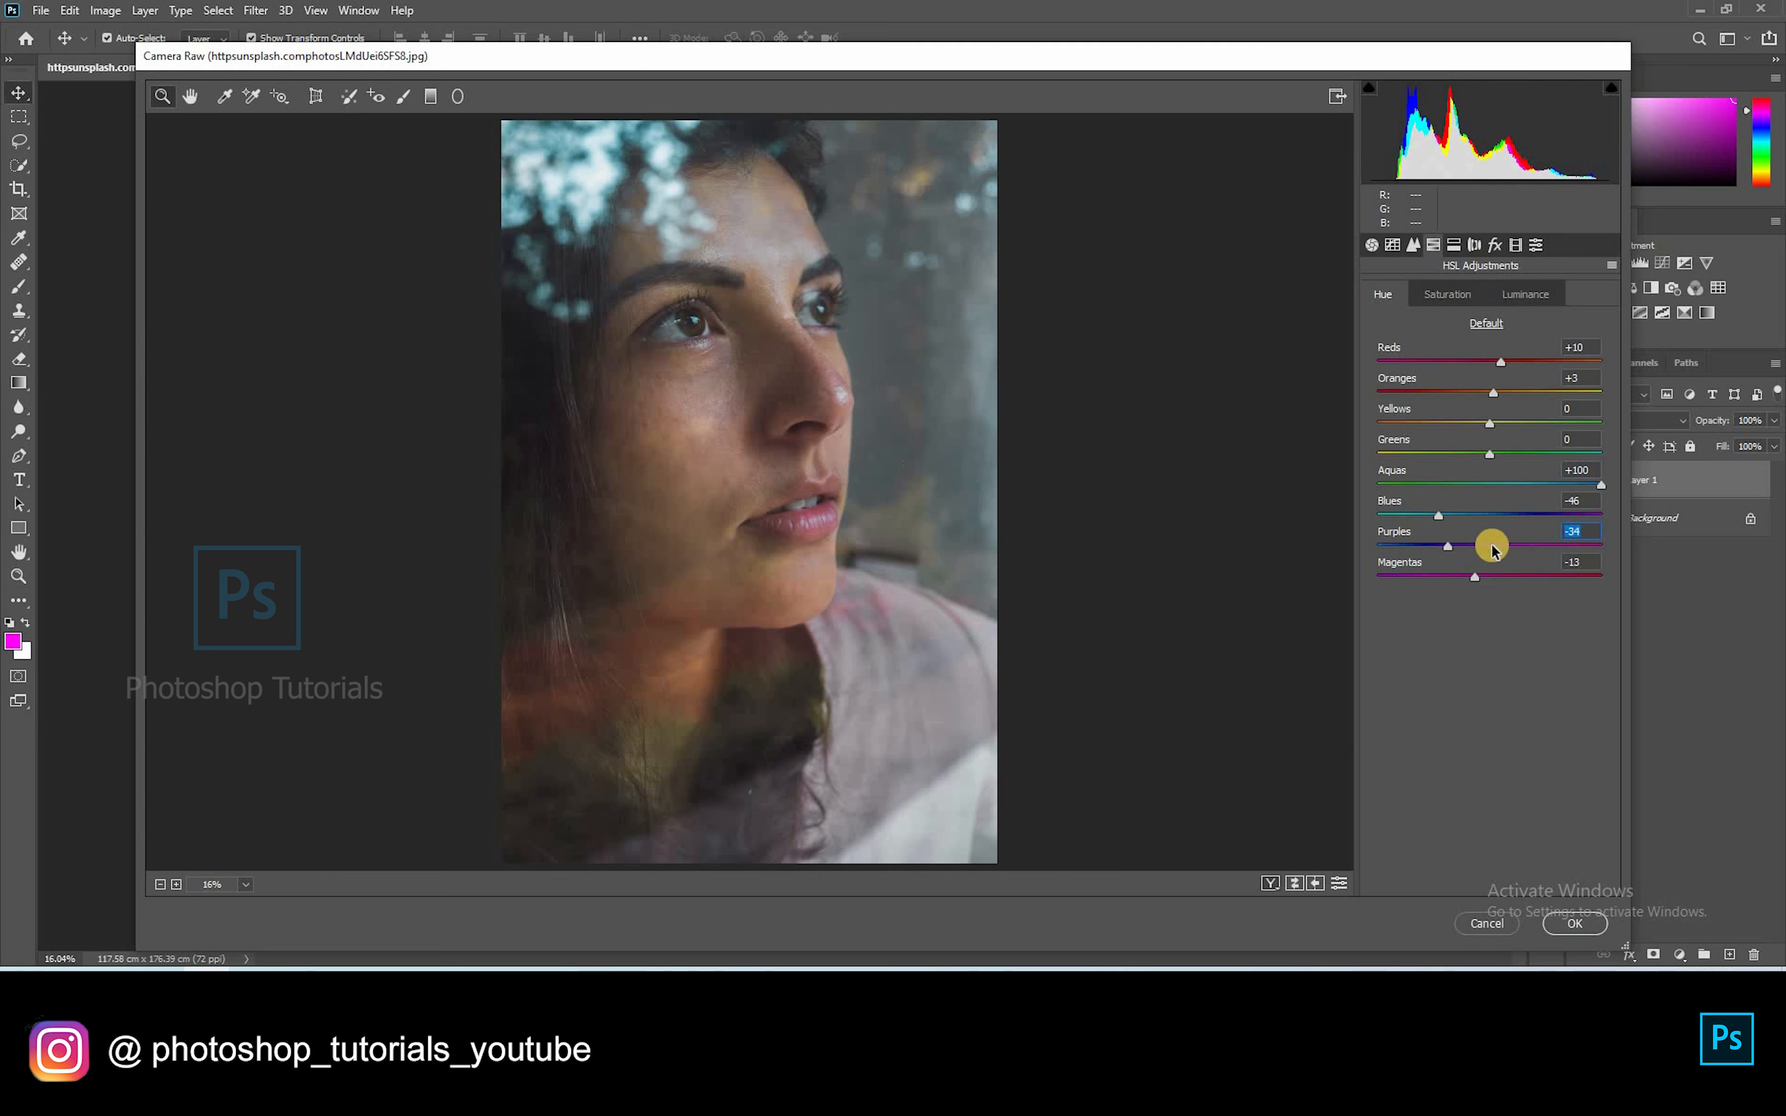
pyautogui.click(1499, 577)
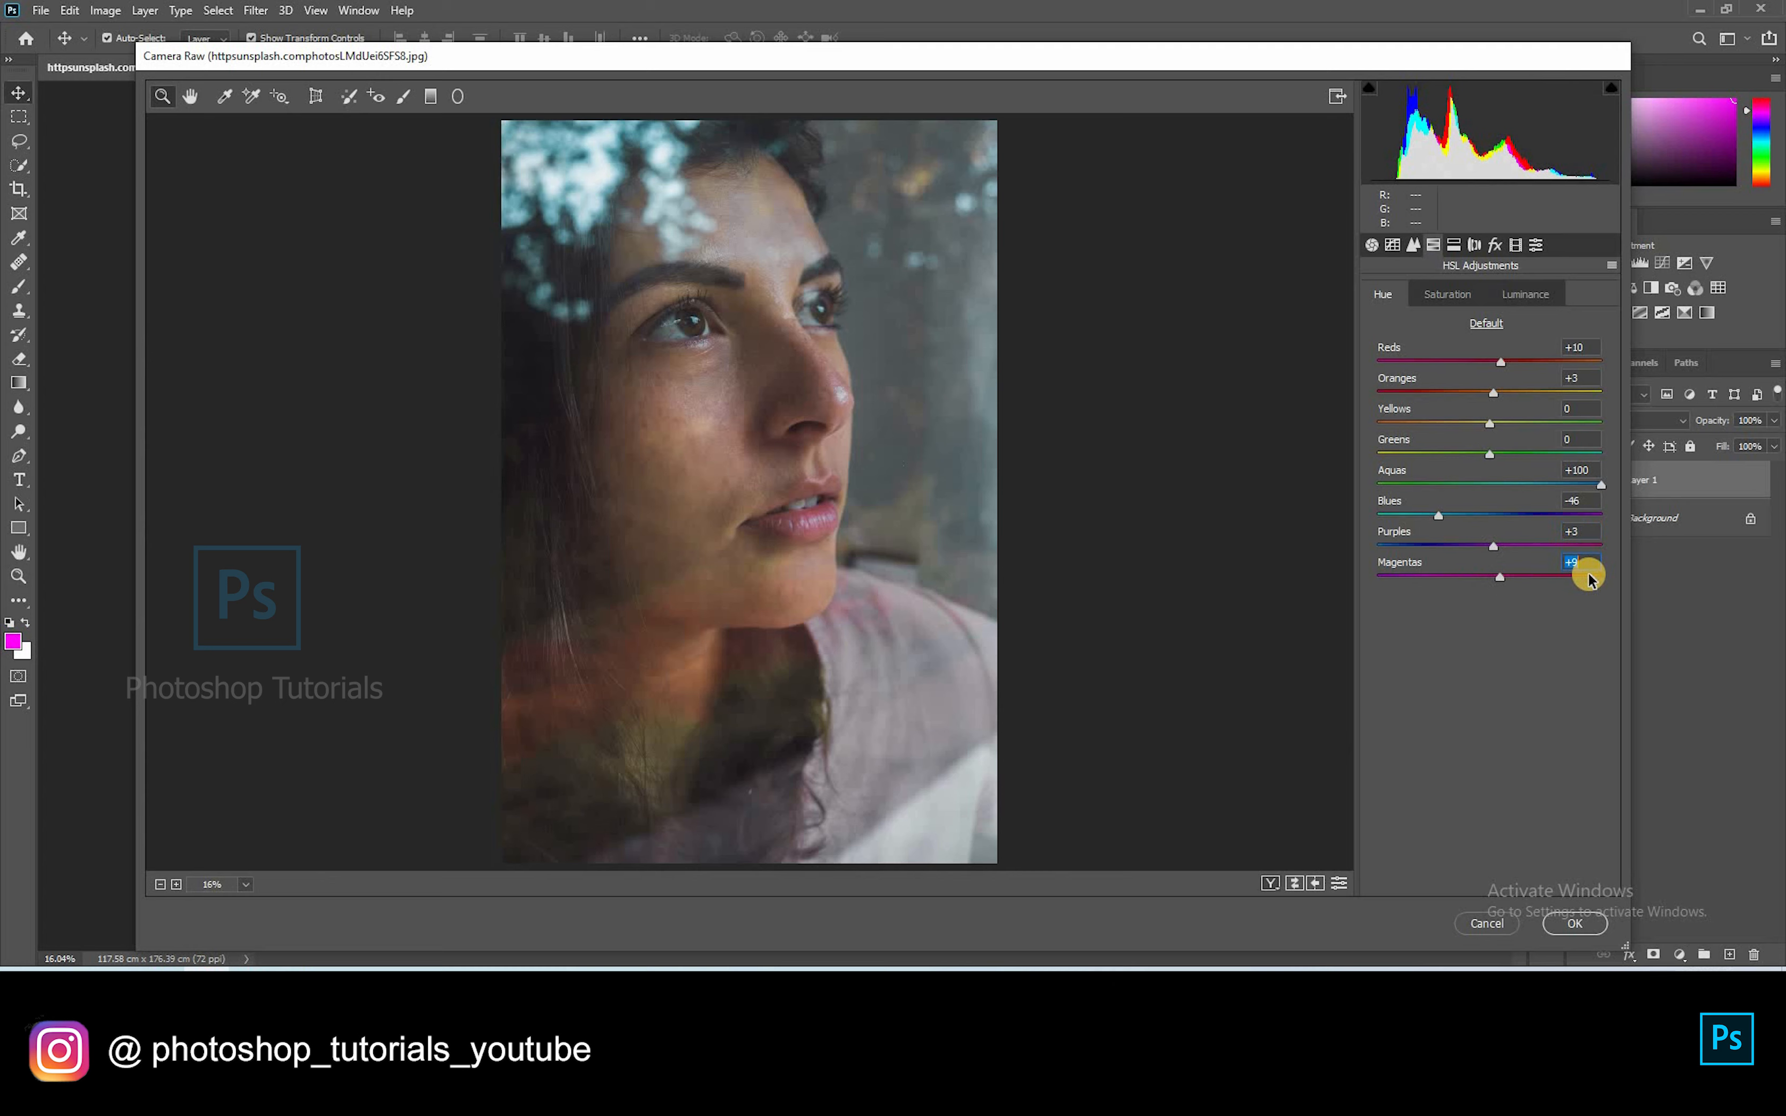
pyautogui.doubleClick(1496, 573)
pyautogui.doubleClick(1492, 547)
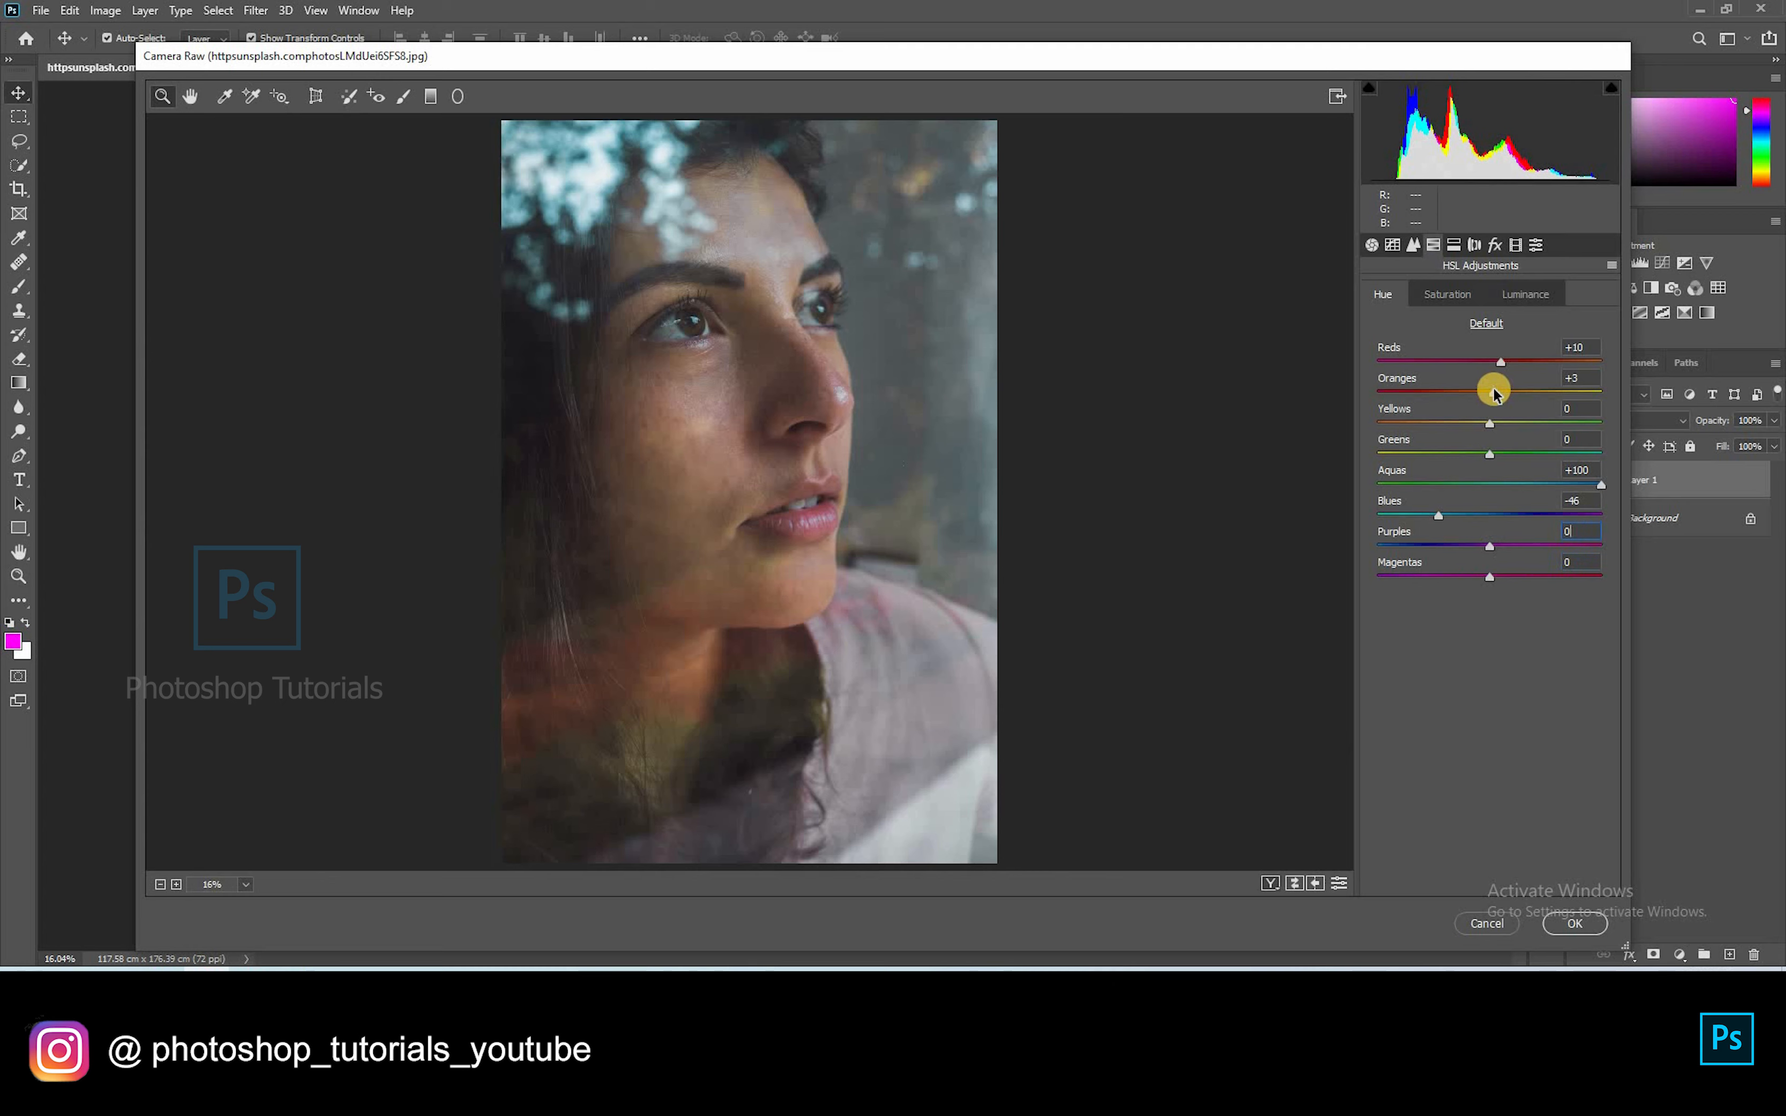
# Step: Set the HSL luminance to Oranges -2, Yellows +4, Blues -25, Purples -18 and Magentas +6, and apply the Camera Raw filter
pyautogui.click(1515, 296)
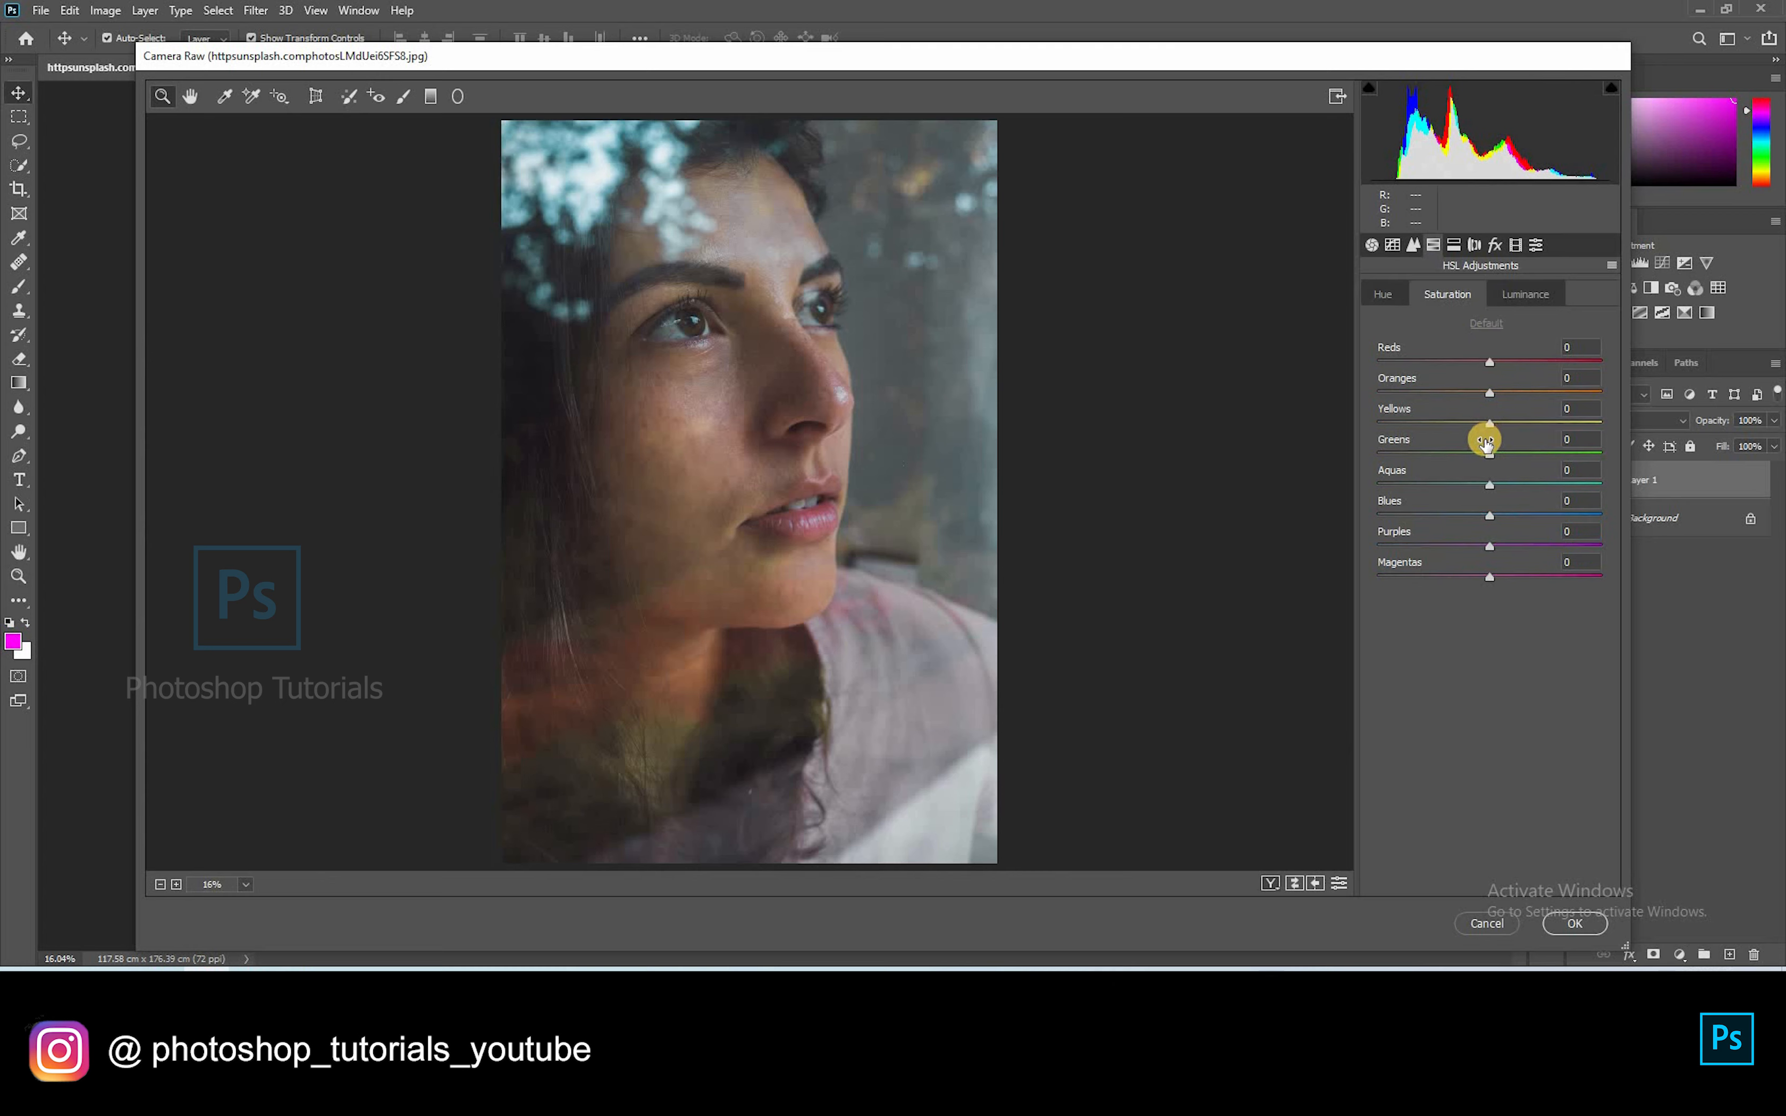
pyautogui.moveTo(1491, 517); pyautogui.dragTo(1532, 512)
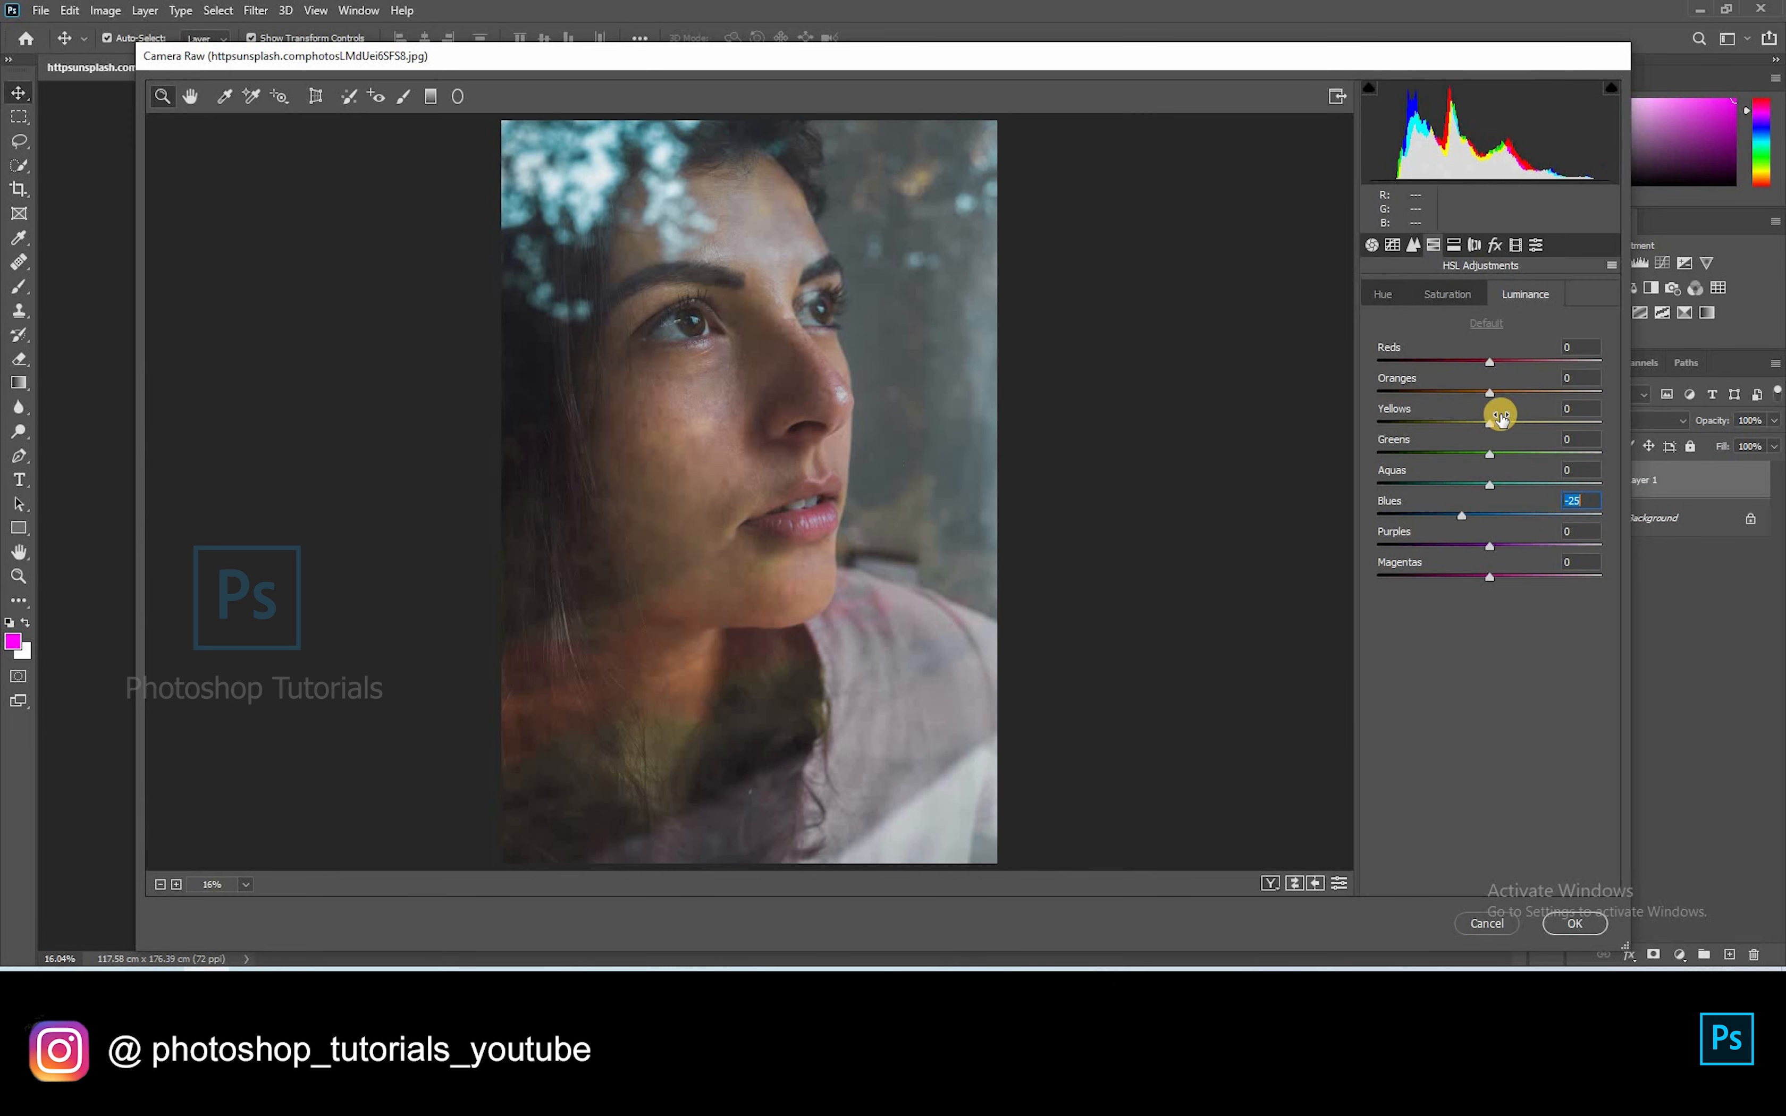
pyautogui.moveTo(1488, 424); pyautogui.dragTo(1460, 449)
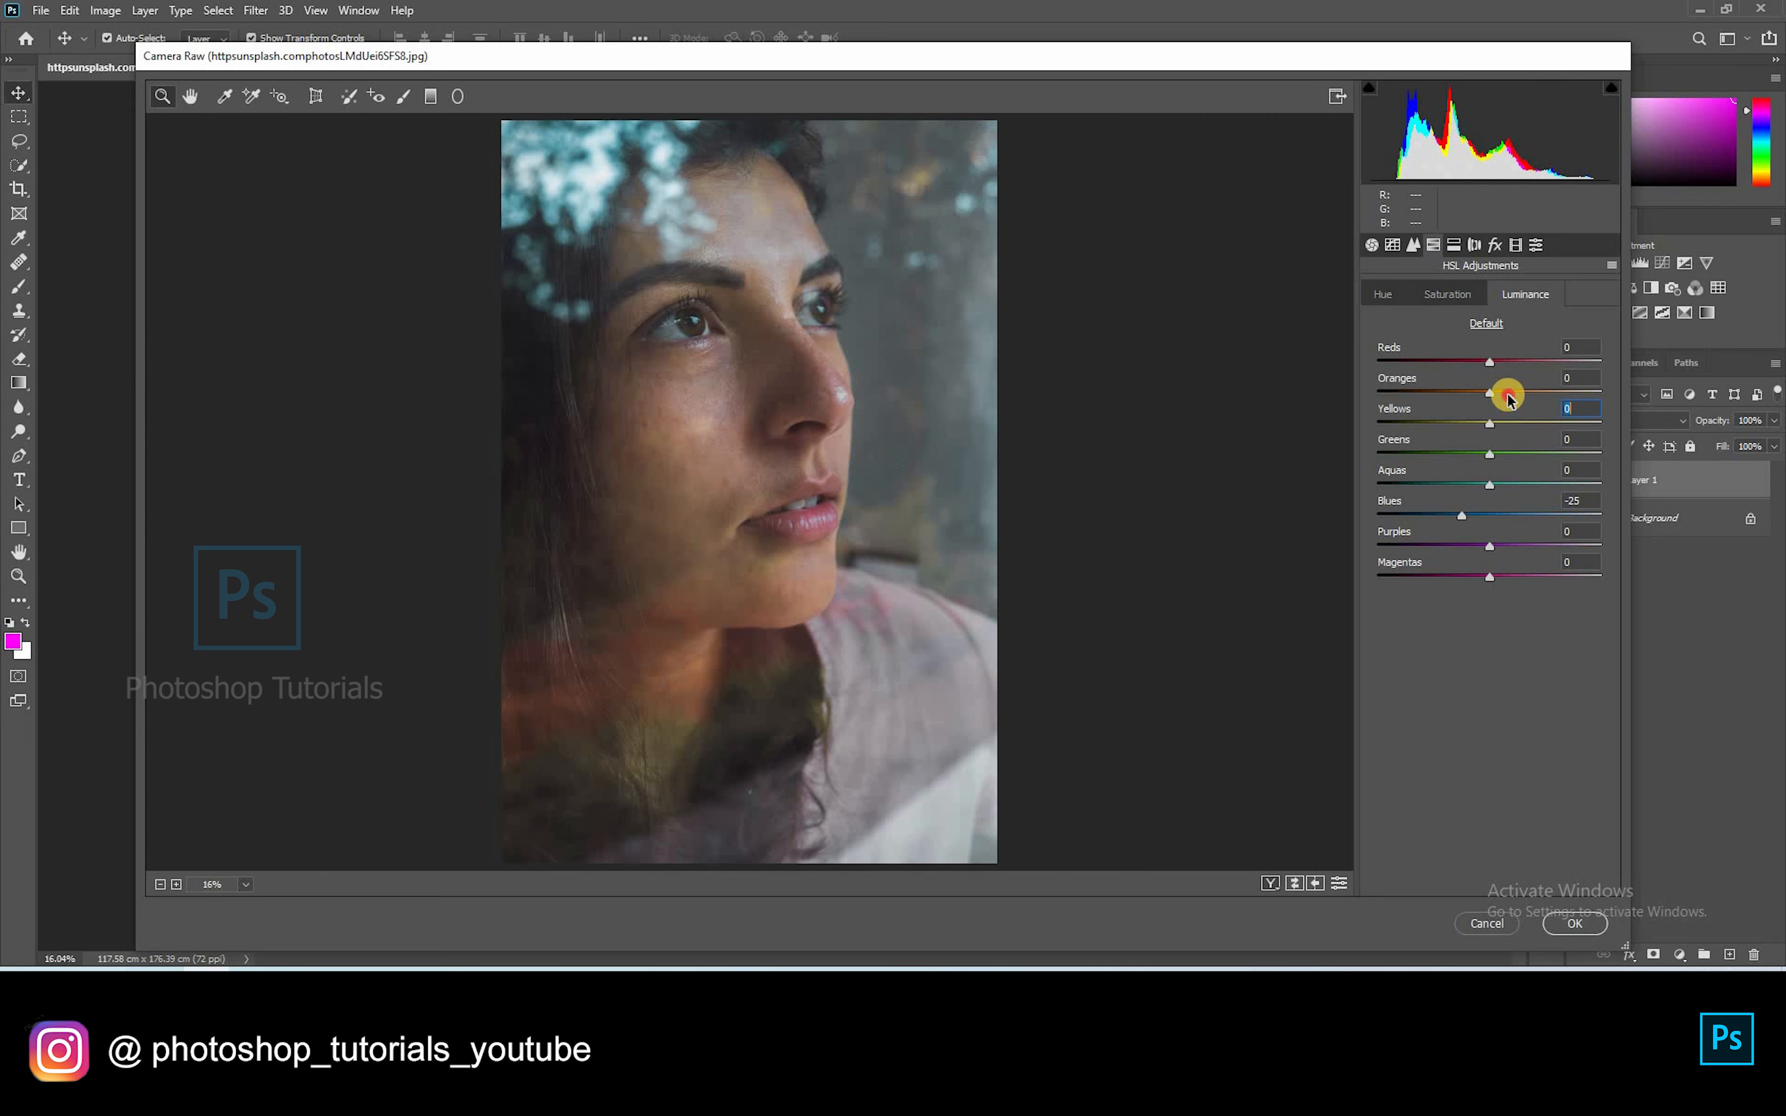
pyautogui.moveTo(1509, 399); pyautogui.dragTo(1490, 399)
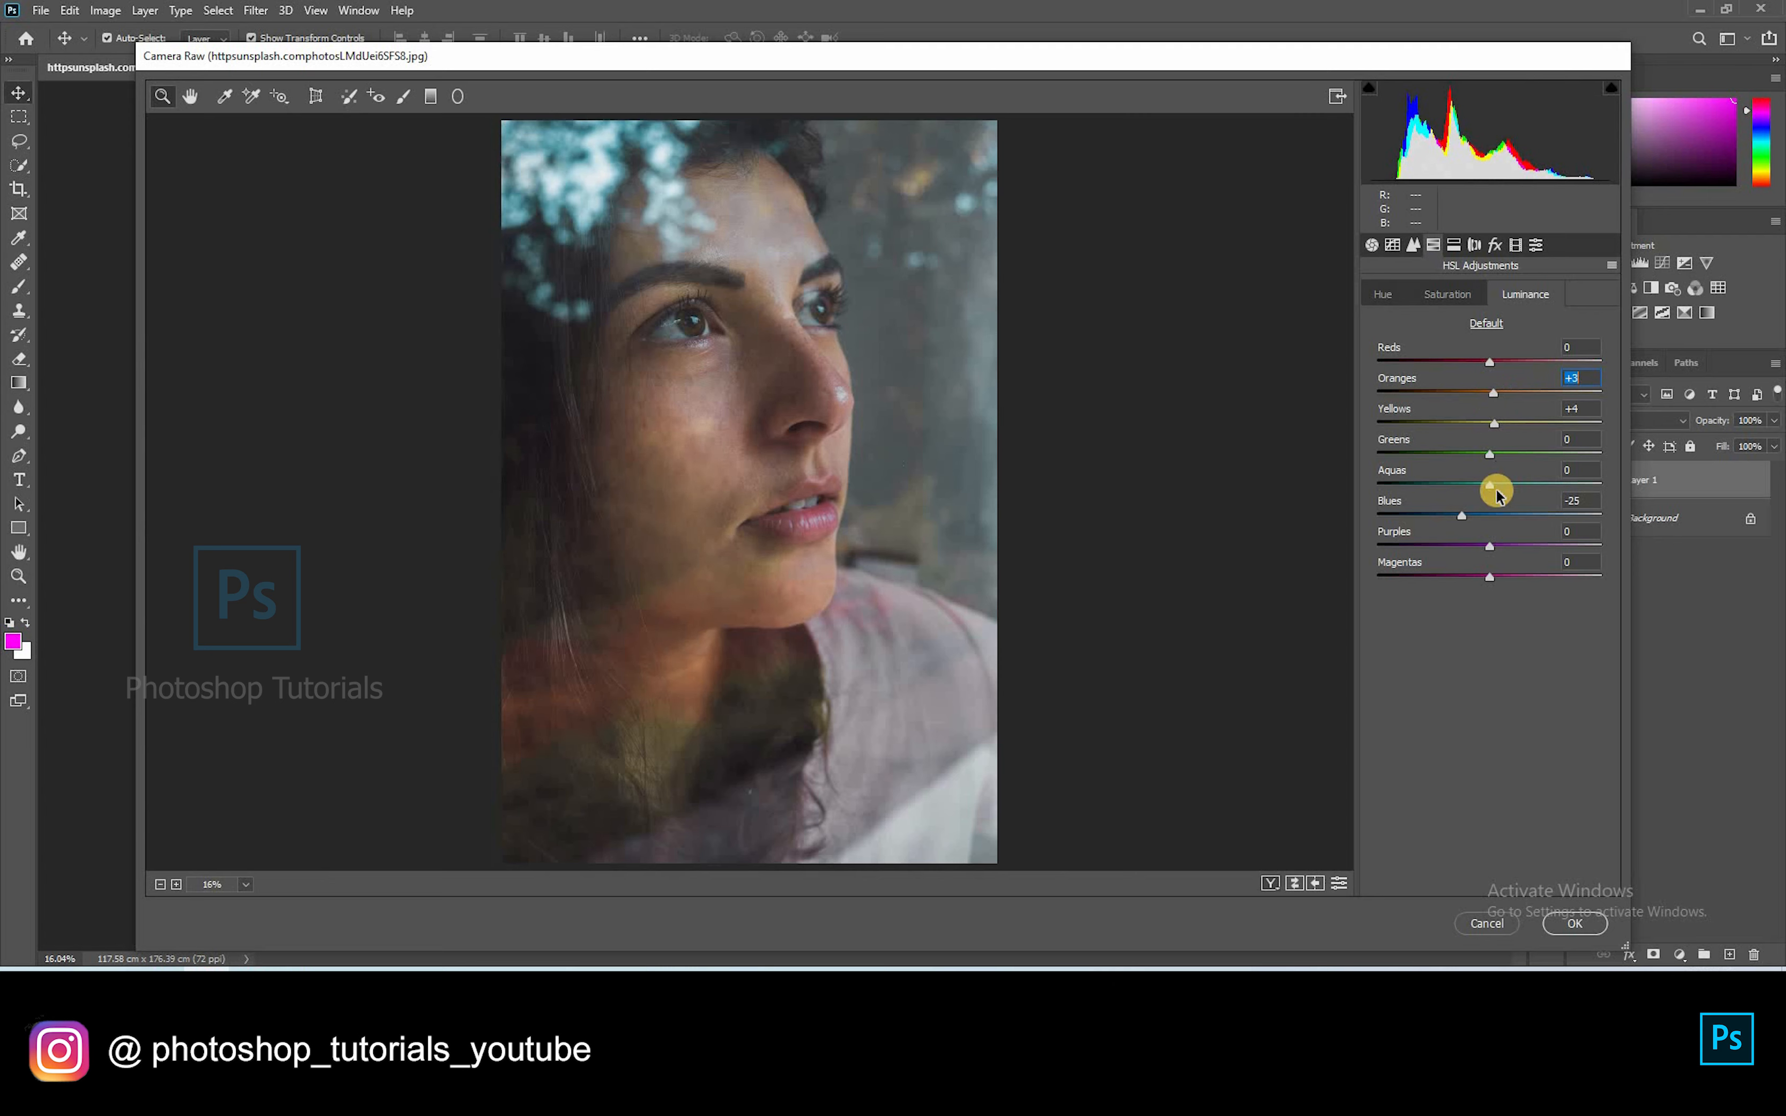
pyautogui.moveTo(1489, 551)
pyautogui.mouseDown()
pyautogui.moveTo(1469, 546)
pyautogui.moveTo(1495, 577)
pyautogui.moveTo(1463, 578)
pyautogui.moveTo(1489, 589)
pyautogui.mouseUp()
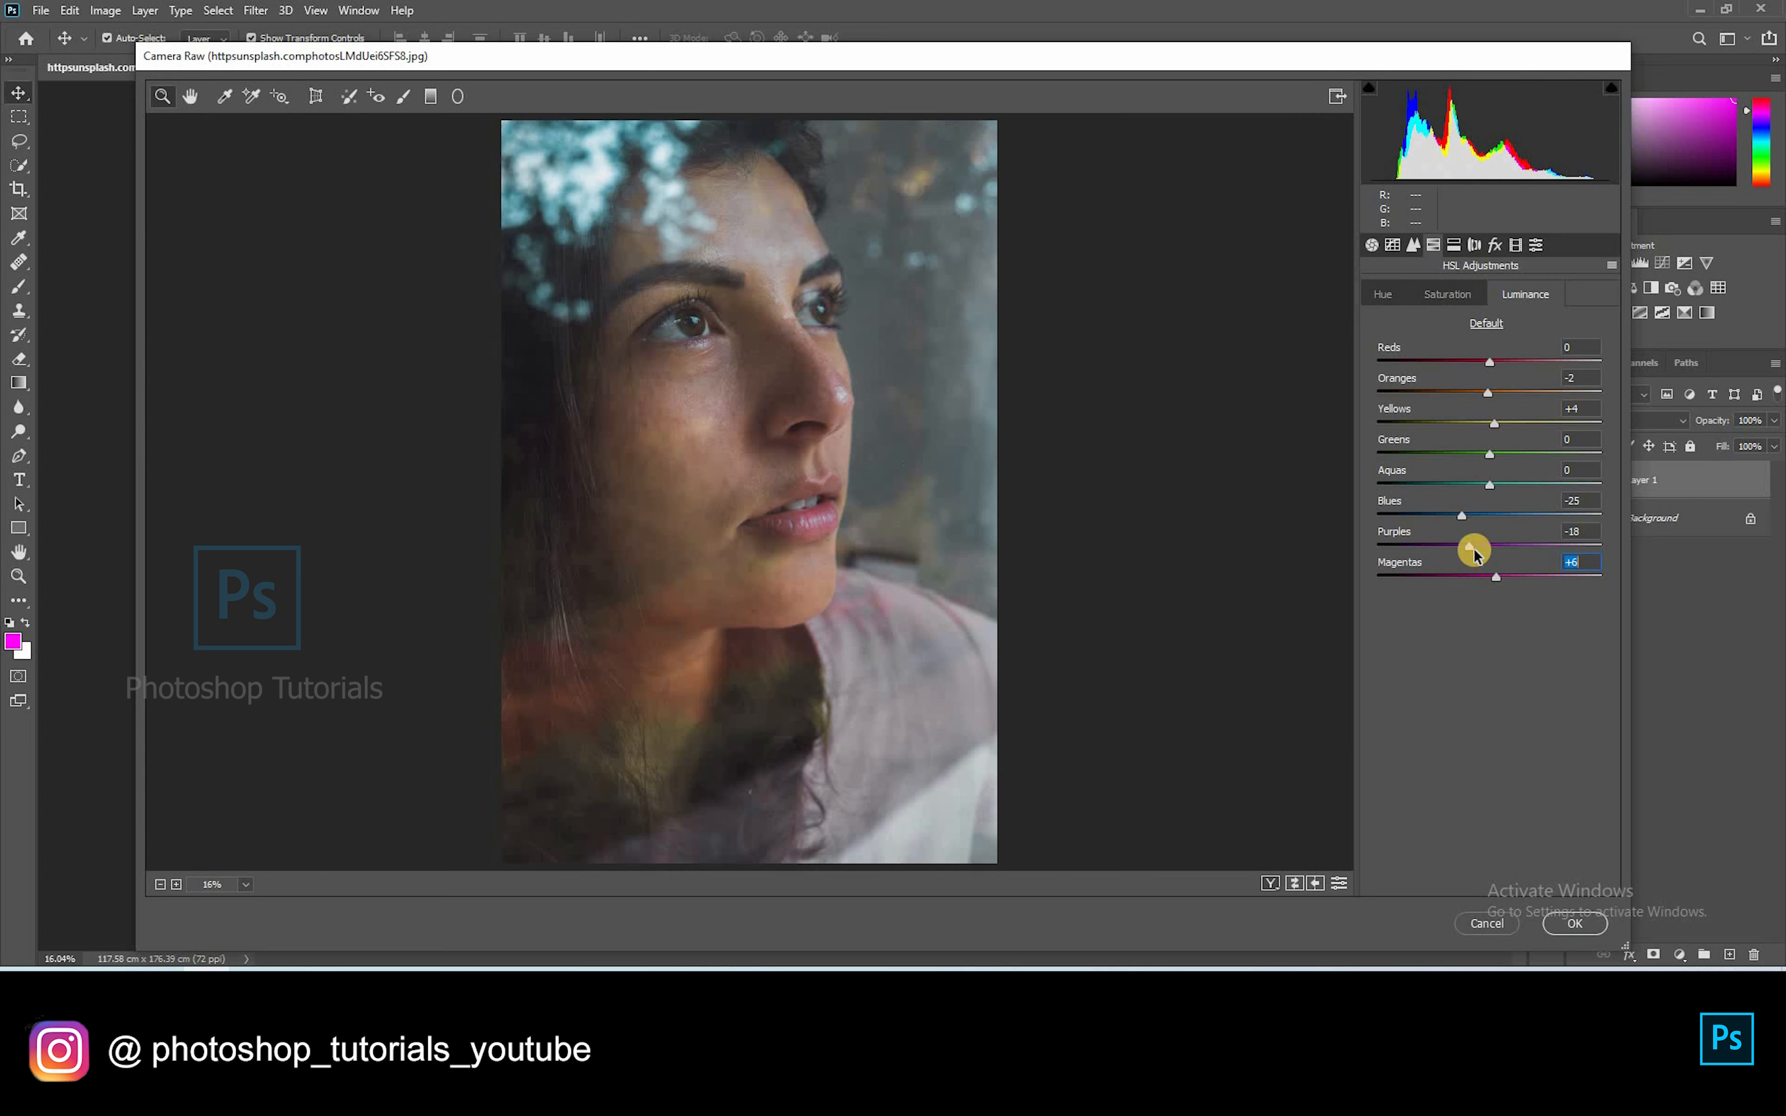
pyautogui.doubleClick(1462, 519)
pyautogui.click(1489, 927)
pyautogui.press('Return')
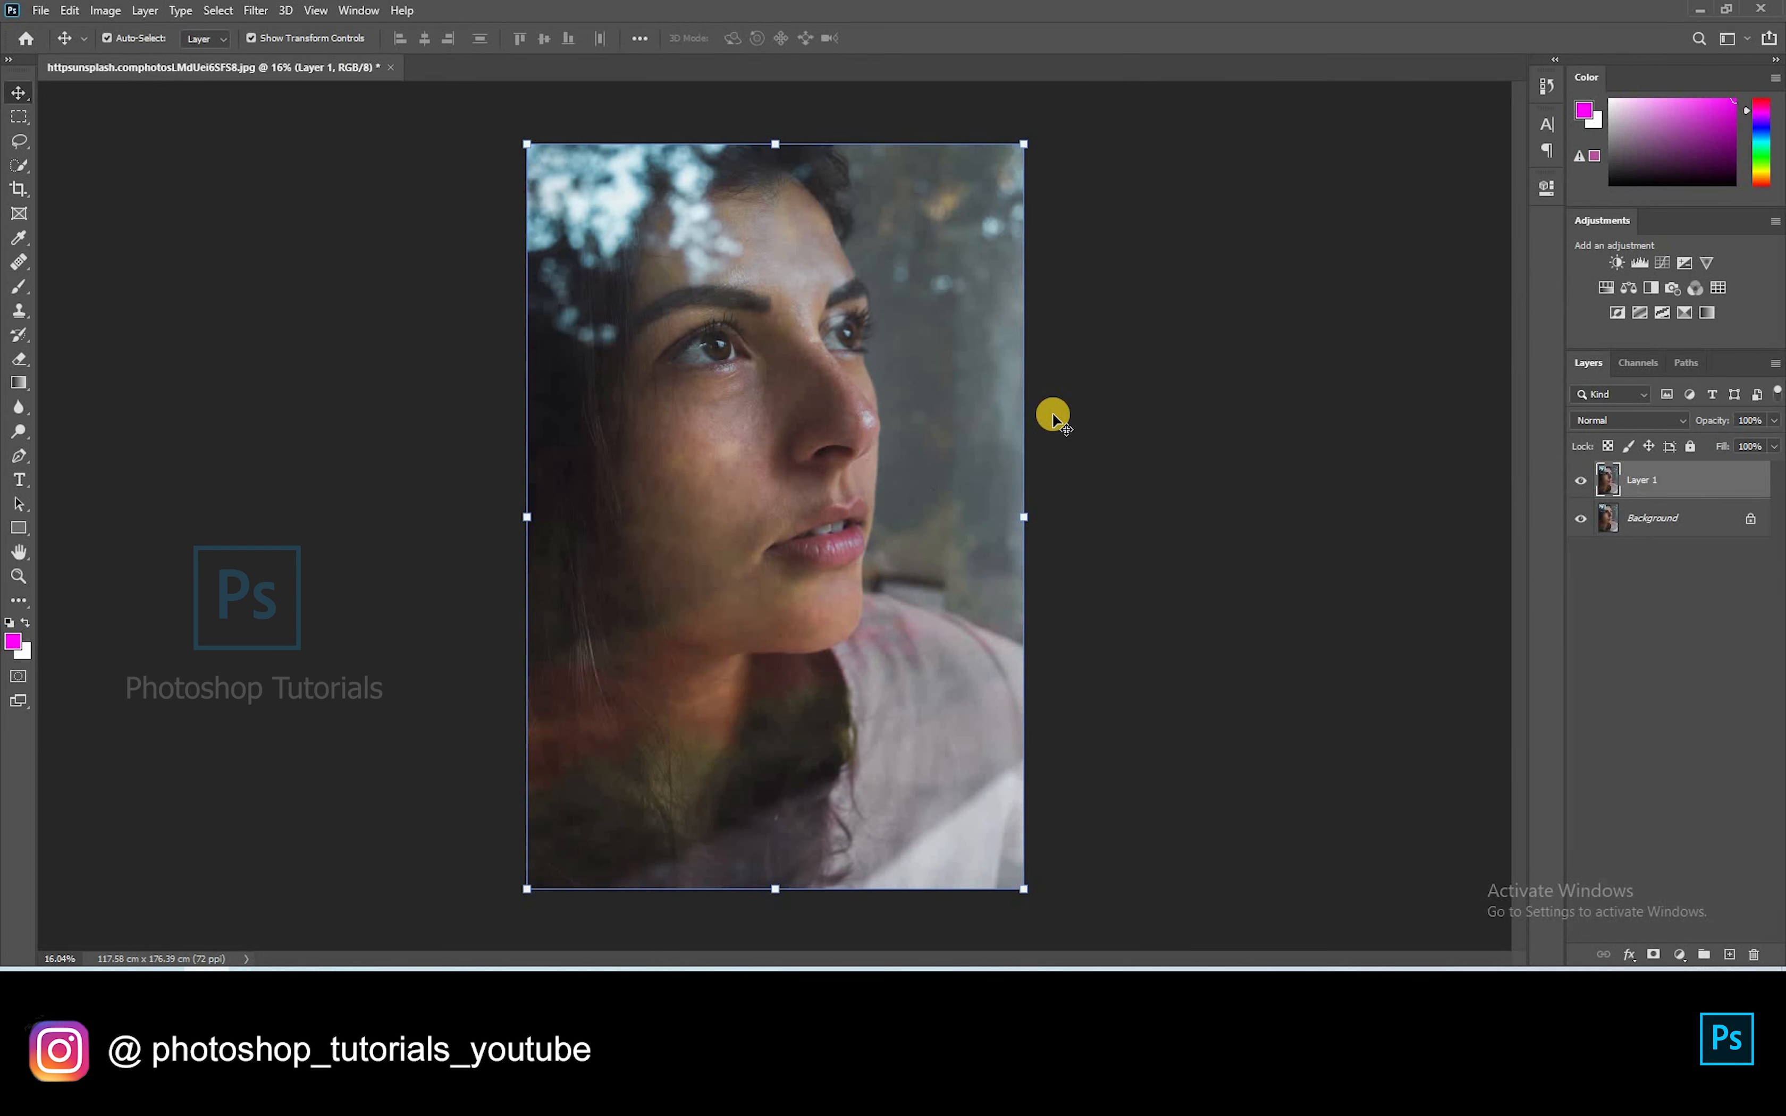
pyautogui.hotkey('ctrl', 'z')
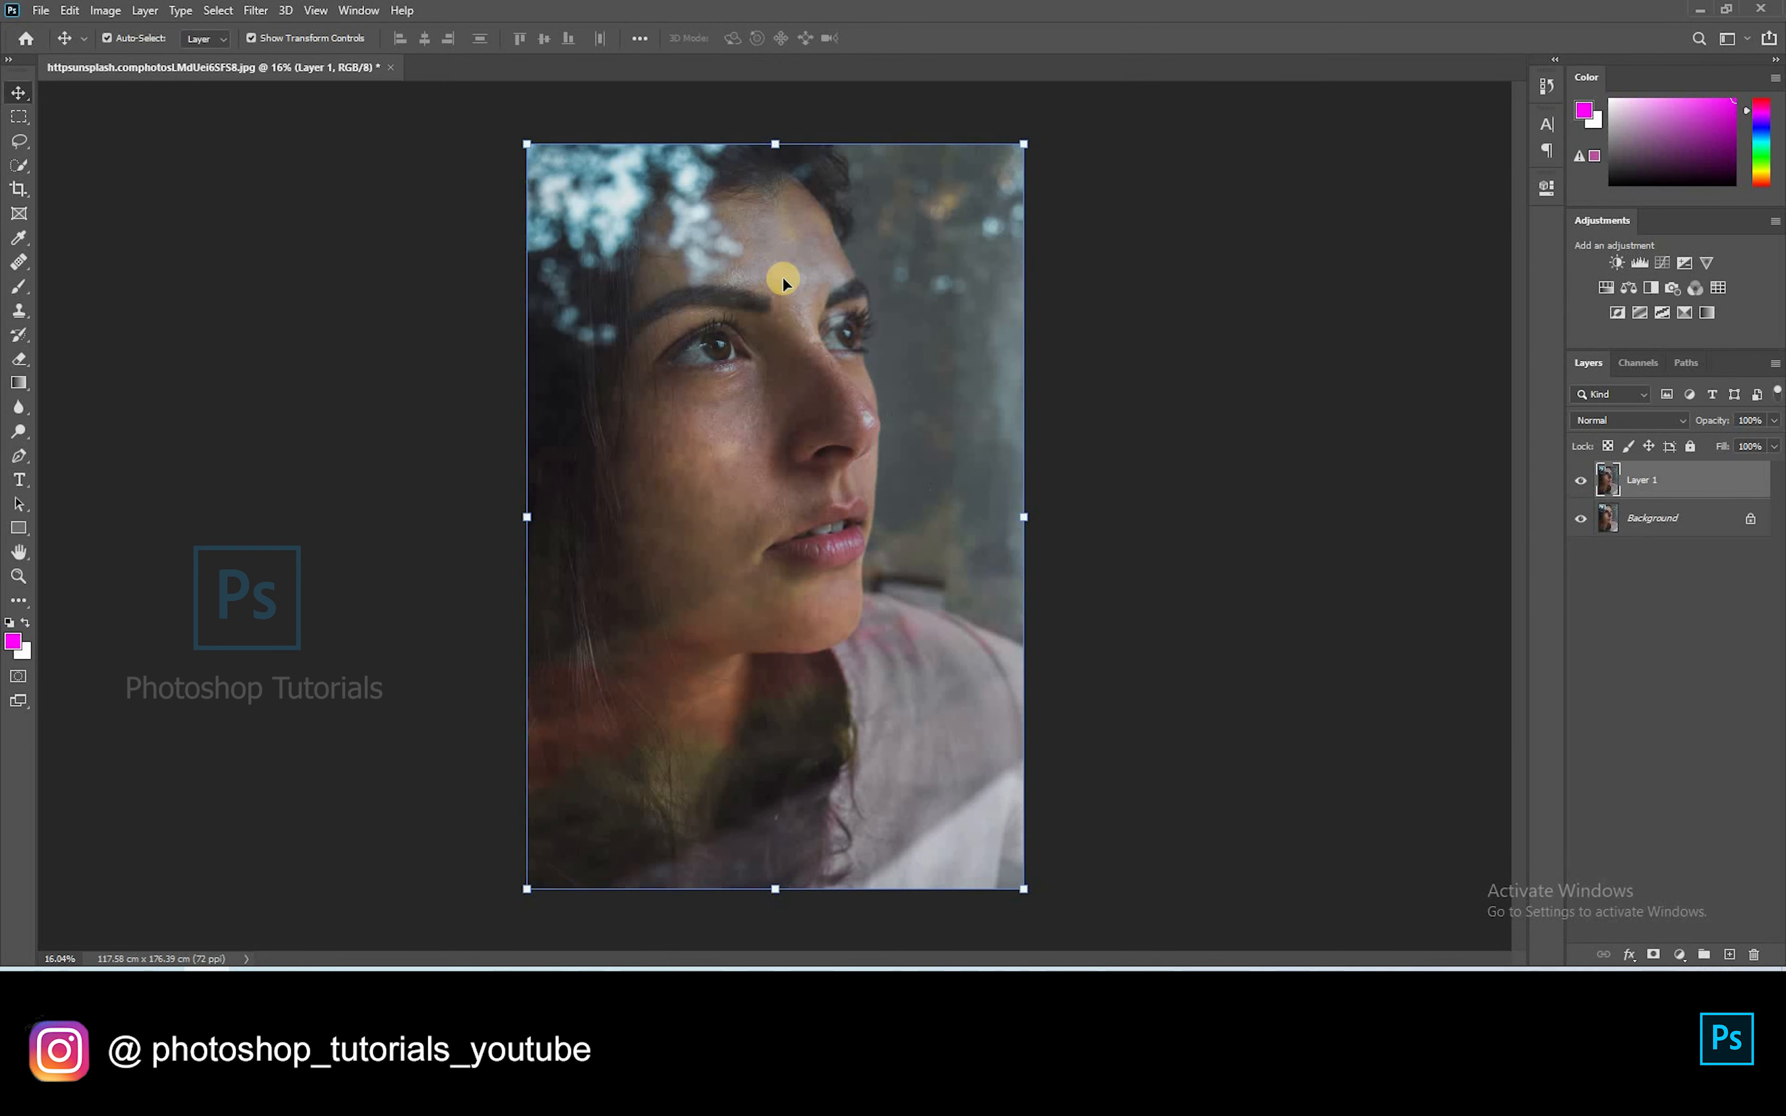
pyautogui.scroll(5, 785, 273)
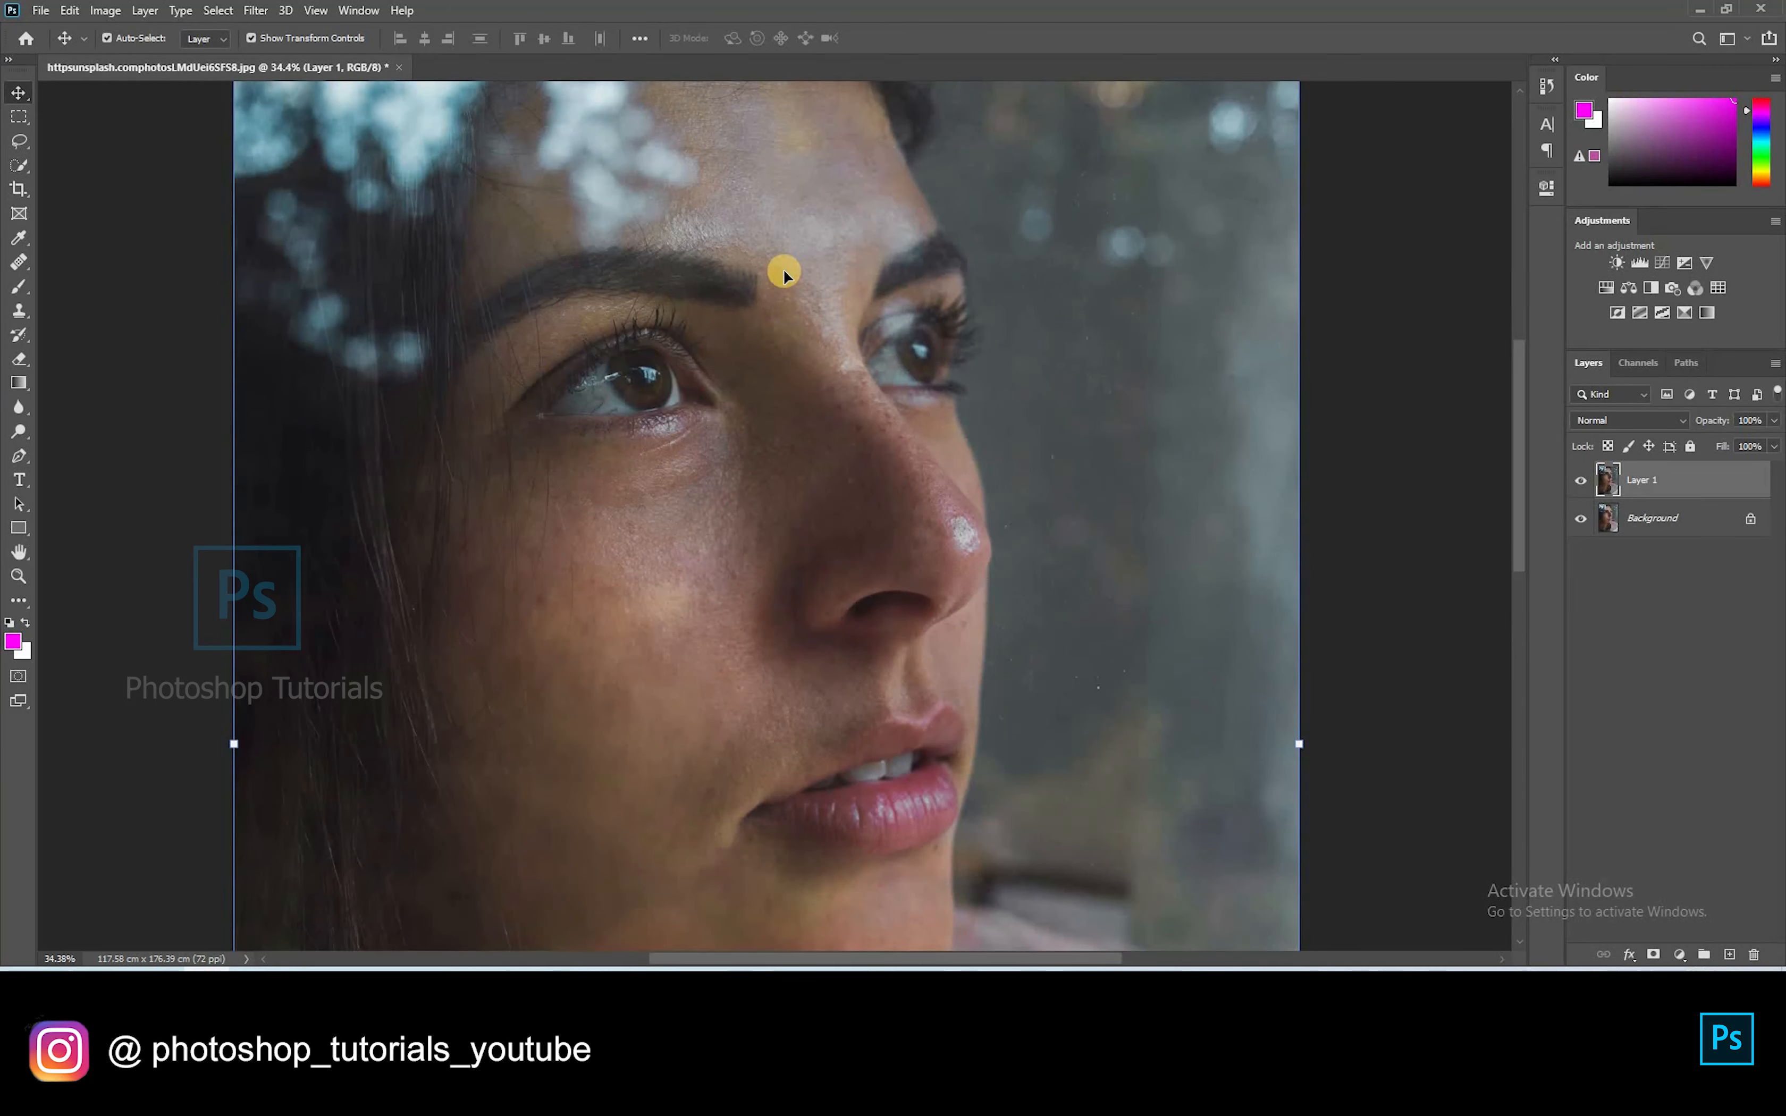
pyautogui.scroll(3, 785, 274)
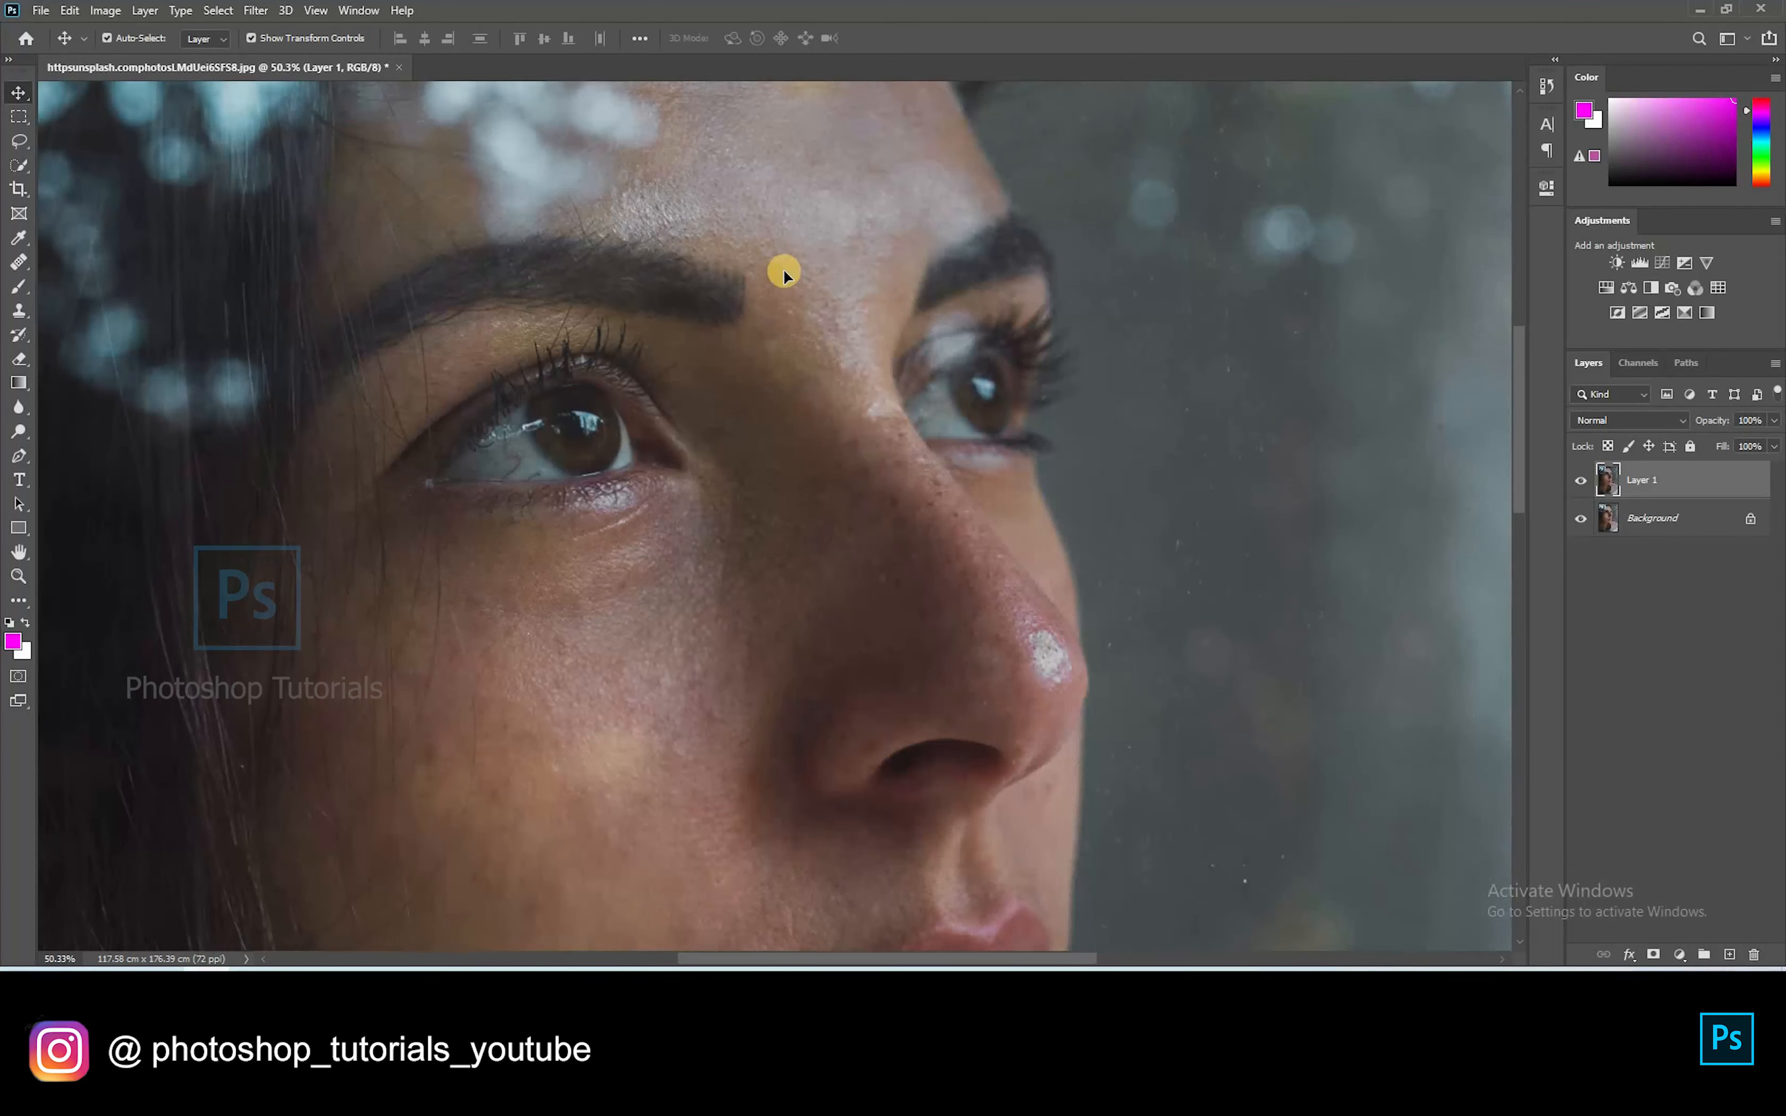
pyautogui.scroll(-6, 1307, 459)
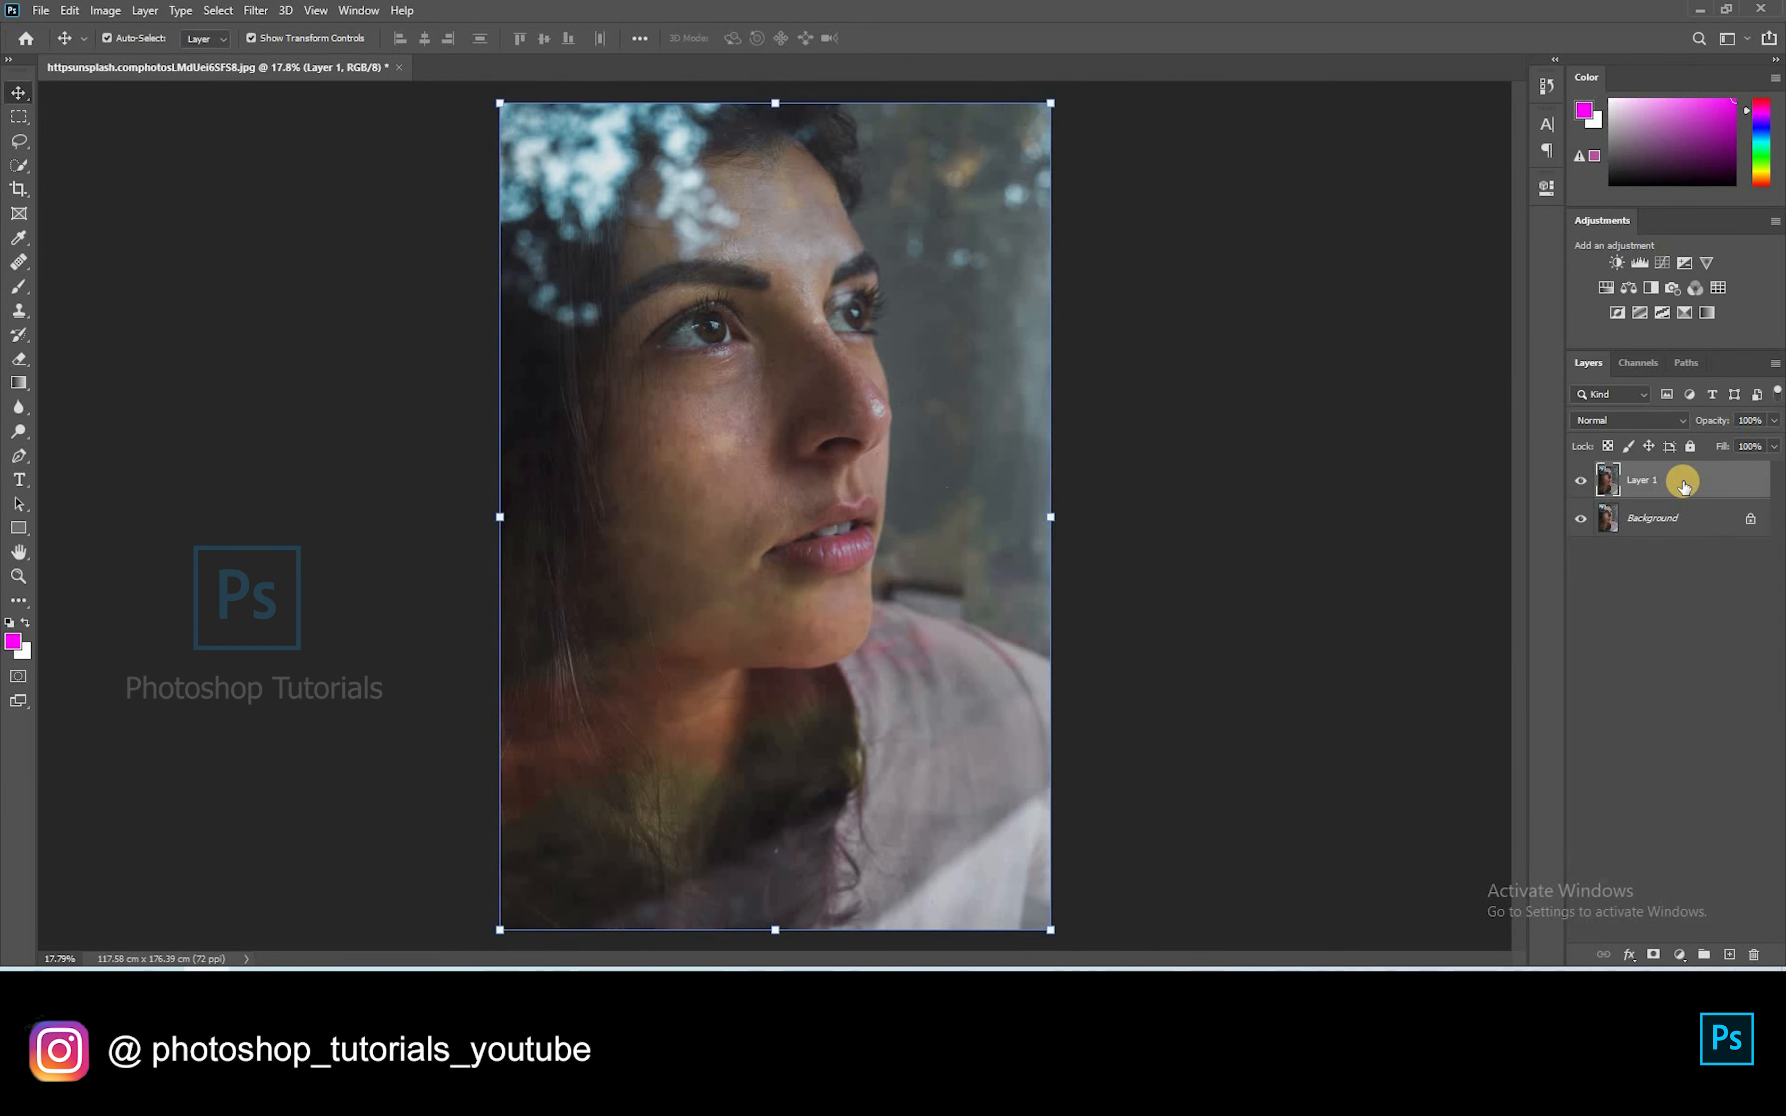
# Step: Duplicate Layer 1 twice so that three copies of the portrait sit above the Background
pyautogui.hotkey('ctrl', 'j')
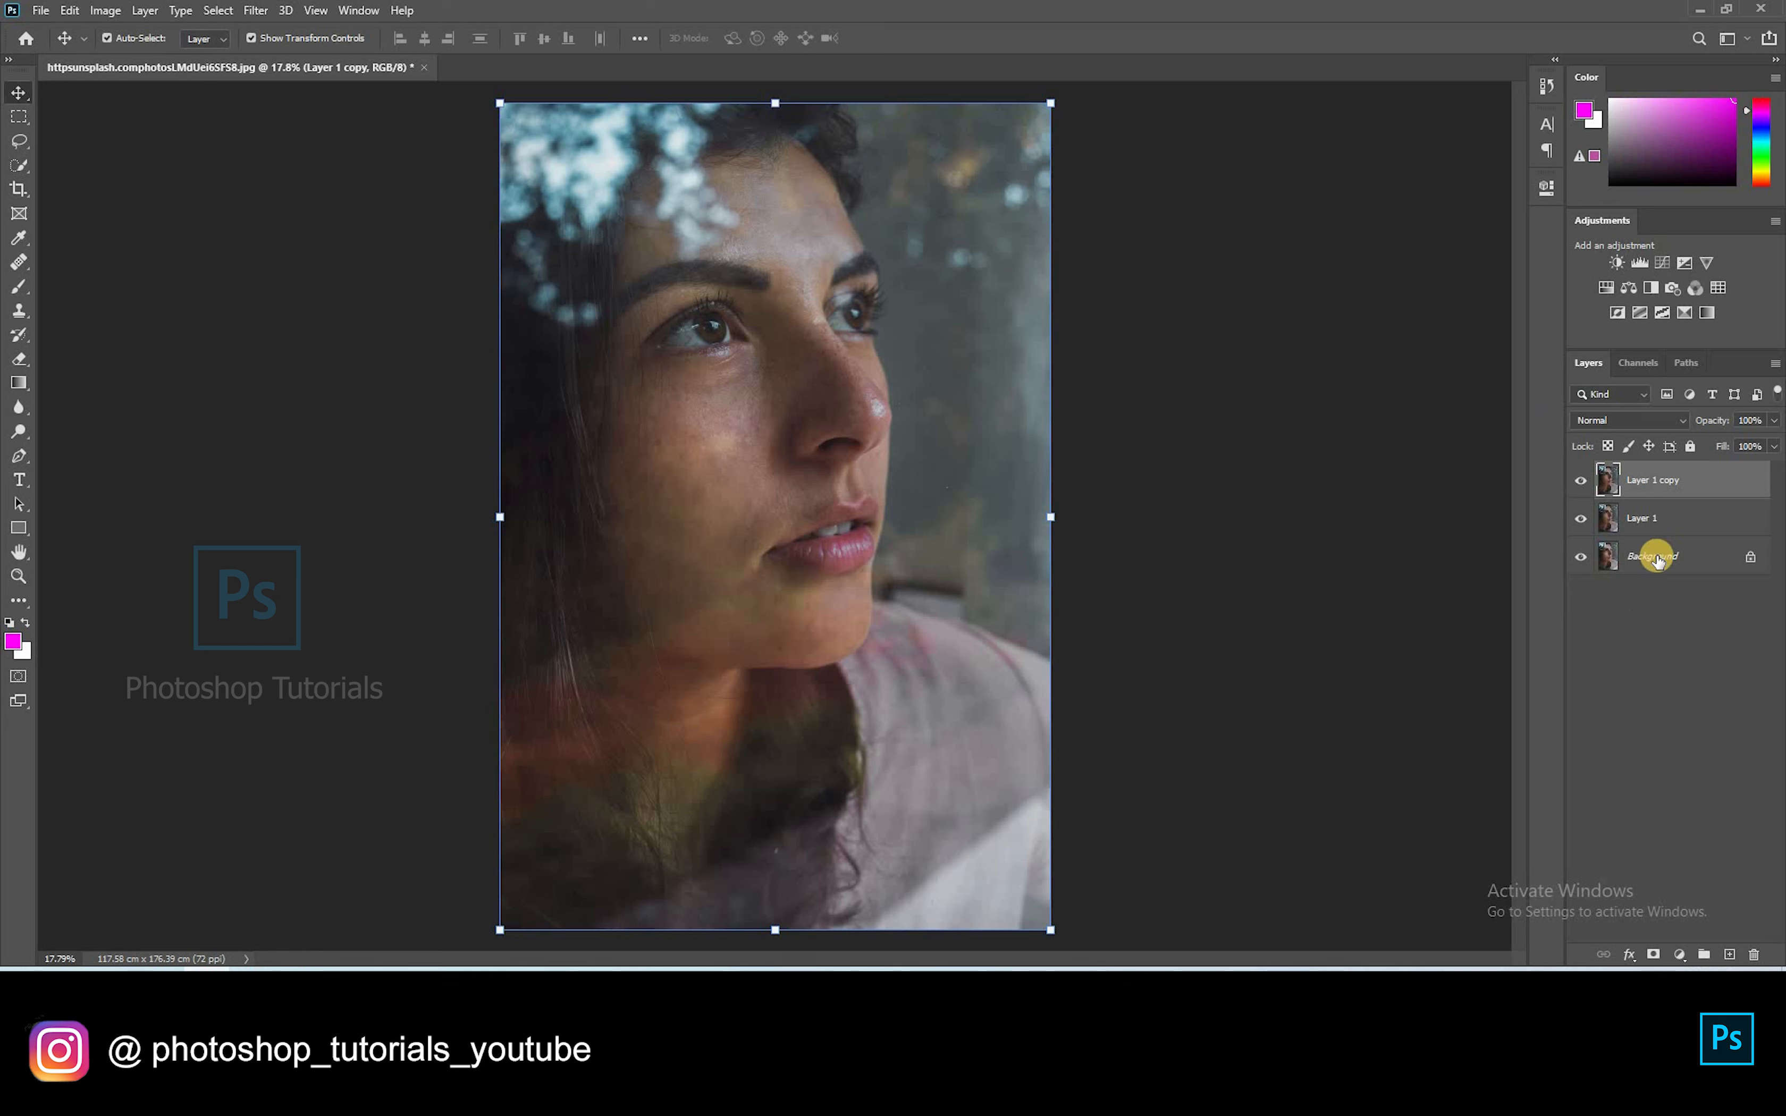
pyautogui.doubleClick(1646, 519)
pyautogui.press('Return')
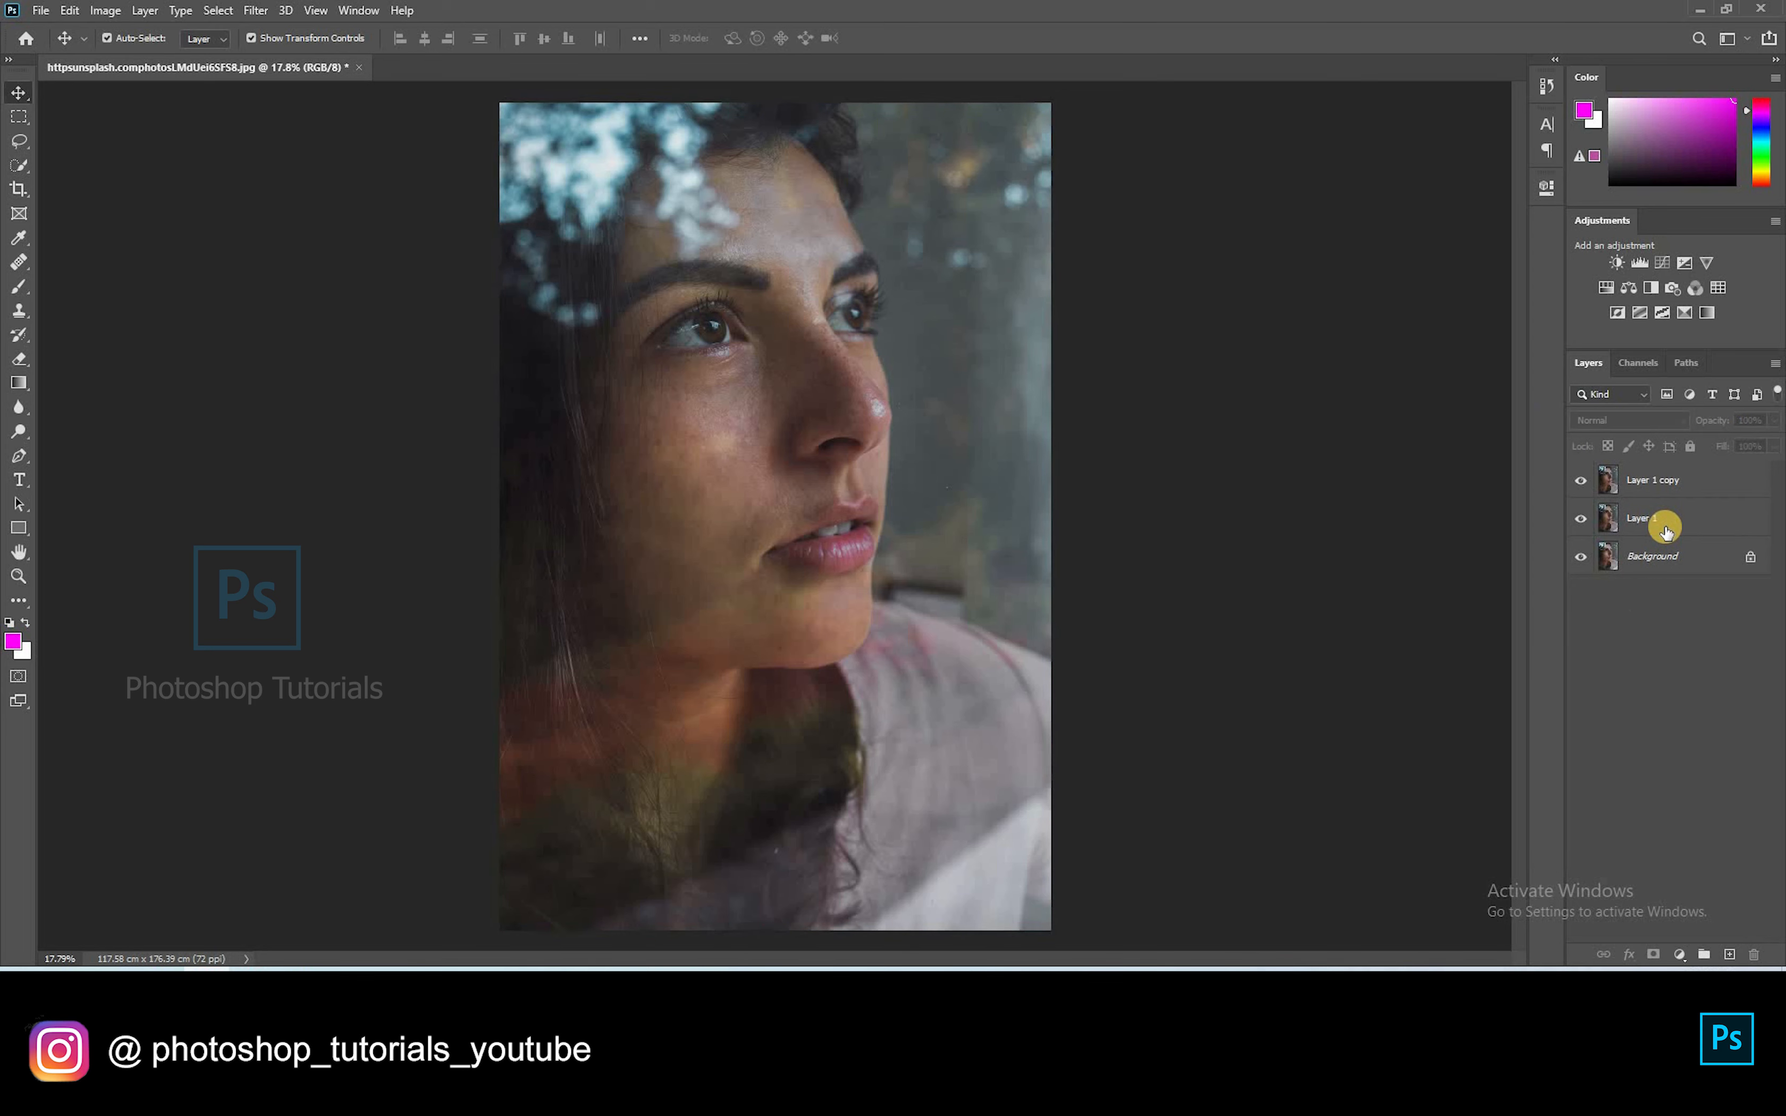
pyautogui.hotkey('ctrl', 'j')
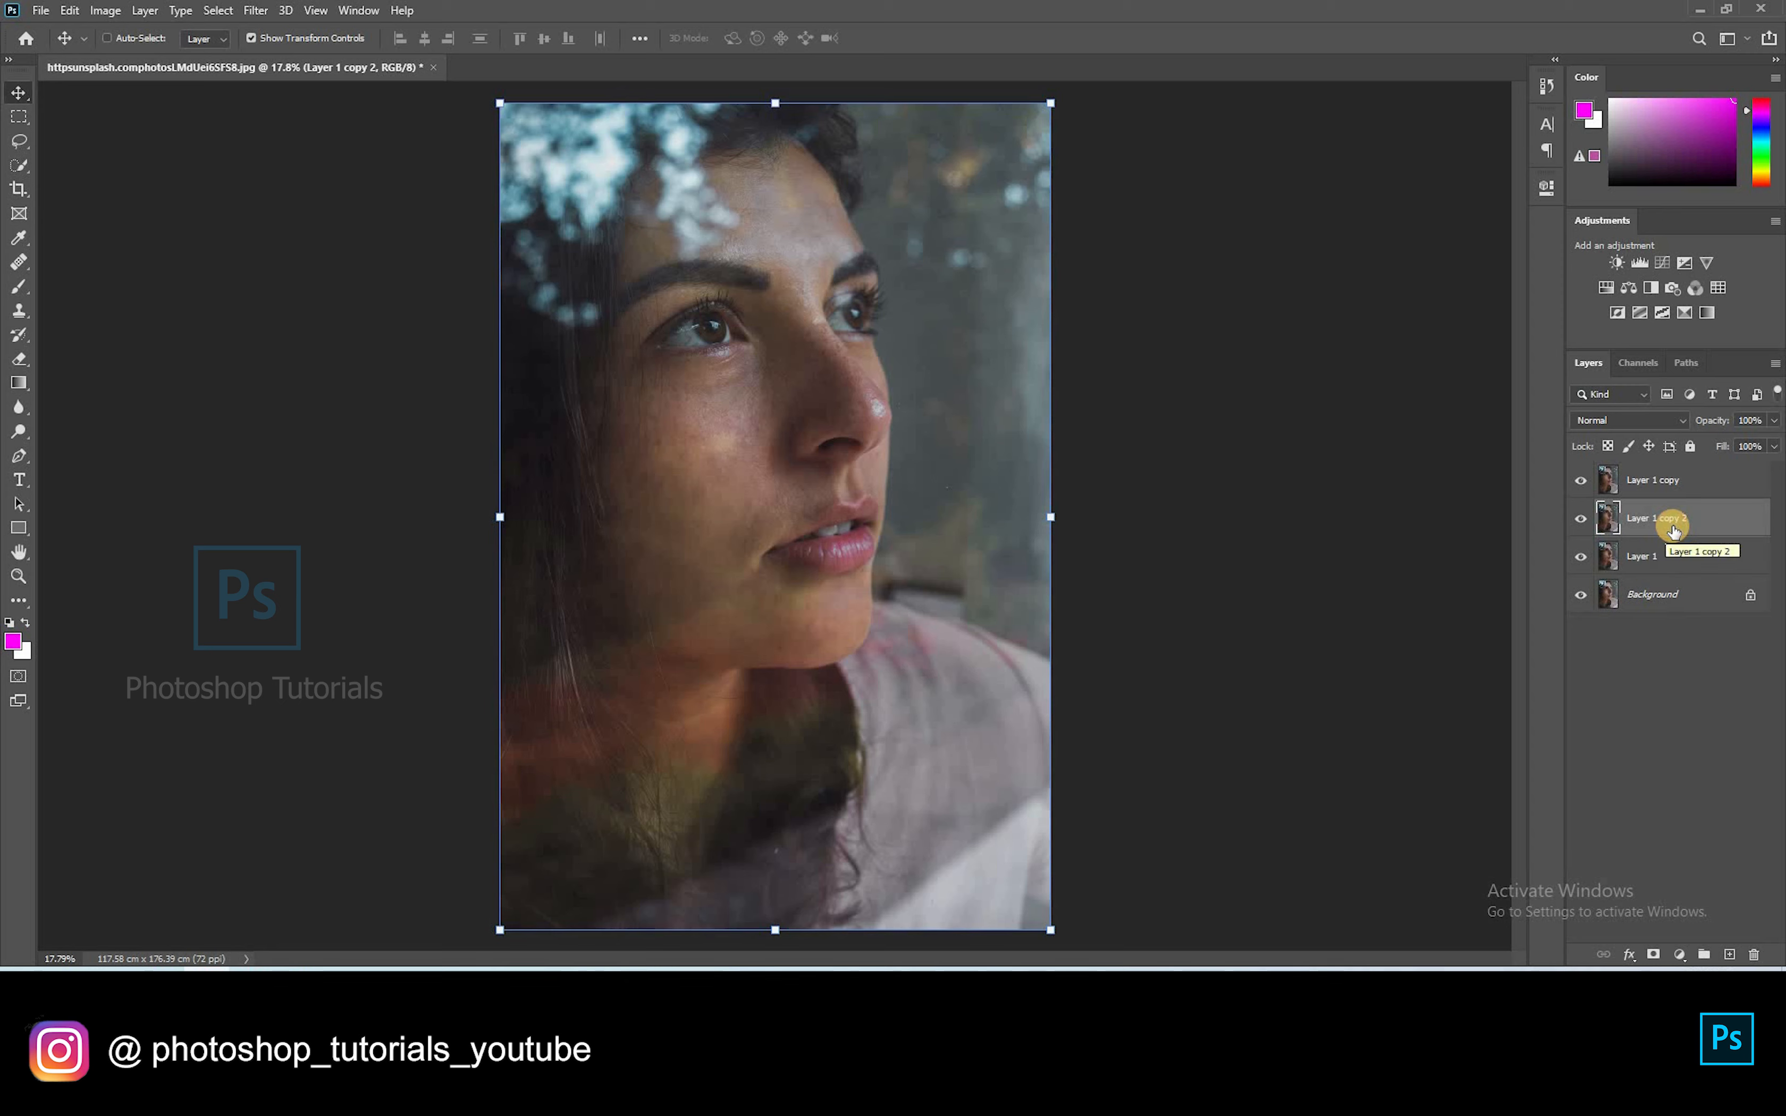
# Step: Rename the three layers above the Background, from bottom to top, as Copy, Blur and Texture
pyautogui.click(1649, 557)
pyautogui.write('Copy')
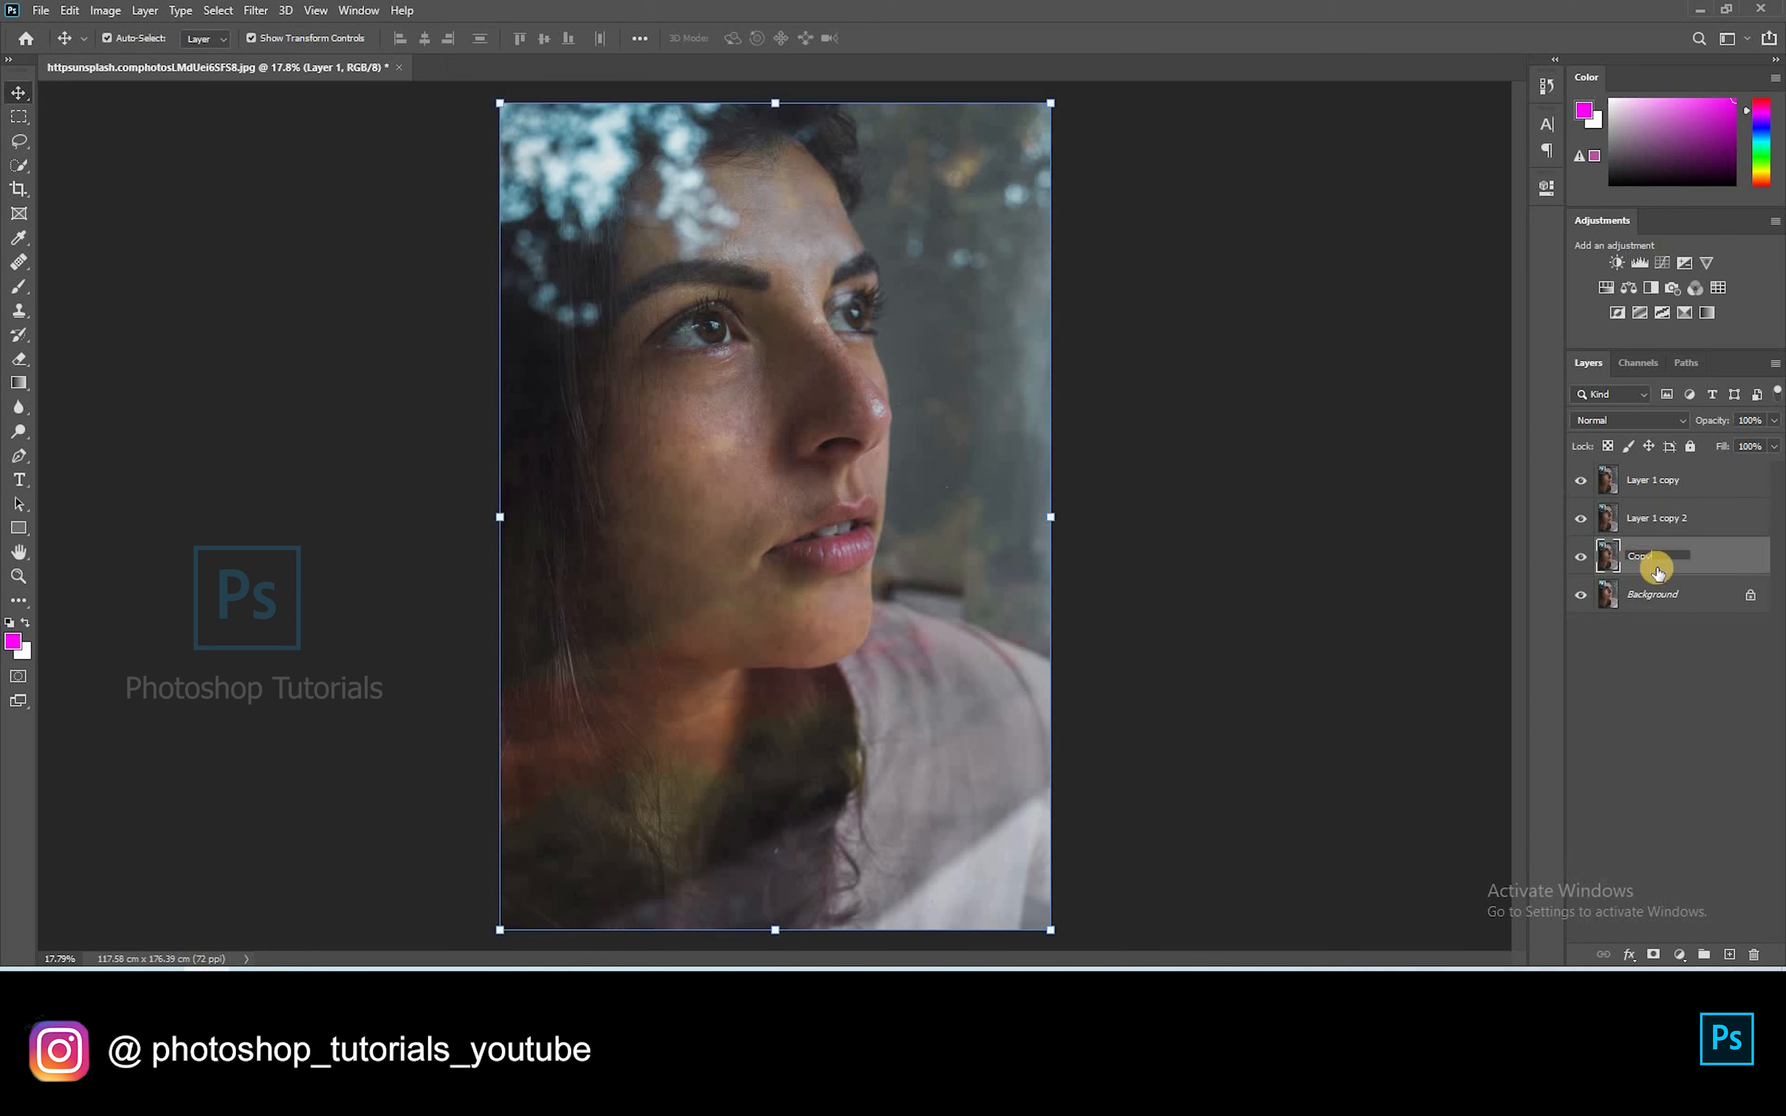
pyautogui.doubleClick(1660, 518)
pyautogui.write('Blur')
pyautogui.doubleClick(1670, 480)
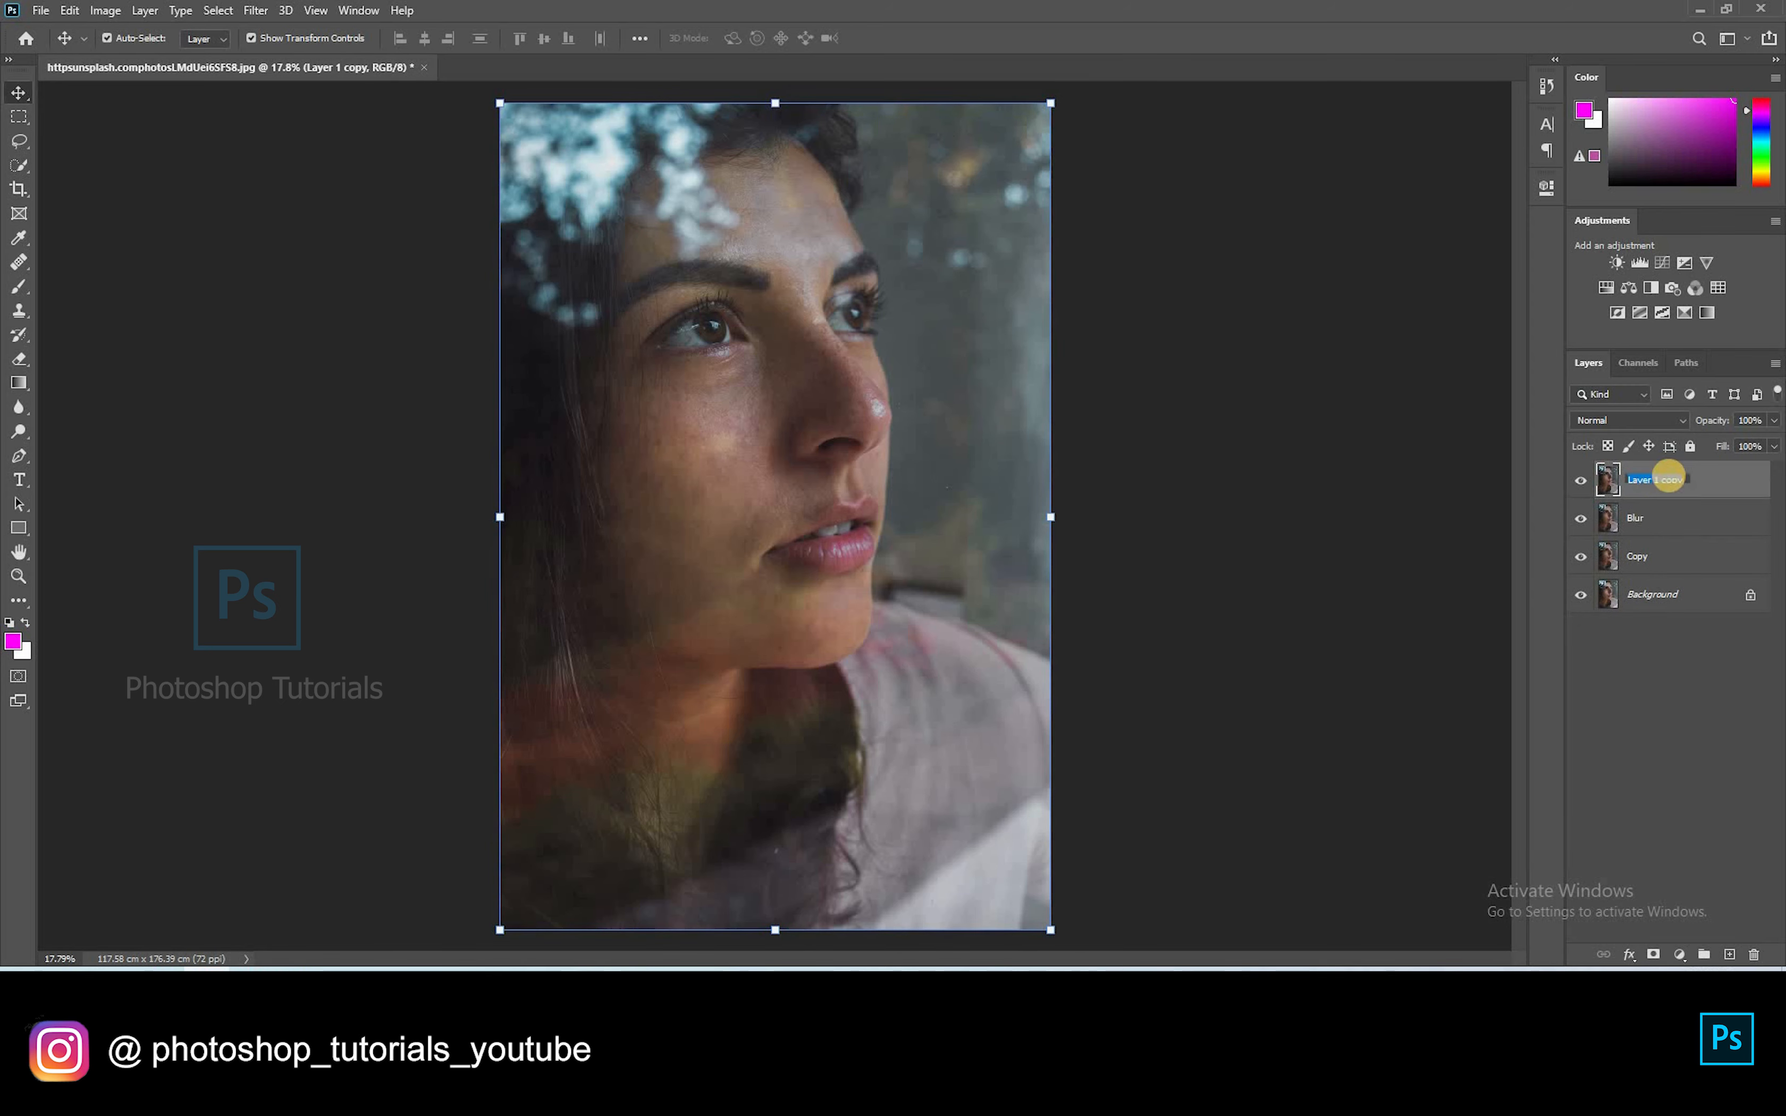
pyautogui.write('Texture')
pyautogui.press('Return')
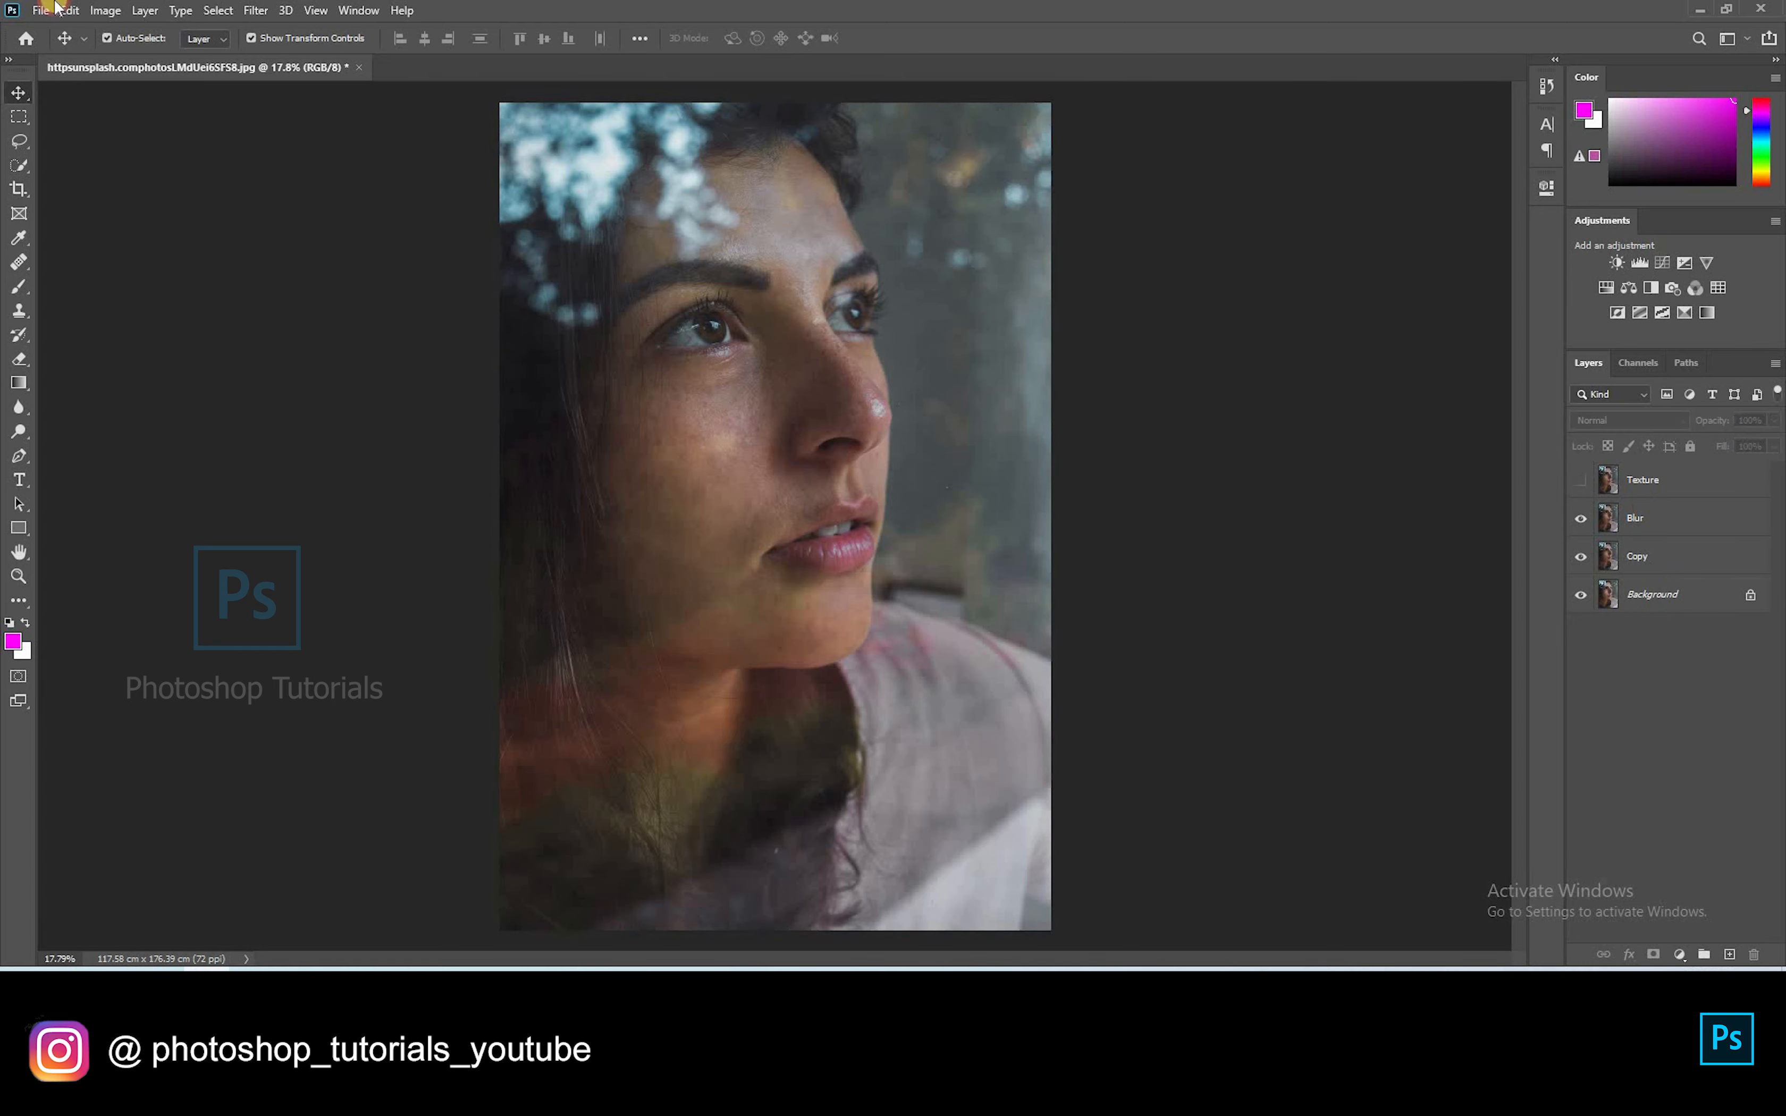
# Step: Apply a Gaussian Blur to the Blur layer while the Texture layer is hidden, softening the skin detail
pyautogui.click(253, 10)
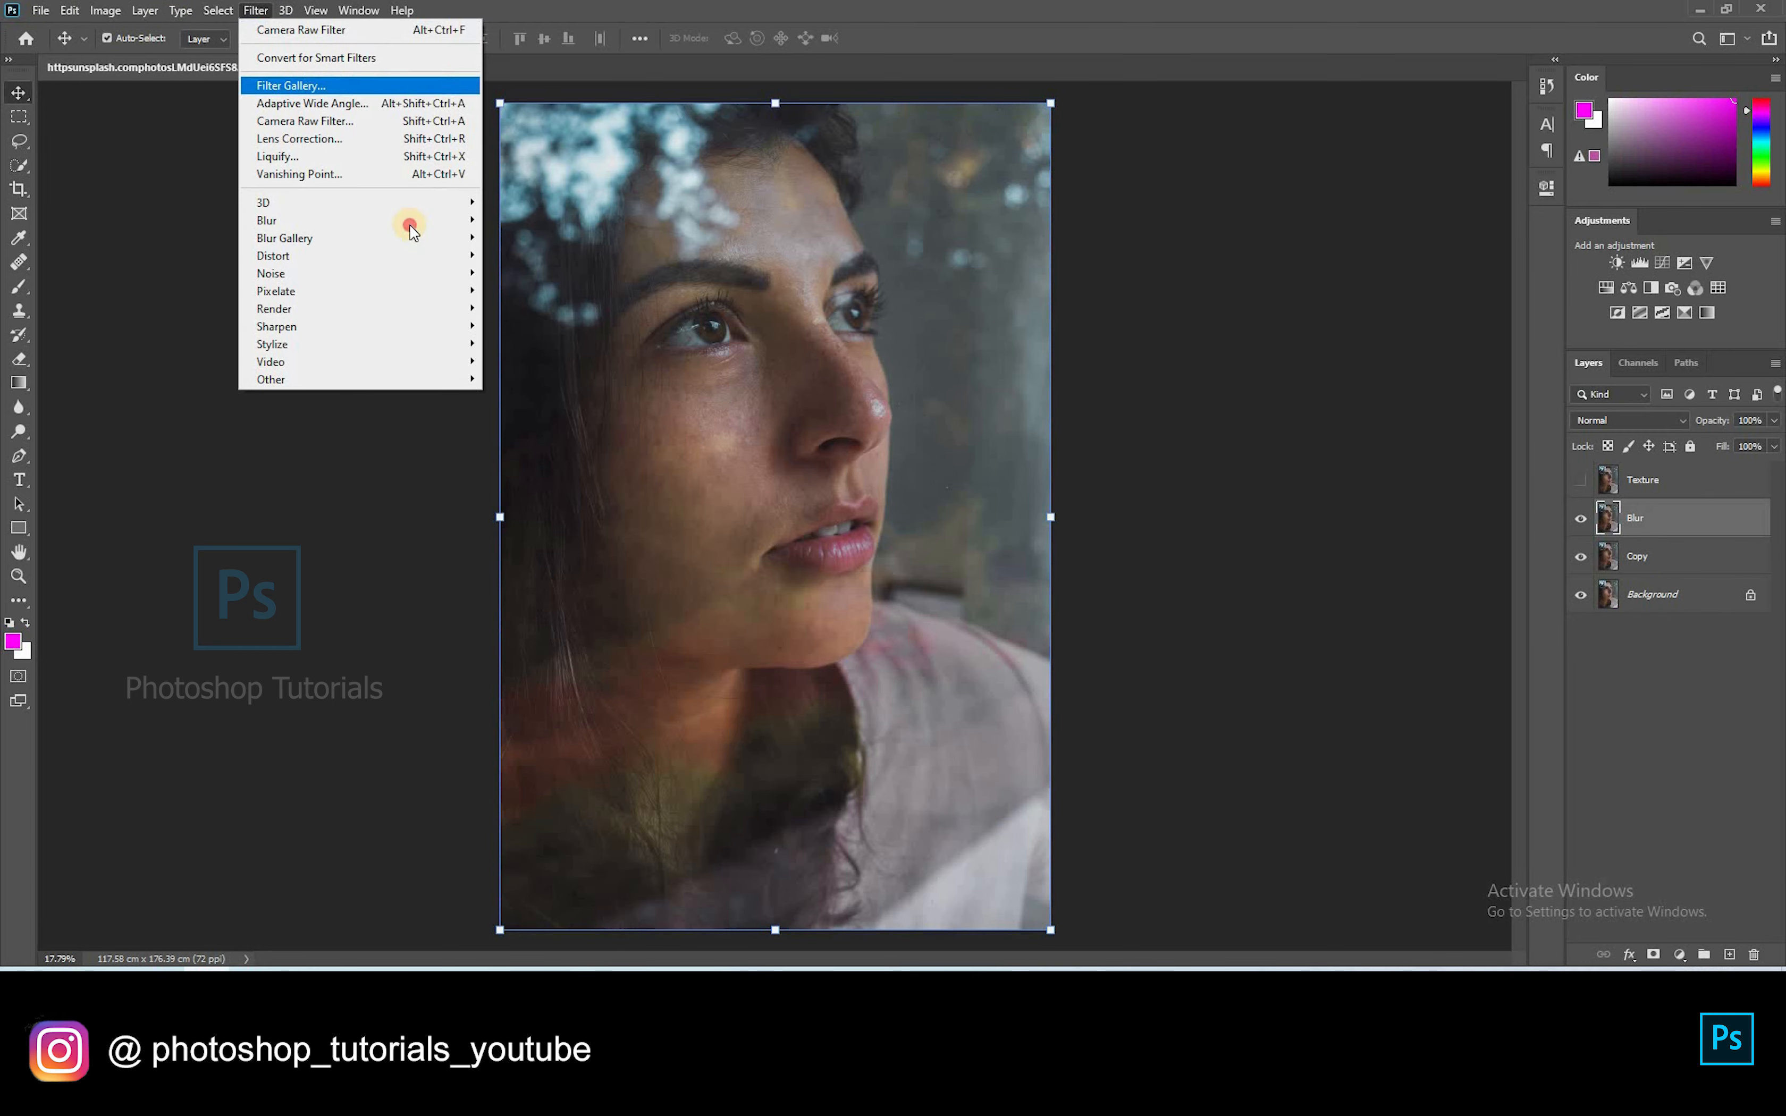
pyautogui.press('Right')
pyautogui.press('Down')
pyautogui.press('Down')
pyautogui.press('Down')
pyautogui.press('Down')
pyautogui.press('Return')
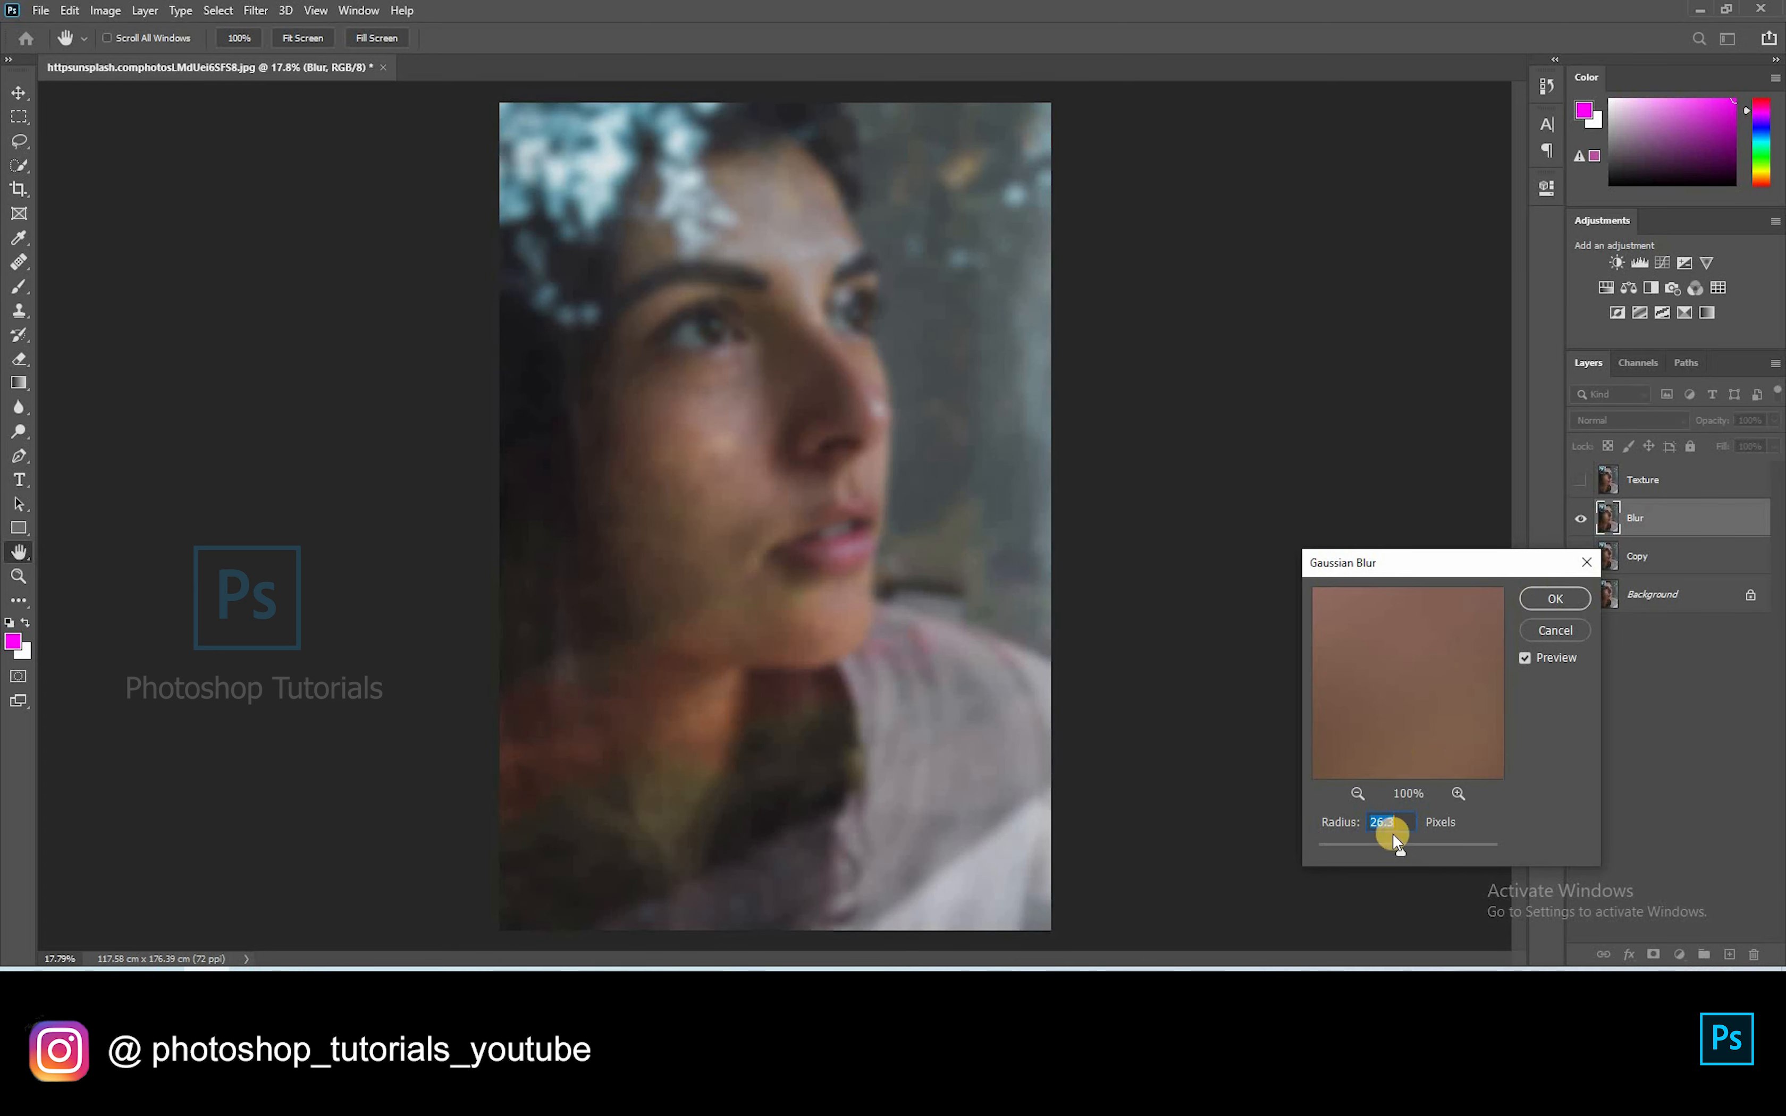
pyautogui.moveTo(1390, 849); pyautogui.dragTo(1386, 850)
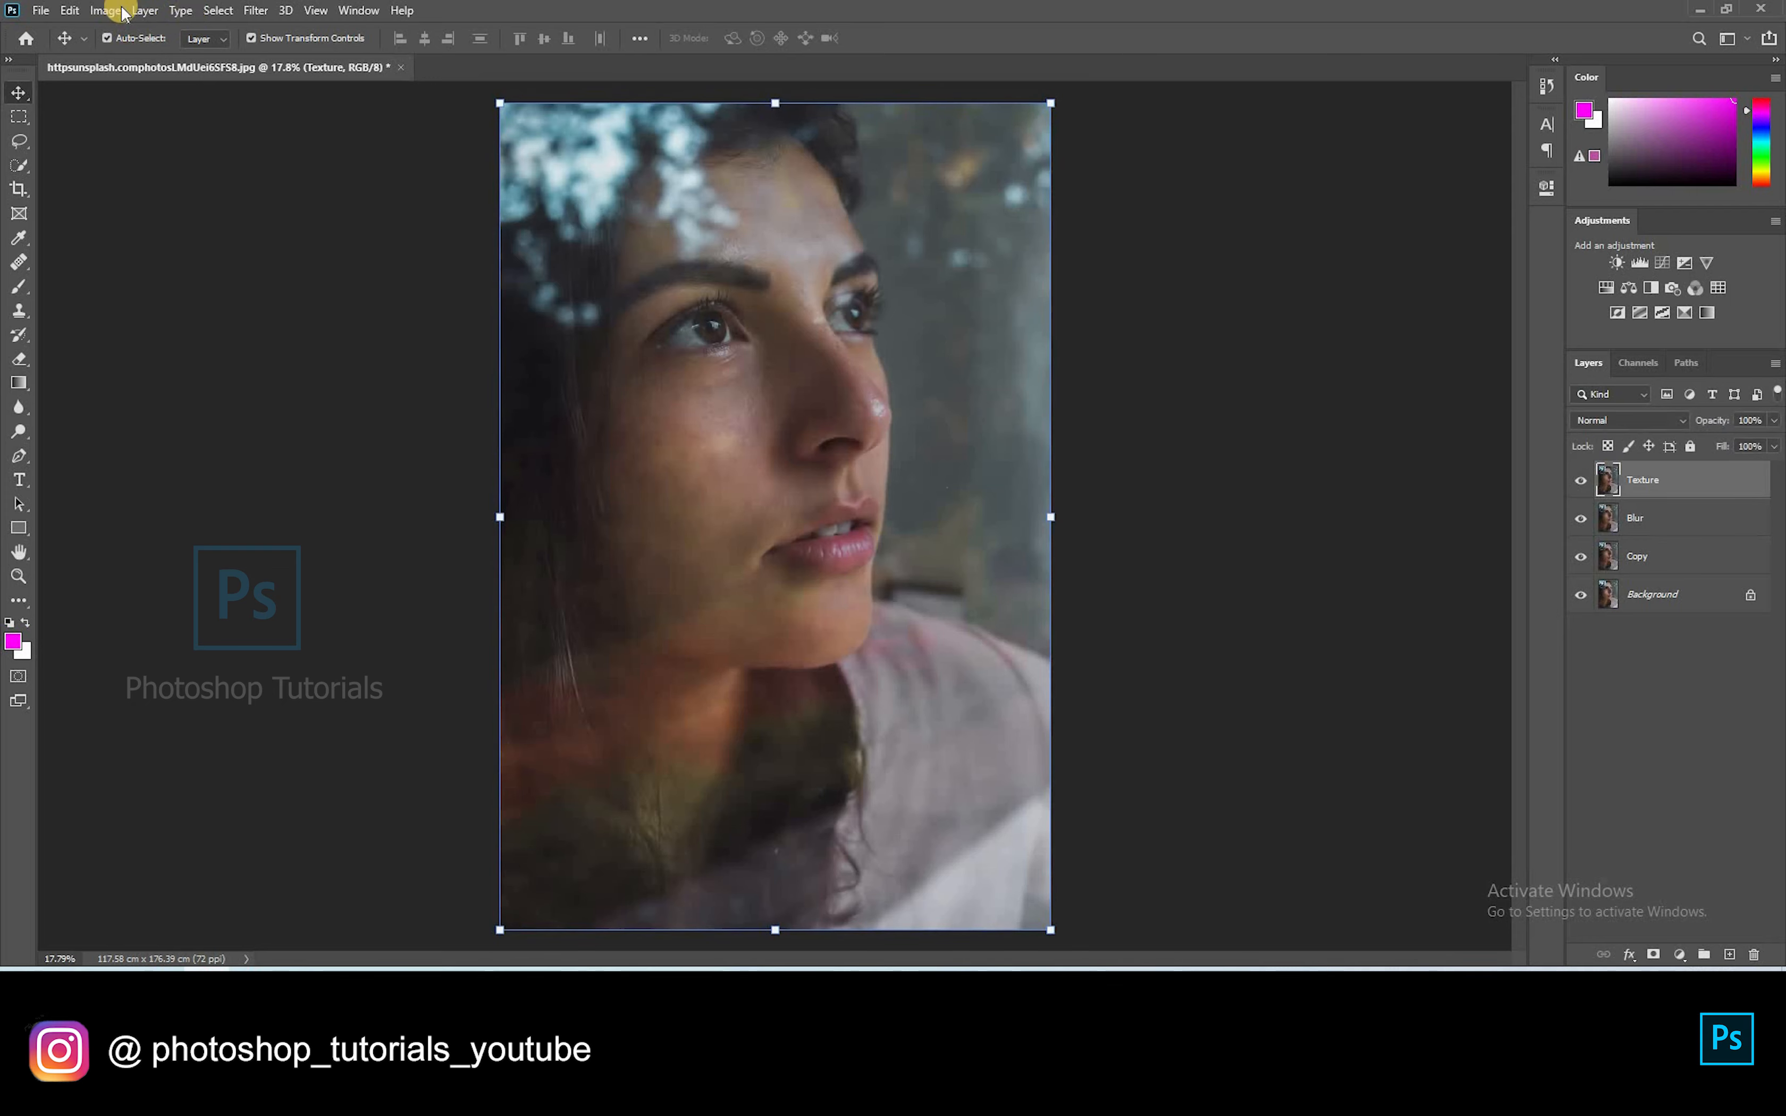
# Step: Run Apply Image on the Texture layer with Blur as the source layer, Subtract blending, scale 2 and offset 128
pyautogui.click(105, 10)
pyautogui.click(138, 283)
pyautogui.click(886, 278)
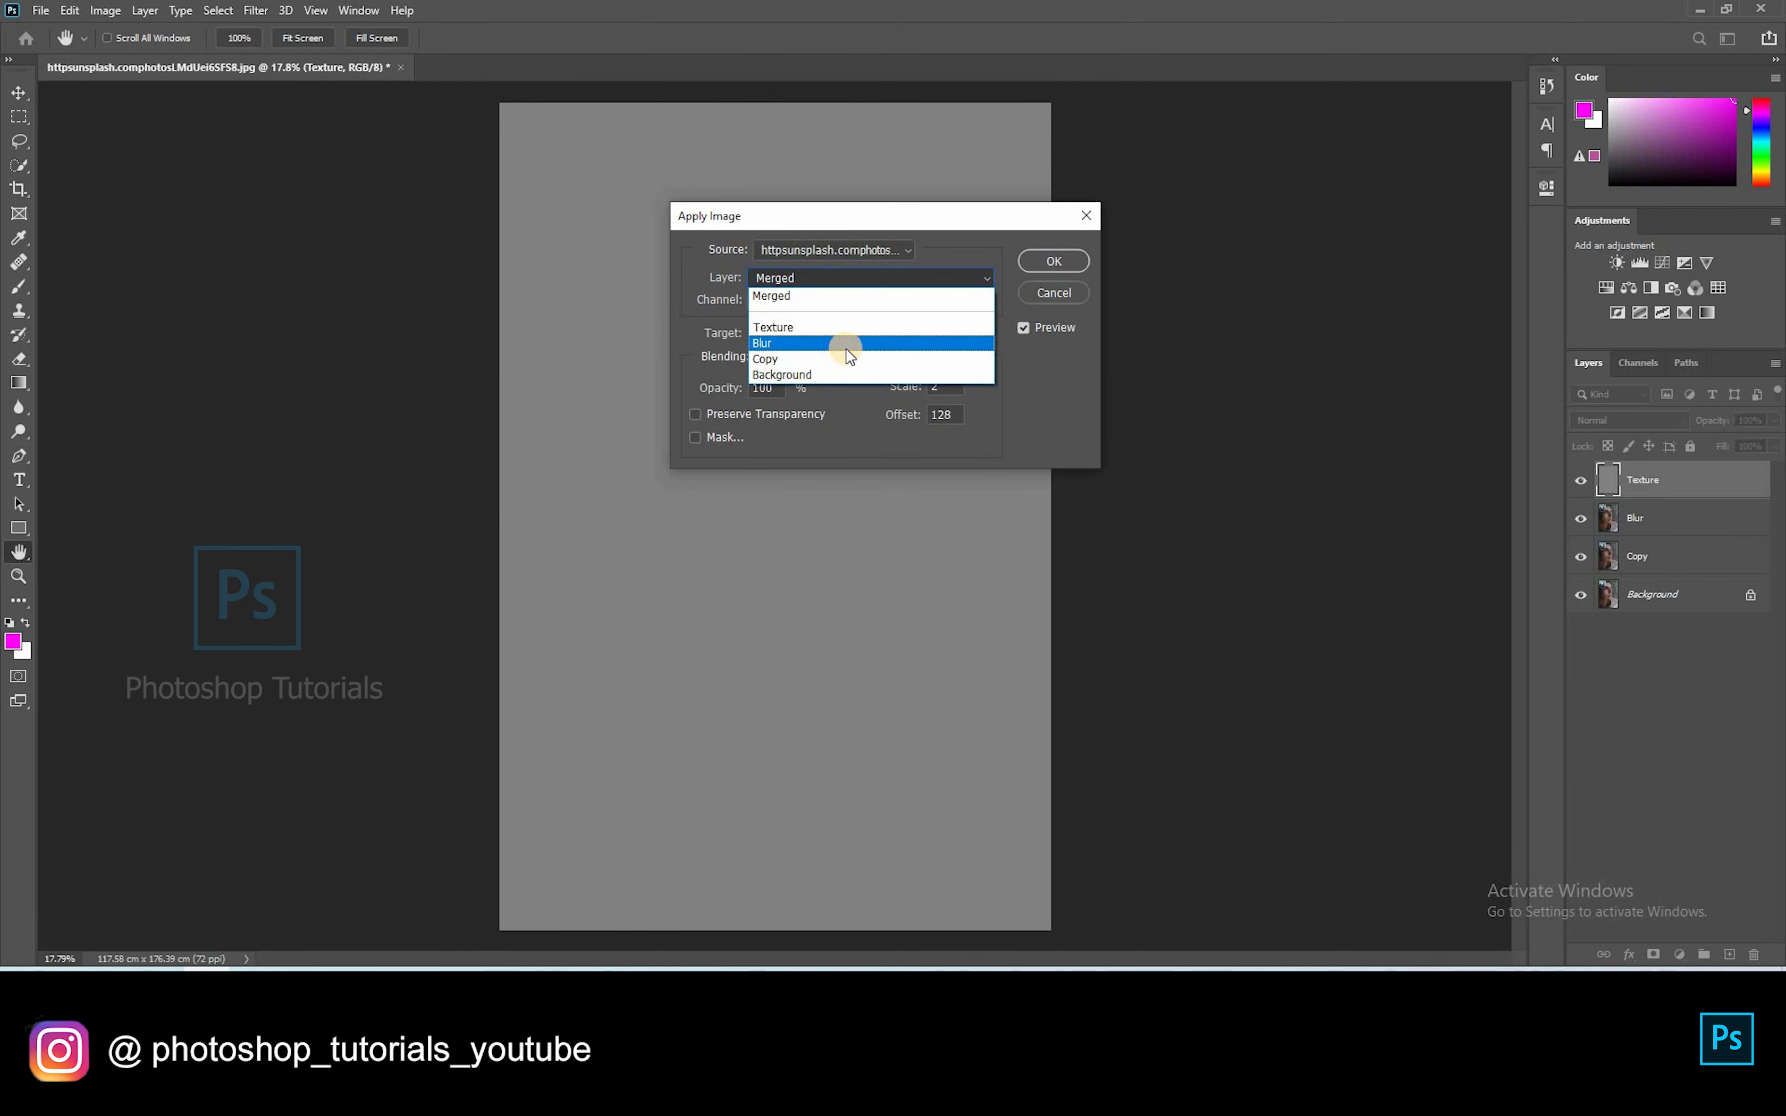
pyautogui.click(847, 344)
pyautogui.click(821, 357)
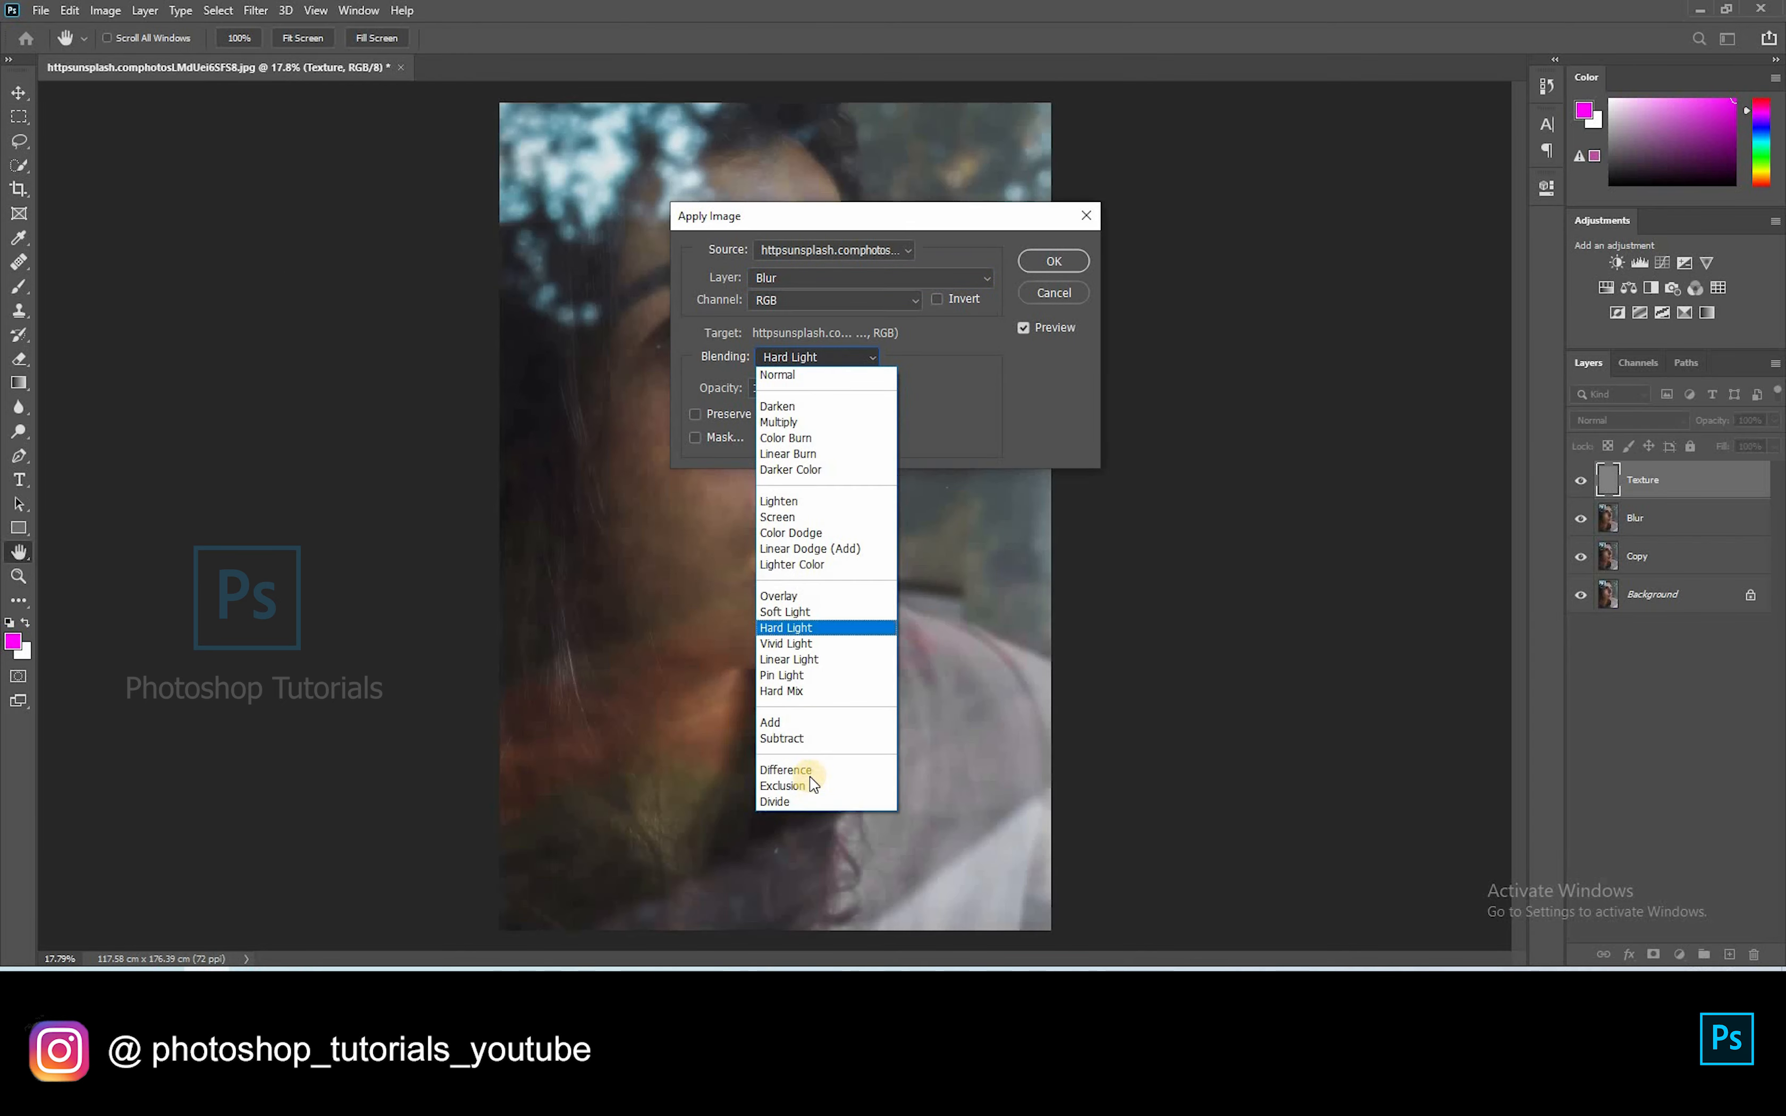
pyautogui.click(813, 740)
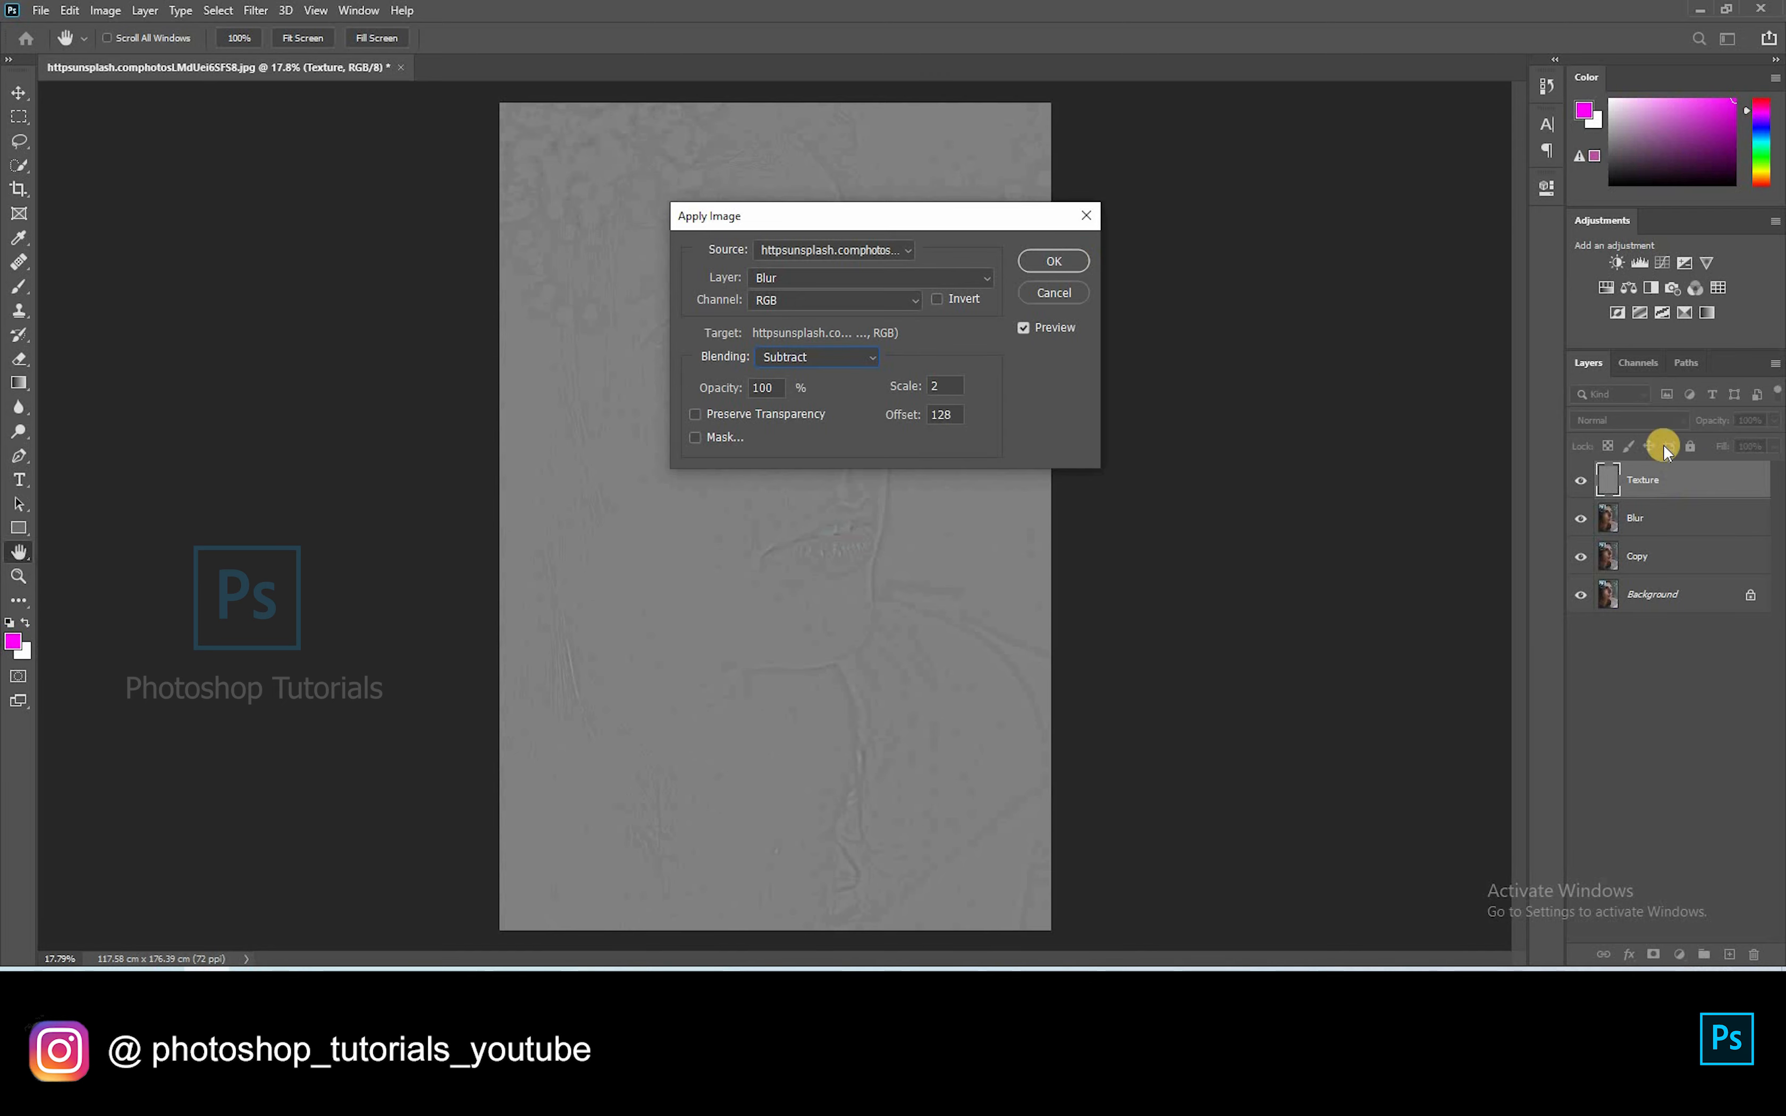
pyautogui.press('v')
# Step: Change the Texture layer's blend mode to Linear Light
pyautogui.click(1627, 420)
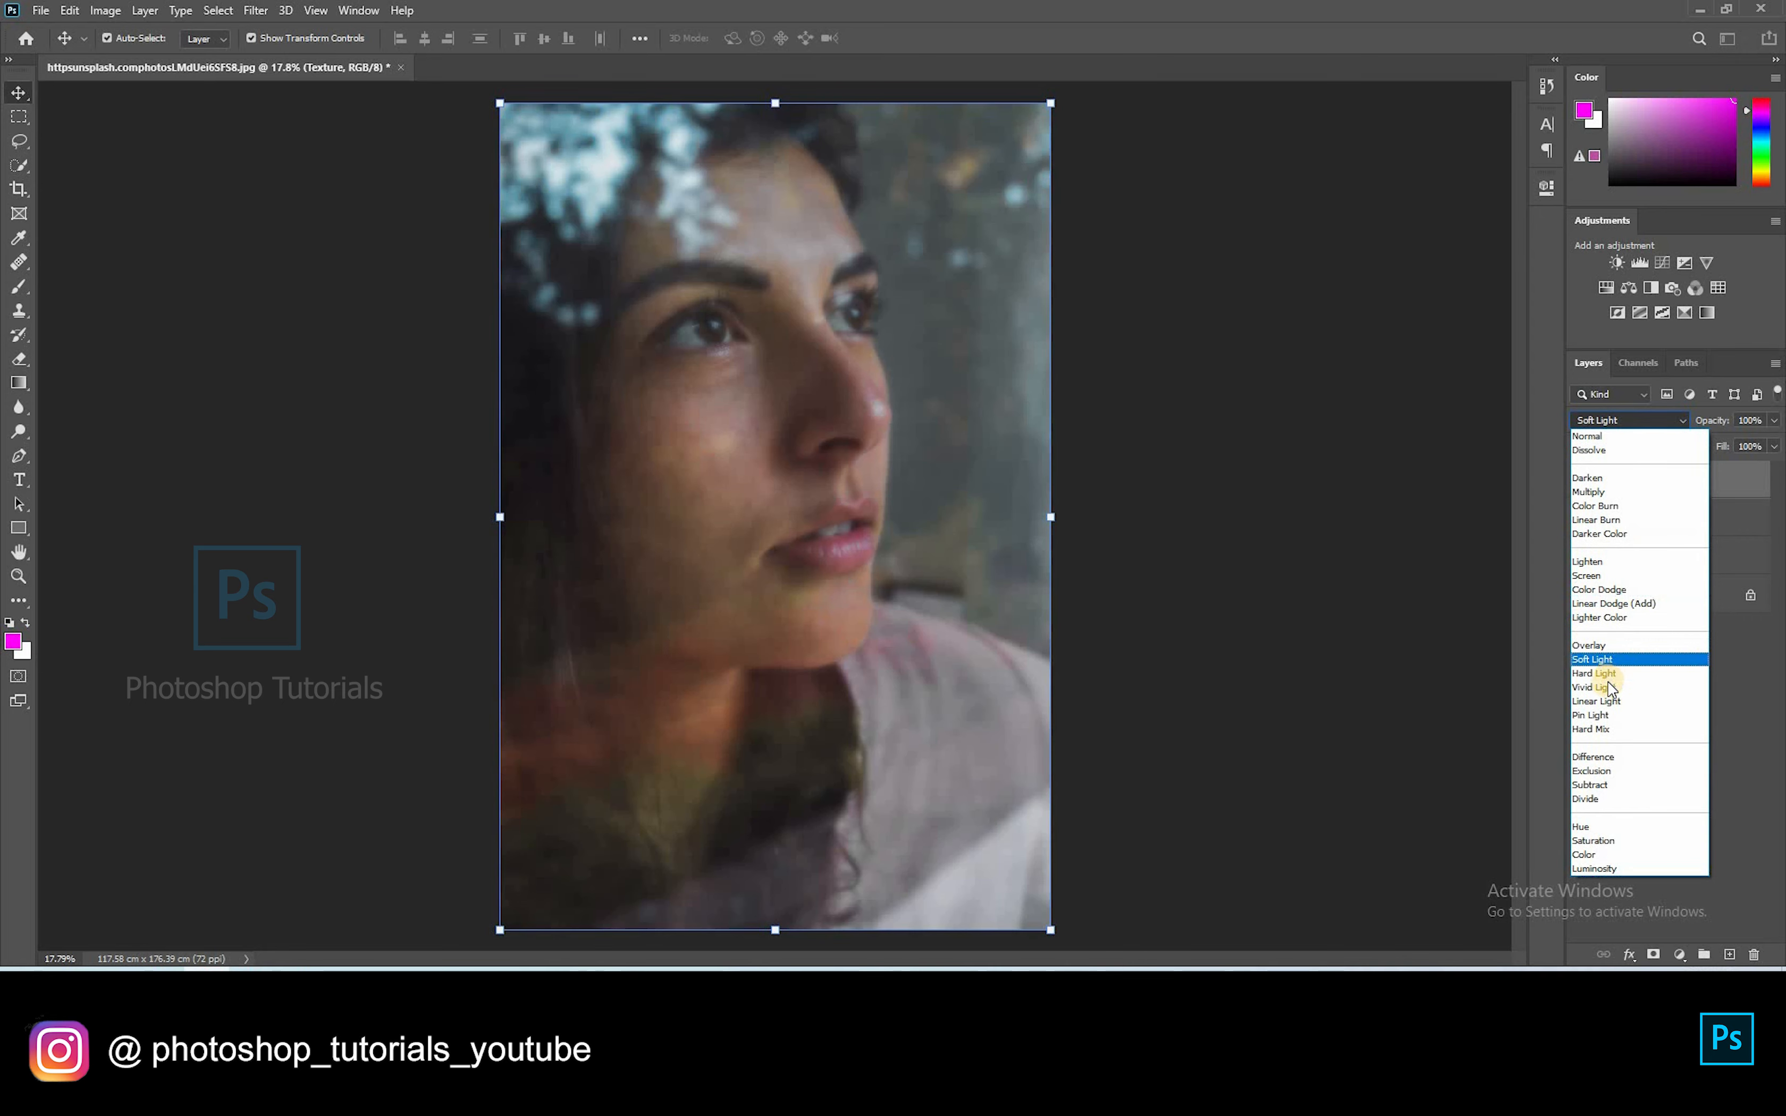
pyautogui.click(1596, 703)
# Step: Select the Blur layer and switch to the Mixer Brush tool for skin smoothing
pyautogui.click(1683, 518)
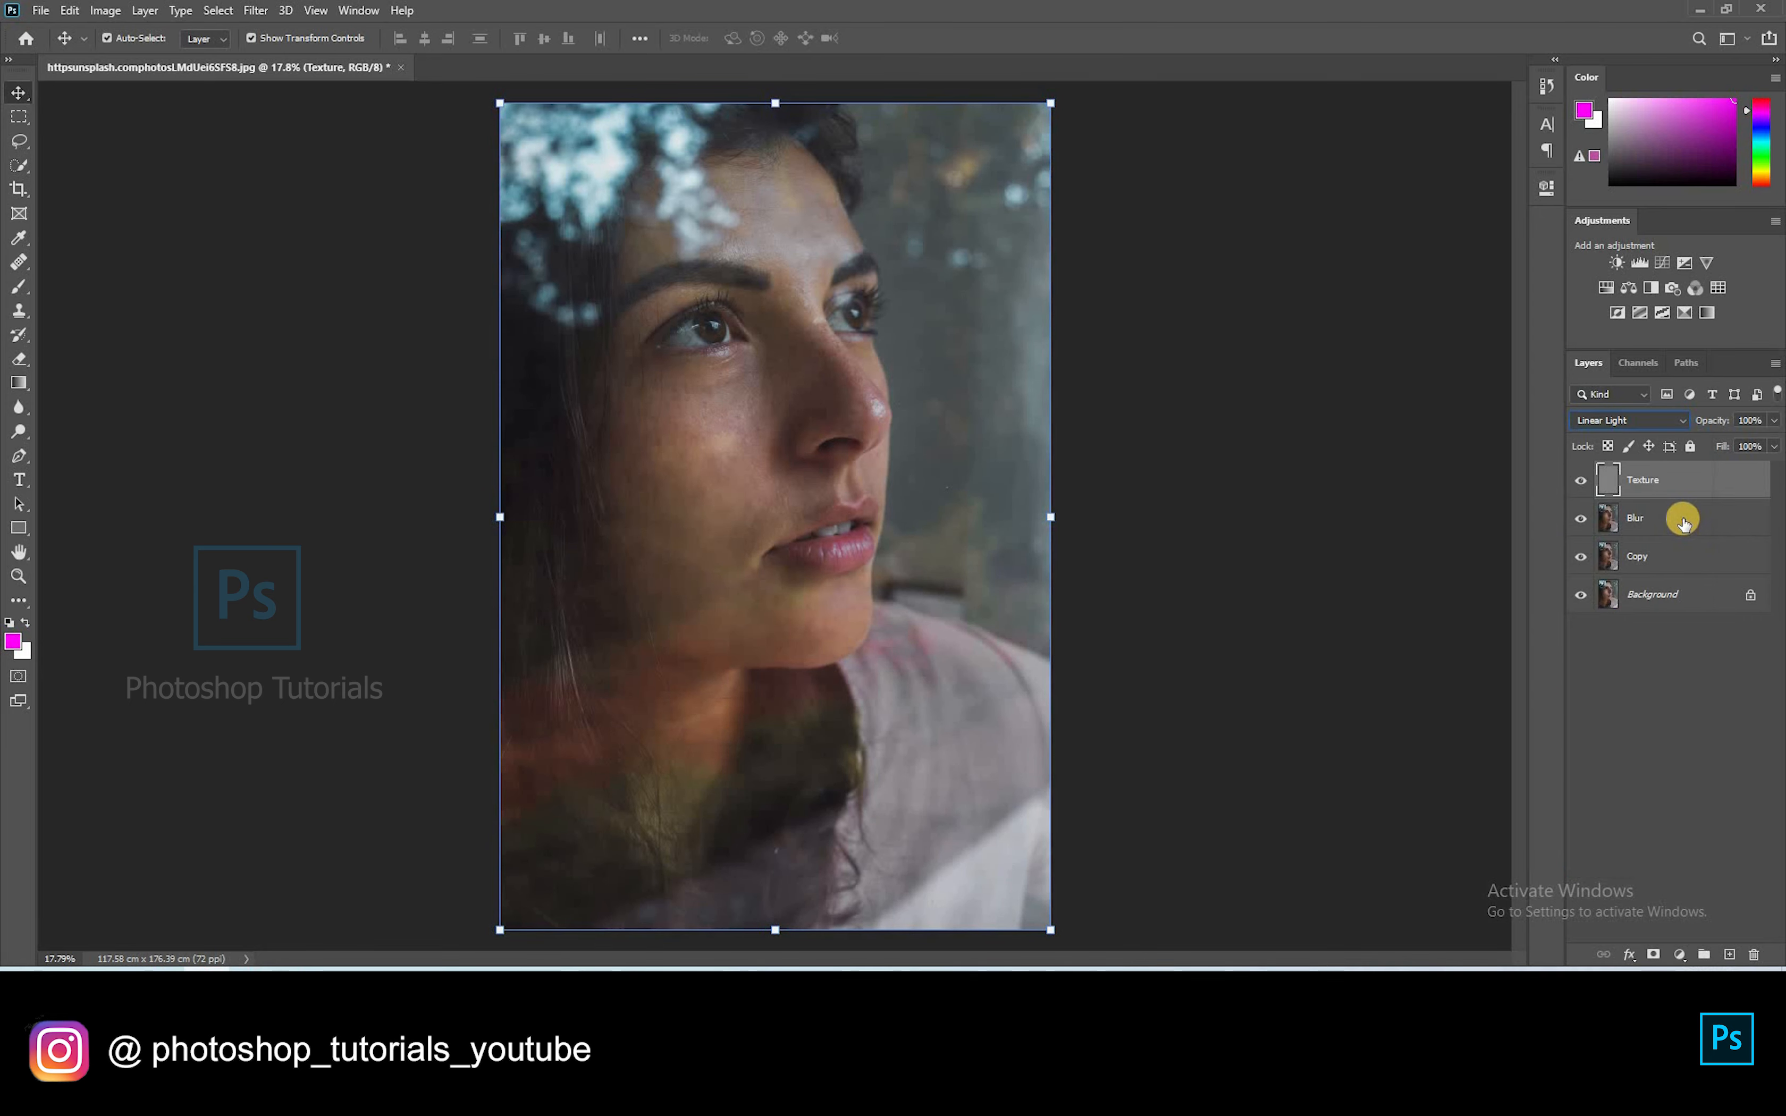
pyautogui.click(14, 294)
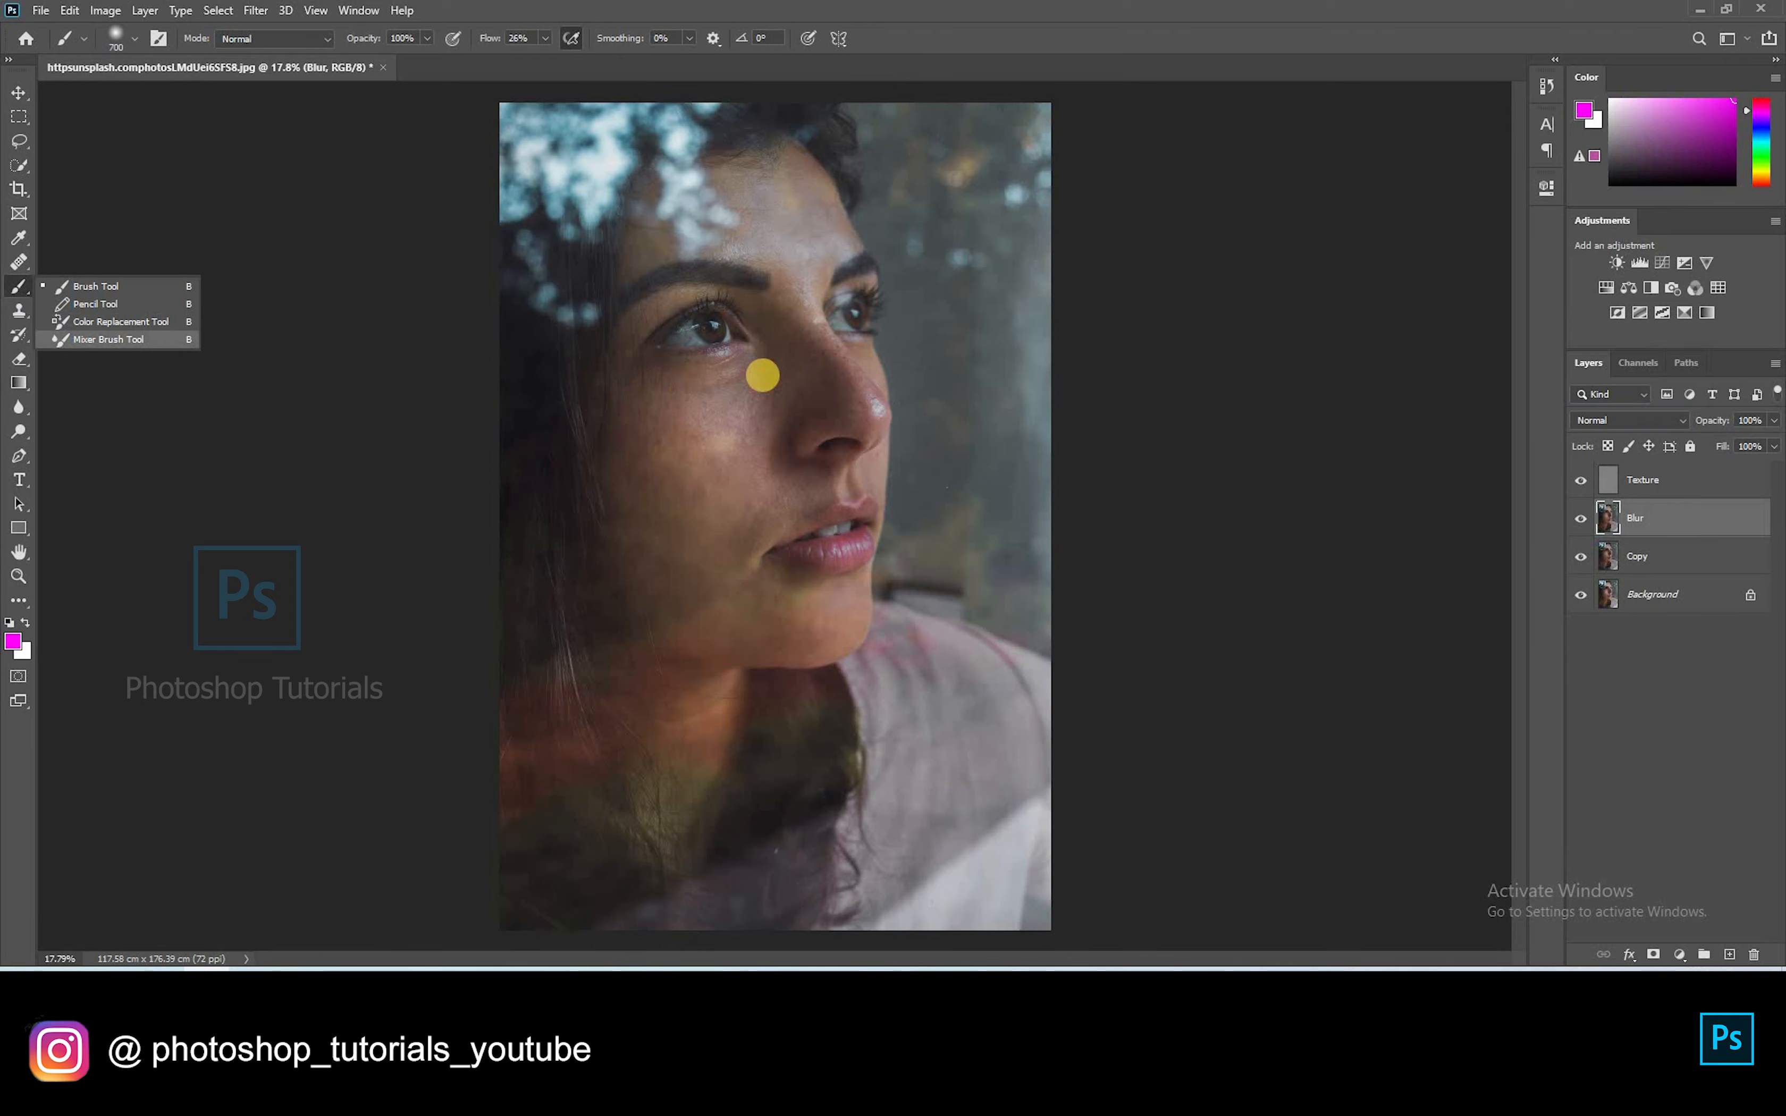
pyautogui.hotkey('shift', 'b')
pyautogui.hotkey('shift', 'b')
pyautogui.hotkey('shift', 'b')
# Step: Smooth the forehead skin on the Blur layer with the Mixer Brush at size 300, sampling nearby skin tones
pyautogui.scroll(3, 762, 376)
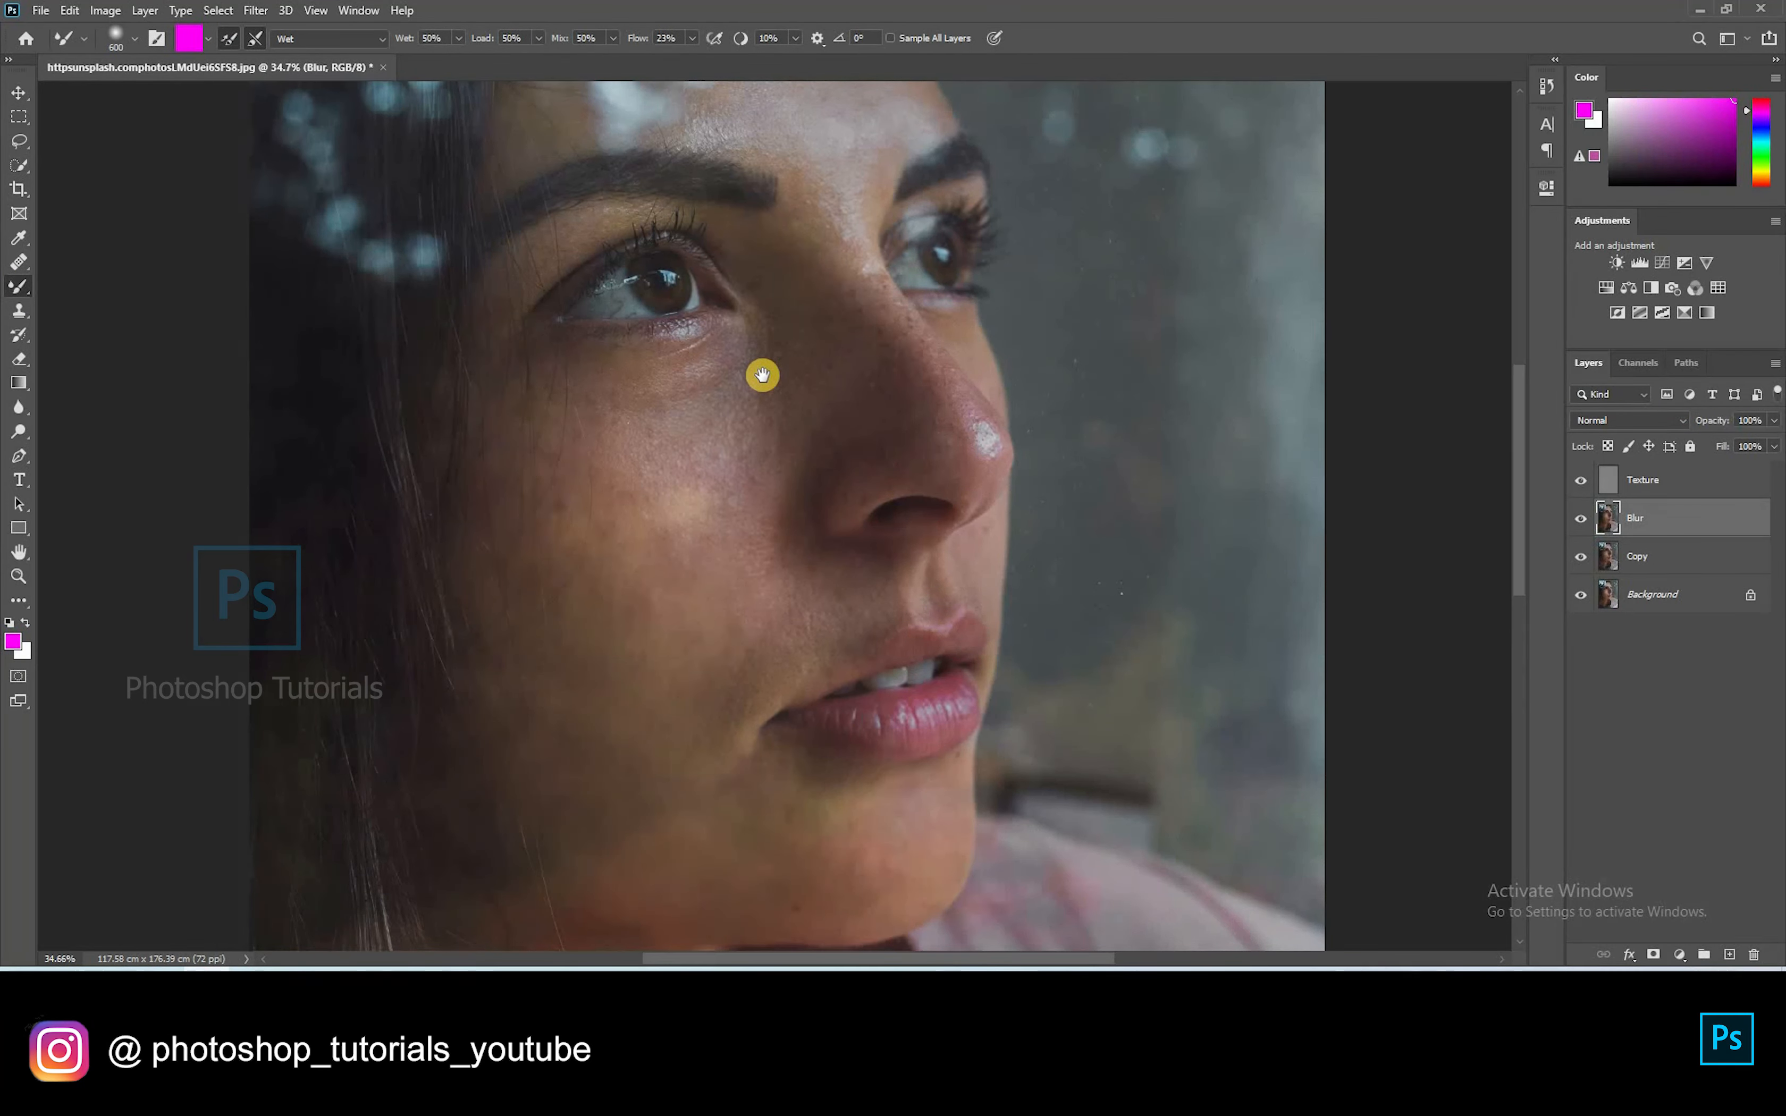
pyautogui.moveTo(910, 448); pyautogui.dragTo(955, 741)
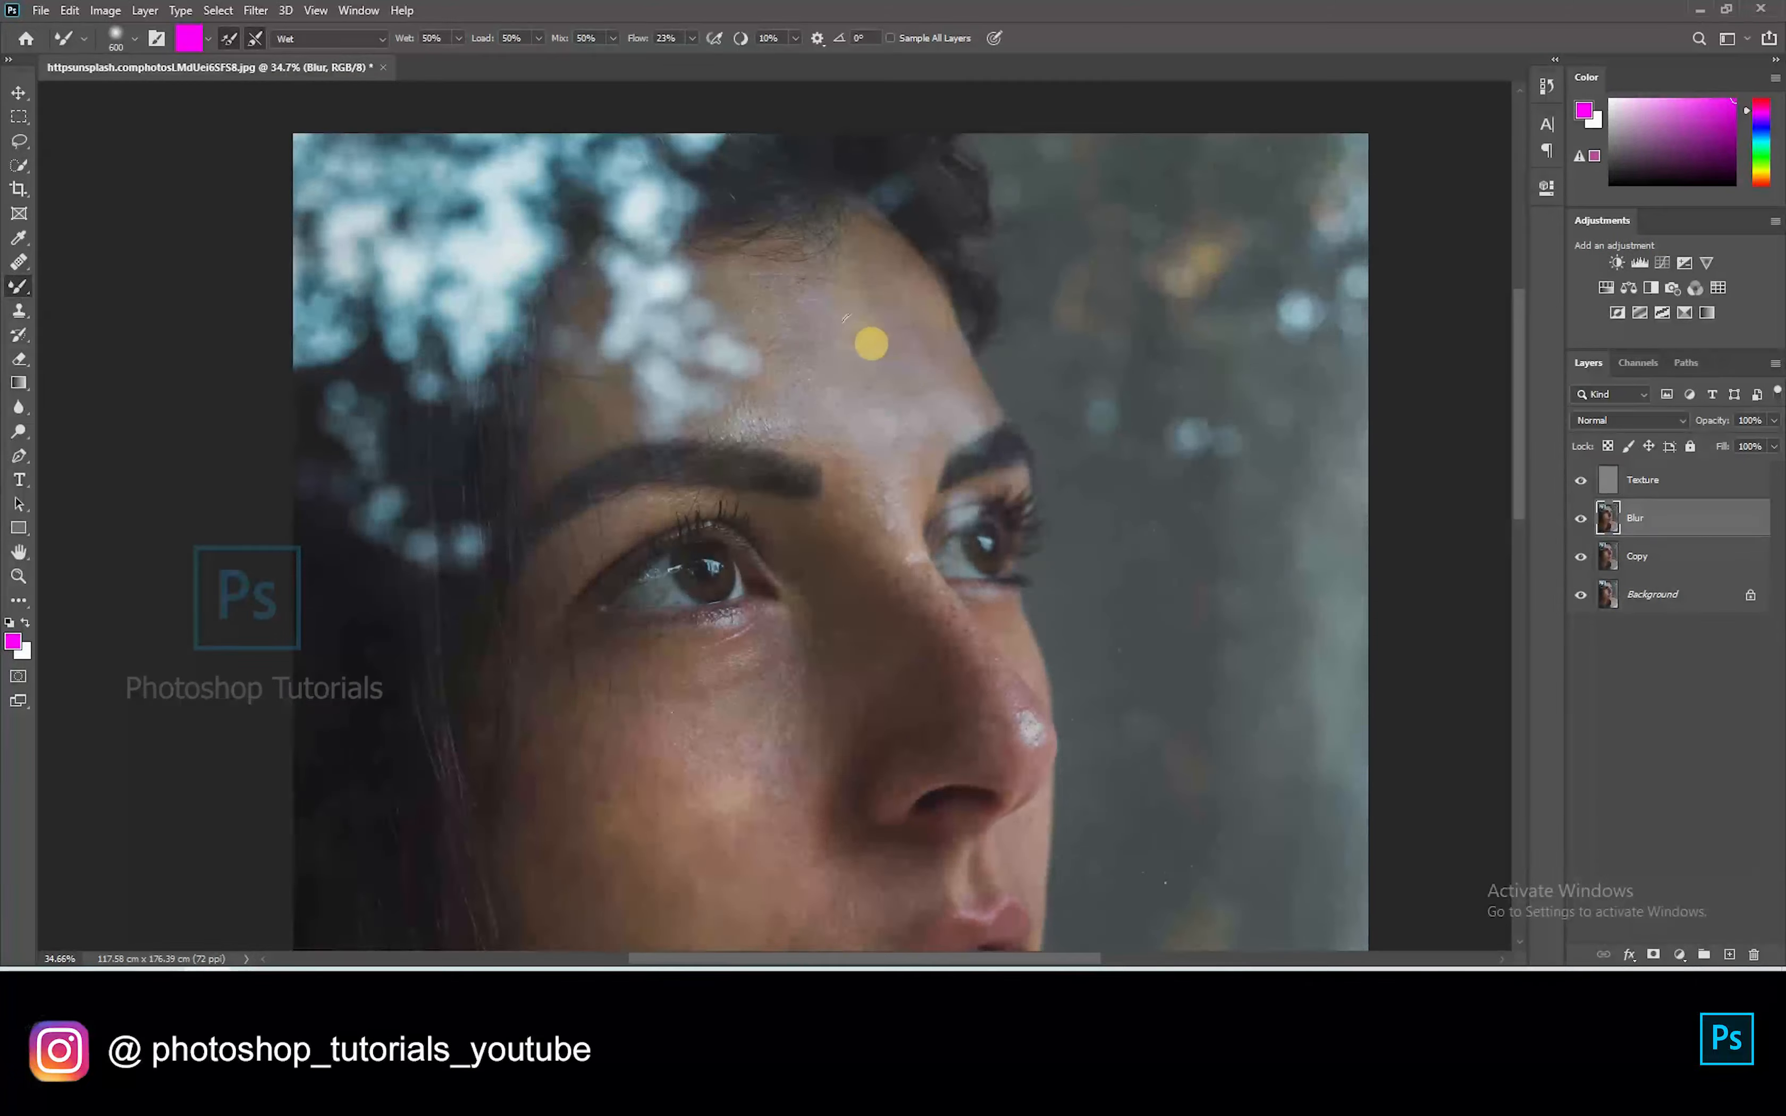
pyautogui.press('[')
pyautogui.press('[')
pyautogui.press('[')
pyautogui.press('[')
pyautogui.keyDown('alt'); pyautogui.click(820, 321); pyautogui.keyUp('alt')
pyautogui.moveTo(830, 320)
pyautogui.mouseDown()
pyautogui.moveTo(856, 371)
pyautogui.moveTo(855, 252)
pyautogui.mouseUp()
pyautogui.press(']')
pyautogui.press(']')
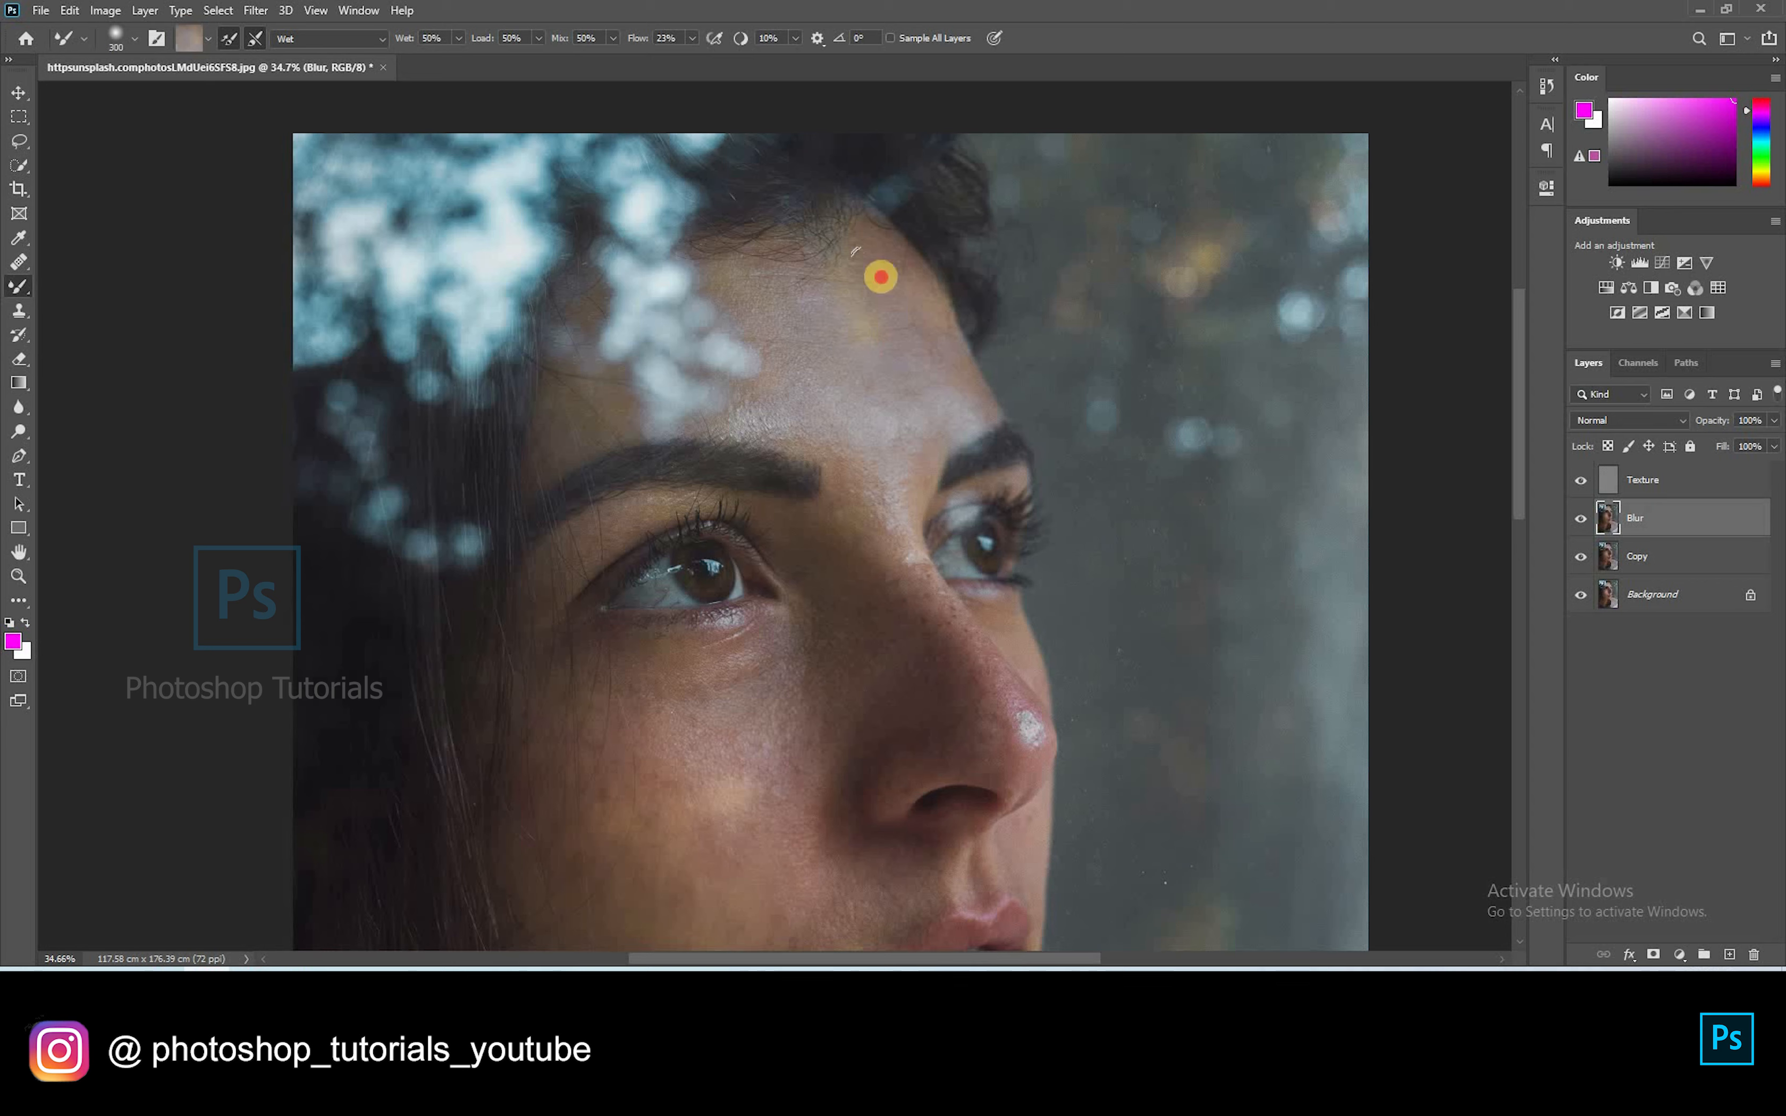
pyautogui.moveTo(939, 397)
pyautogui.mouseDown()
pyautogui.moveTo(773, 280)
pyautogui.moveTo(750, 289)
pyautogui.moveTo(783, 342)
pyautogui.moveTo(754, 311)
pyautogui.moveTo(777, 415)
pyautogui.mouseUp()
pyautogui.keyDown('alt'); pyautogui.click(784, 342); pyautogui.keyUp('alt')
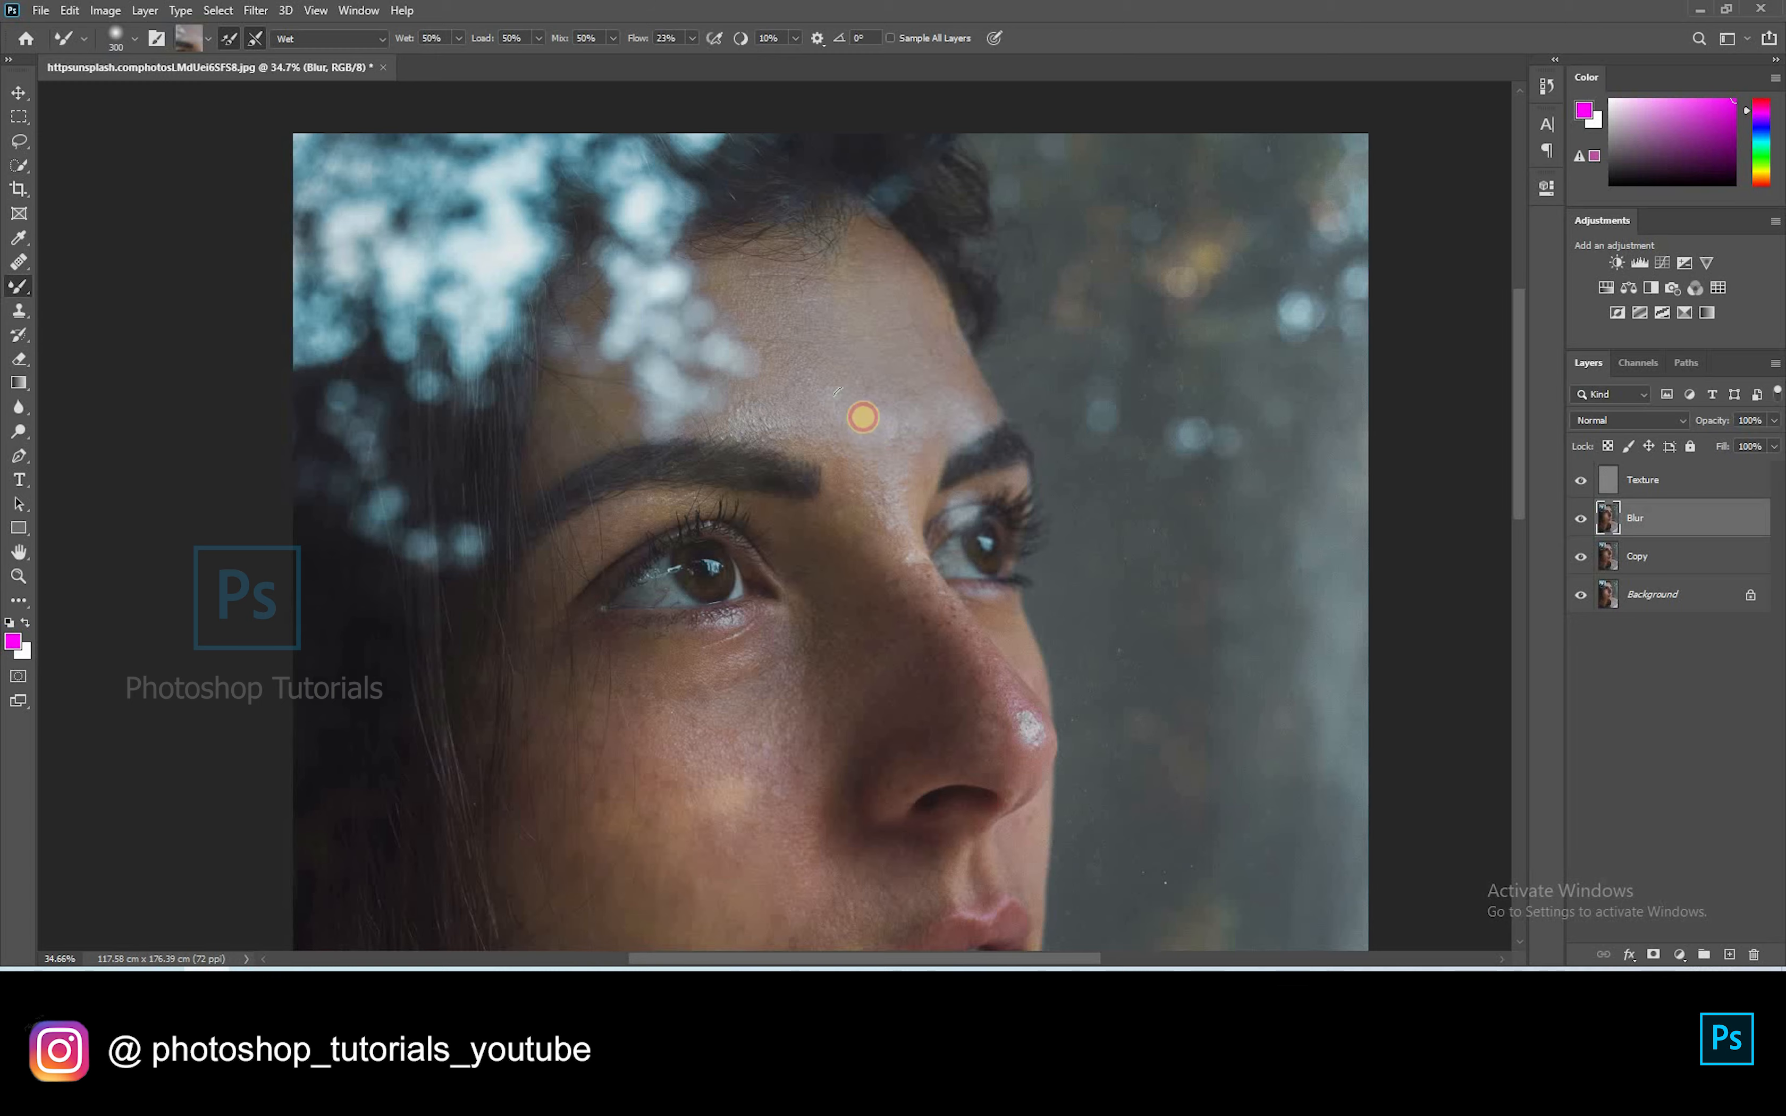
# Step: Blend the skin tones along the nose and under the nearer eye with the Mixer Brush, resampling the adjacent skin
pyautogui.moveTo(920, 579); pyautogui.dragTo(879, 446)
pyautogui.keyDown('alt'); pyautogui.click(849, 403); pyautogui.keyUp('alt')
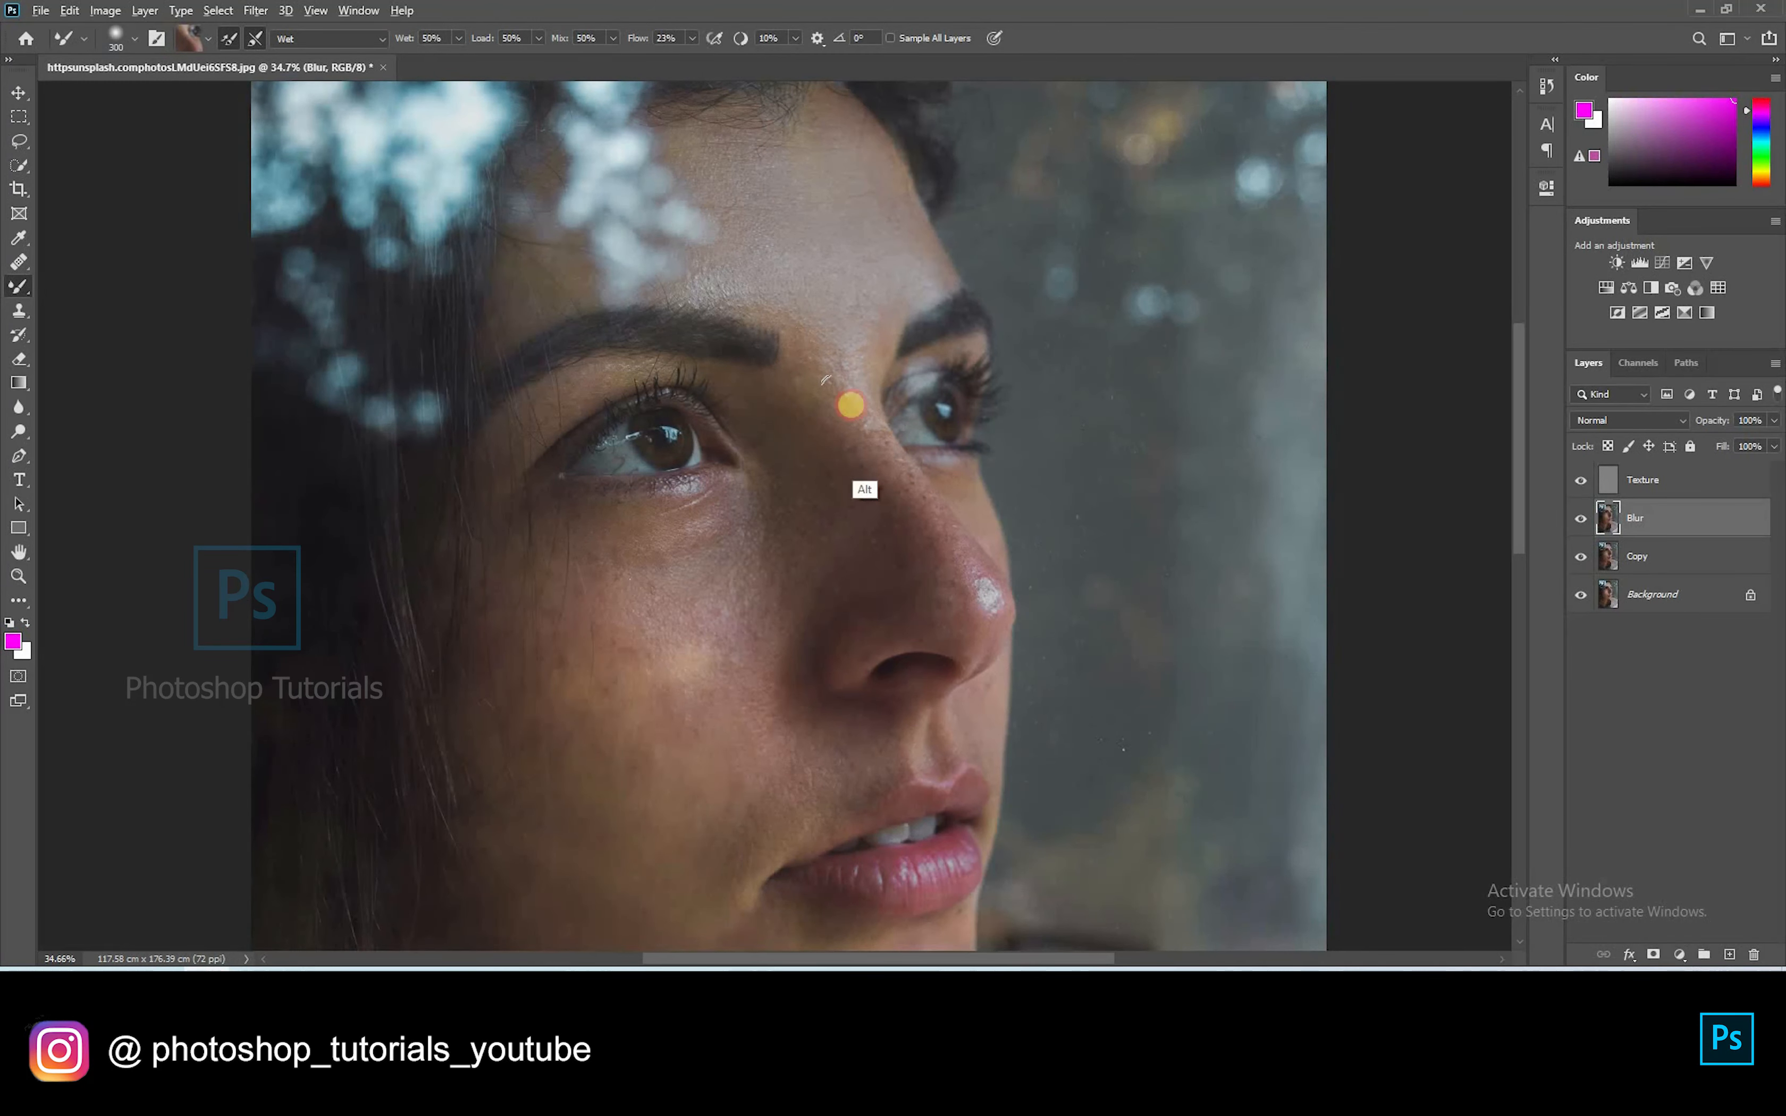
pyautogui.scroll(-2, 883, 327)
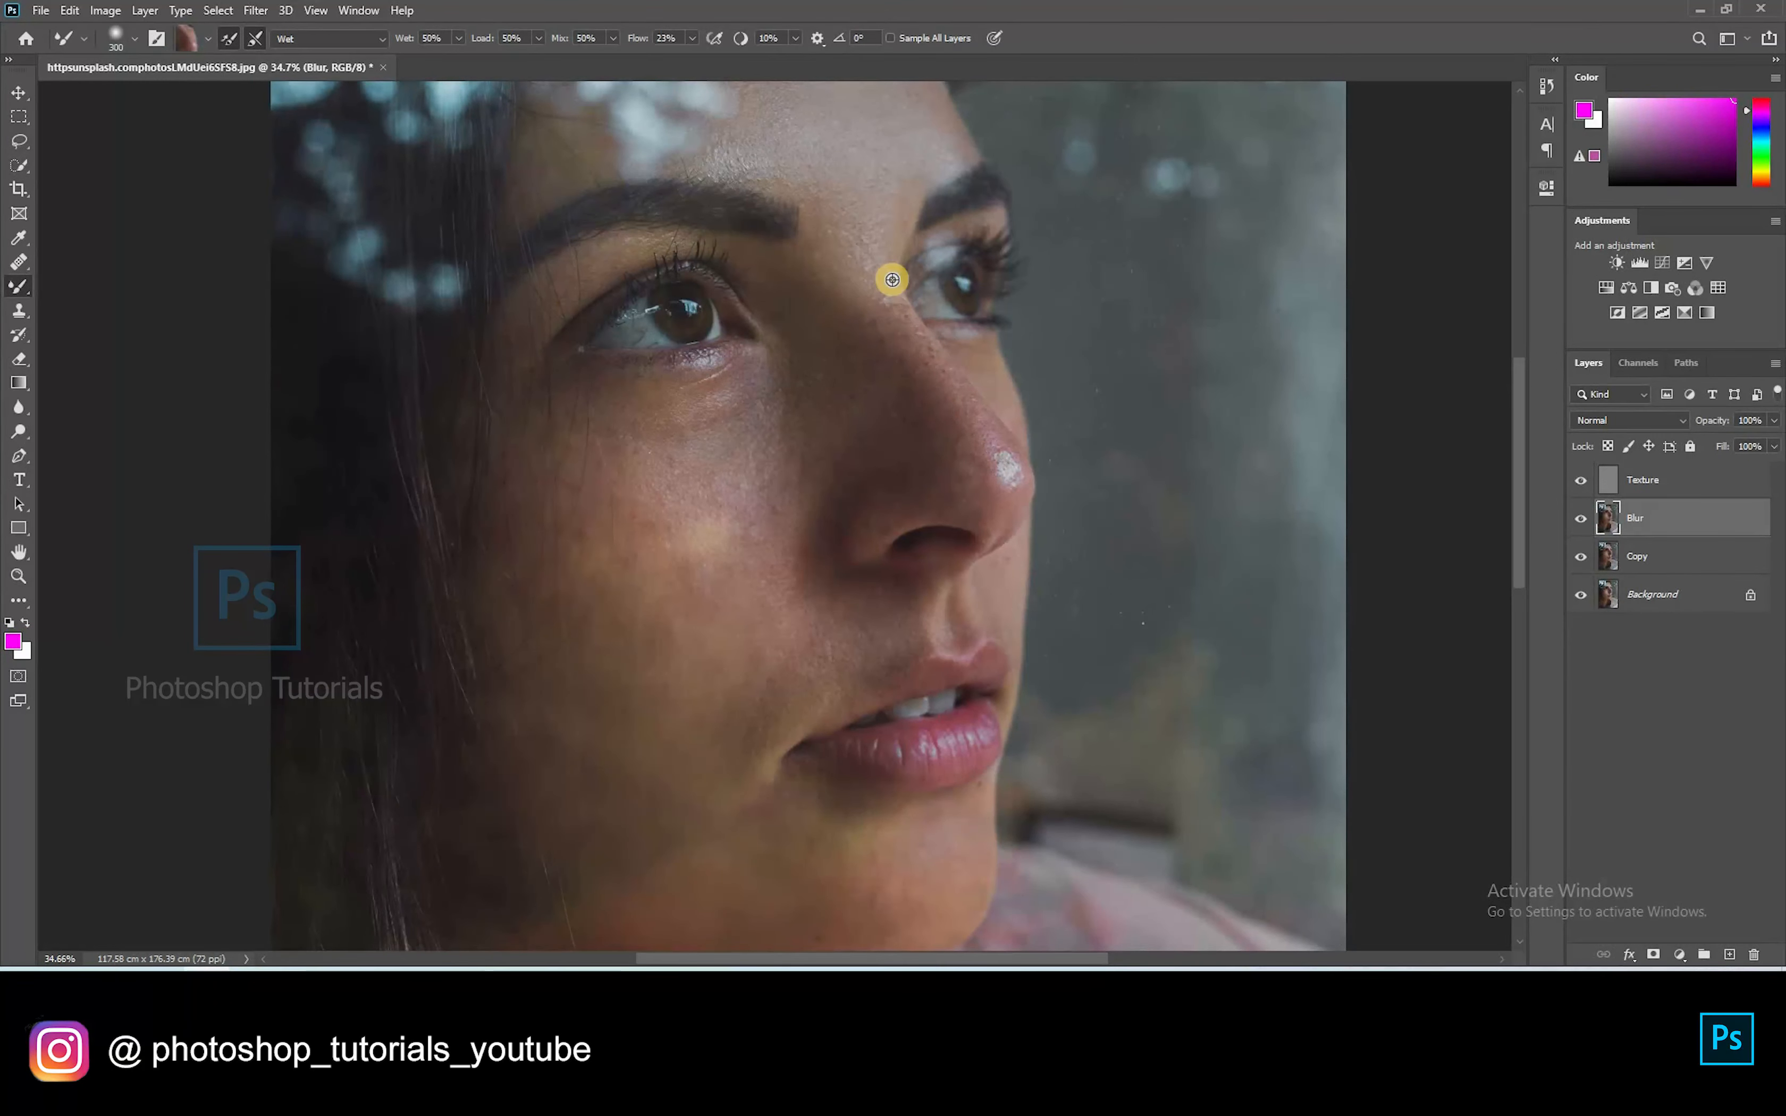
pyautogui.keyDown('alt'); pyautogui.click(1001, 470); pyautogui.keyUp('alt')
pyautogui.moveTo(956, 474)
pyautogui.mouseDown()
pyautogui.moveTo(977, 428)
pyautogui.moveTo(959, 537)
pyautogui.mouseUp()
pyautogui.keyDown('alt'); pyautogui.click(794, 395); pyautogui.keyUp('alt')
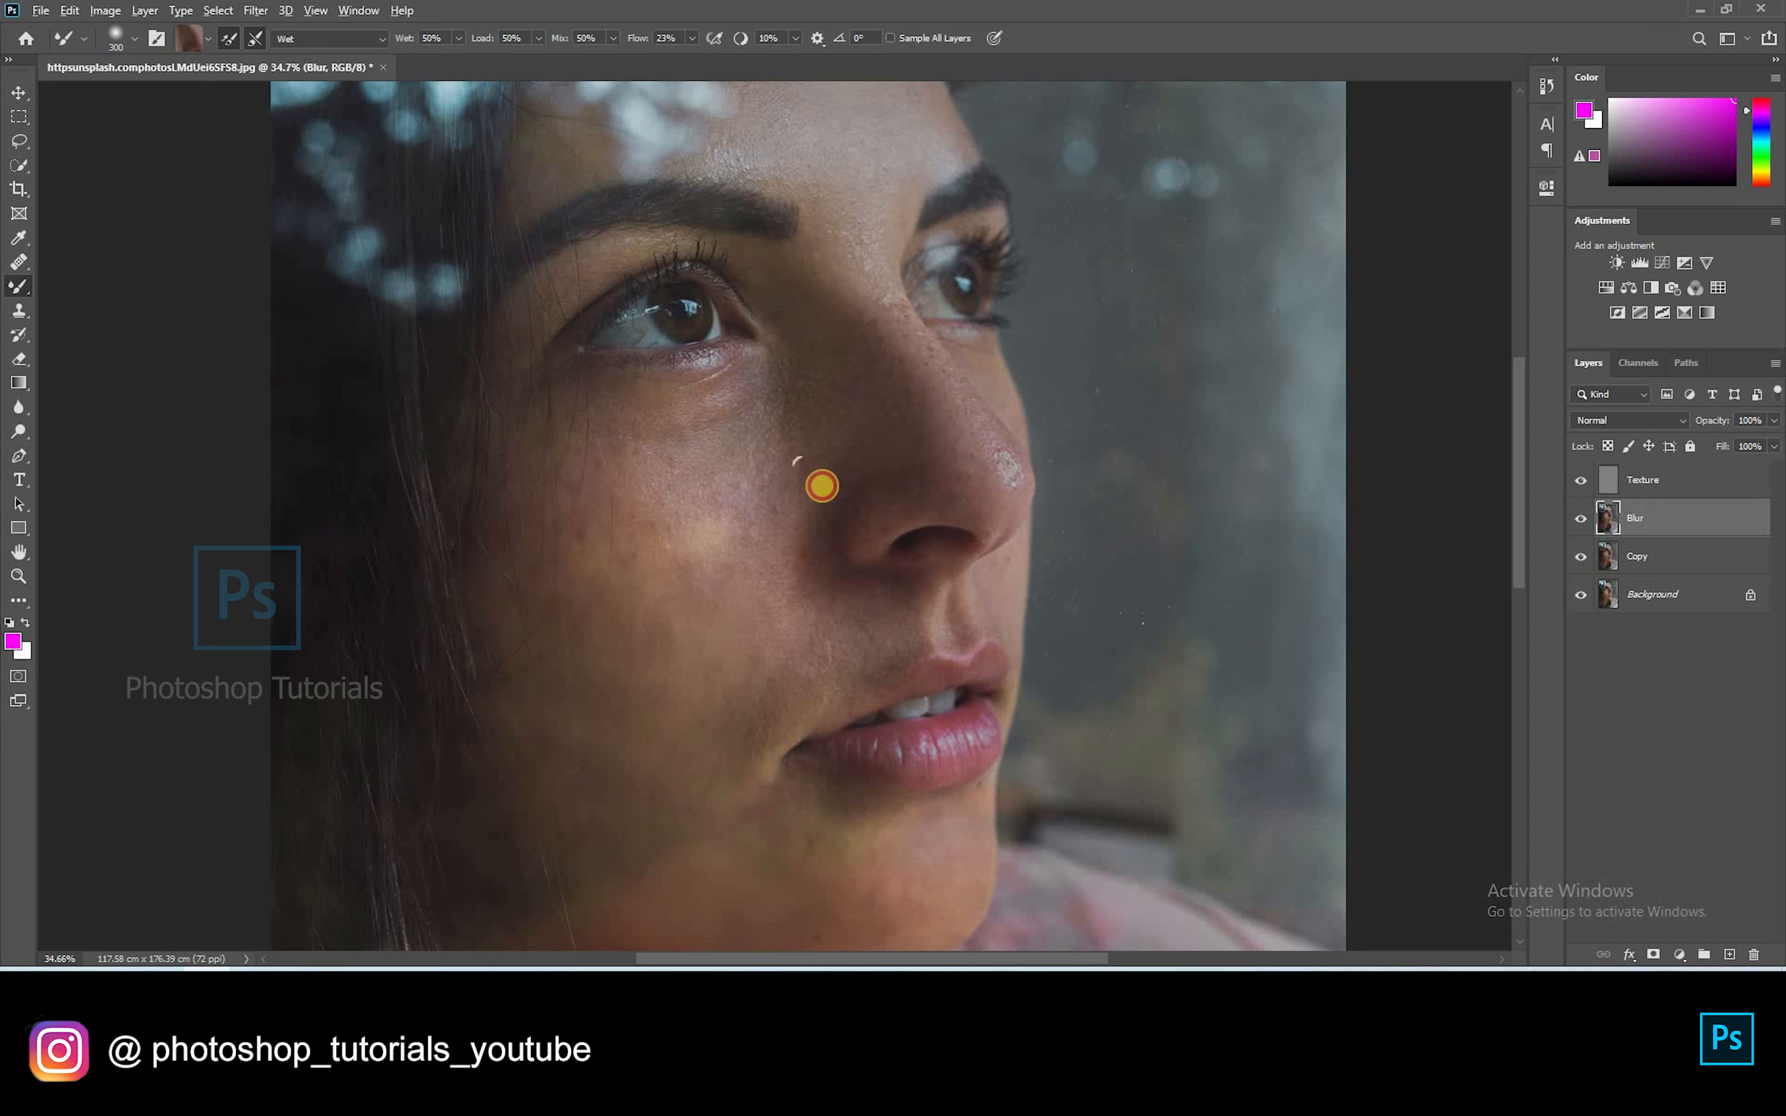
pyautogui.moveTo(756, 392); pyautogui.dragTo(654, 411)
# Step: Even out the cheek's patchy tones with the Mixer Brush enlarged to 600, resampling the surrounding skin
pyautogui.keyDown('alt'); pyautogui.click(670, 515); pyautogui.keyUp('alt')
pyautogui.press(']')
pyautogui.press(']')
pyautogui.press(']')
pyautogui.moveTo(725, 598)
pyautogui.mouseDown()
pyautogui.moveTo(694, 551)
pyautogui.moveTo(610, 565)
pyautogui.mouseUp()
pyautogui.keyDown('alt'); pyautogui.click(586, 546); pyautogui.keyUp('alt')
pyautogui.moveTo(694, 478); pyautogui.dragTo(750, 483)
pyautogui.moveTo(669, 649); pyautogui.dragTo(721, 510)
pyautogui.keyDown('alt'); pyautogui.click(754, 486); pyautogui.keyUp('alt')
# Step: Smooth the lower cheek, the skin beside the mouth and the chin with the Mixer Brush
pyautogui.keyDown('alt'); pyautogui.click(839, 520); pyautogui.keyUp('alt')
pyautogui.moveTo(742, 640)
pyautogui.mouseDown()
pyautogui.moveTo(651, 562)
pyautogui.moveTo(760, 671)
pyautogui.mouseUp()
pyautogui.moveTo(881, 732)
pyautogui.mouseDown()
pyautogui.moveTo(808, 759)
pyautogui.moveTo(655, 750)
pyautogui.moveTo(728, 749)
pyautogui.mouseUp()
pyautogui.scroll(3, 920, 621)
pyautogui.keyDown('alt'); pyautogui.click(781, 817); pyautogui.keyUp('alt')
# Step: Touch up the tones on the forehead with the Mixer Brush to finish the skin smoothing
pyautogui.scroll(4, 742, 522)
pyautogui.keyDown('alt'); pyautogui.click(587, 568); pyautogui.keyUp('alt')
pyautogui.keyDown('alt'); pyautogui.click(770, 555); pyautogui.keyUp('alt')
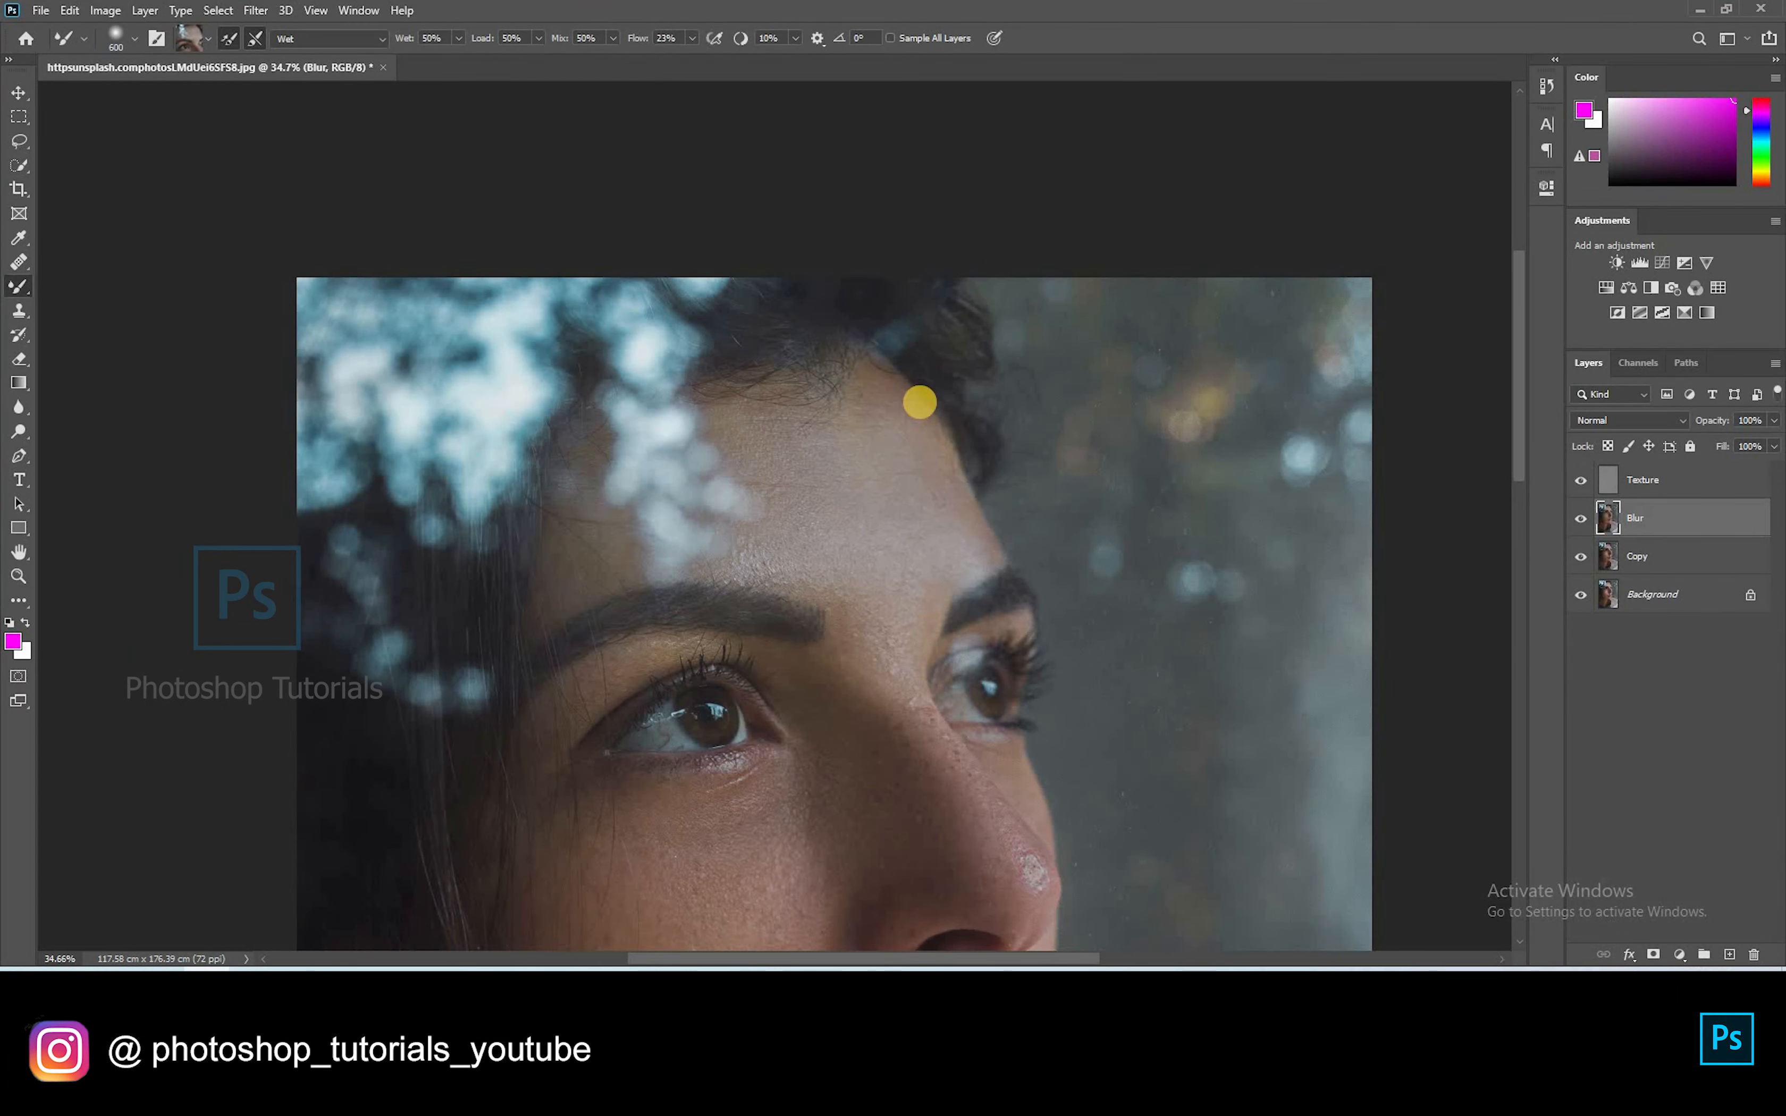
pyautogui.scroll(-8, 1171, 367)
pyautogui.scroll(2, 927, 403)
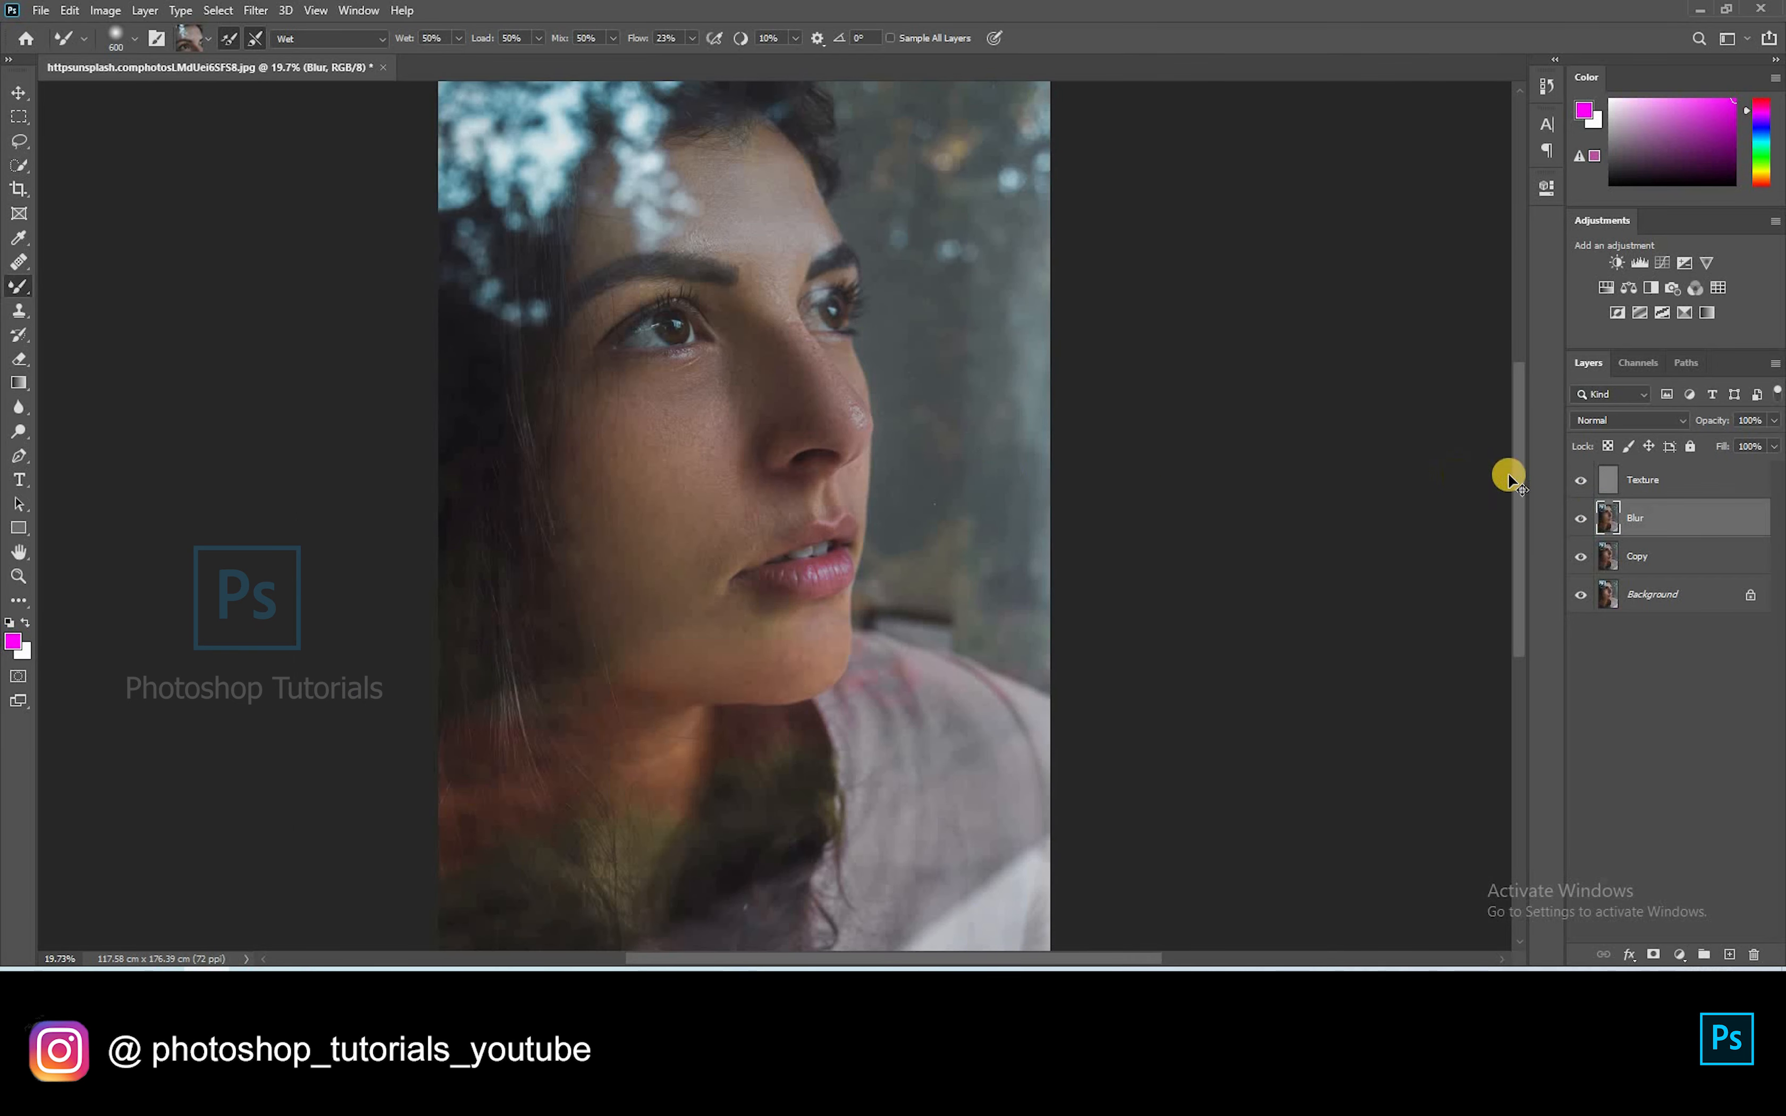
# Step: Group the Blur and Texture layers and name the group Frequency separation
pyautogui.press('v')
pyautogui.keyDown('shift'); pyautogui.click(1678, 482); pyautogui.keyUp('shift')
pyautogui.hotkey('ctrl', 'g')
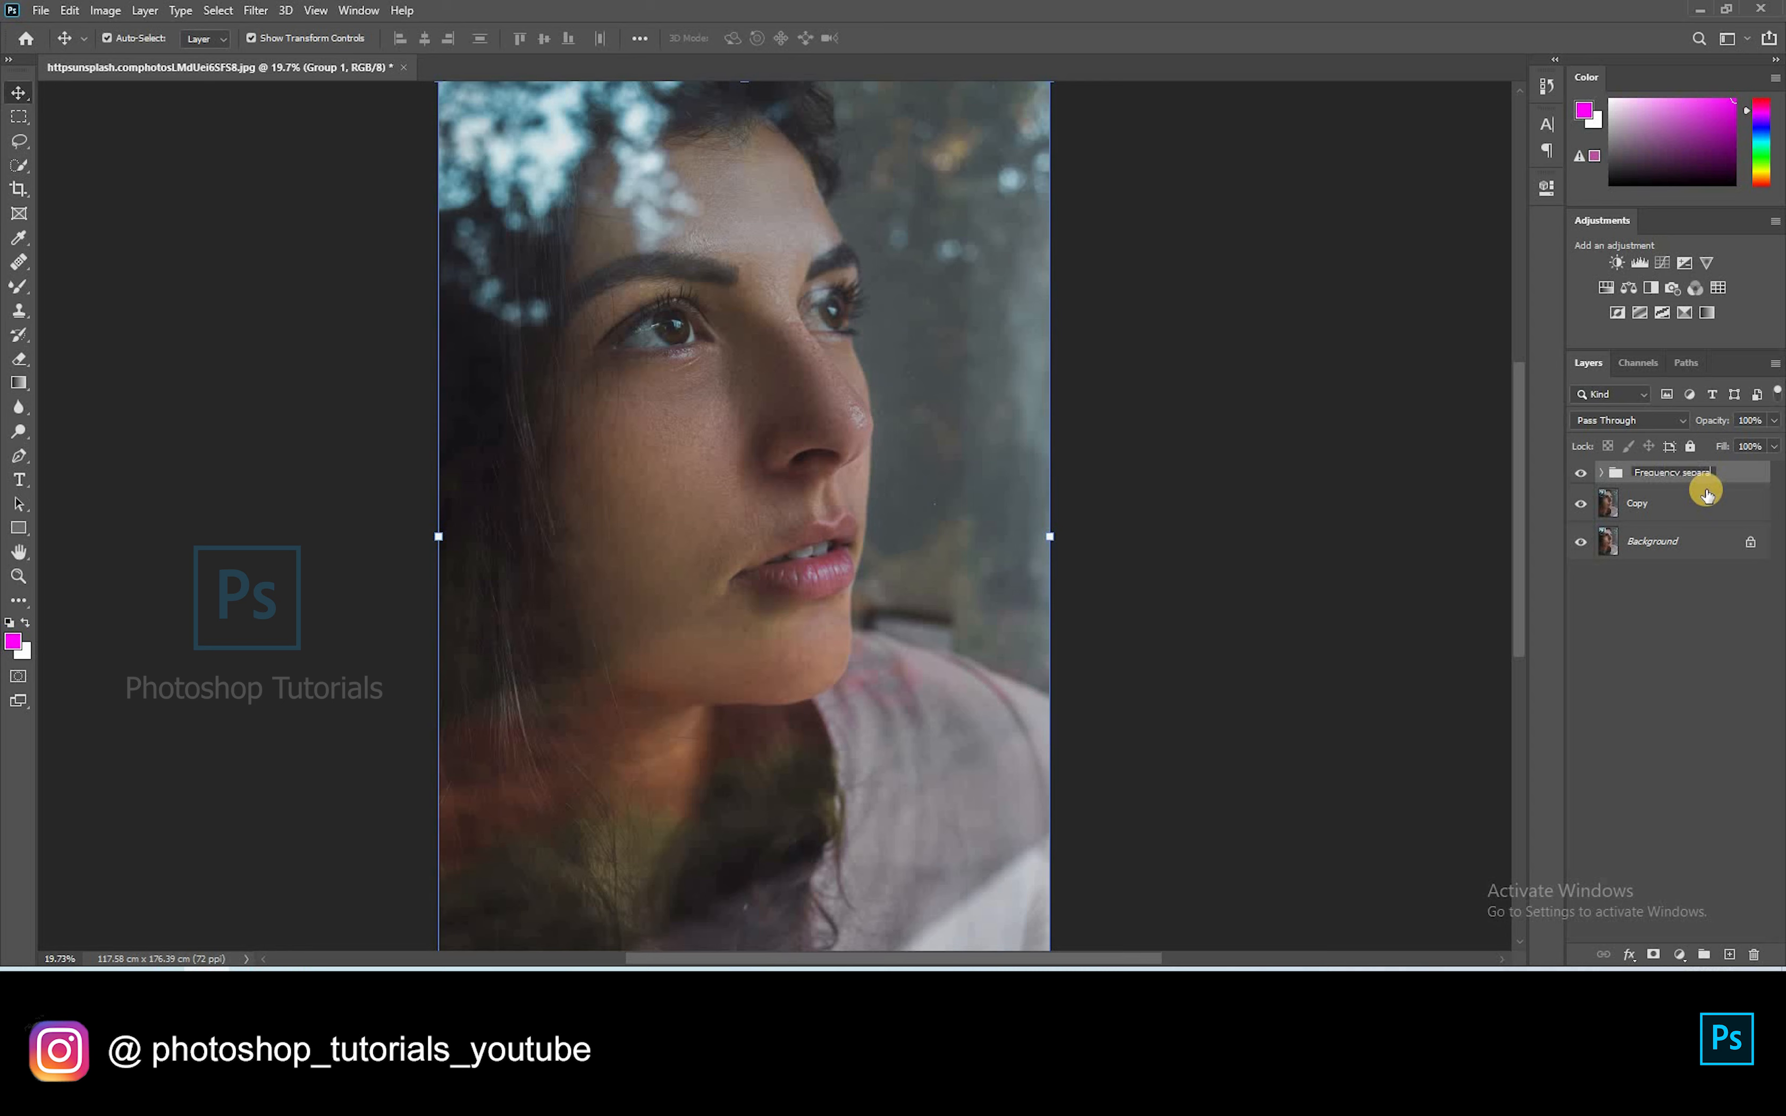
pyautogui.press('Return')
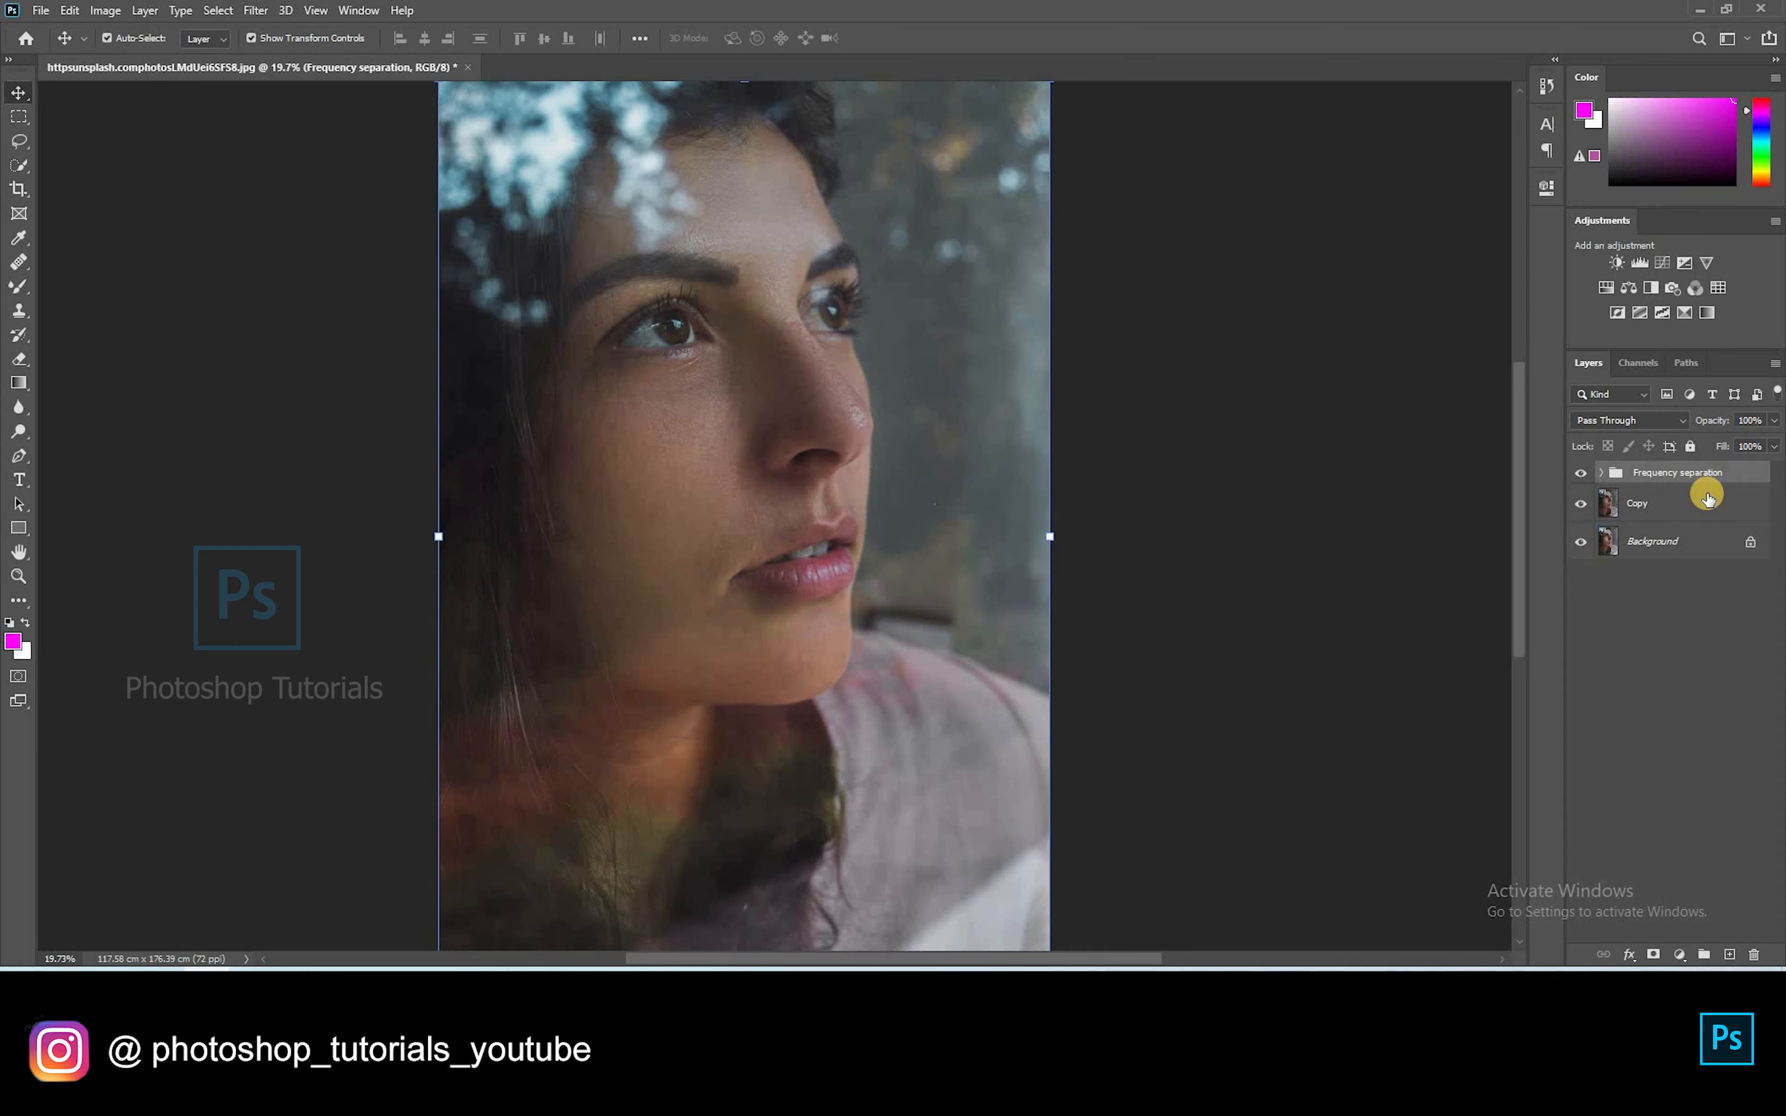
# Step: Duplicate the Frequency separation group, merge the duplicate into a single layer and check the smoothed face
pyautogui.hotkey('ctrl', 'j')
pyautogui.scroll(2, 738, 255)
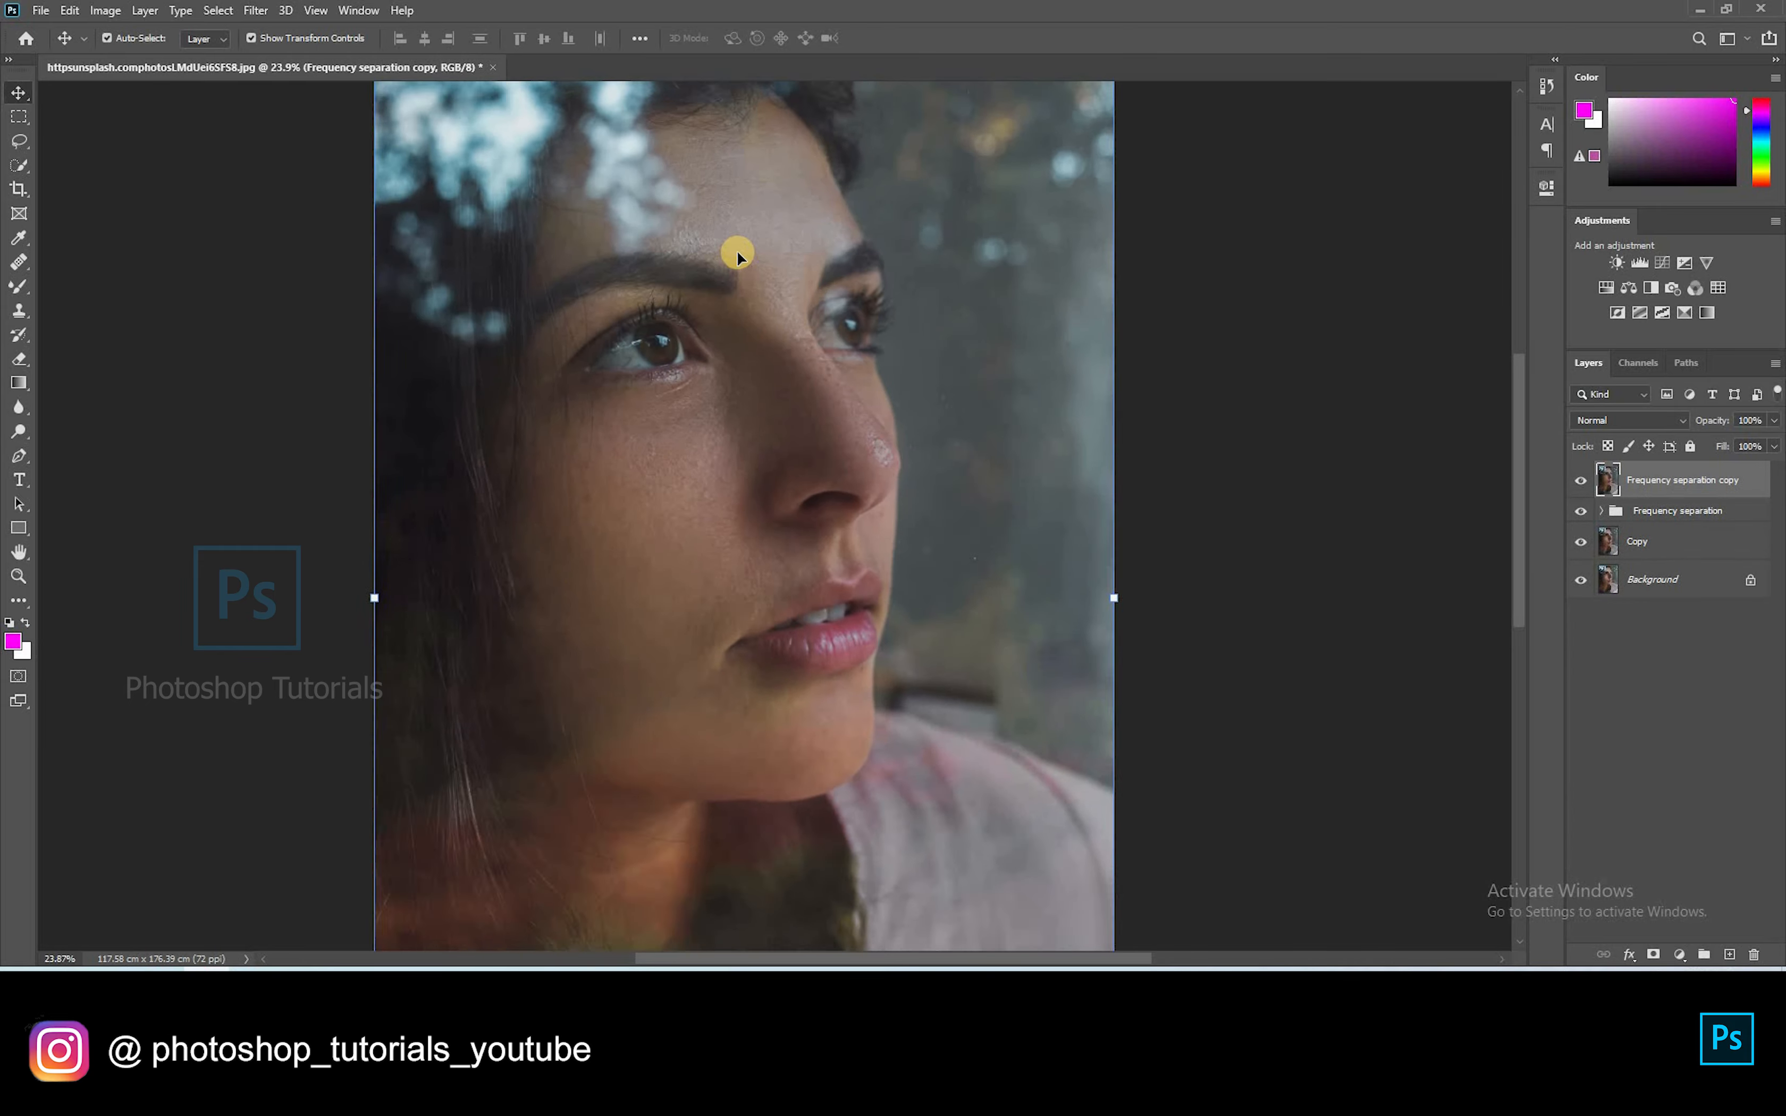
pyautogui.scroll(-4, 737, 255)
pyautogui.scroll(4, 741, 249)
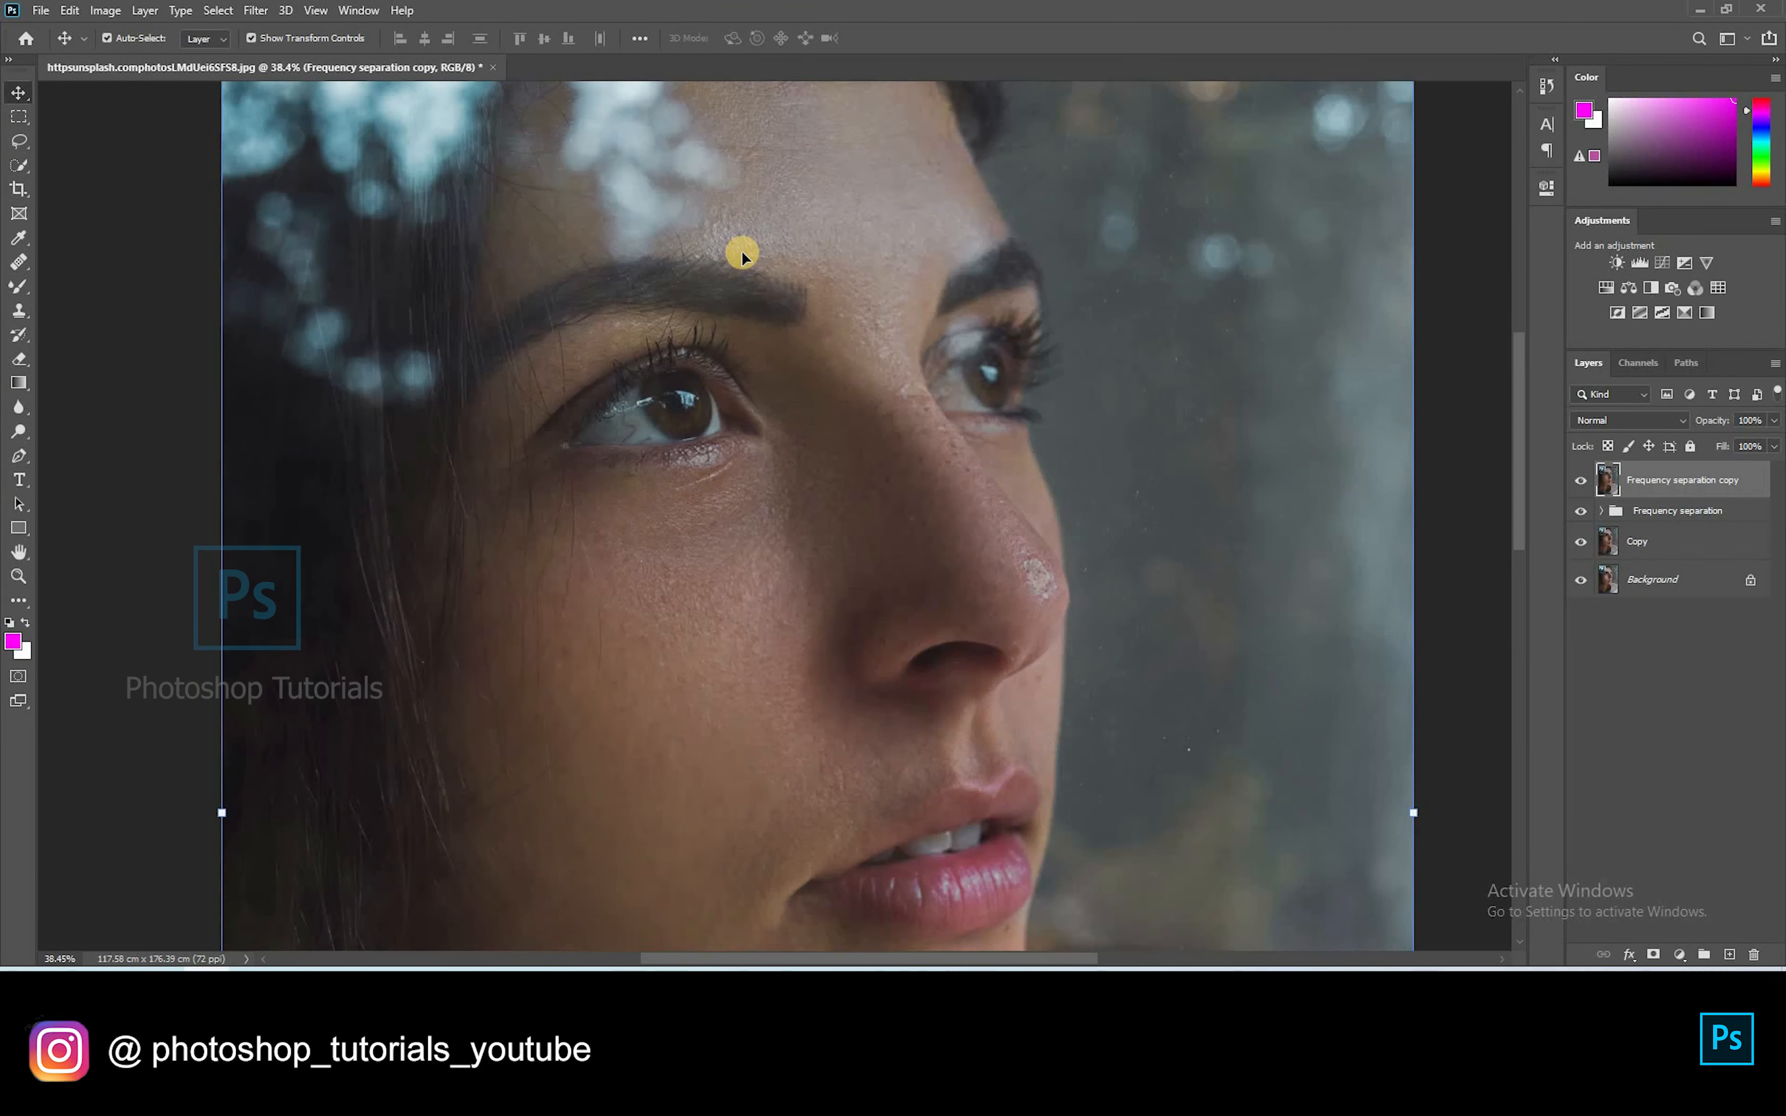
pyautogui.scroll(-3, 741, 249)
pyautogui.scroll(-2, 799, 245)
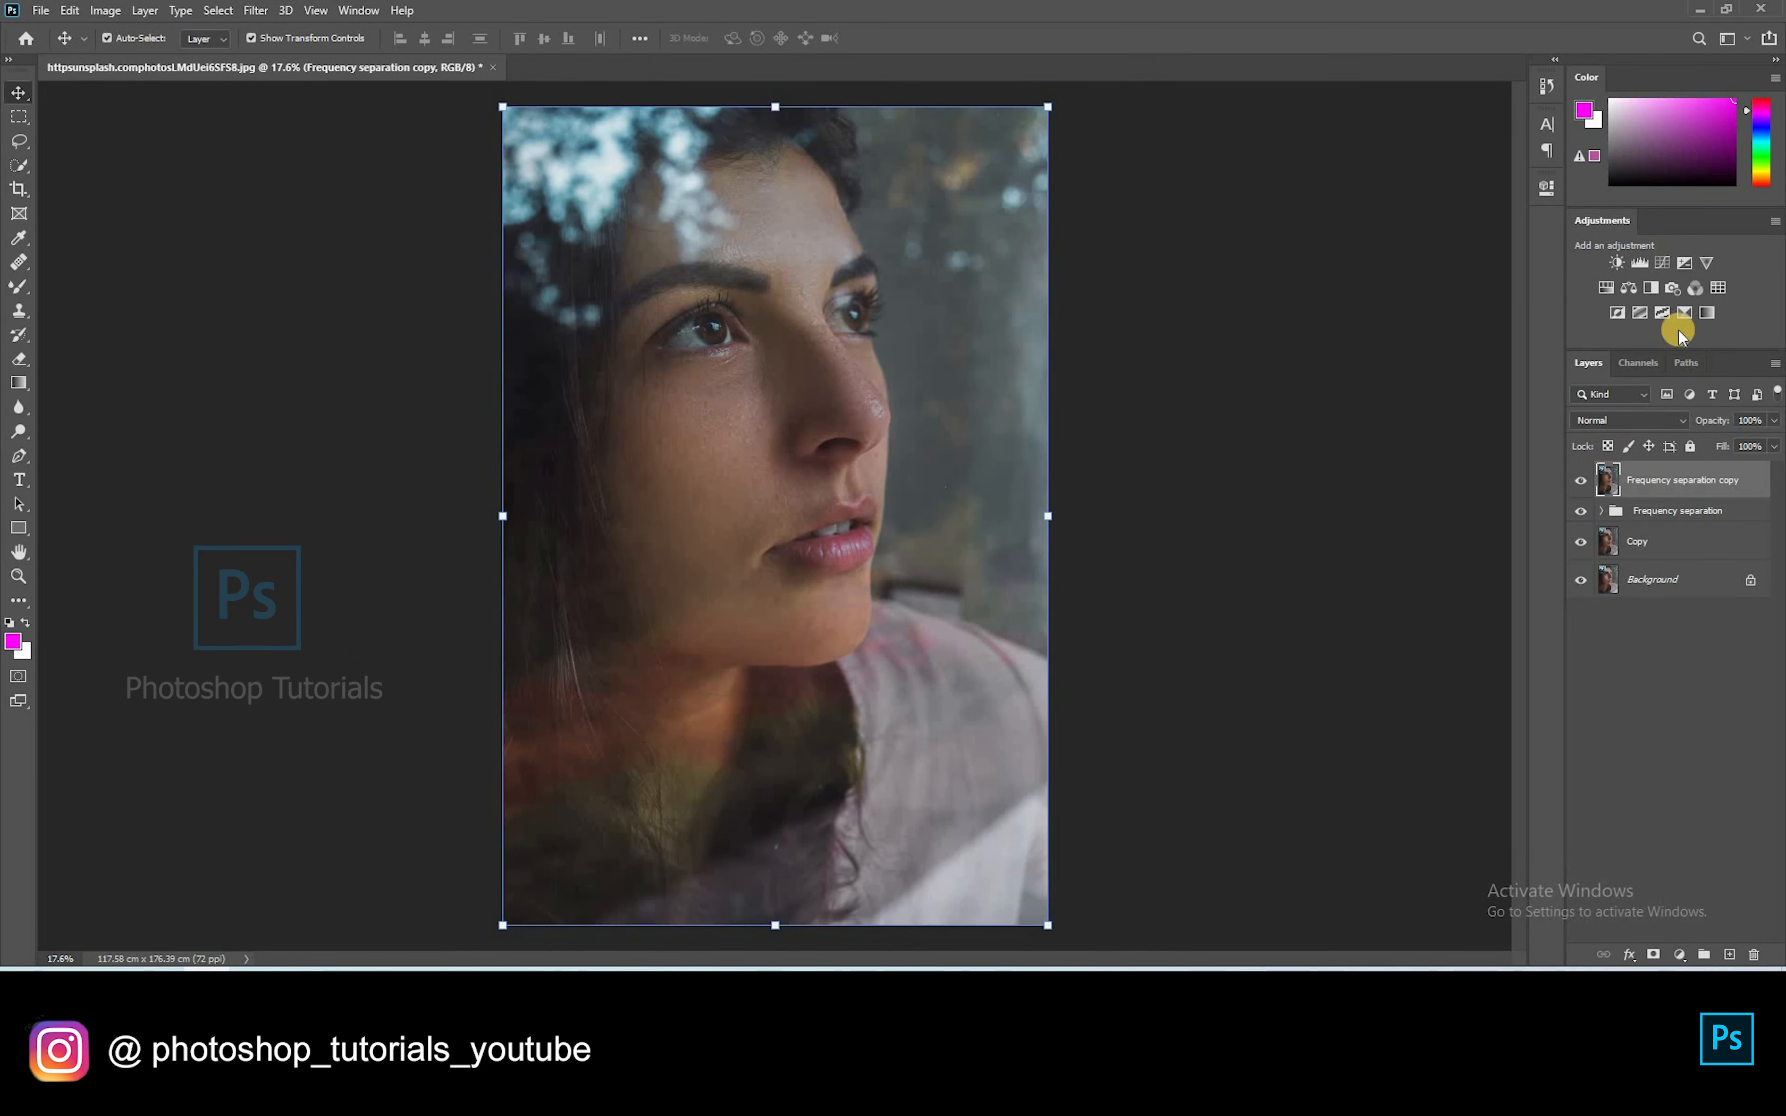
# Step: Add a Selective Color adjustment above the merged layer and set the Reds to Cyan -51% and Magenta -11%
pyautogui.click(1367, 262)
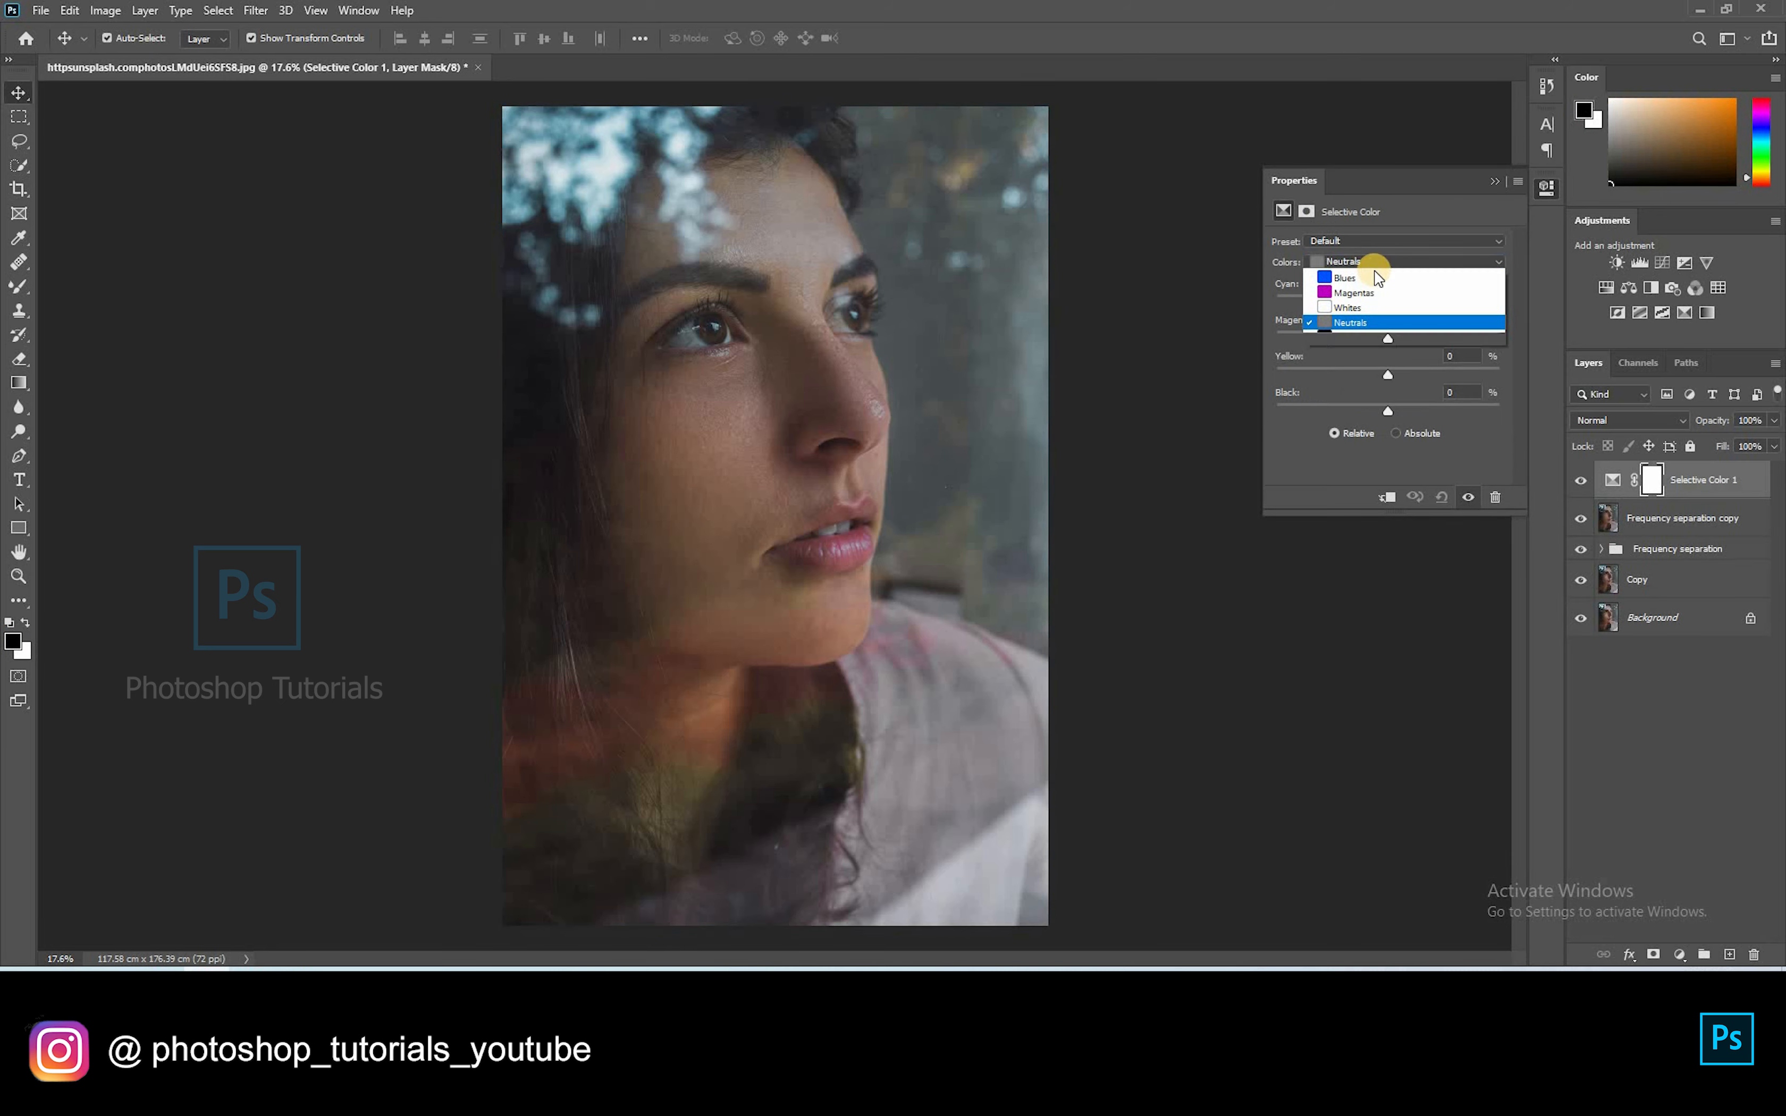
pyautogui.click(1344, 277)
pyautogui.moveTo(1388, 302); pyautogui.dragTo(1331, 304)
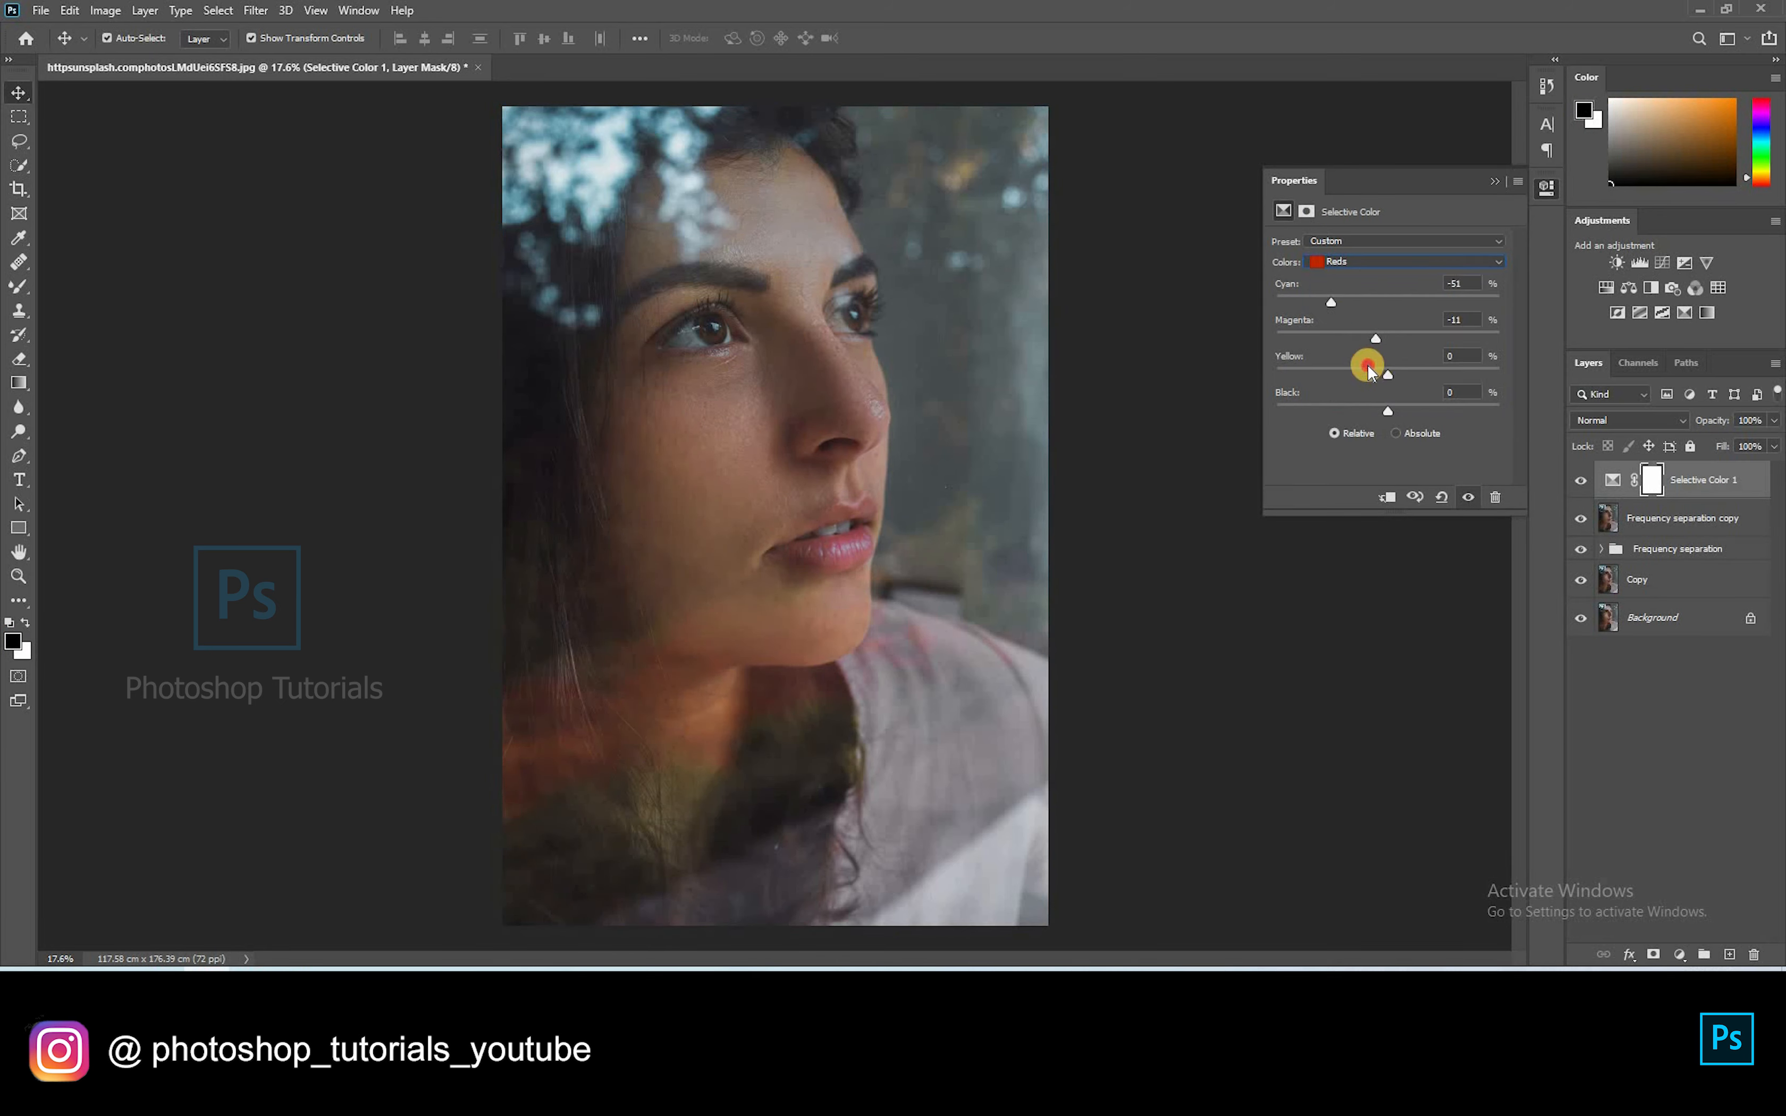
# Step: Adjust the Selective Color ranges between Reds and Blues, strongly lowering Magenta and Yellow in the Cyans
pyautogui.click(1366, 263)
pyautogui.click(1362, 304)
pyautogui.moveTo(1388, 336); pyautogui.dragTo(1392, 410)
pyautogui.click(1358, 262)
pyautogui.click(1359, 401)
pyautogui.click(1376, 262)
pyautogui.click(1317, 326)
pyautogui.moveTo(1388, 302); pyautogui.dragTo(1418, 310)
pyautogui.moveTo(1387, 339); pyautogui.dragTo(1274, 373)
pyautogui.moveTo(1387, 374); pyautogui.dragTo(1224, 429)
# Step: Set the Selective Color Blues to Cyan -31%, Magenta -100%, Yellow +100% and Black -100%
pyautogui.click(1362, 262)
pyautogui.click(1344, 337)
pyautogui.moveTo(1388, 302); pyautogui.dragTo(1354, 325)
pyautogui.moveTo(1387, 339); pyautogui.dragTo(1233, 404)
pyautogui.moveTo(1388, 374); pyautogui.dragTo(1543, 380)
pyautogui.moveTo(1375, 415); pyautogui.dragTo(1229, 442)
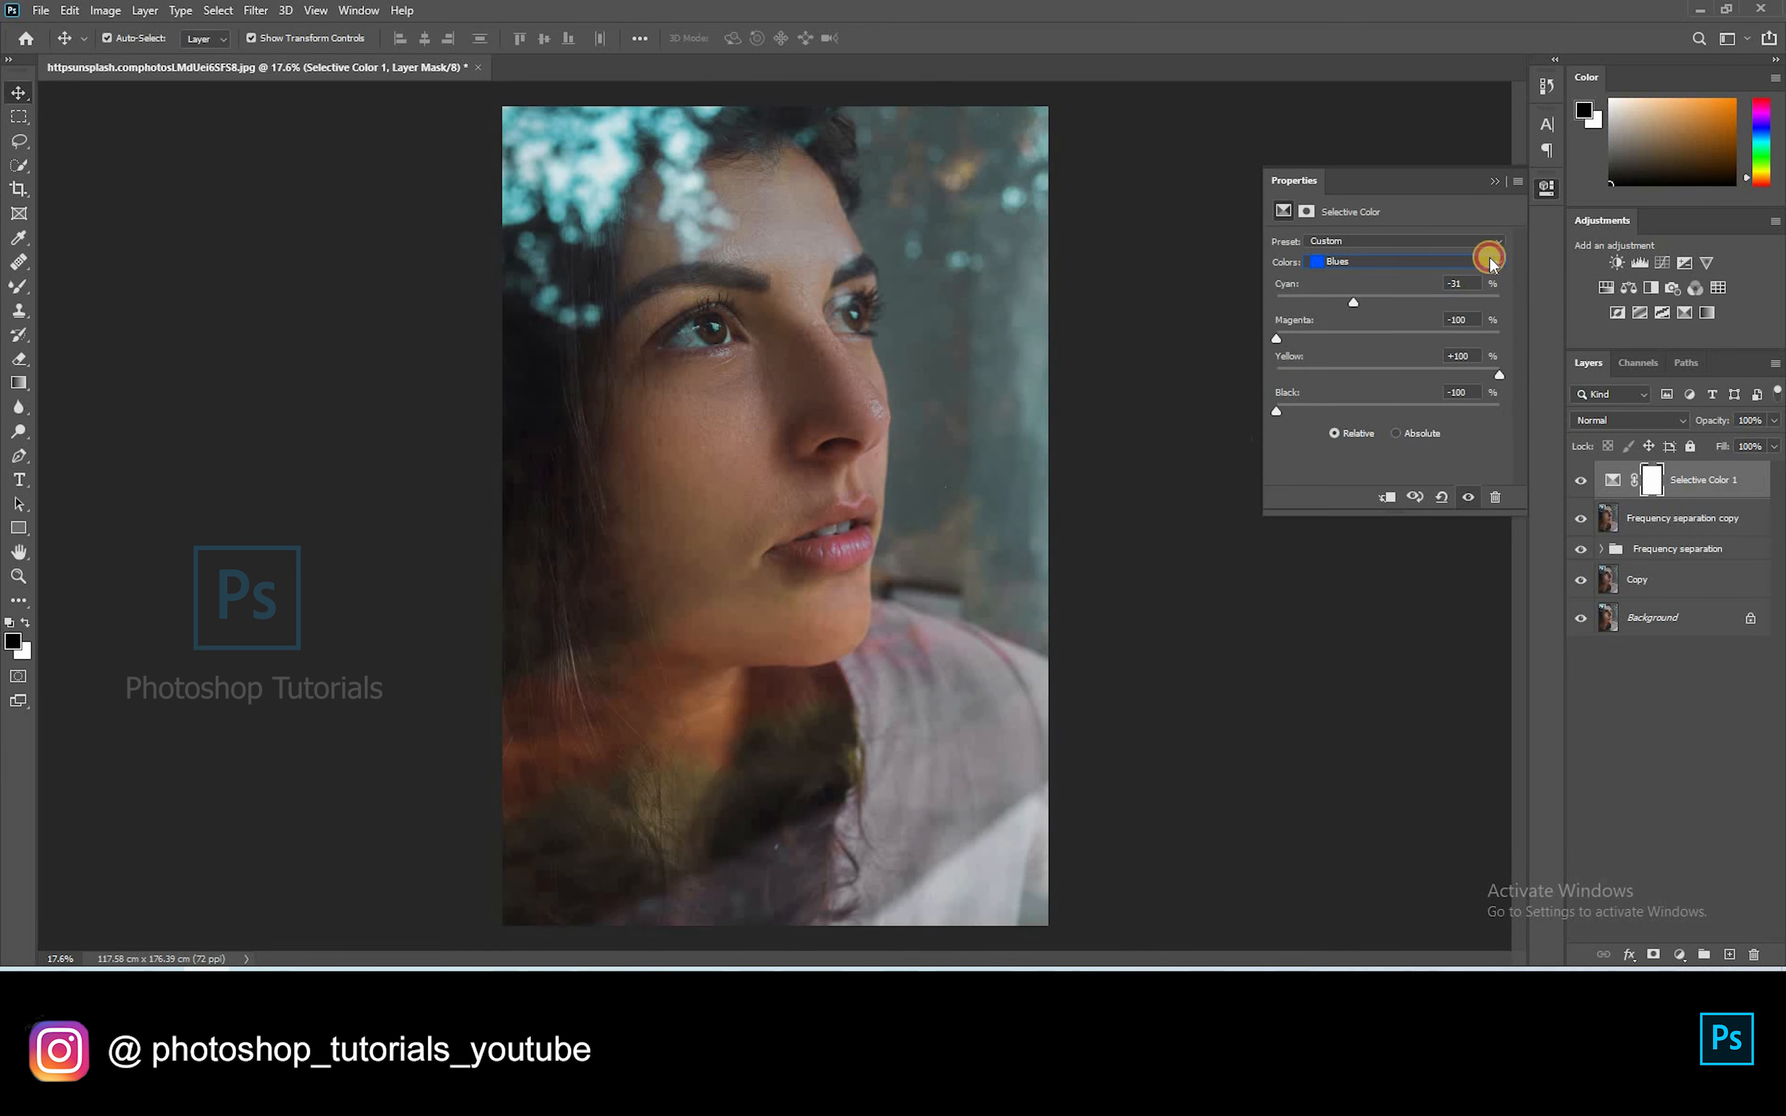
# Step: Set the Selective Color Magentas to Cyan -100%, Magenta +4%, Yellow +19% and Black -68%, and close the adjustment's properties
pyautogui.click(1611, 493)
pyautogui.click(1355, 262)
pyautogui.click(1399, 299)
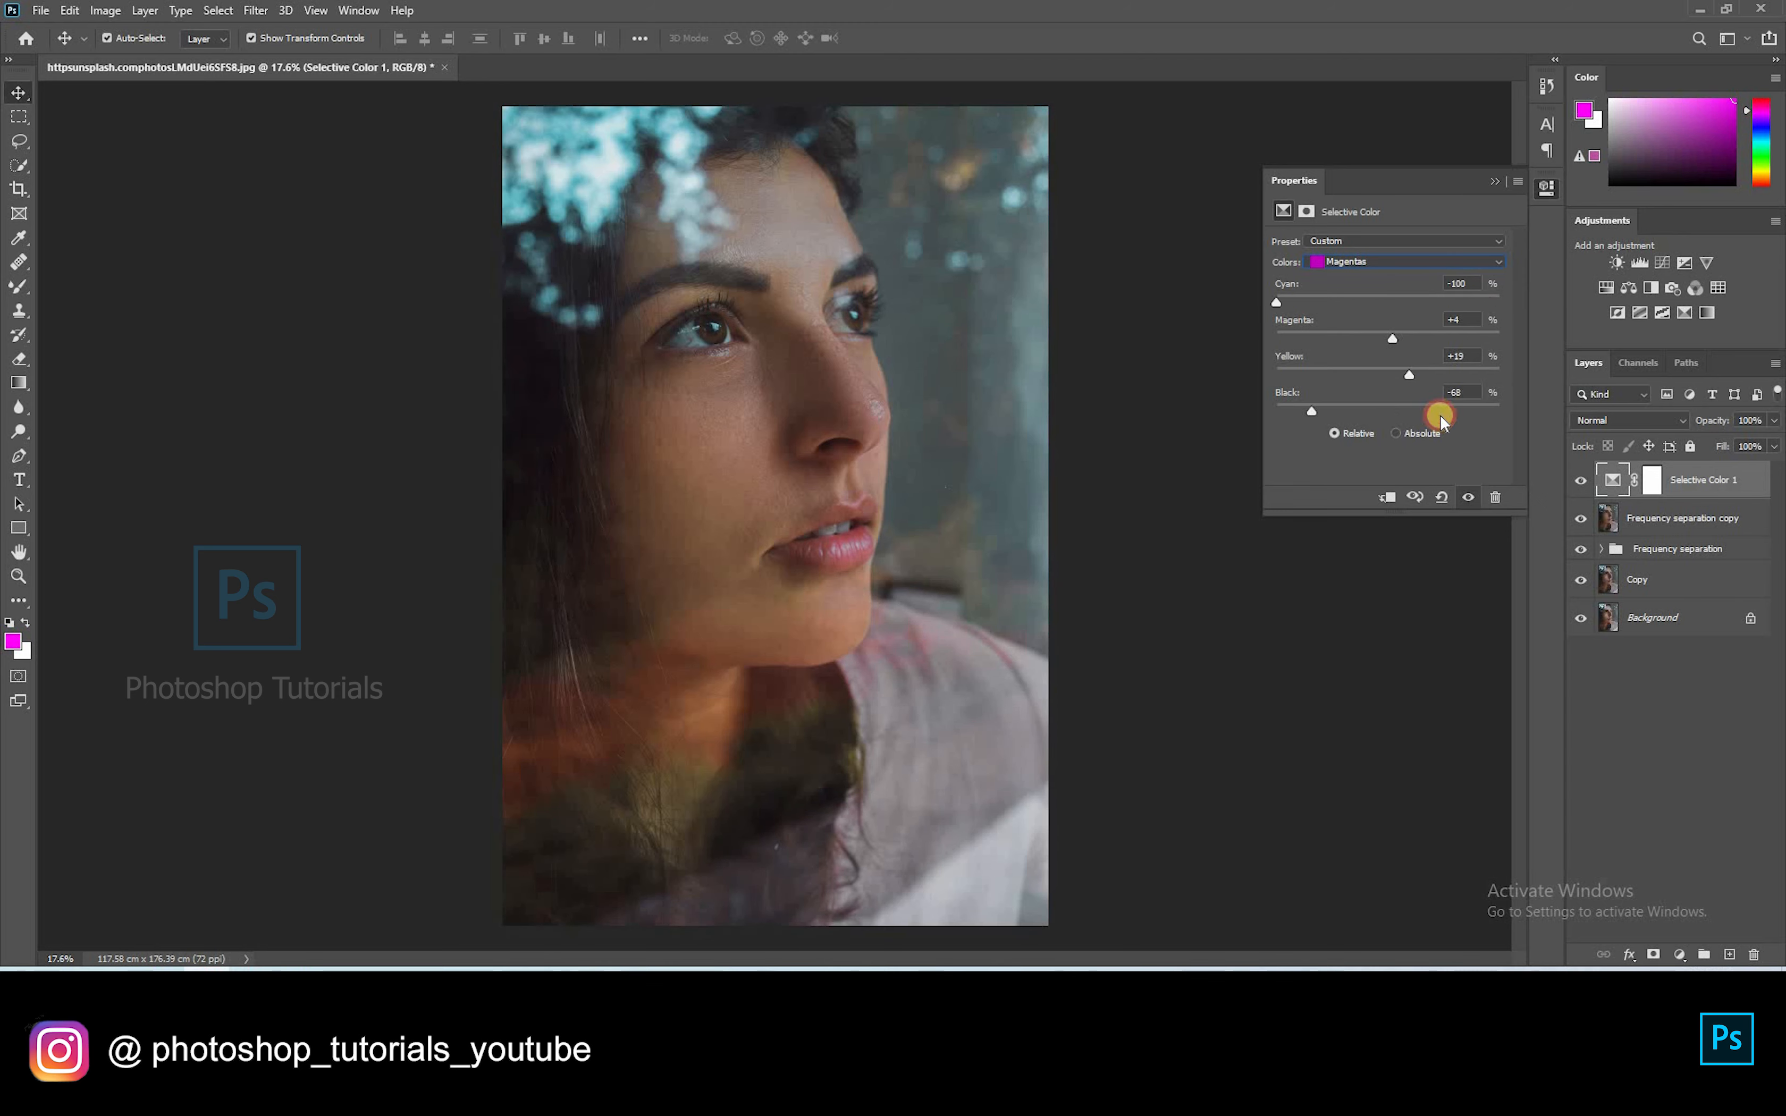
pyautogui.click(1495, 182)
pyautogui.click(1644, 687)
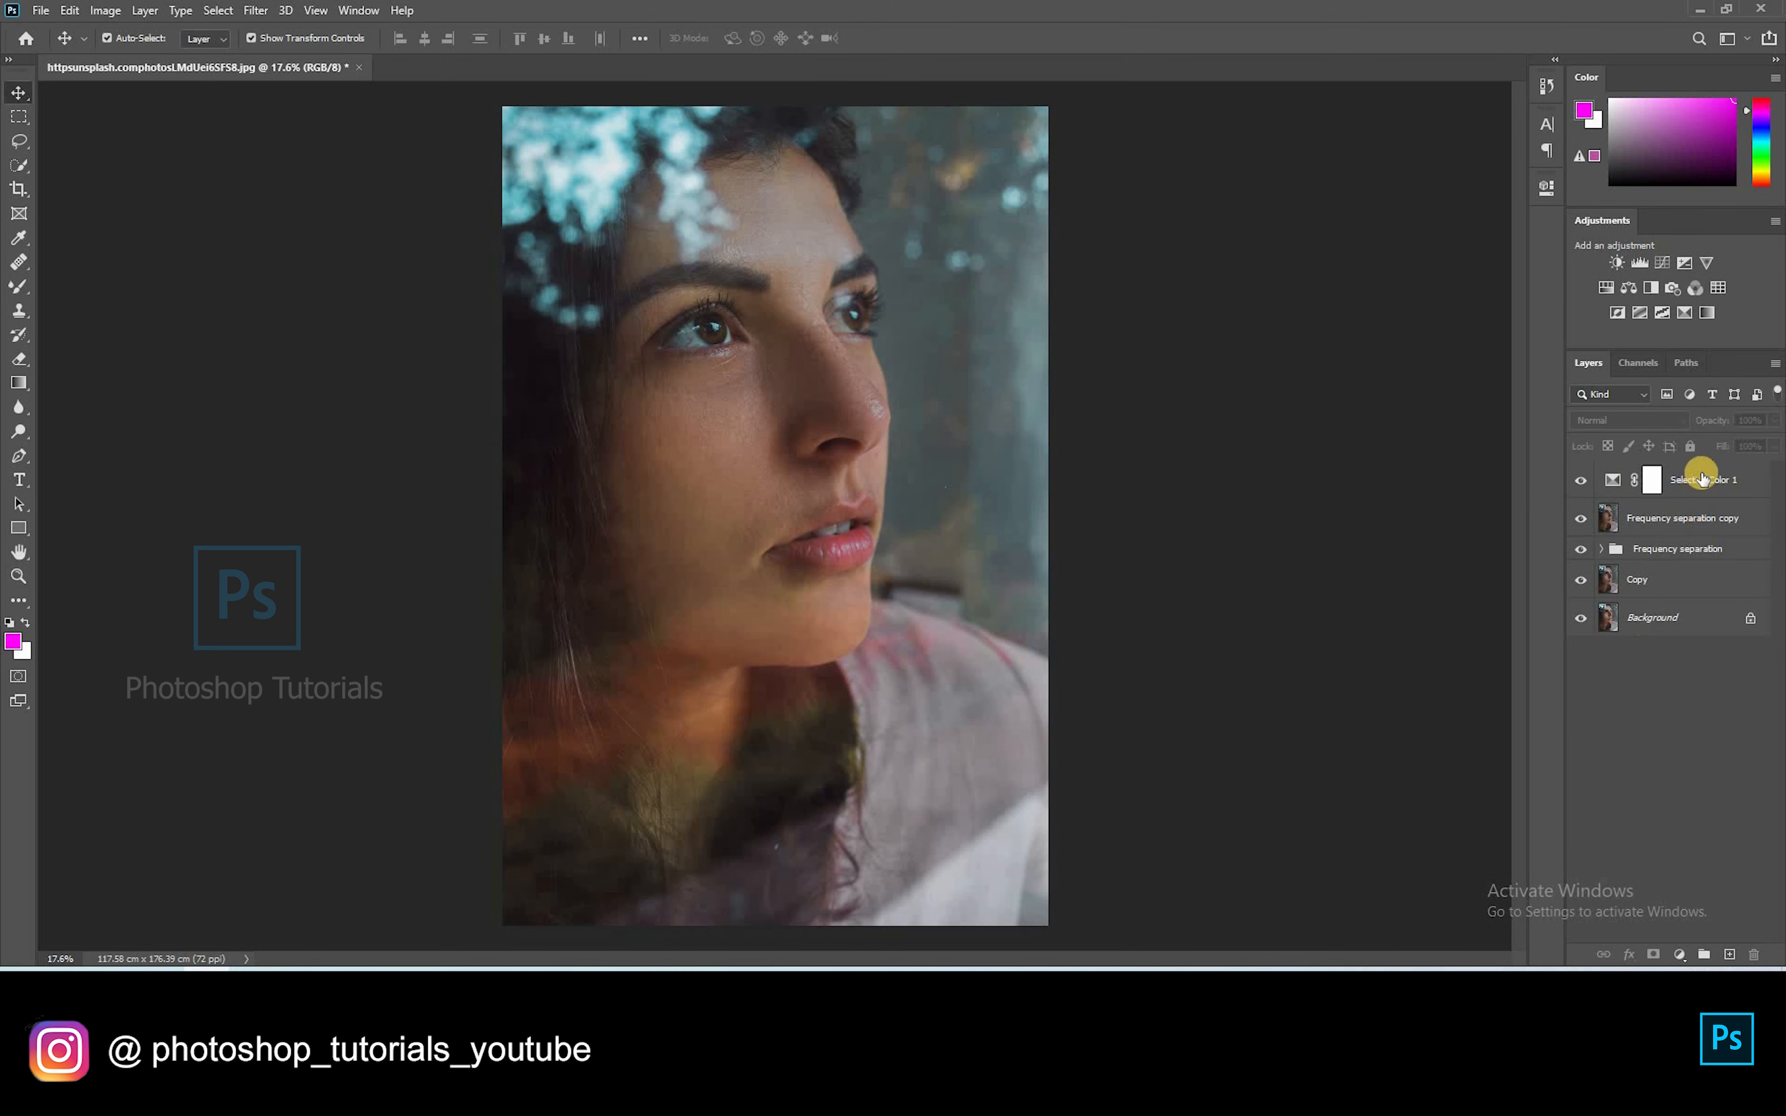
# Step: Rename the Selective Color adjustment layer as "skin tone"
pyautogui.doubleClick(1737, 489)
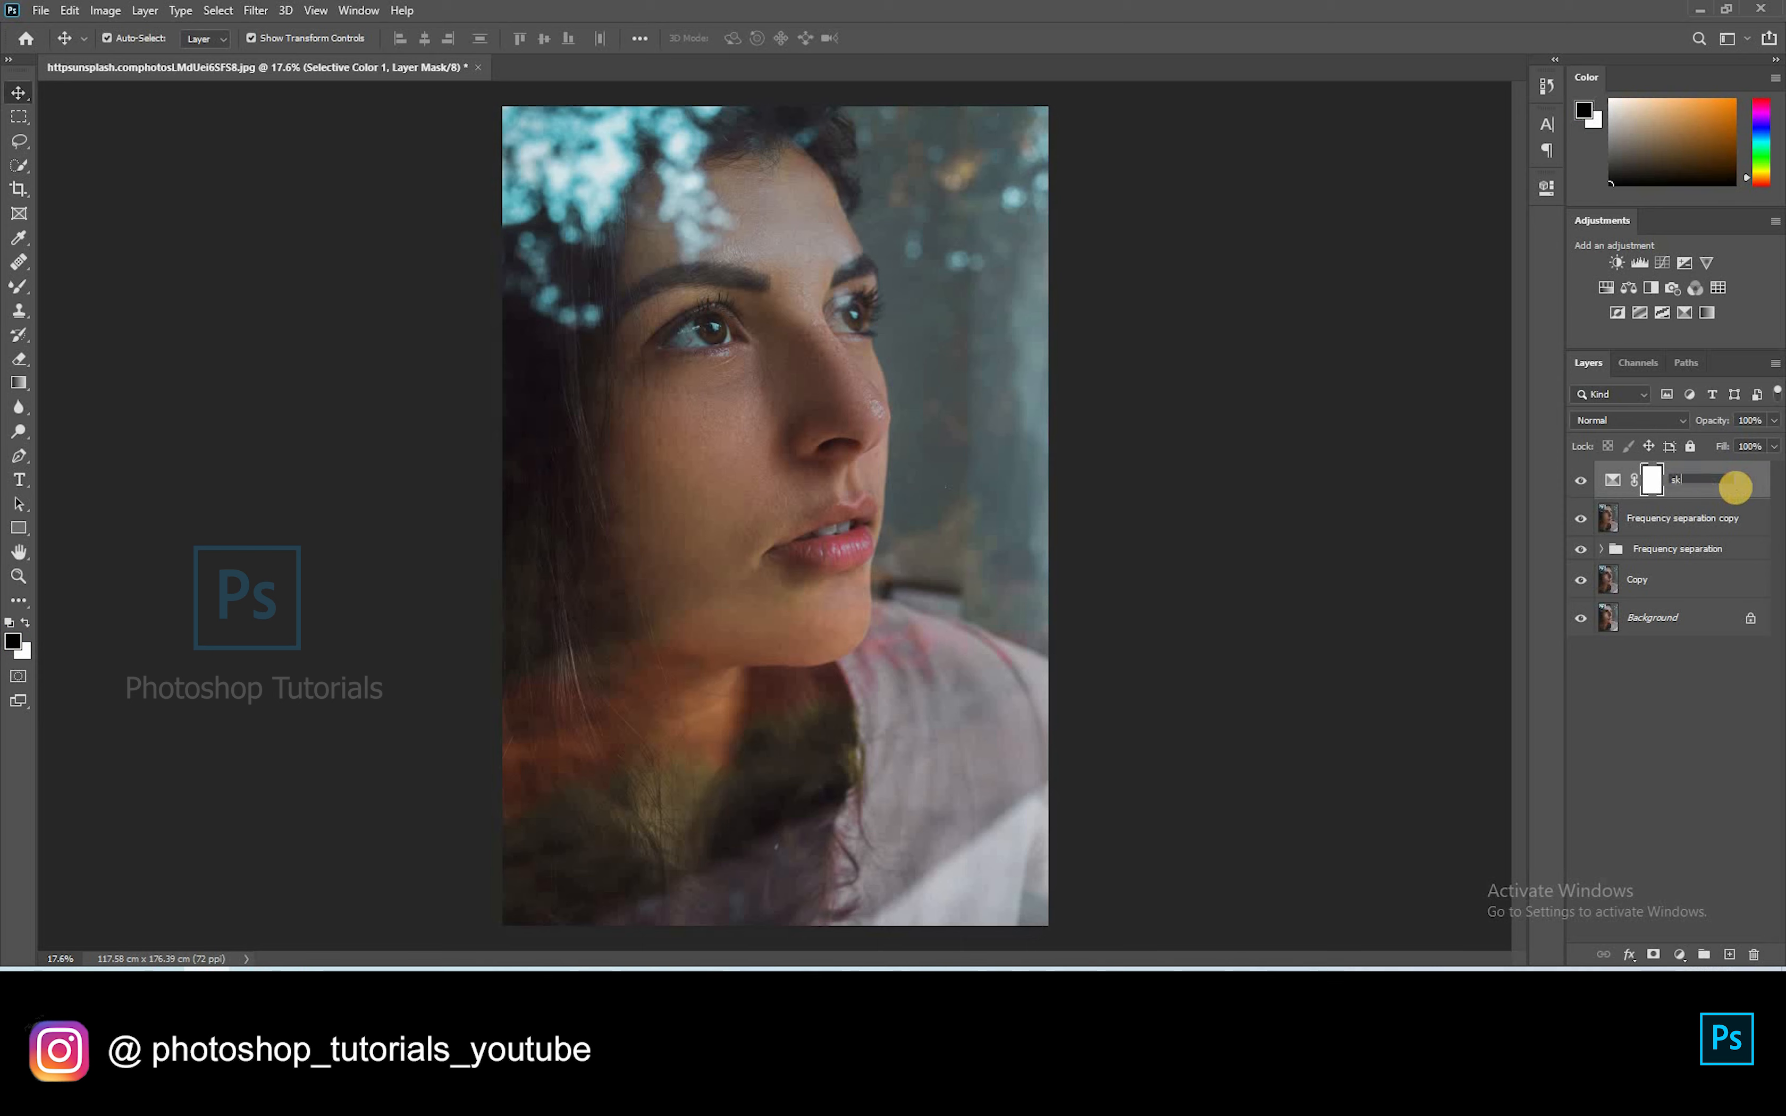
pyautogui.write('skin tone')
pyautogui.press('Return')
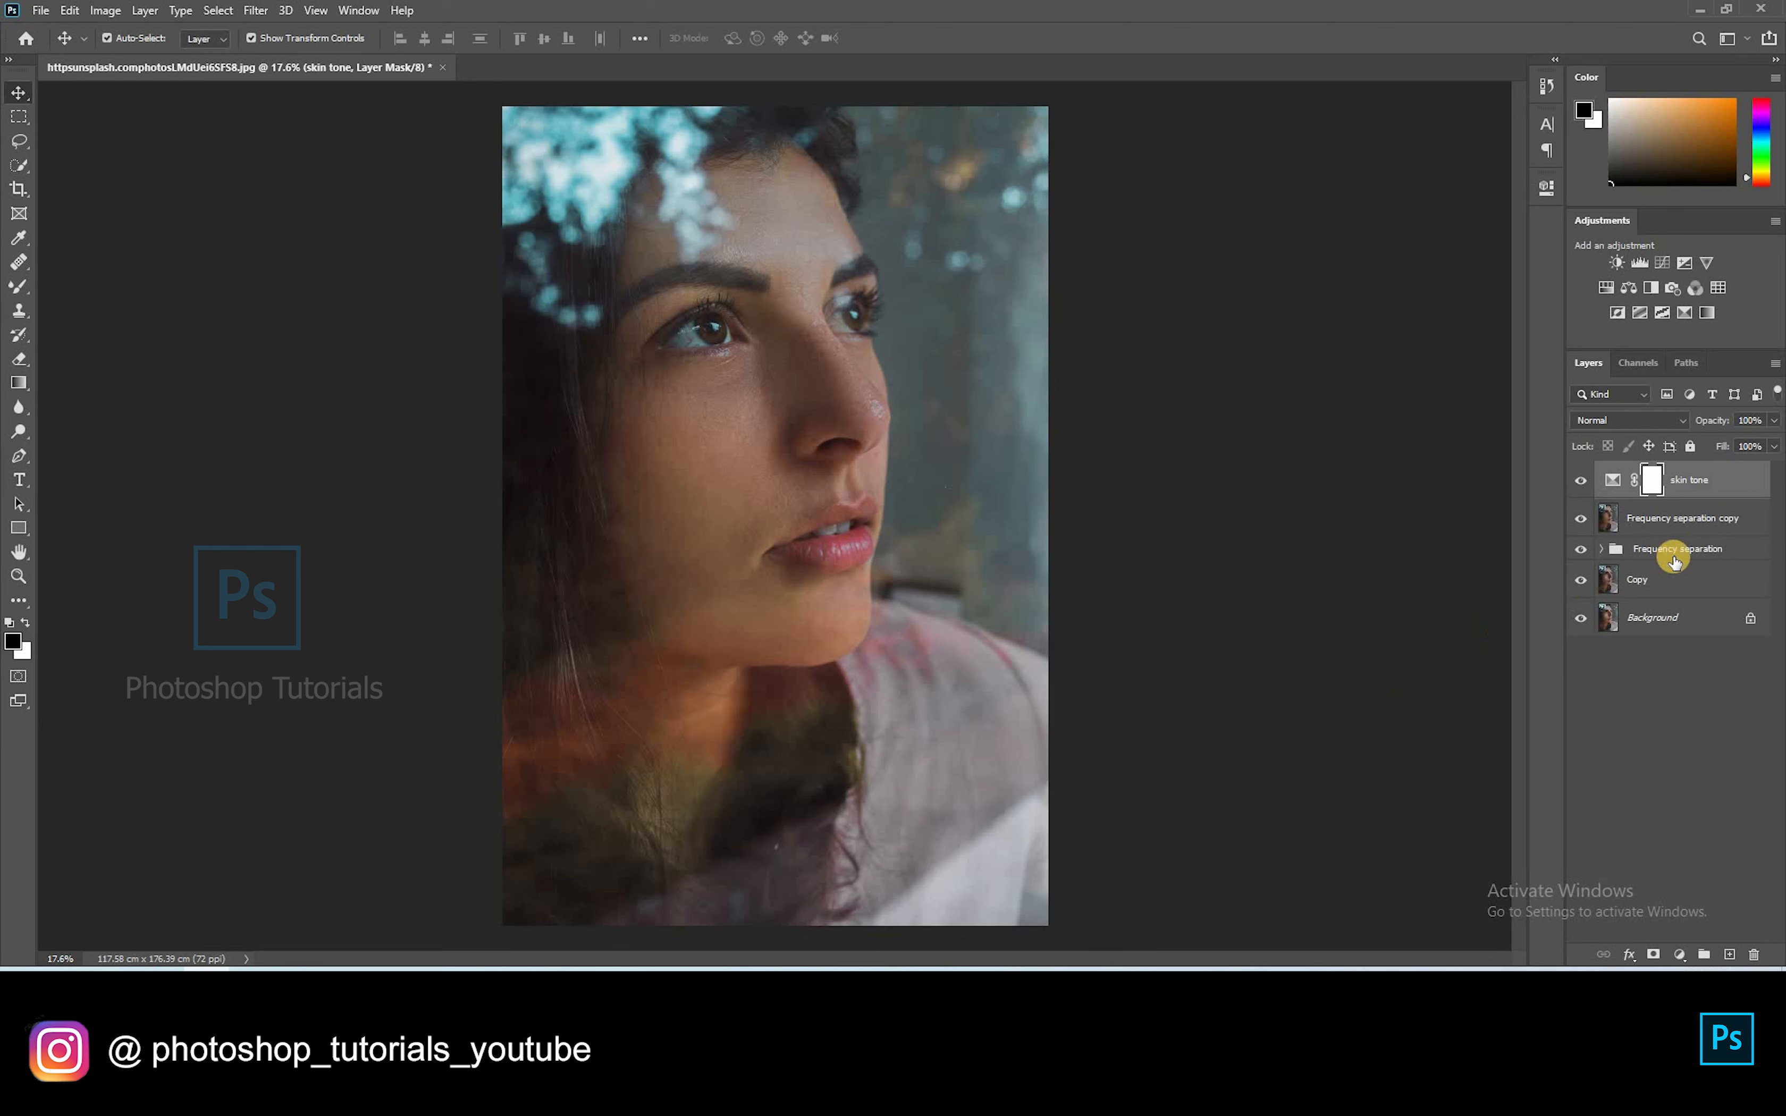
# Step: Create a new layer at the top of the stack and fill it with 50% Gray in Normal mode at 100% opacity
pyautogui.click(1729, 955)
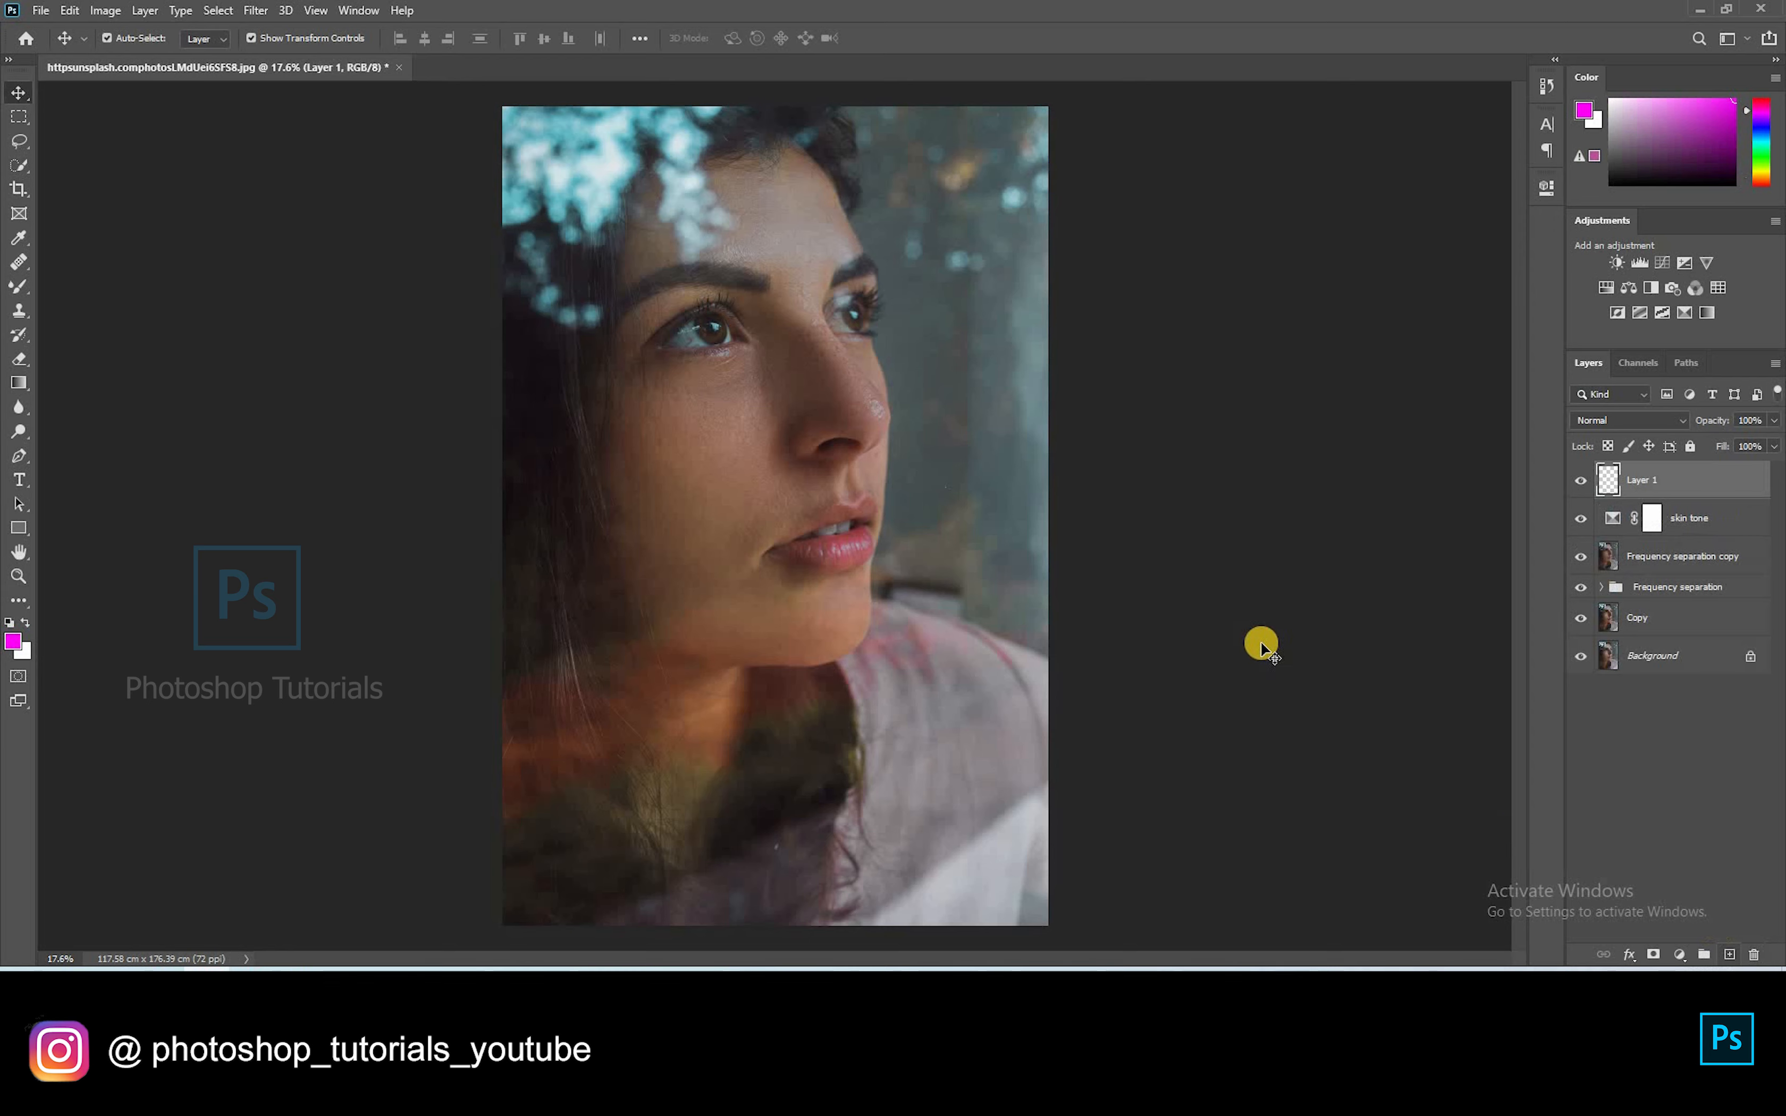
pyautogui.press('i')
pyautogui.hotkey('shift', 'F5')
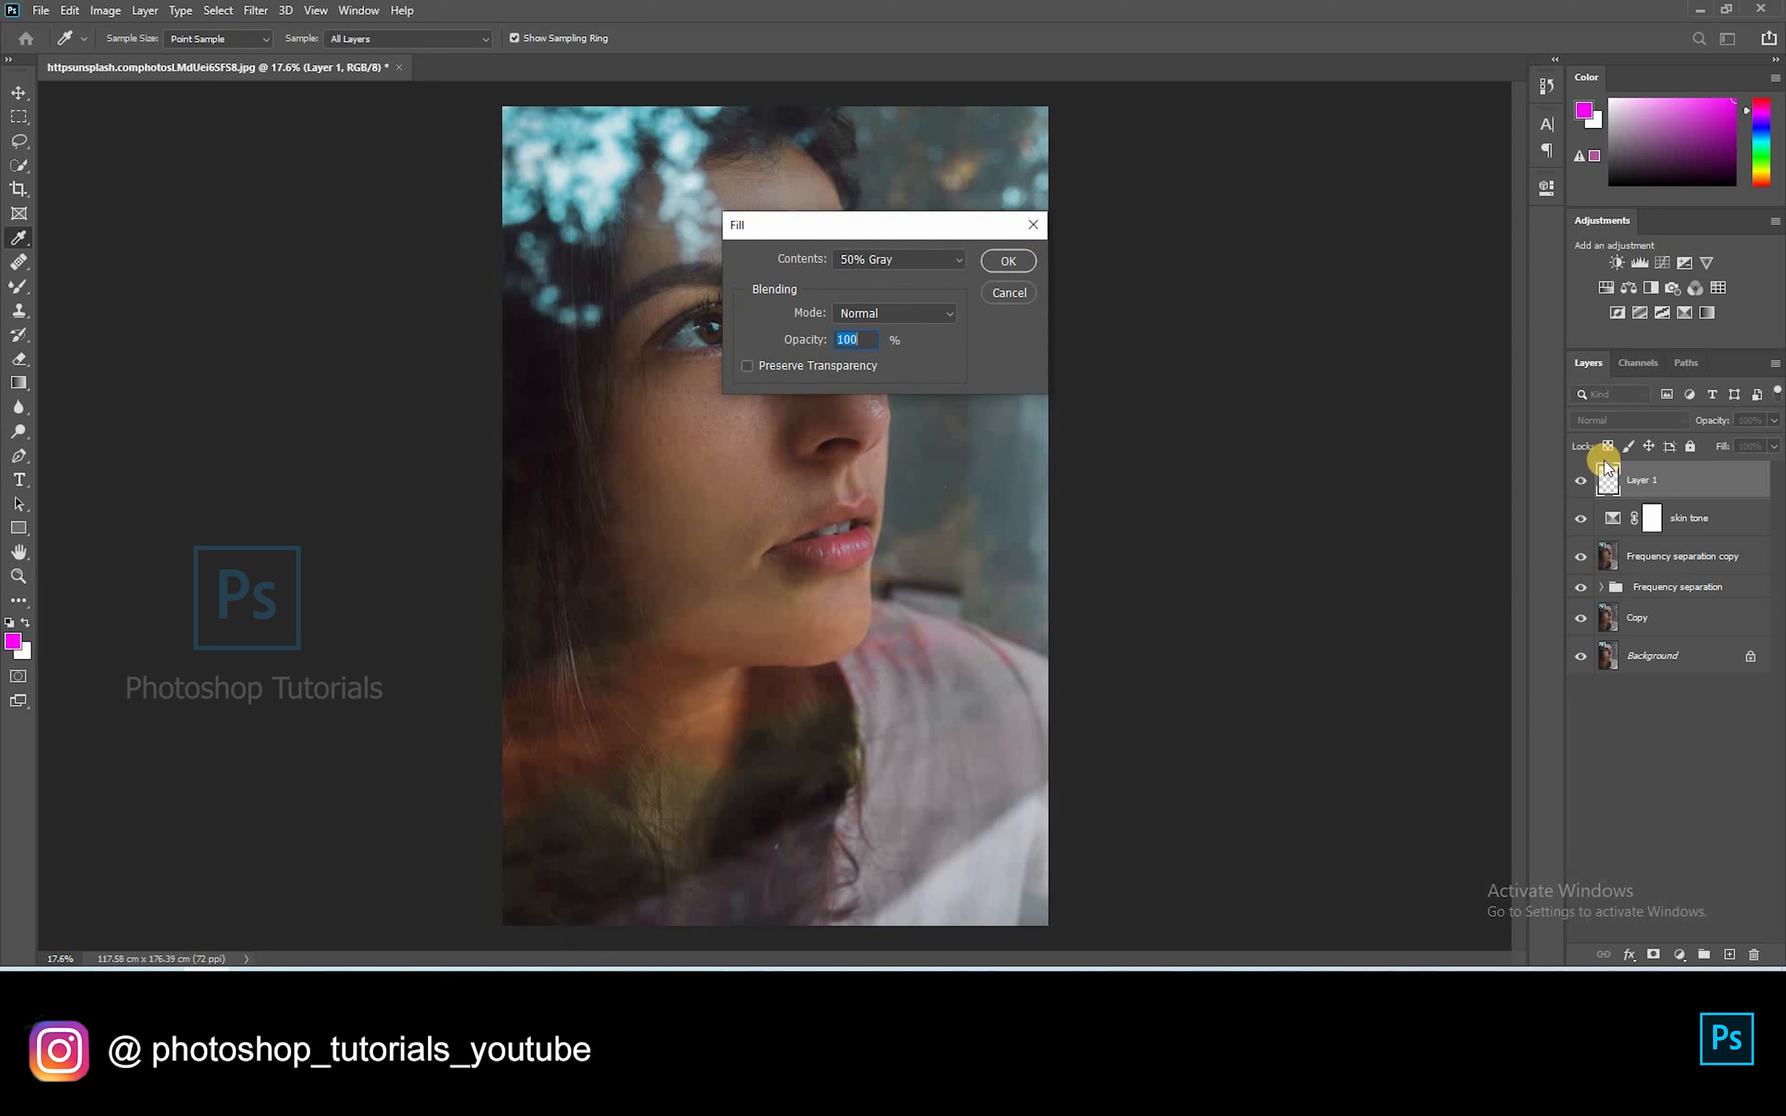
pyautogui.press('Return')
pyautogui.press('v')
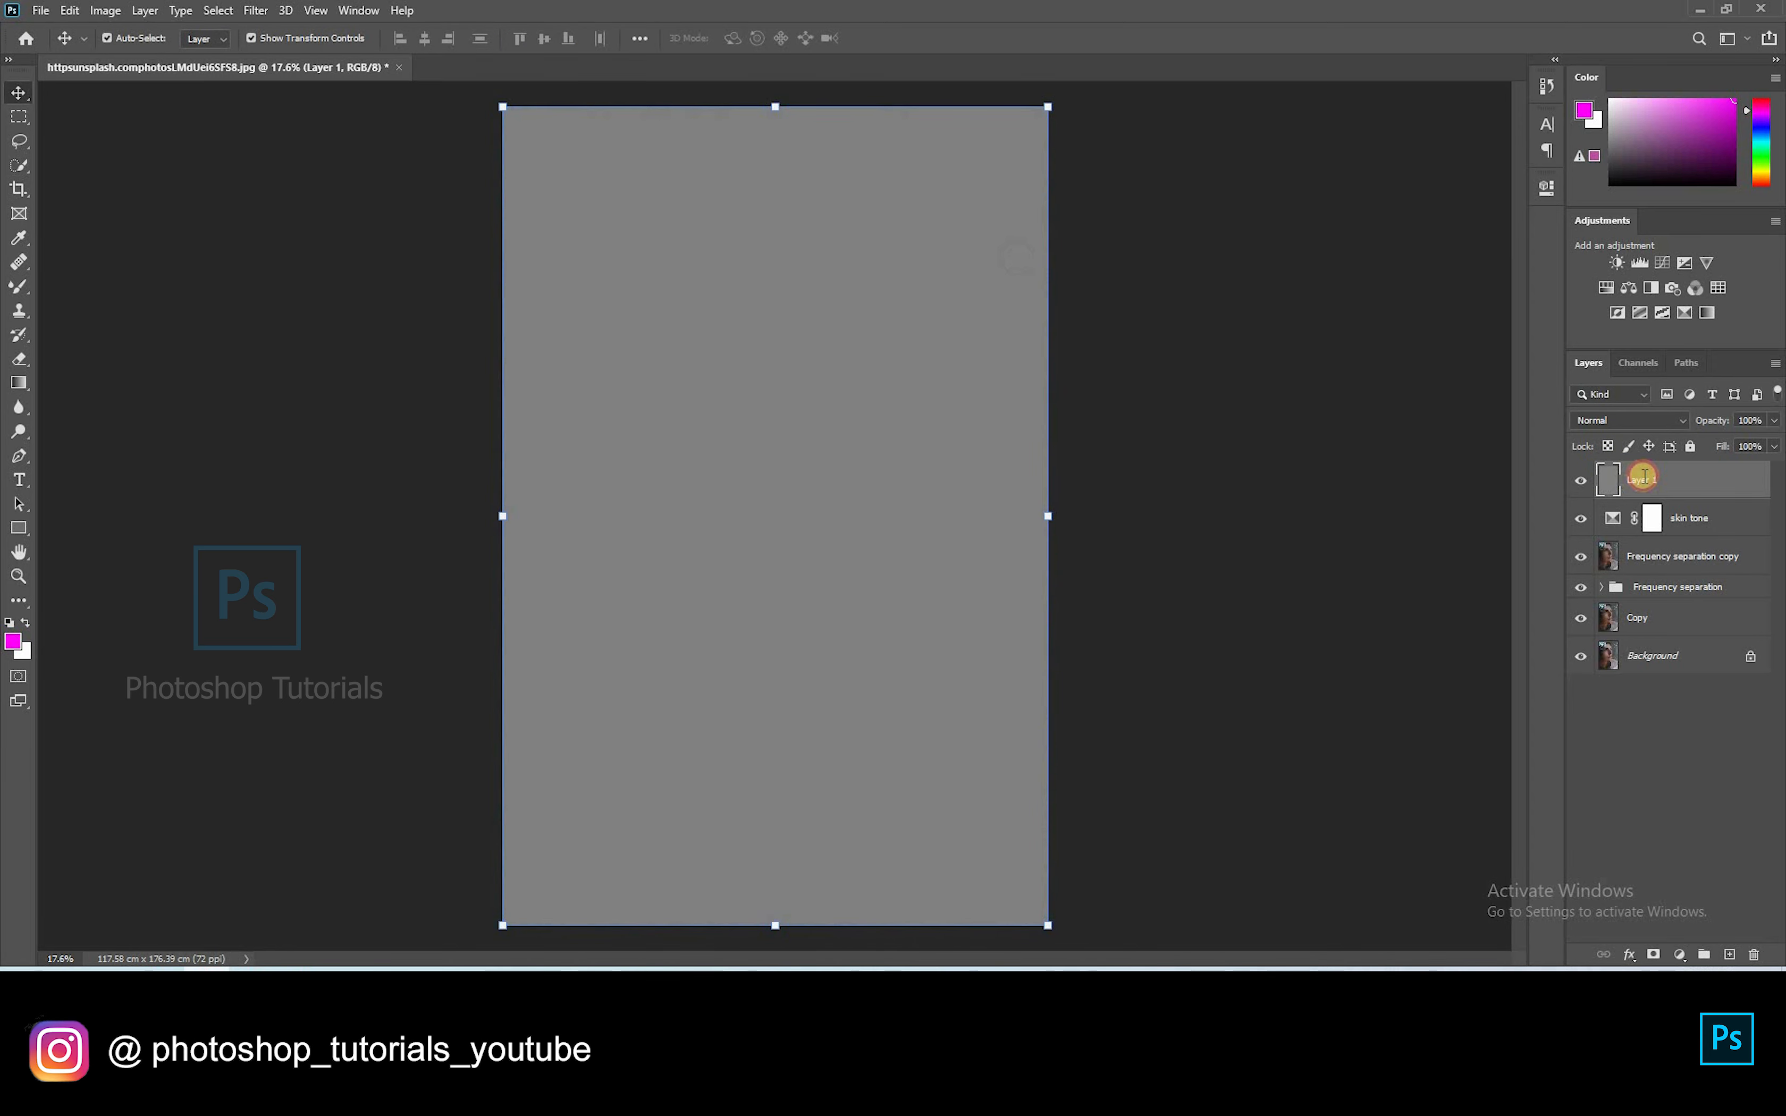
# Step: Name the gray layer "Local Dodge and burn" and set its blend mode to Soft Light
pyautogui.click(1607, 425)
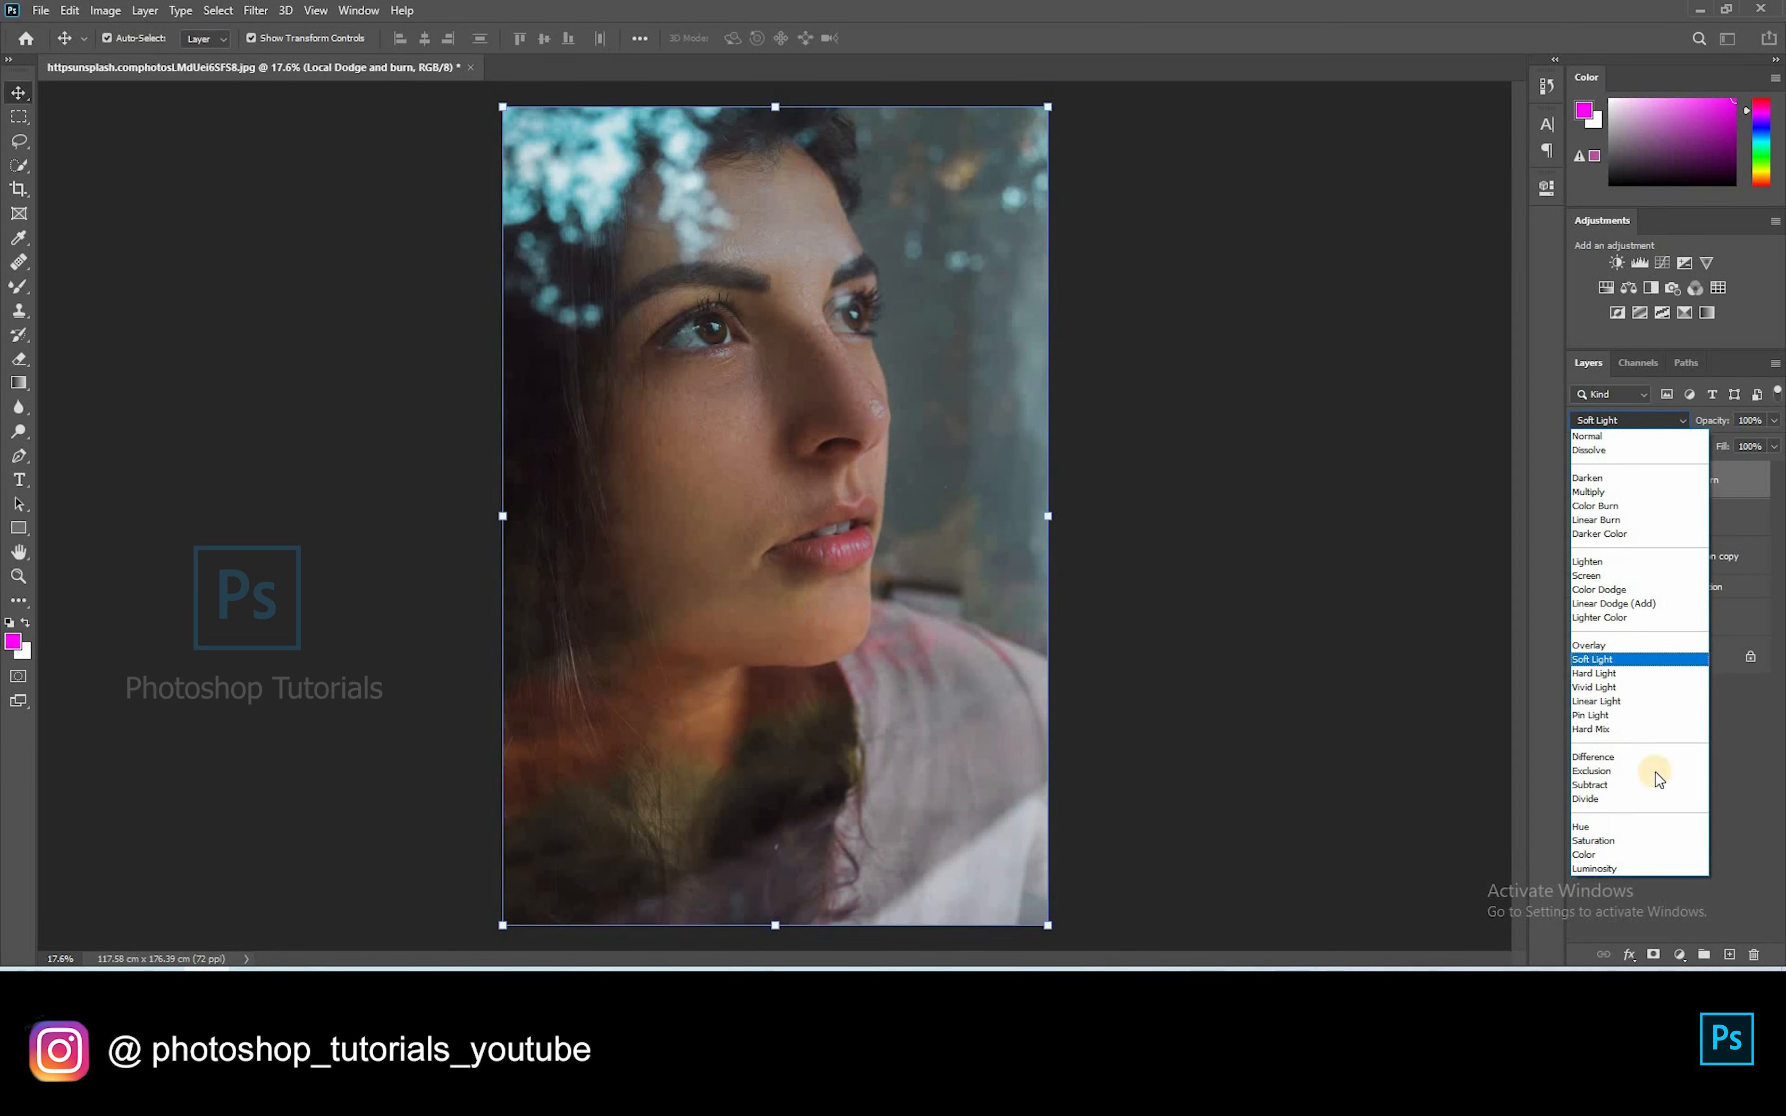
pyautogui.click(1661, 659)
pyautogui.click(1652, 513)
pyautogui.click(813, 539)
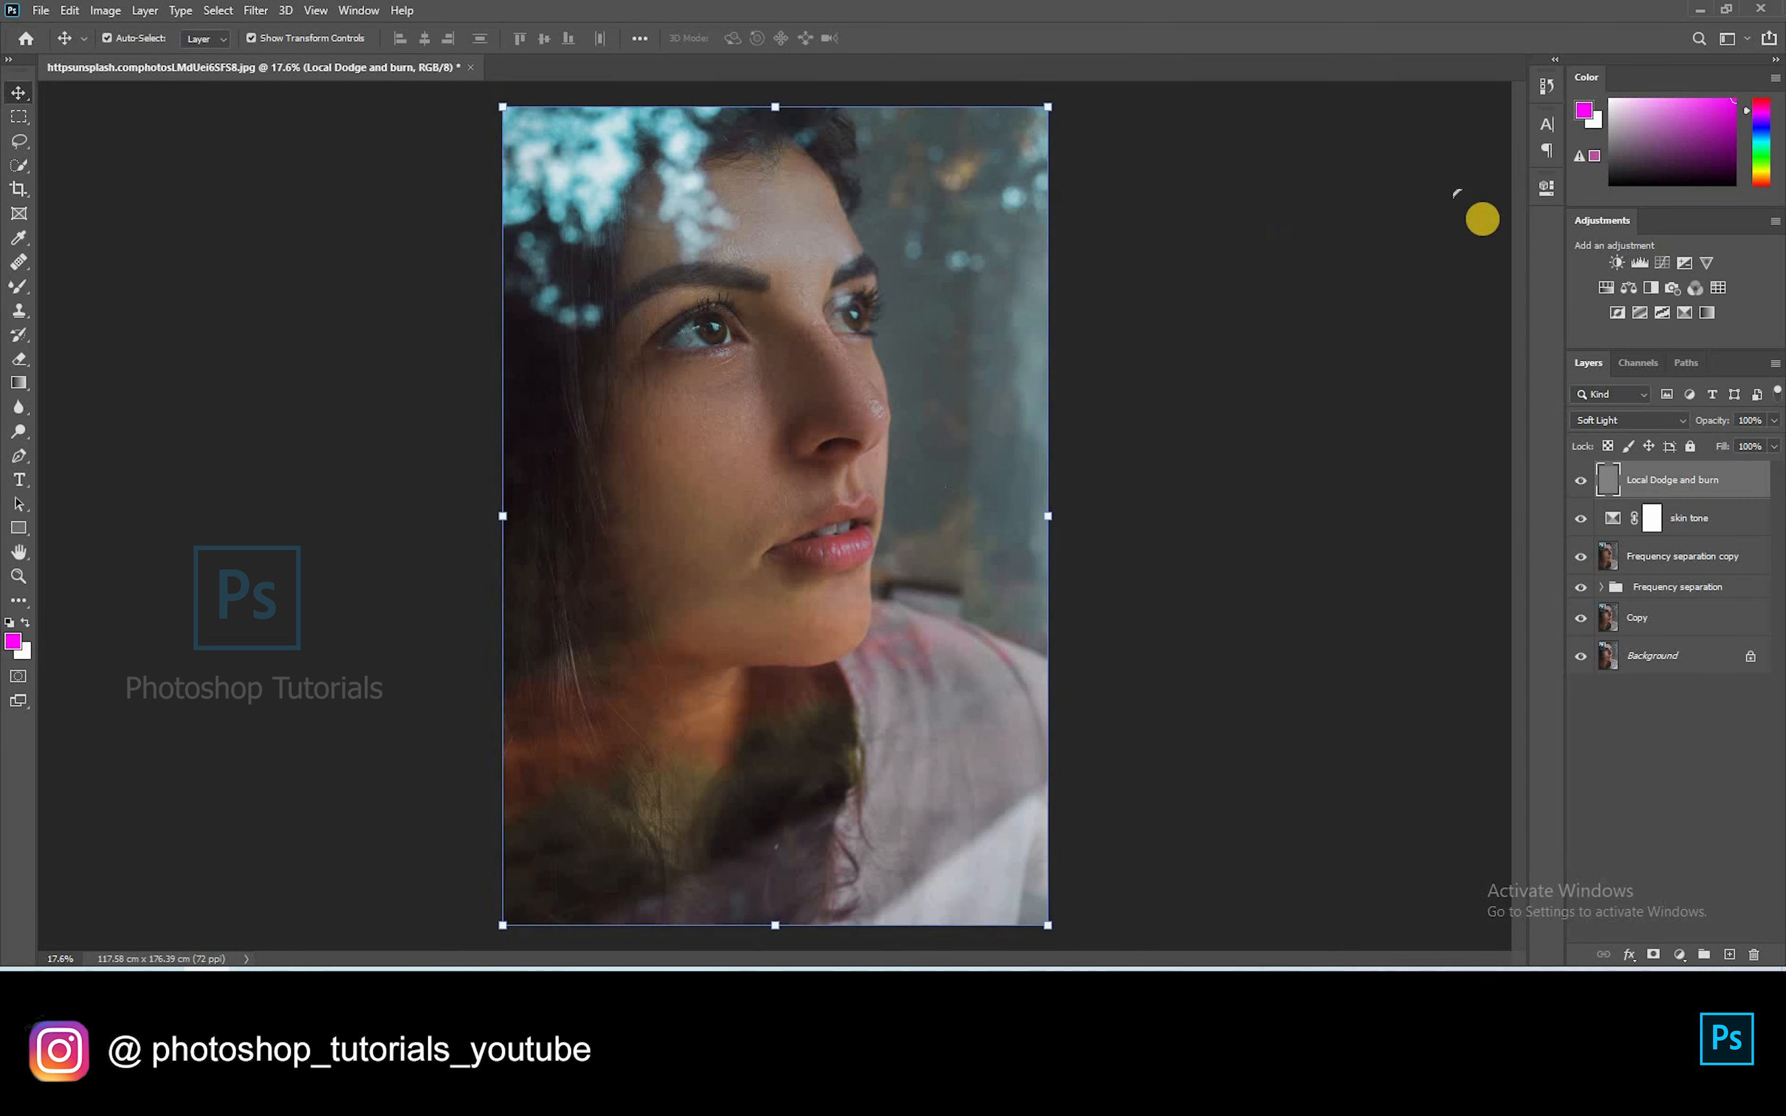
# Step: Switch to the regular Brush tool with white as the foreground colour and a flow of 4%
pyautogui.press('b')
pyautogui.press('d')
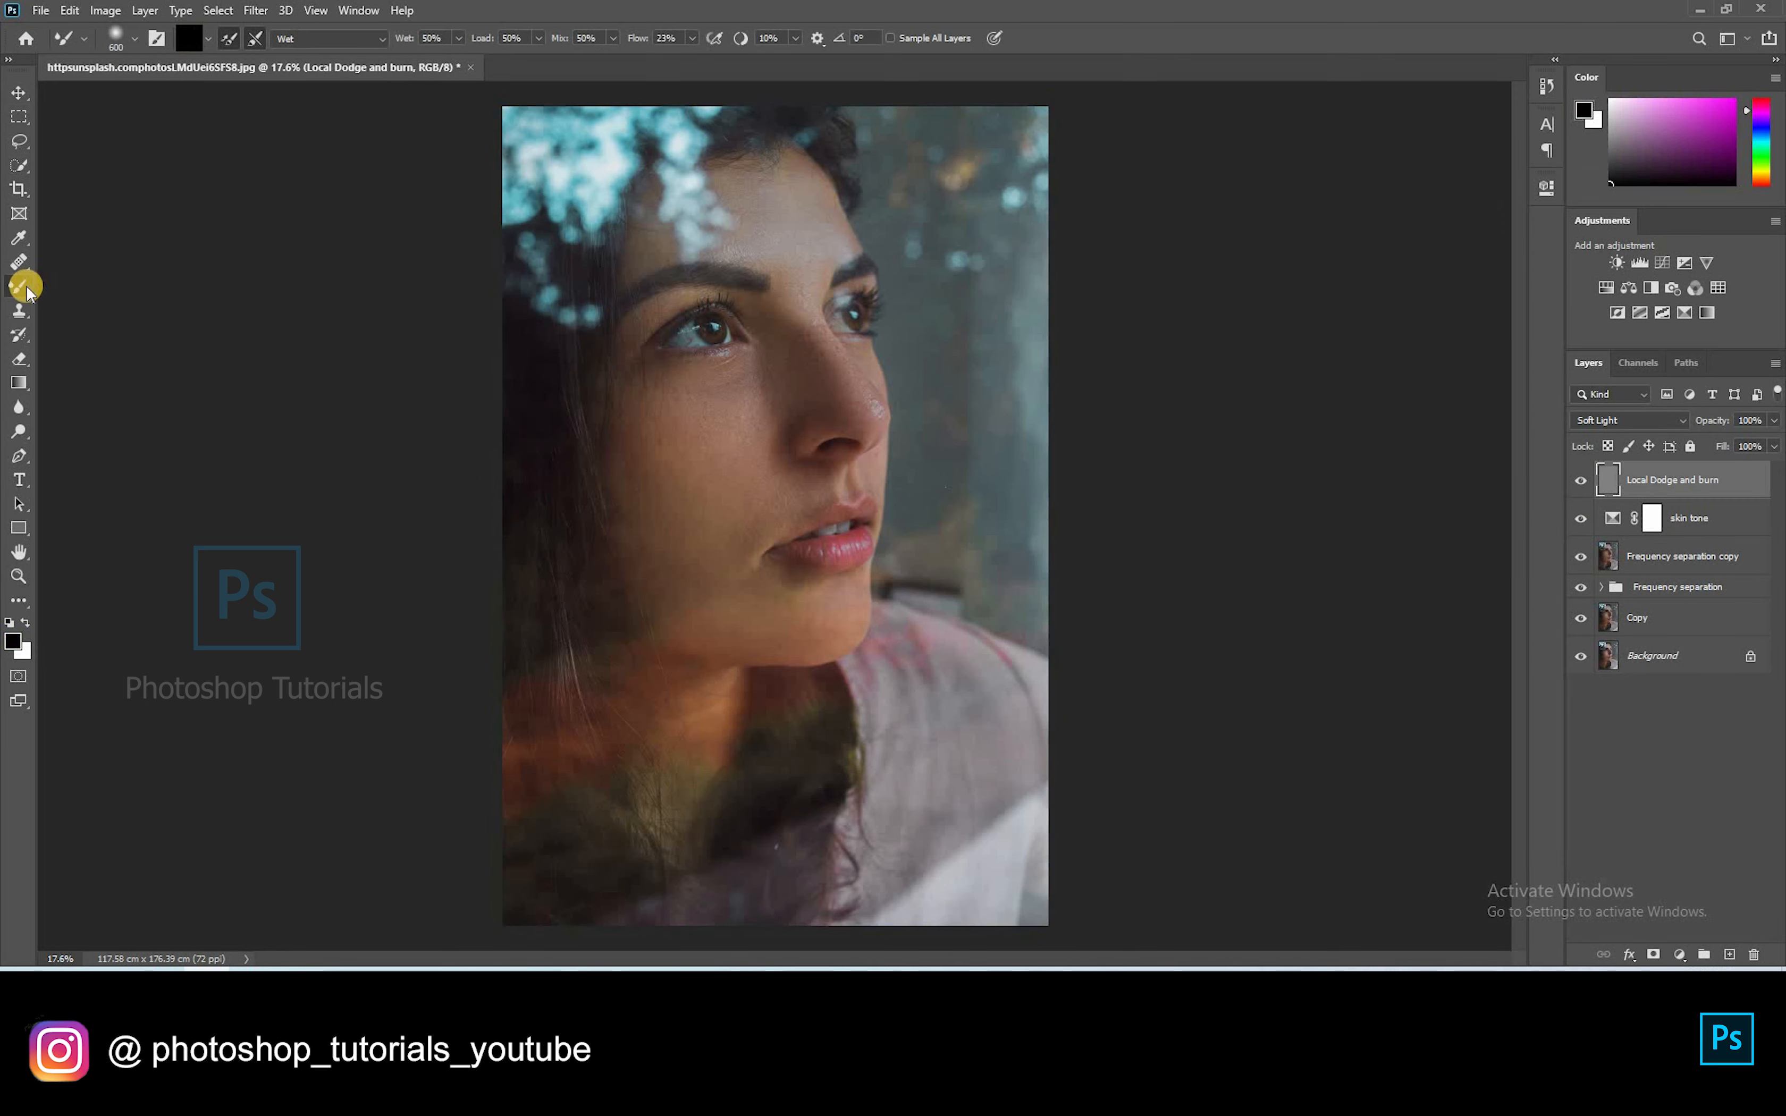
pyautogui.moveTo(36, 295); pyautogui.dragTo(127, 291)
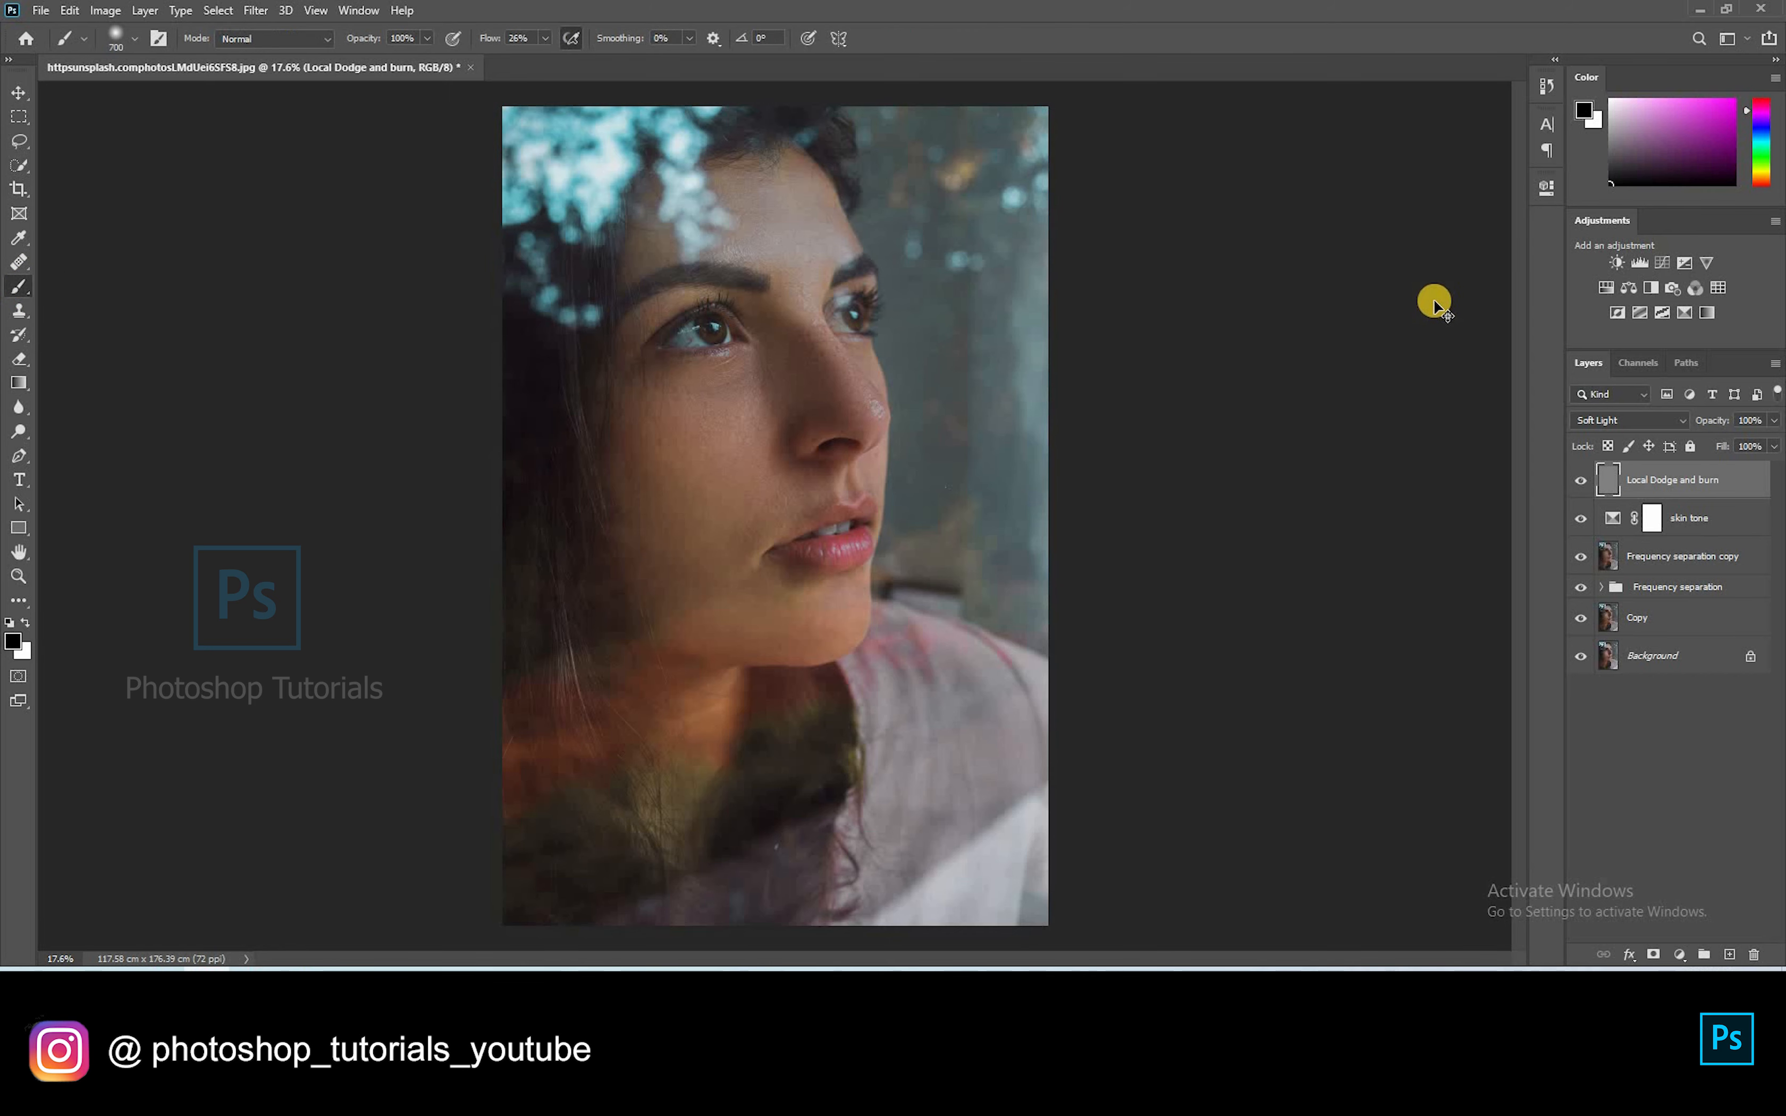
pyautogui.press('v')
pyautogui.press('b')
pyautogui.press('x')
pyautogui.scroll(2, 817, 419)
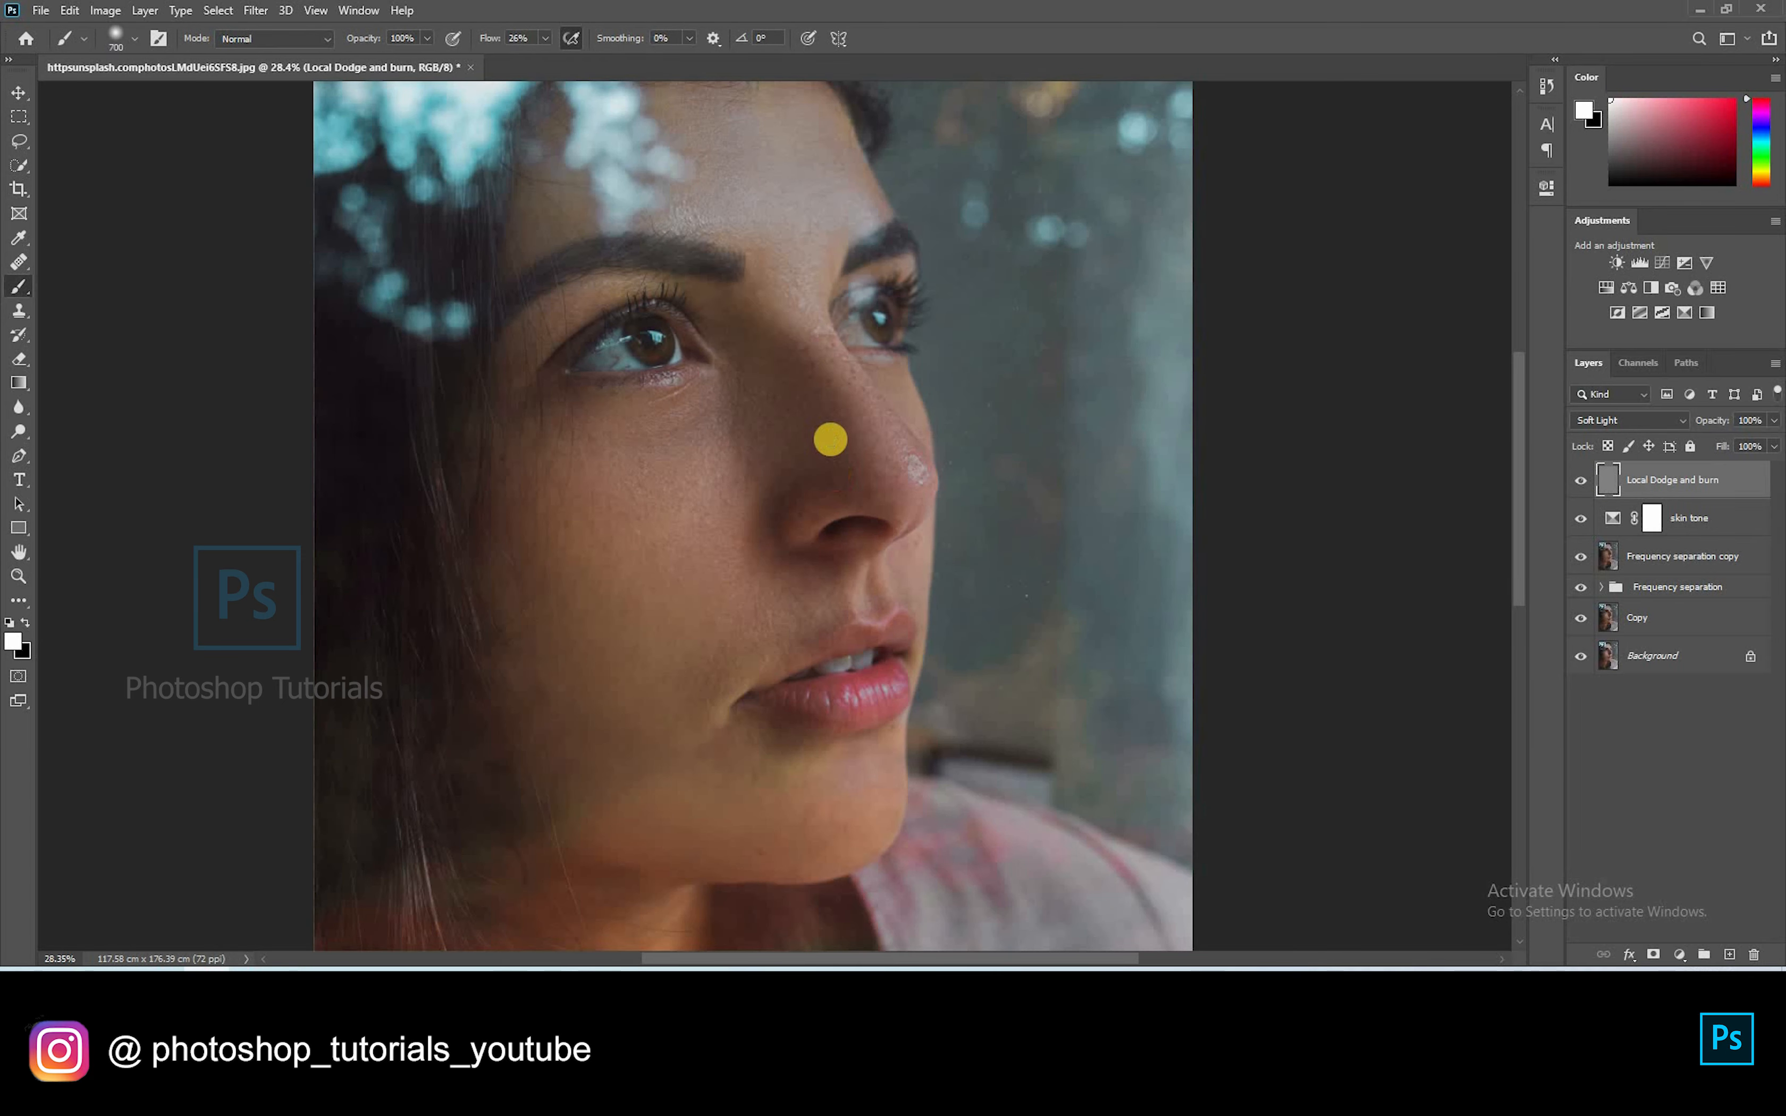
pyautogui.scroll(1, 644, 408)
pyautogui.moveTo(525, 58); pyautogui.dragTo(528, 58)
# Step: Dodge the forehead and the area between the eyebrows with soft white brush strokes on the gray layer
pyautogui.click(767, 325)
pyautogui.press('[')
pyautogui.press('[')
pyautogui.press('[')
pyautogui.moveTo(856, 331)
pyautogui.mouseDown()
pyautogui.moveTo(847, 296)
pyautogui.moveTo(702, 283)
pyautogui.moveTo(772, 281)
pyautogui.mouseUp()
# Step: Brighten the nose bridge and tip with white strokes, using a smaller brush of about 80 to 125
pyautogui.press('[')
pyautogui.press('[')
pyautogui.press('[')
pyautogui.press('[')
pyautogui.press('[')
pyautogui.press('[')
pyautogui.press('[')
pyautogui.scroll(-2, 932, 509)
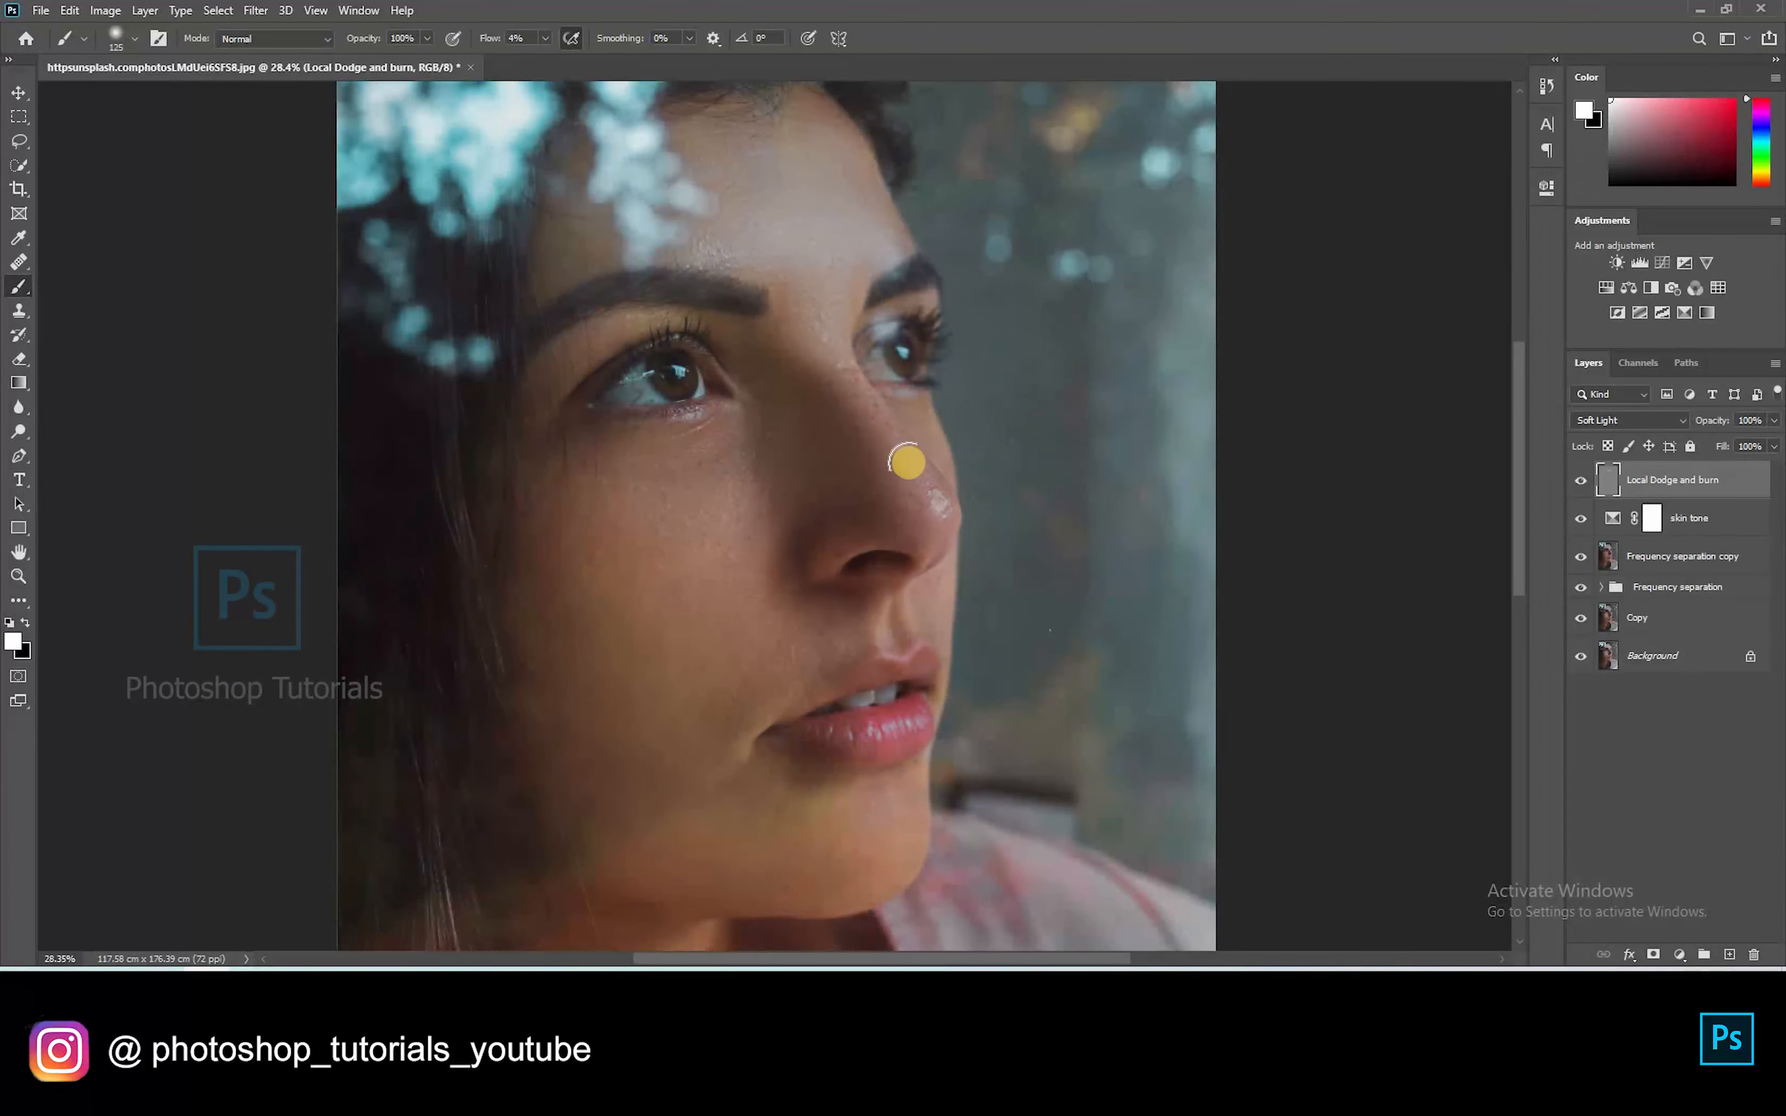
pyautogui.press(']')
pyautogui.press(']')
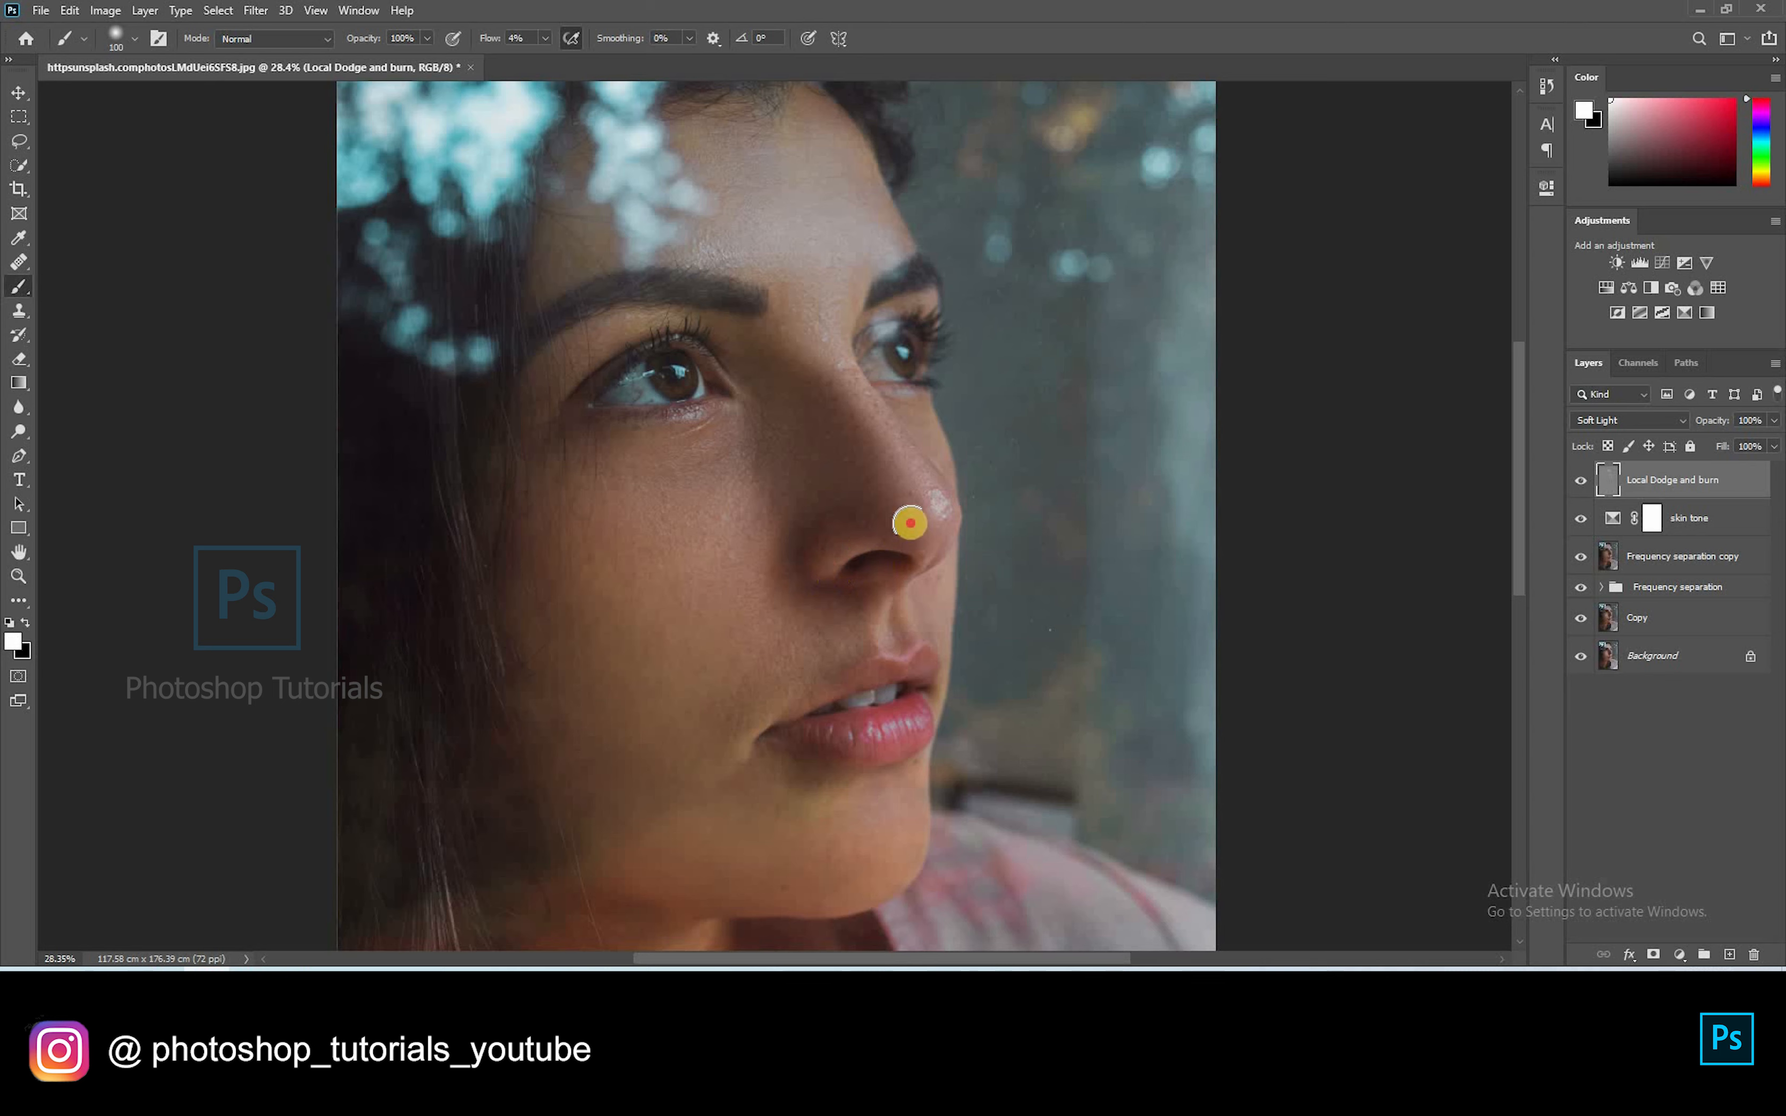
pyautogui.press('[')
pyautogui.press('[')
pyautogui.press('[')
pyautogui.press('[')
pyautogui.press('[')
pyautogui.moveTo(846, 363)
pyautogui.mouseDown()
pyautogui.moveTo(877, 404)
pyautogui.moveTo(904, 535)
pyautogui.mouseUp()
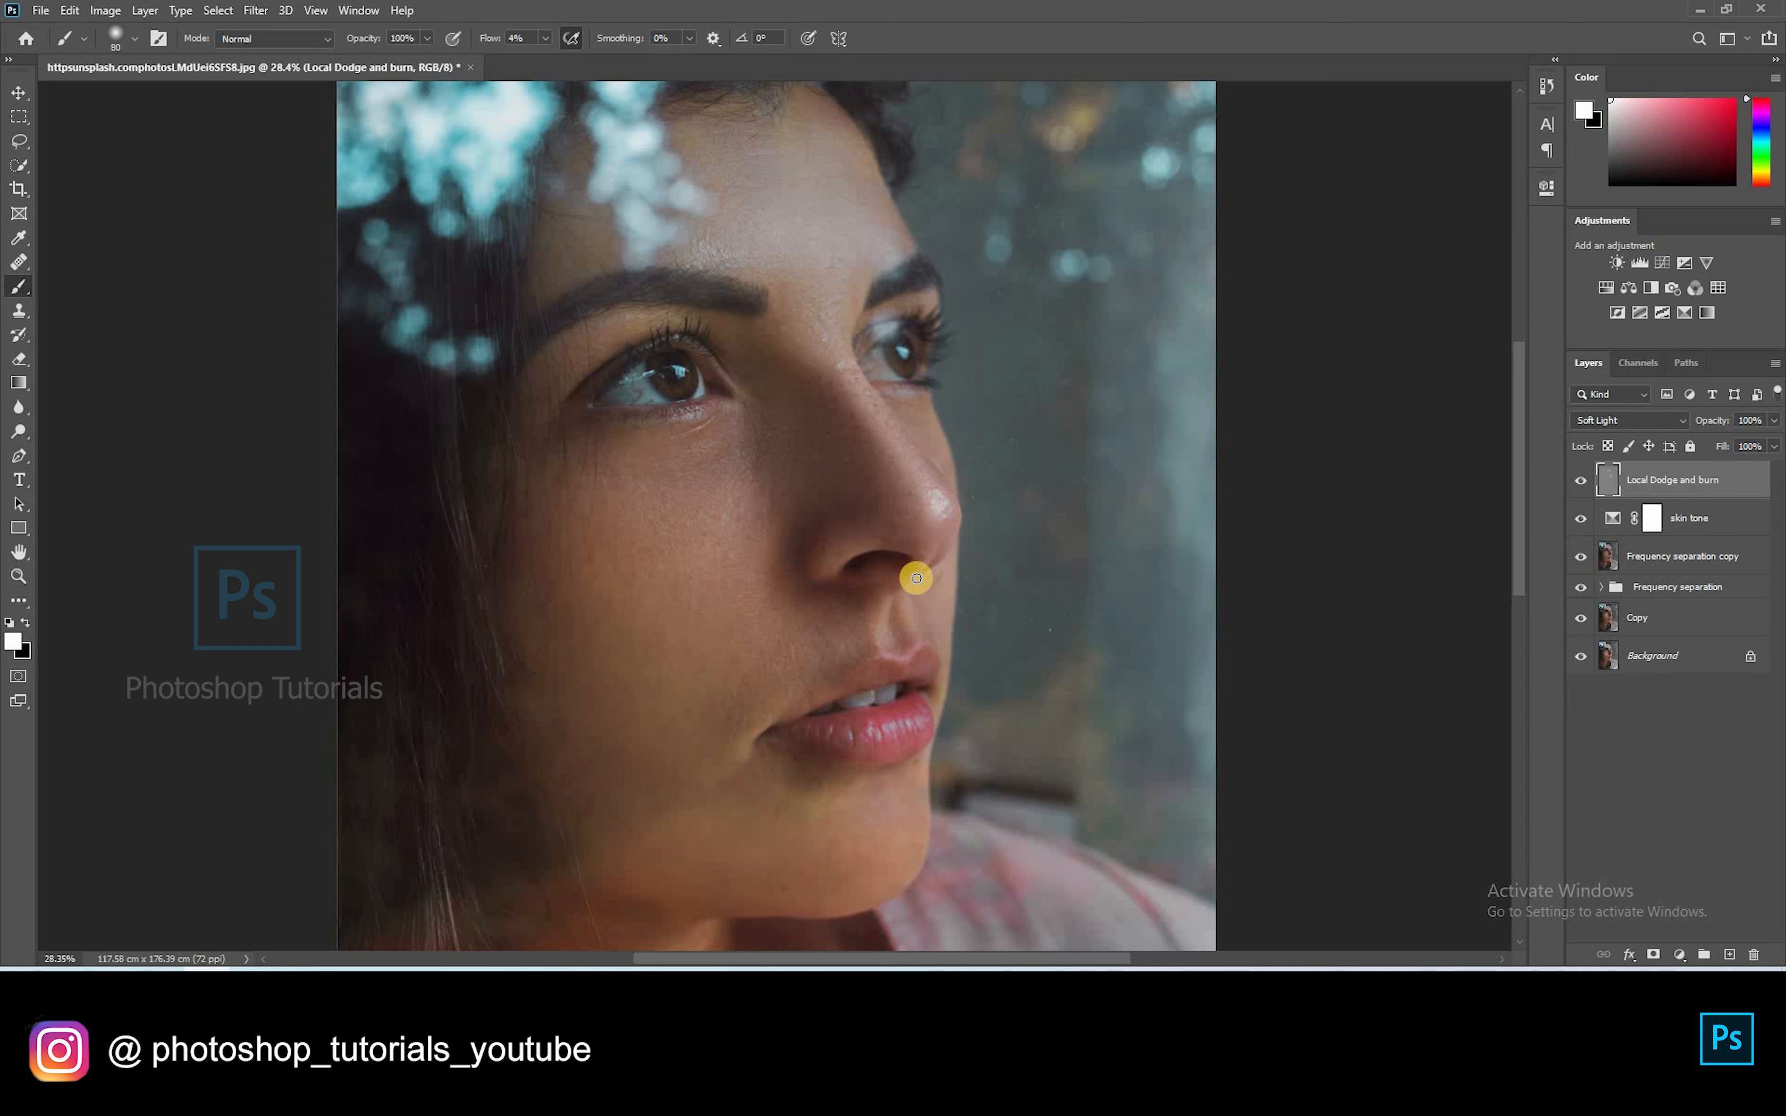
# Step: Highlight the skin under the nose and the lips with the white brush reduced to size 60
pyautogui.press('[')
pyautogui.press('[')
pyautogui.press('[')
pyautogui.press('[')
pyautogui.press('[')
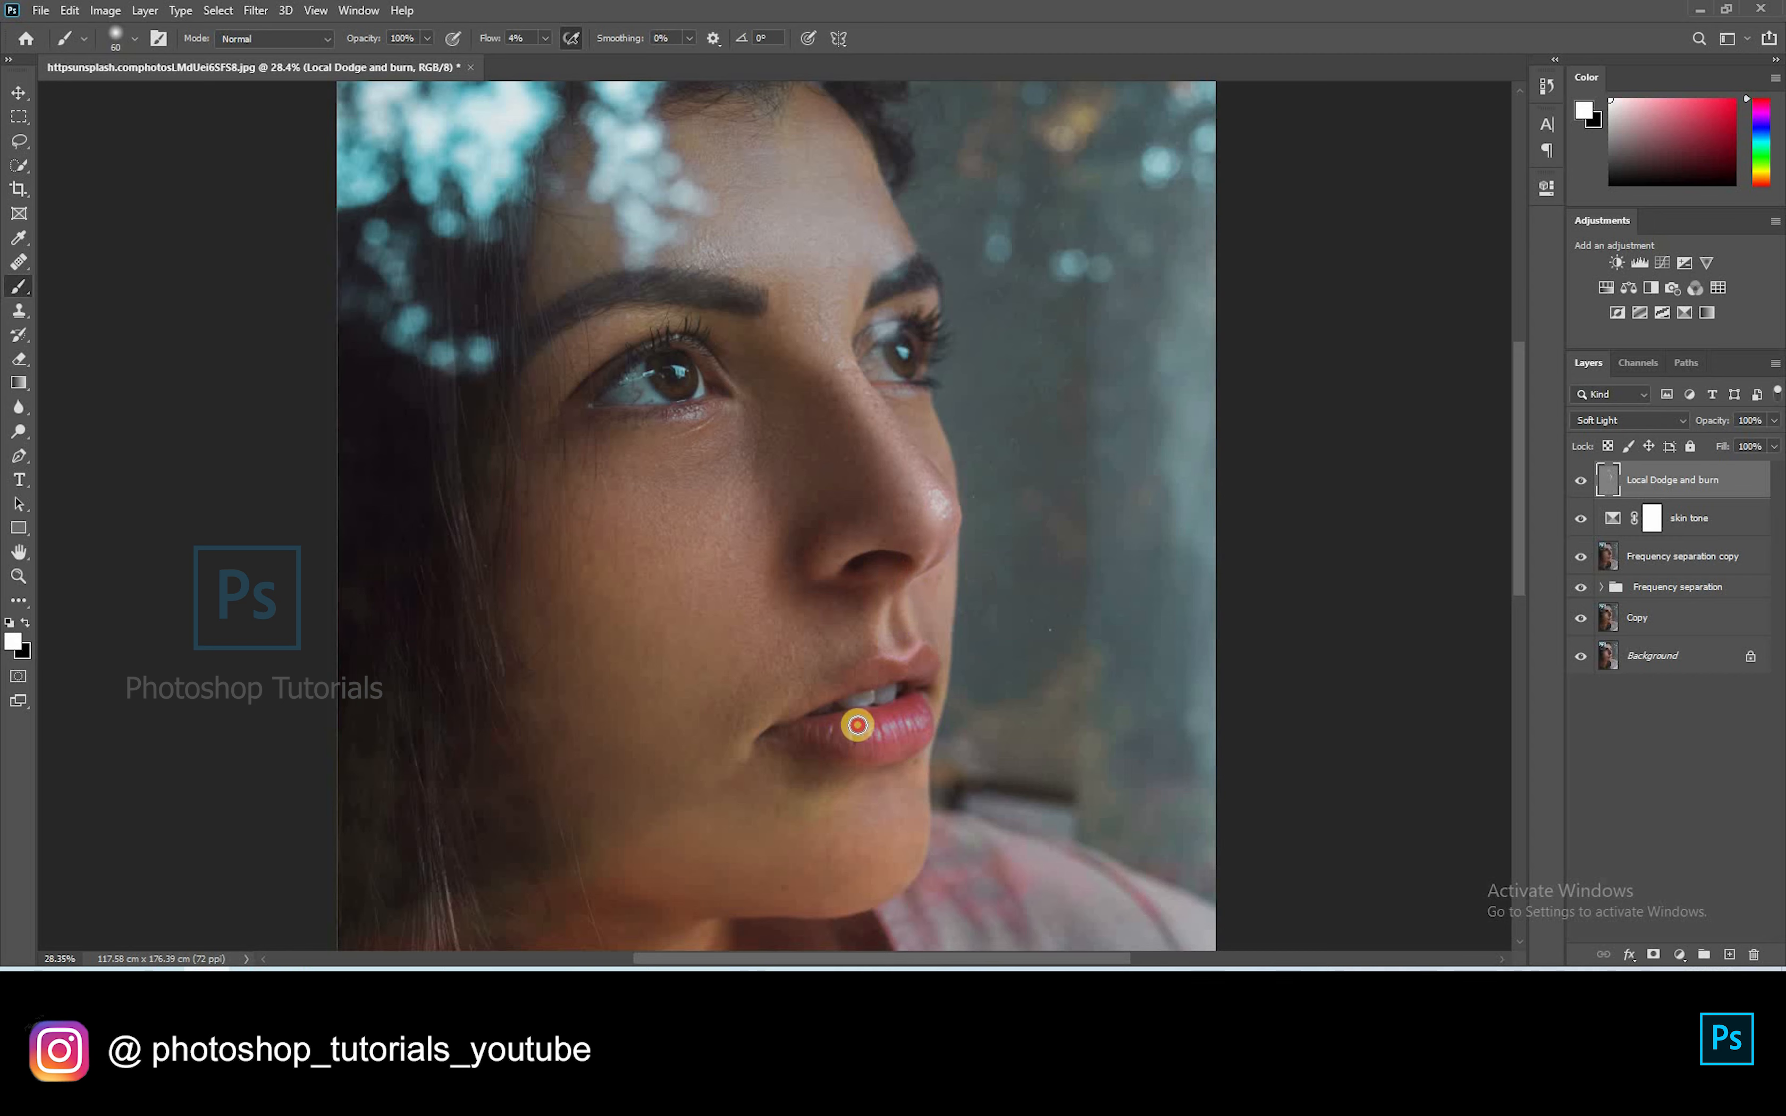
# Step: Brighten the skin under the nearer eye with the white brush at size 90
pyautogui.press(']')
pyautogui.press(']')
pyautogui.press(']')
pyautogui.press(']')
pyautogui.press('[')
pyautogui.press('[')
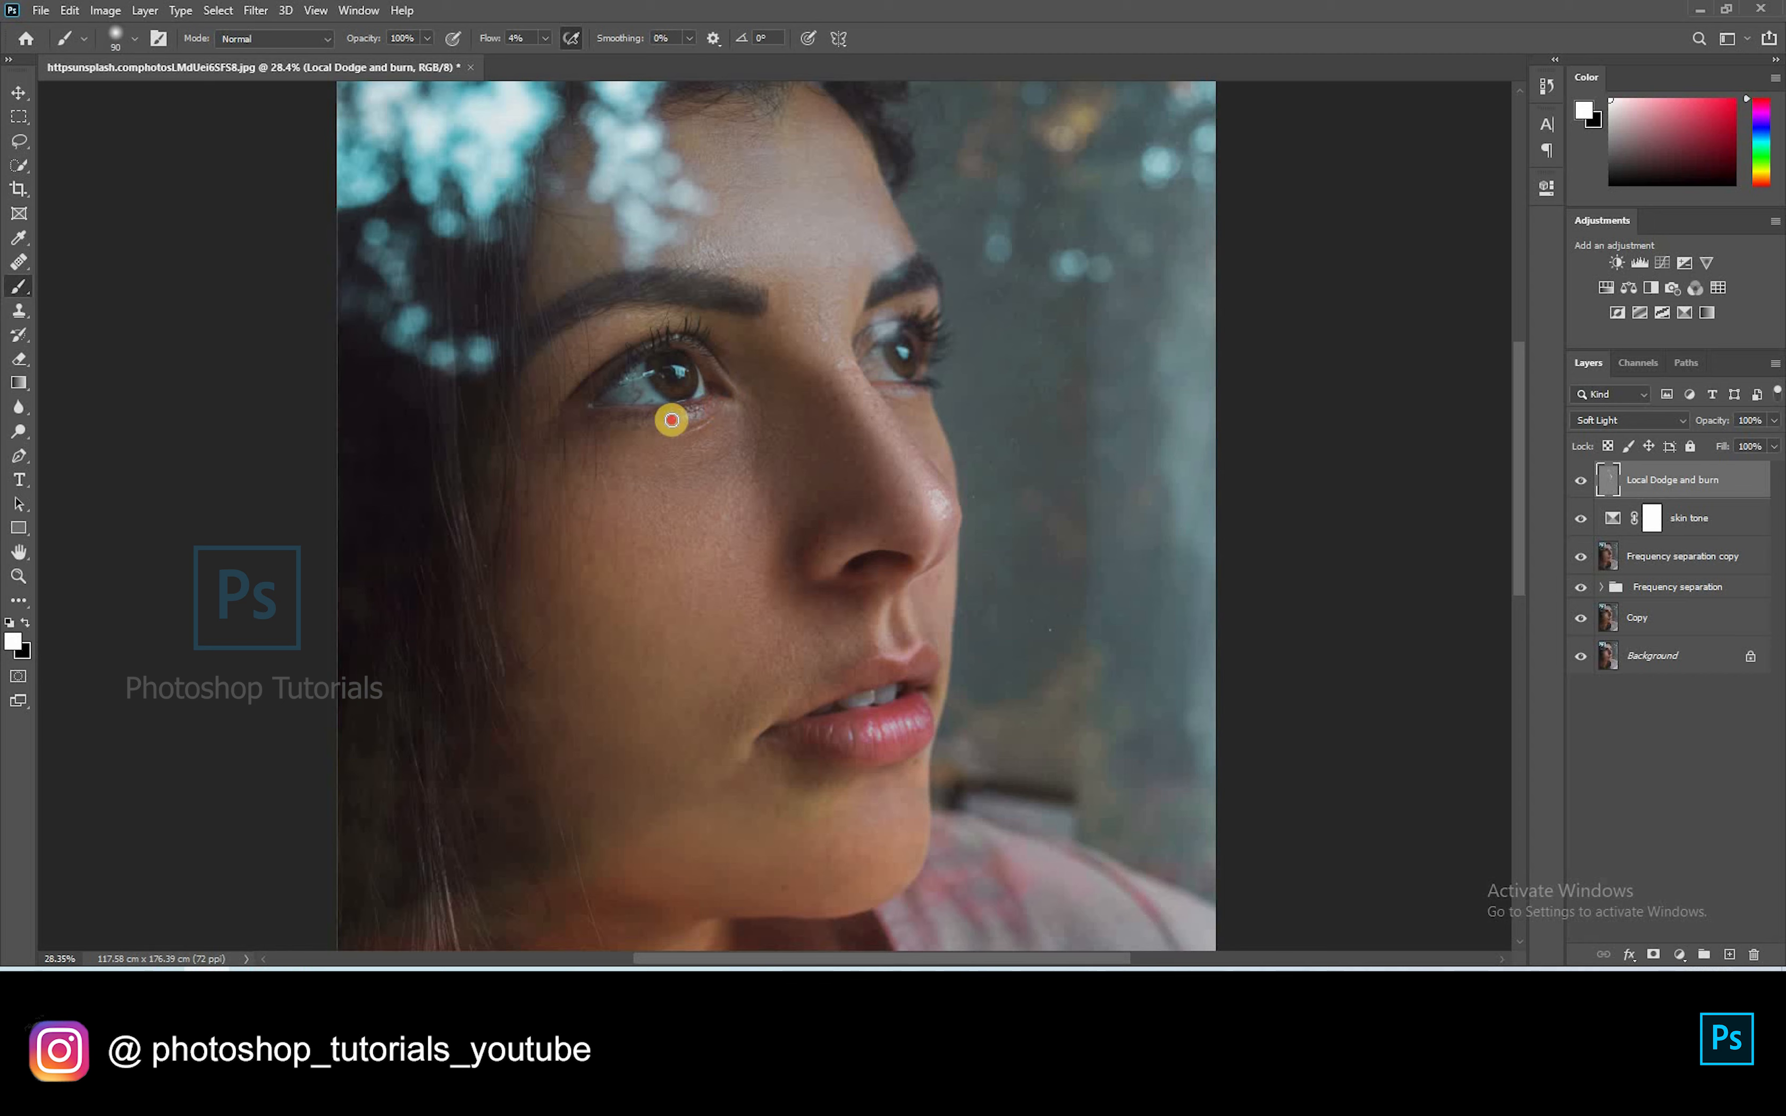
# Step: Brighten the iris and white of the nearer eye with the white brush at about size 50 to 60
pyautogui.press(']')
pyautogui.press(']')
pyautogui.press(']')
pyautogui.press(']')
pyautogui.press(']')
pyautogui.press(']')
pyautogui.press(']')
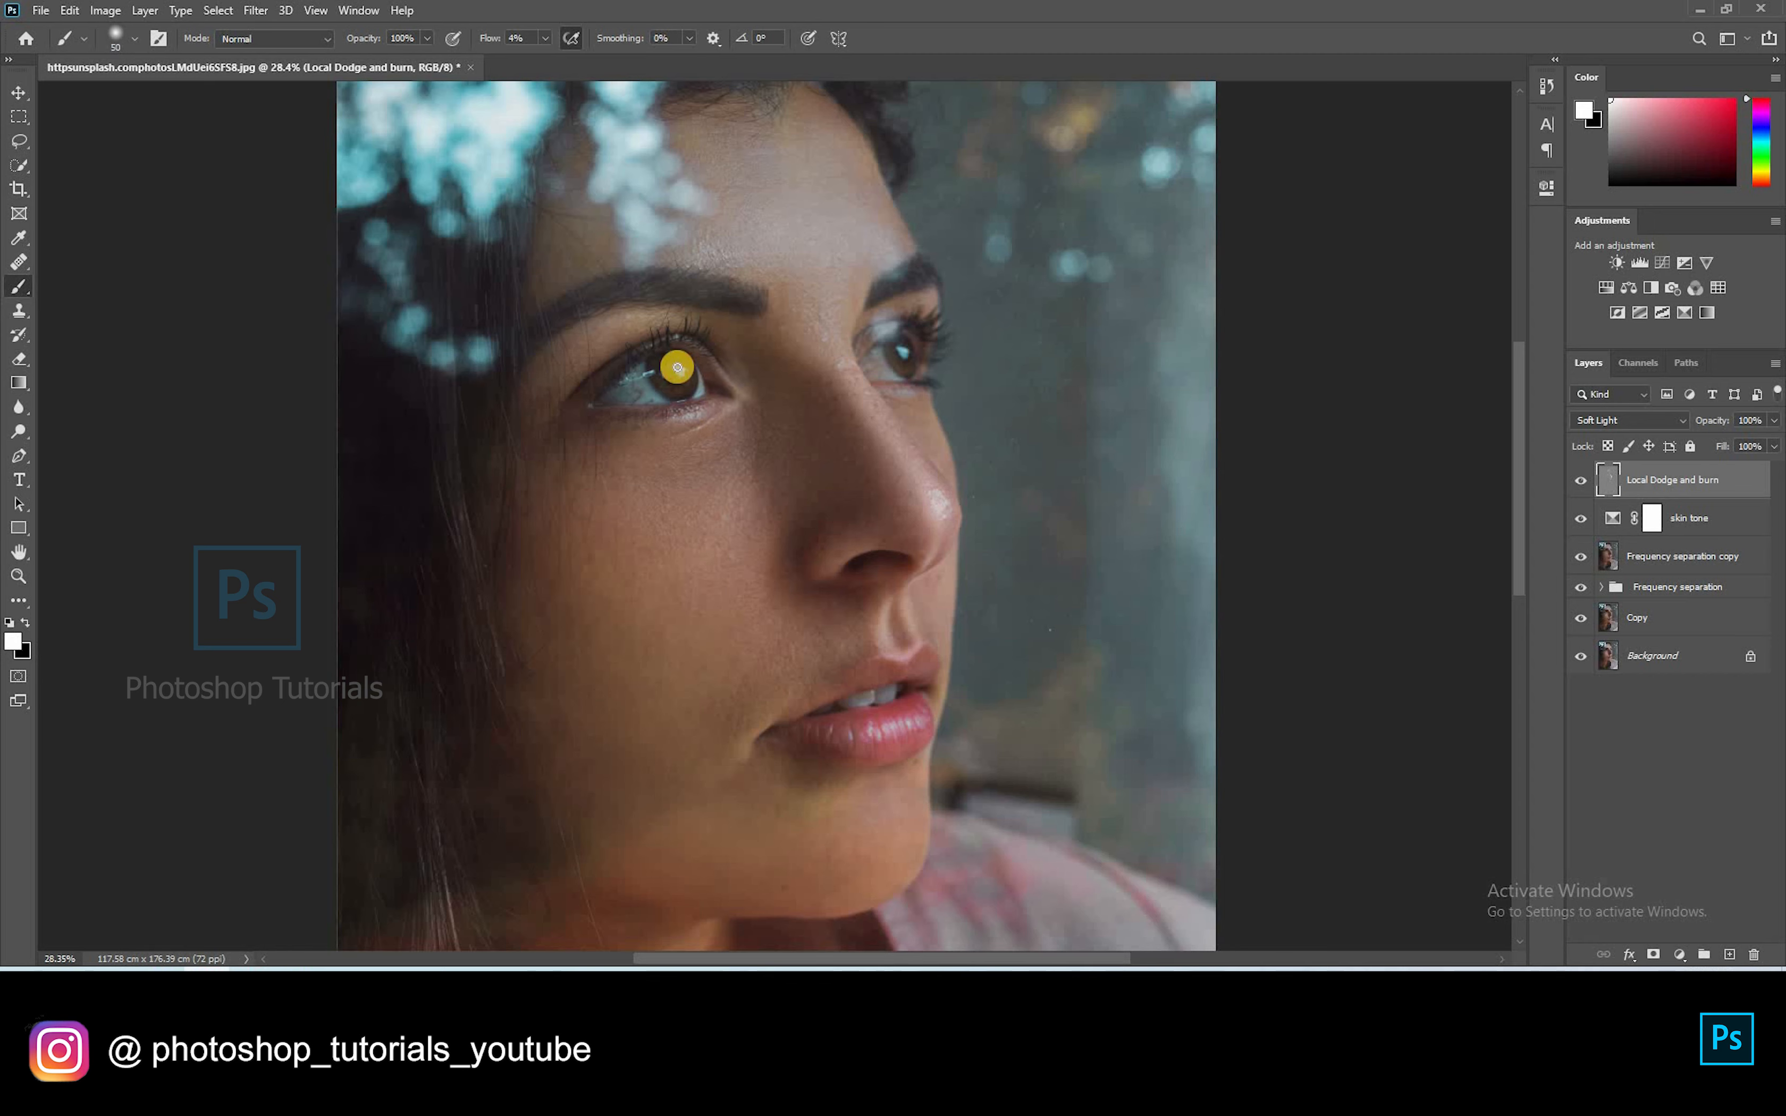
pyautogui.moveTo(659, 369)
pyautogui.mouseDown()
pyautogui.moveTo(617, 391)
pyautogui.moveTo(643, 405)
pyautogui.mouseUp()
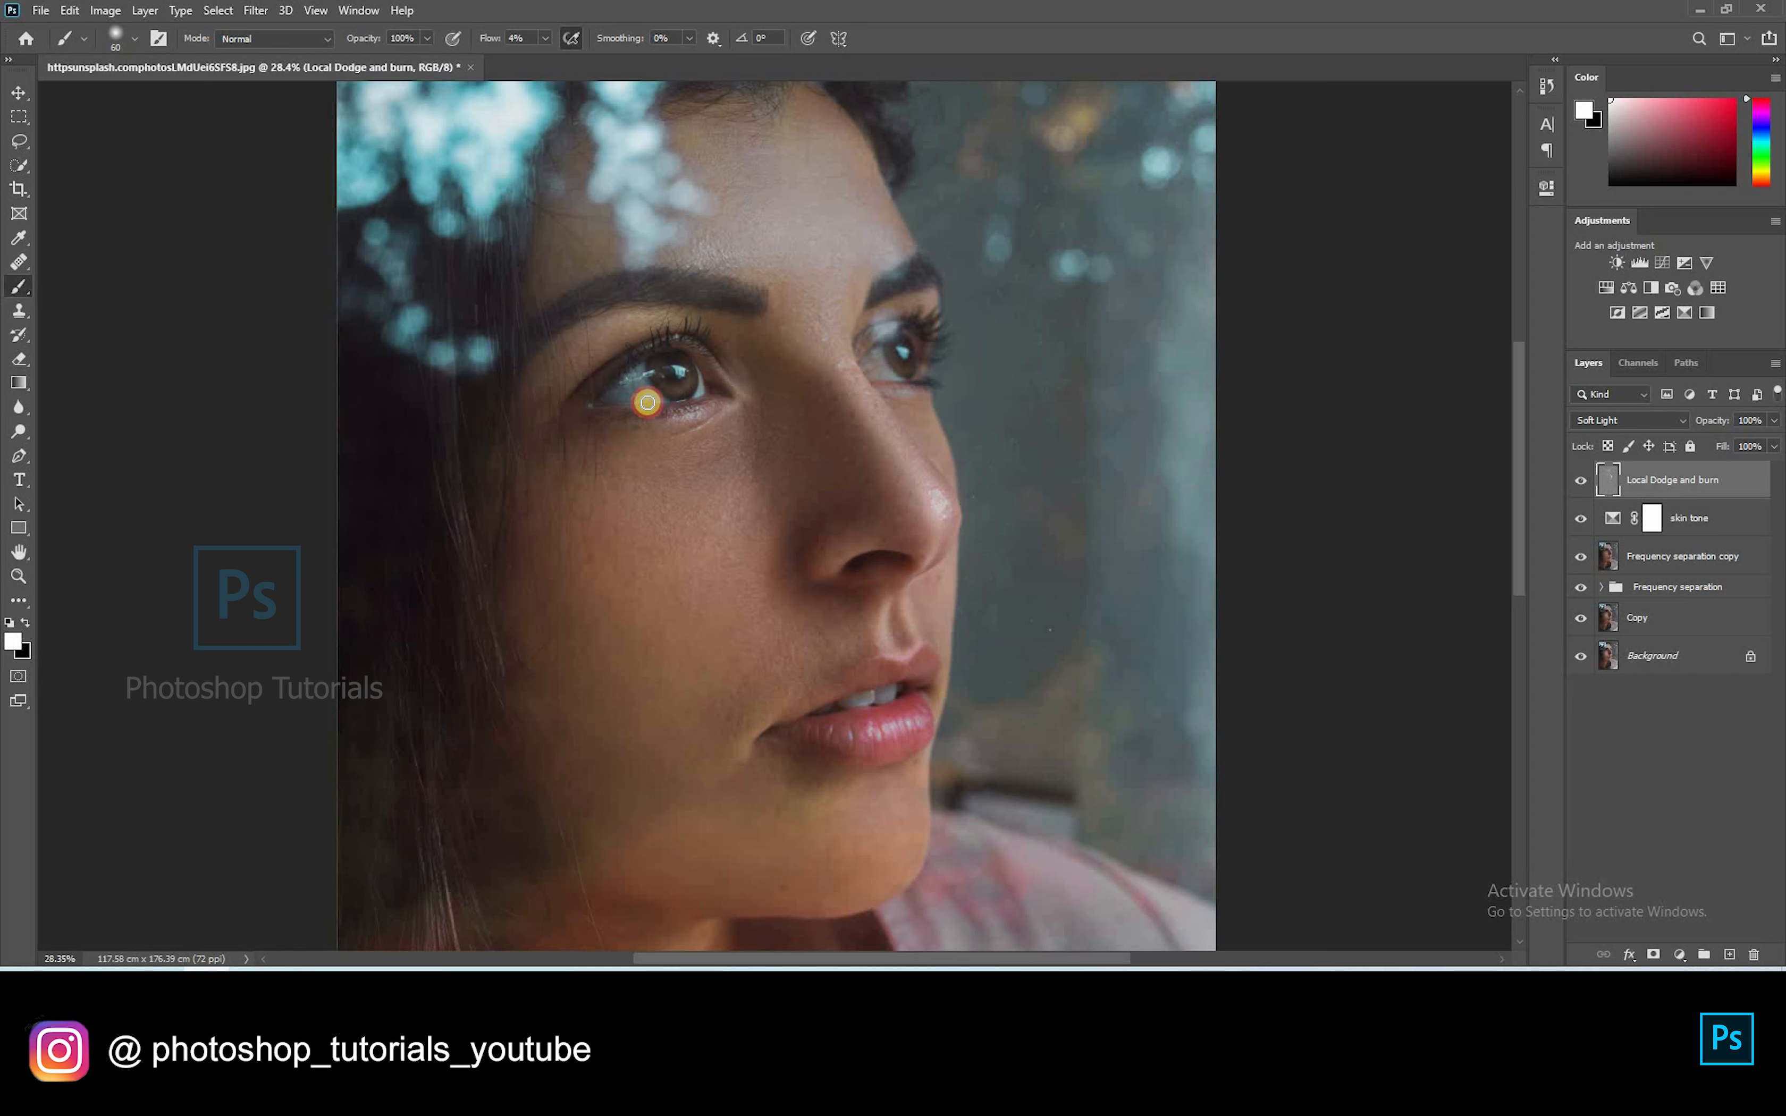
# Step: Brighten the farther eye and the side of the nose with white brush strokes at size 60
pyautogui.press(']')
pyautogui.press(']')
pyautogui.click(905, 395)
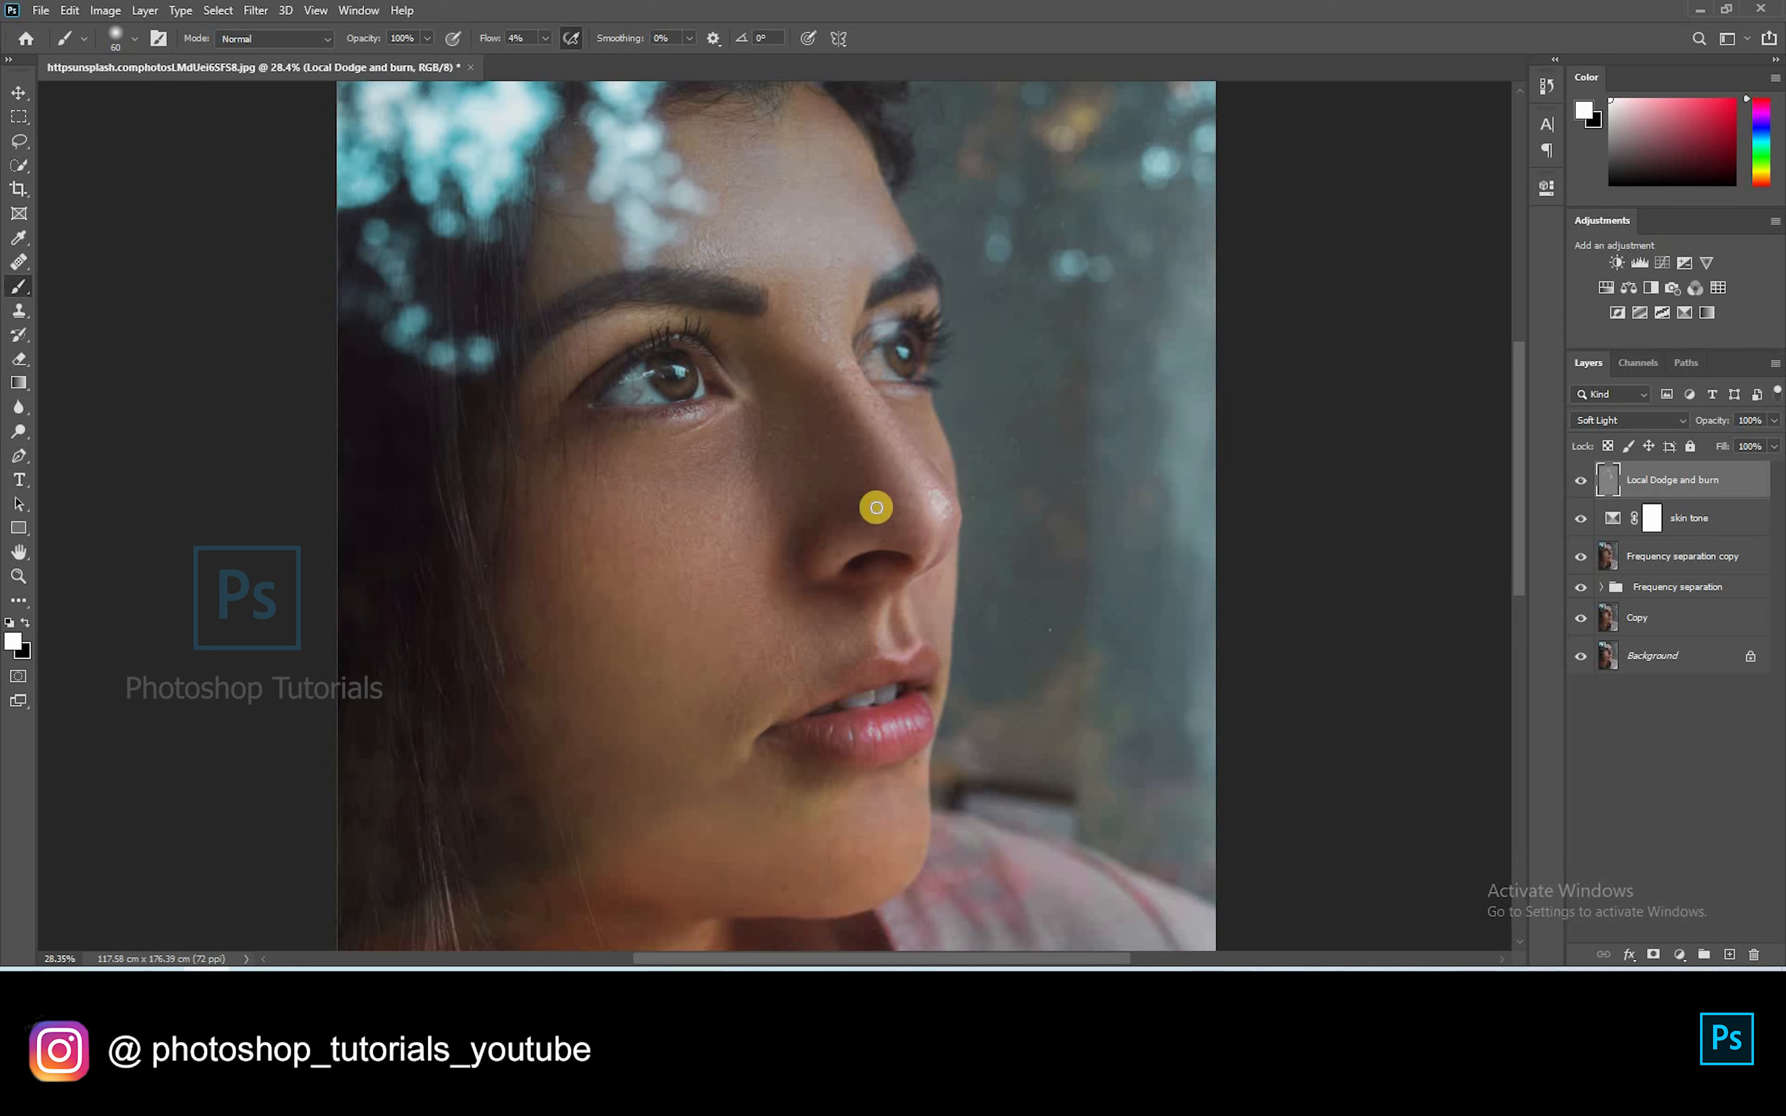
pyautogui.moveTo(879, 537); pyautogui.dragTo(914, 345)
# Step: Highlight the upper lip with the white brush at size 70 and the cheek with the brush enlarged up to 500
pyautogui.press(']')
pyautogui.press(']')
pyautogui.press(']')
pyautogui.press(']')
pyautogui.press(']')
pyautogui.press(']')
pyautogui.press(']')
pyautogui.press(']')
pyautogui.press(']')
pyautogui.press(']')
pyautogui.press(']')
pyautogui.press(']')
pyautogui.press(']')
pyautogui.press(']')
pyautogui.press(']')
pyautogui.press(']')
pyautogui.click(669, 404)
pyautogui.moveTo(670, 405)
pyautogui.mouseDown()
pyautogui.moveTo(578, 321)
pyautogui.moveTo(882, 548)
pyautogui.moveTo(737, 634)
pyautogui.moveTo(614, 629)
pyautogui.mouseUp()
pyautogui.click(916, 482)
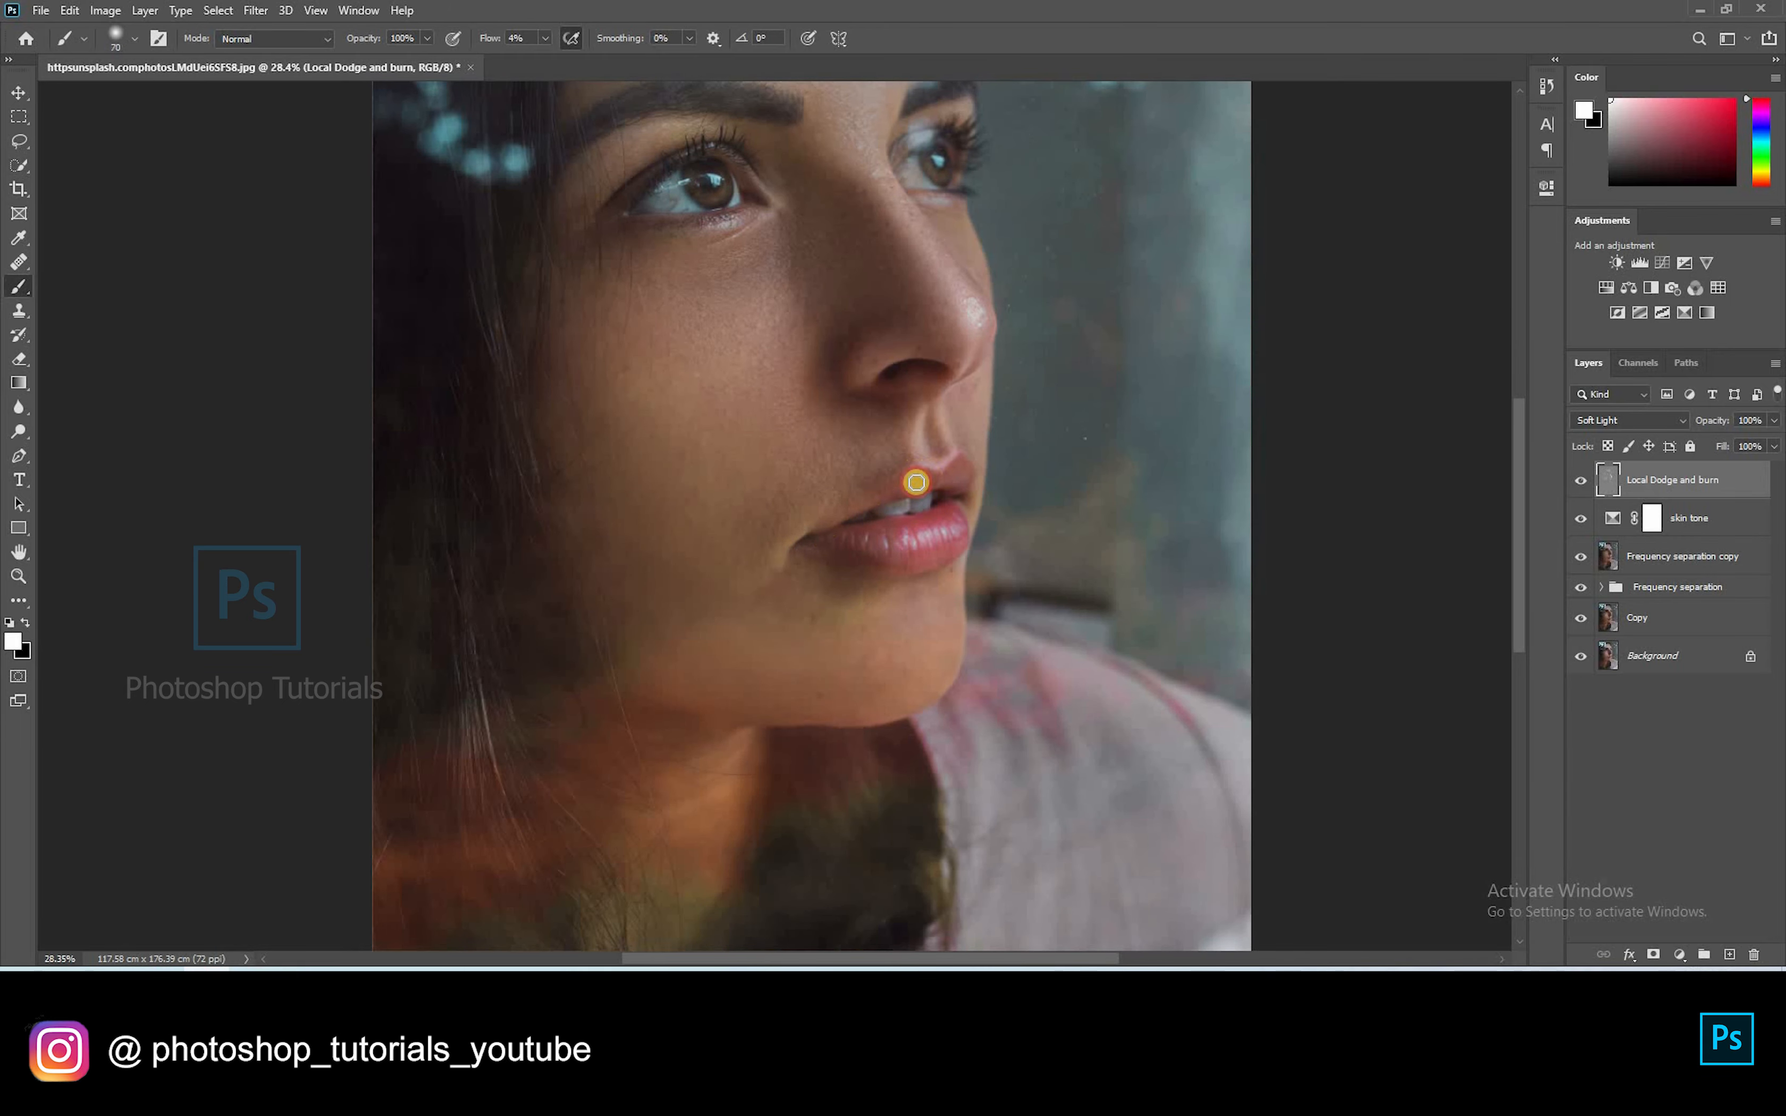
pyautogui.scroll(-3, 958, 446)
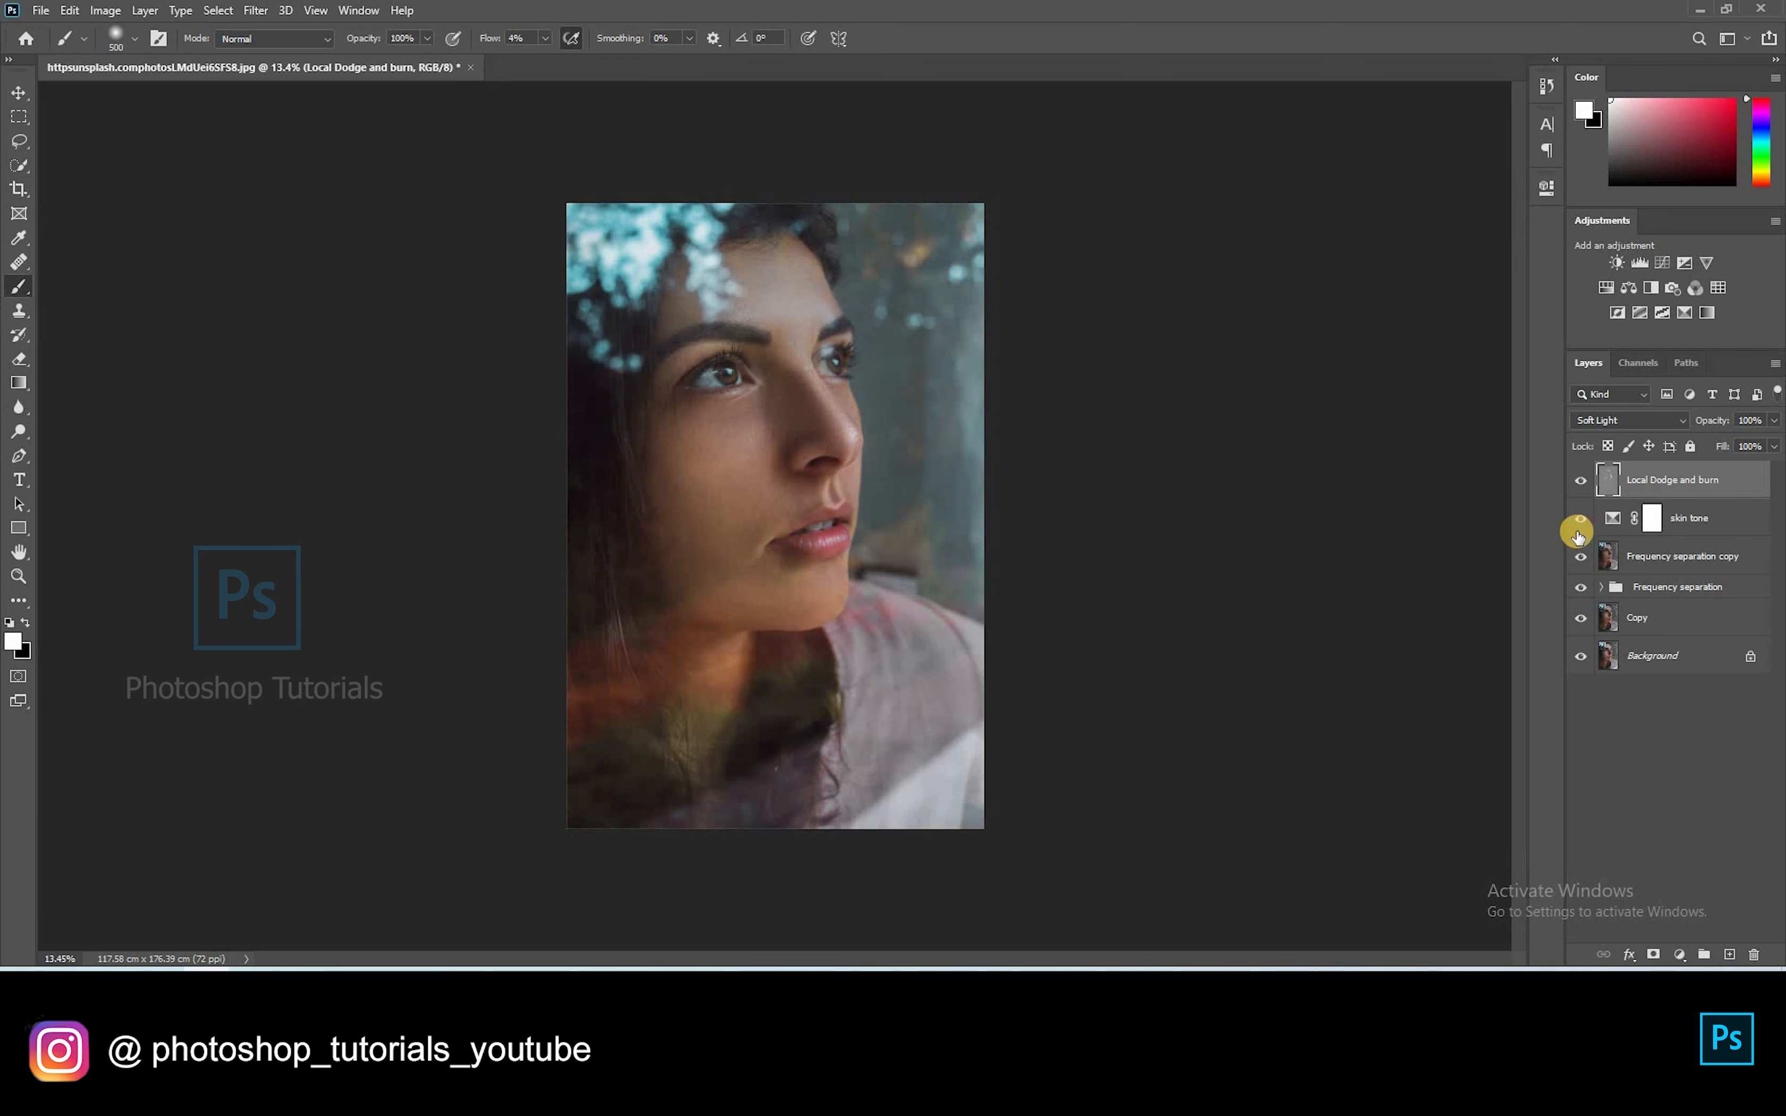
# Step: Switch the painting colour to black and darken both eyebrows with the brush at size 90
pyautogui.press('x')
pyautogui.press('[')
pyautogui.scroll(3, 621, 275)
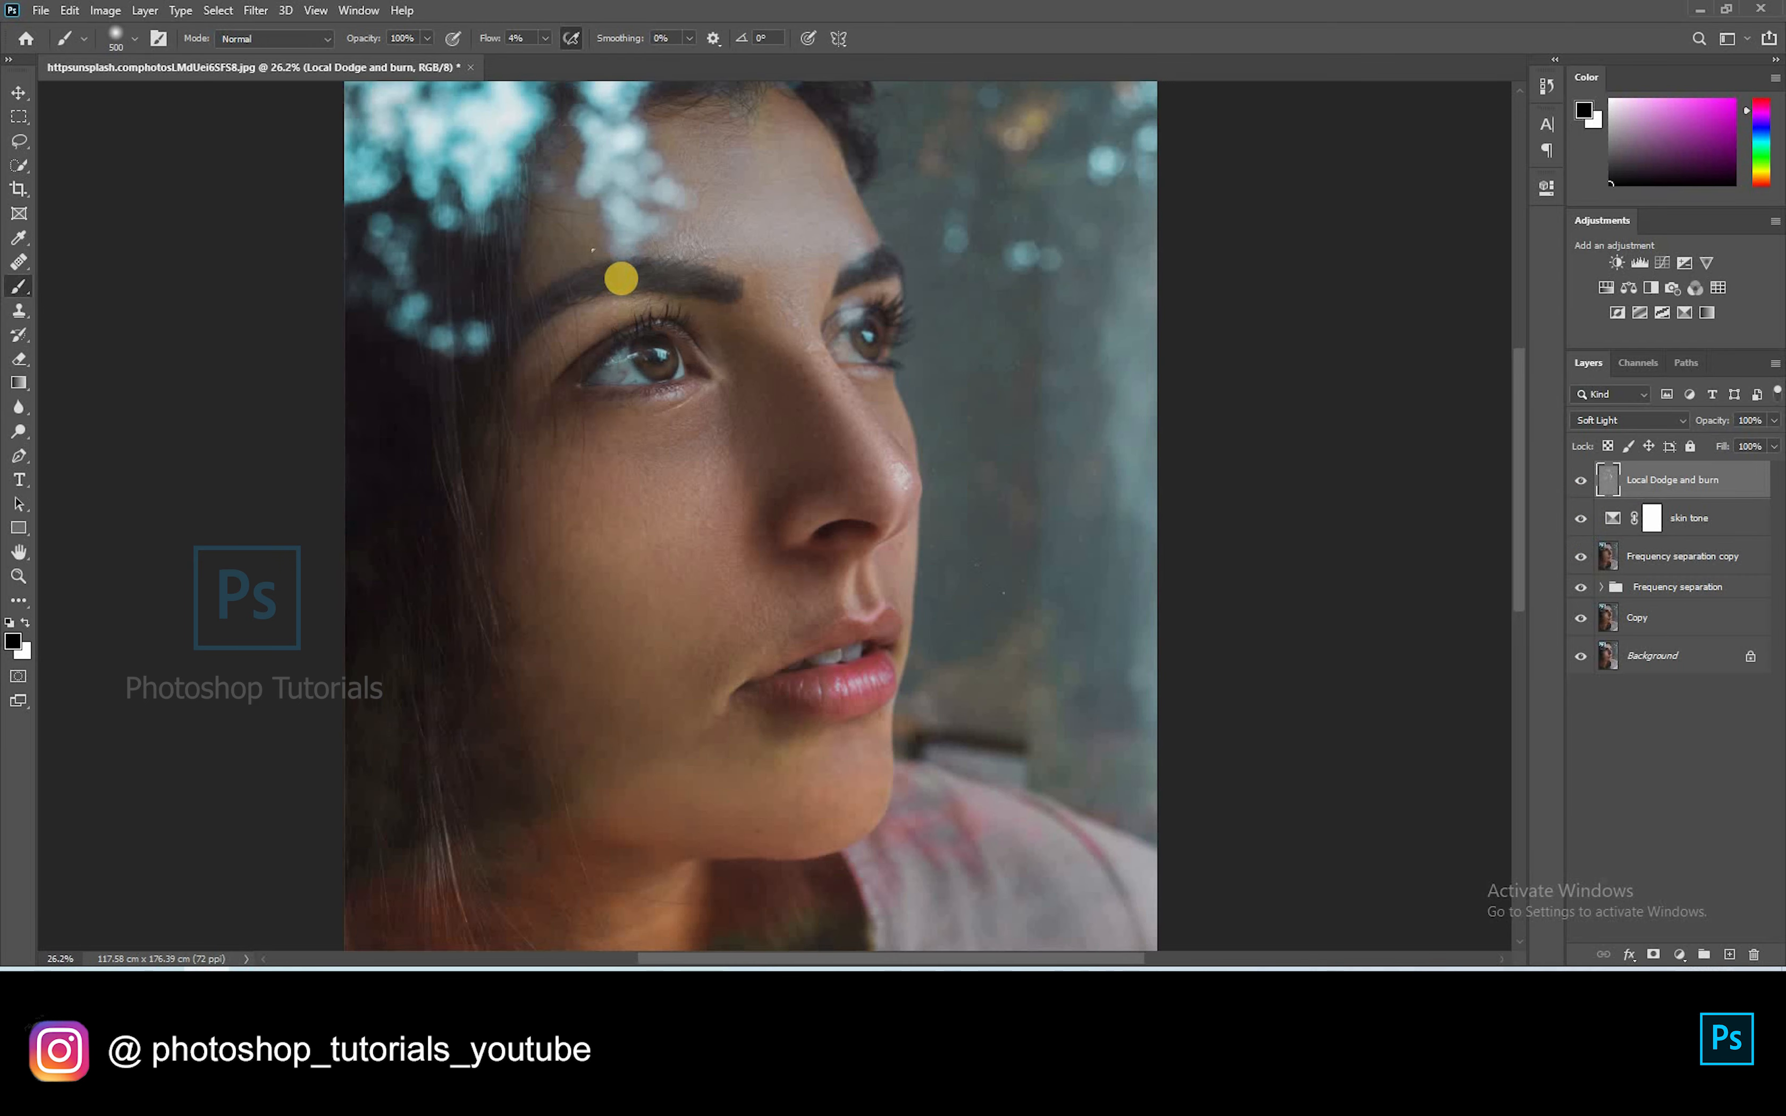
pyautogui.press('[')
pyautogui.press('[')
pyautogui.press('[')
pyautogui.moveTo(696, 283)
pyautogui.mouseDown()
pyautogui.moveTo(645, 279)
pyautogui.moveTo(727, 285)
pyautogui.moveTo(614, 297)
pyautogui.moveTo(488, 344)
pyautogui.mouseUp()
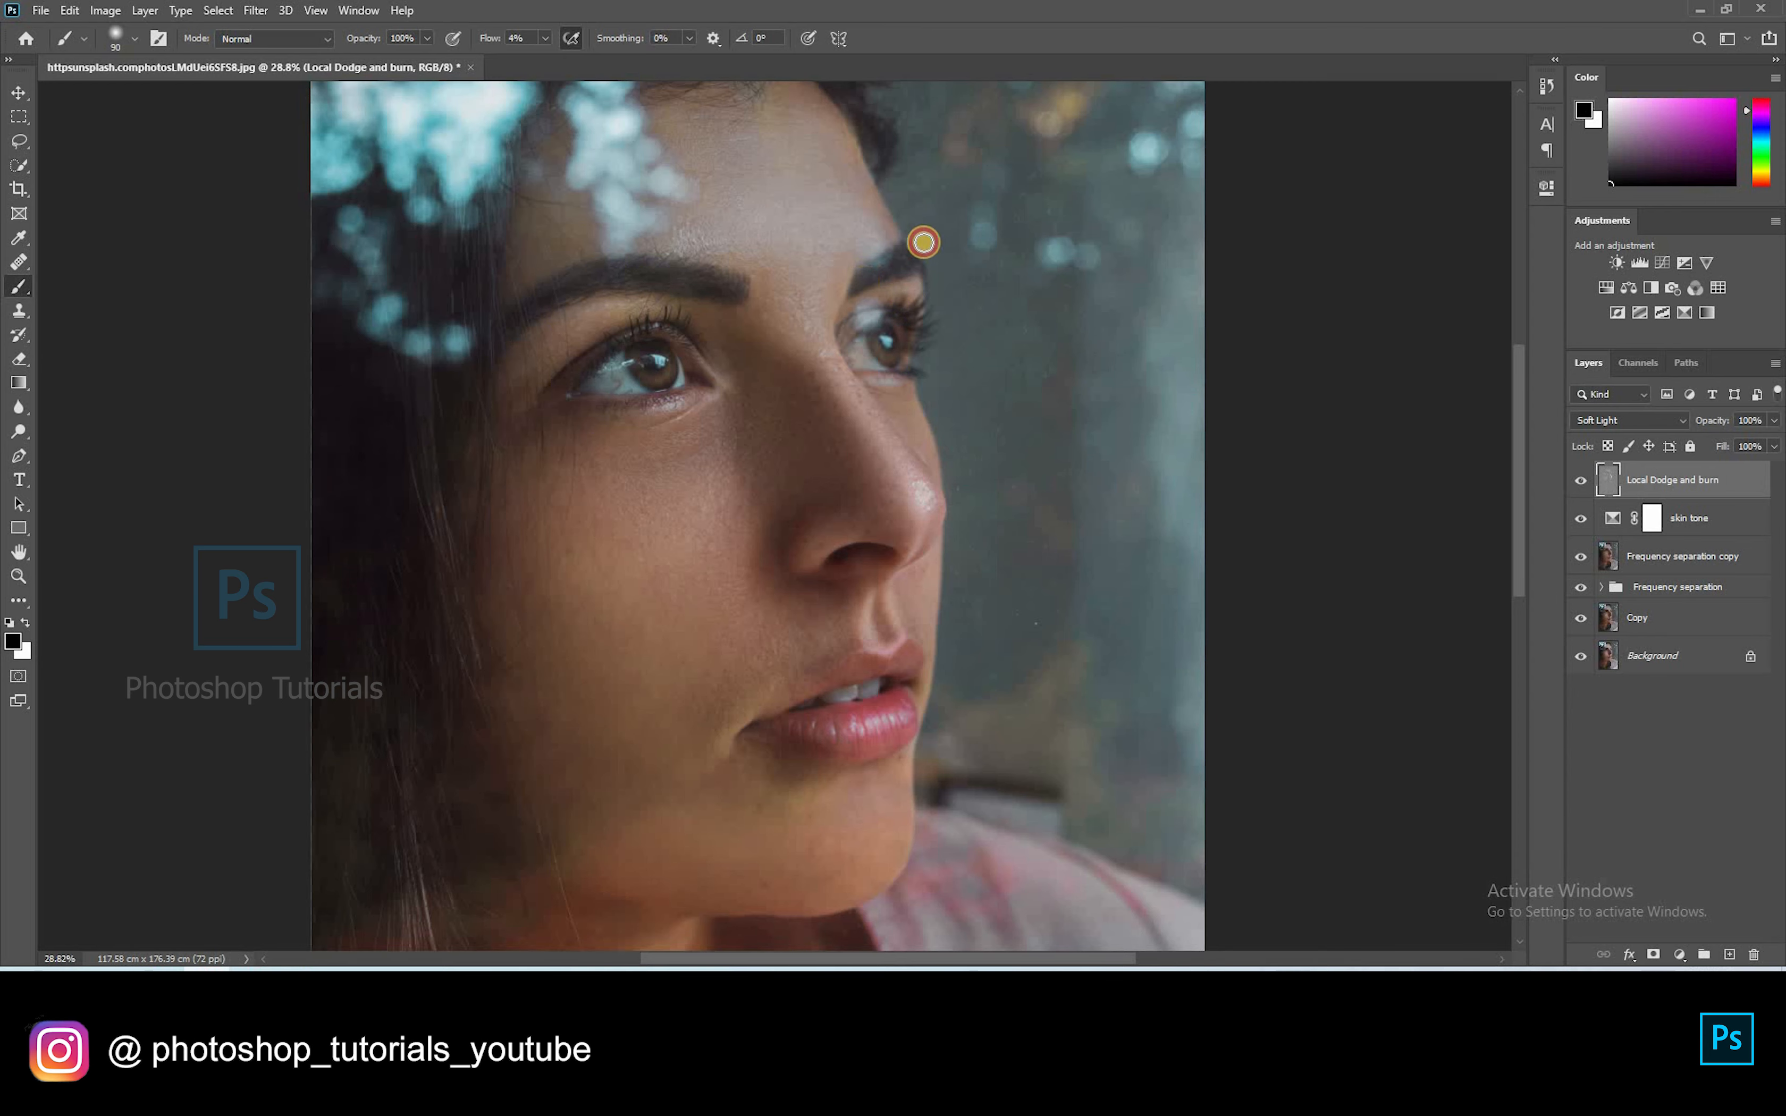
# Step: Burn the lash lines and contour around the nearer eye with a smaller black brush
pyautogui.scroll(6, 640, 405)
pyautogui.press('[')
pyautogui.press('[')
pyautogui.press('[')
pyautogui.press('[')
pyautogui.press('[')
pyautogui.press('[')
pyautogui.press('[')
pyautogui.moveTo(625, 398)
pyautogui.mouseDown()
pyautogui.moveTo(688, 389)
pyautogui.moveTo(515, 409)
pyautogui.moveTo(479, 364)
pyautogui.moveTo(514, 374)
pyautogui.moveTo(684, 274)
pyautogui.moveTo(604, 296)
pyautogui.moveTo(447, 389)
pyautogui.moveTo(749, 308)
pyautogui.moveTo(841, 407)
pyautogui.moveTo(833, 326)
pyautogui.mouseUp()
# Step: Deepen the shadow on the shaded side of the nose with the black brush at about size 250
pyautogui.press(']')
pyautogui.press(']')
pyautogui.press(']')
pyautogui.press(']')
pyautogui.press(']')
pyautogui.press(']')
pyautogui.press(']')
pyautogui.press(']')
pyautogui.click(1039, 571)
pyautogui.press('[')
pyautogui.press('[')
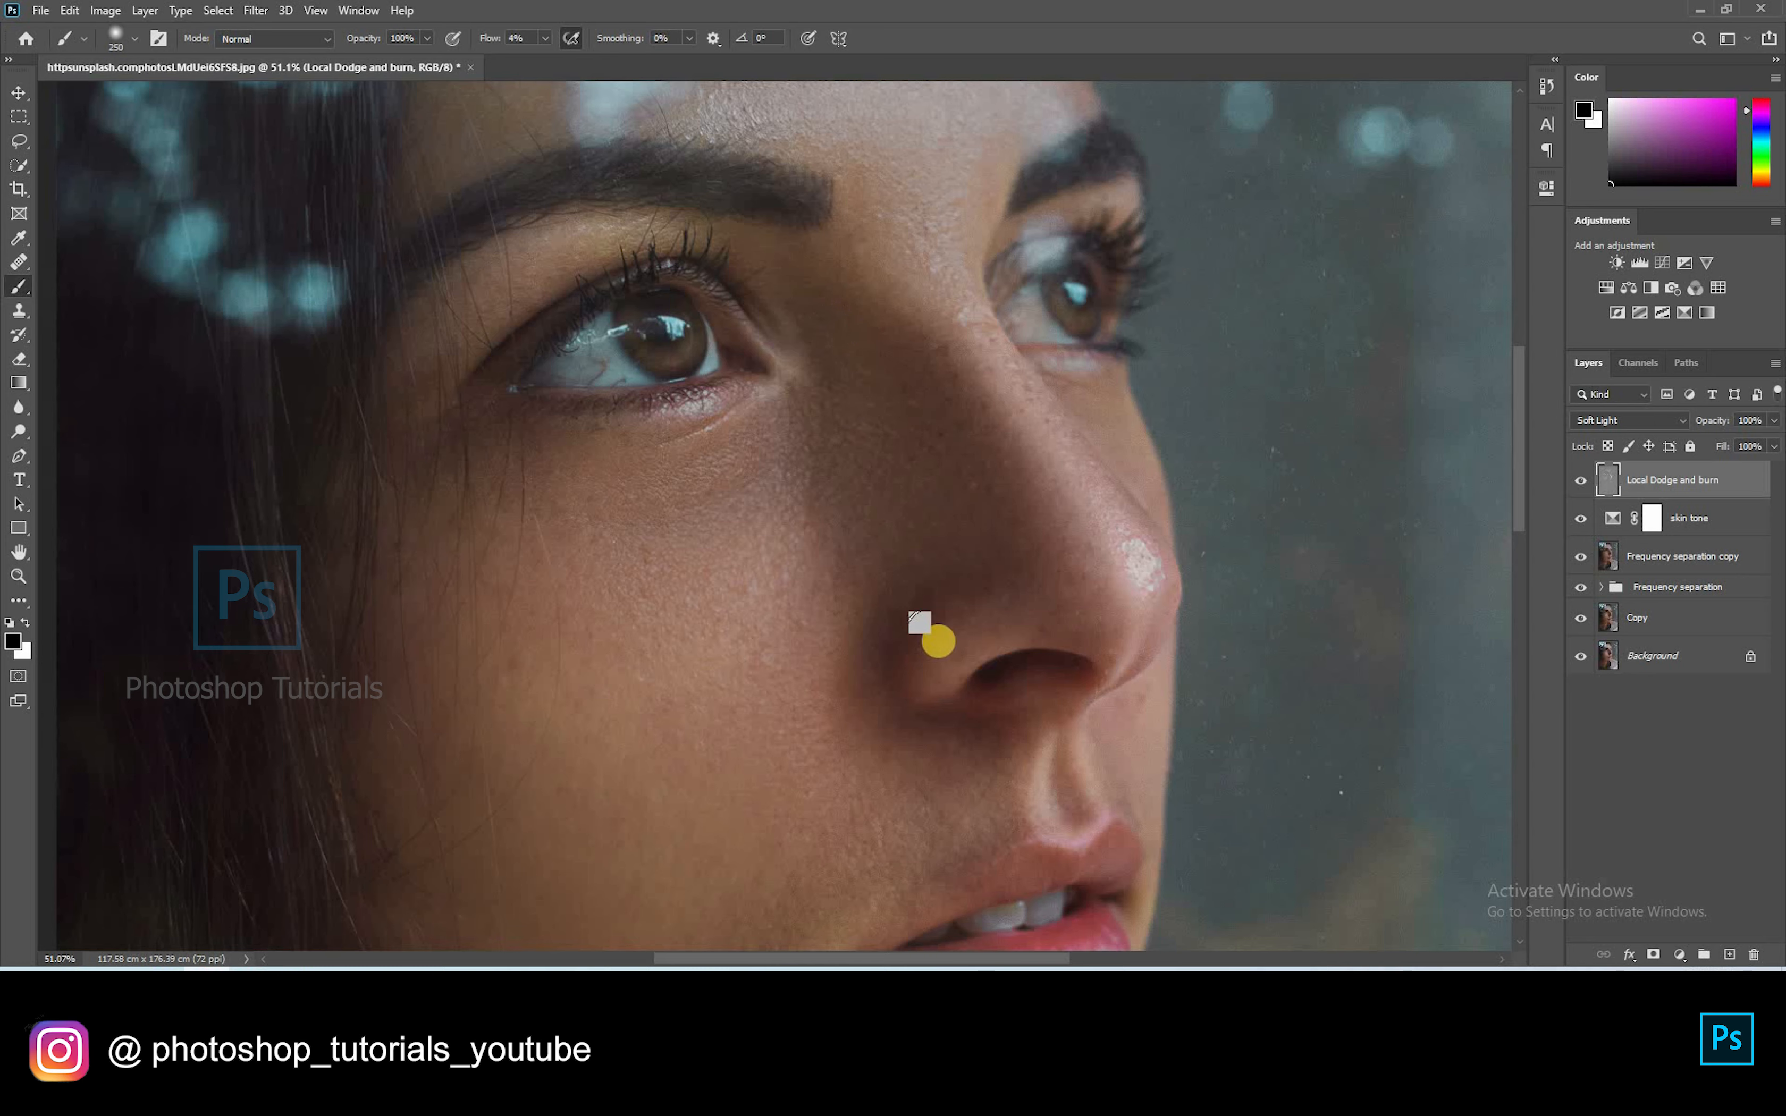
# Step: Burn the edges of the nostril and the farther eye with the black brush at size 30 to 40
pyautogui.press(']')
pyautogui.press(']')
pyautogui.press(']')
pyautogui.press('[')
pyautogui.press('[')
pyautogui.press('[')
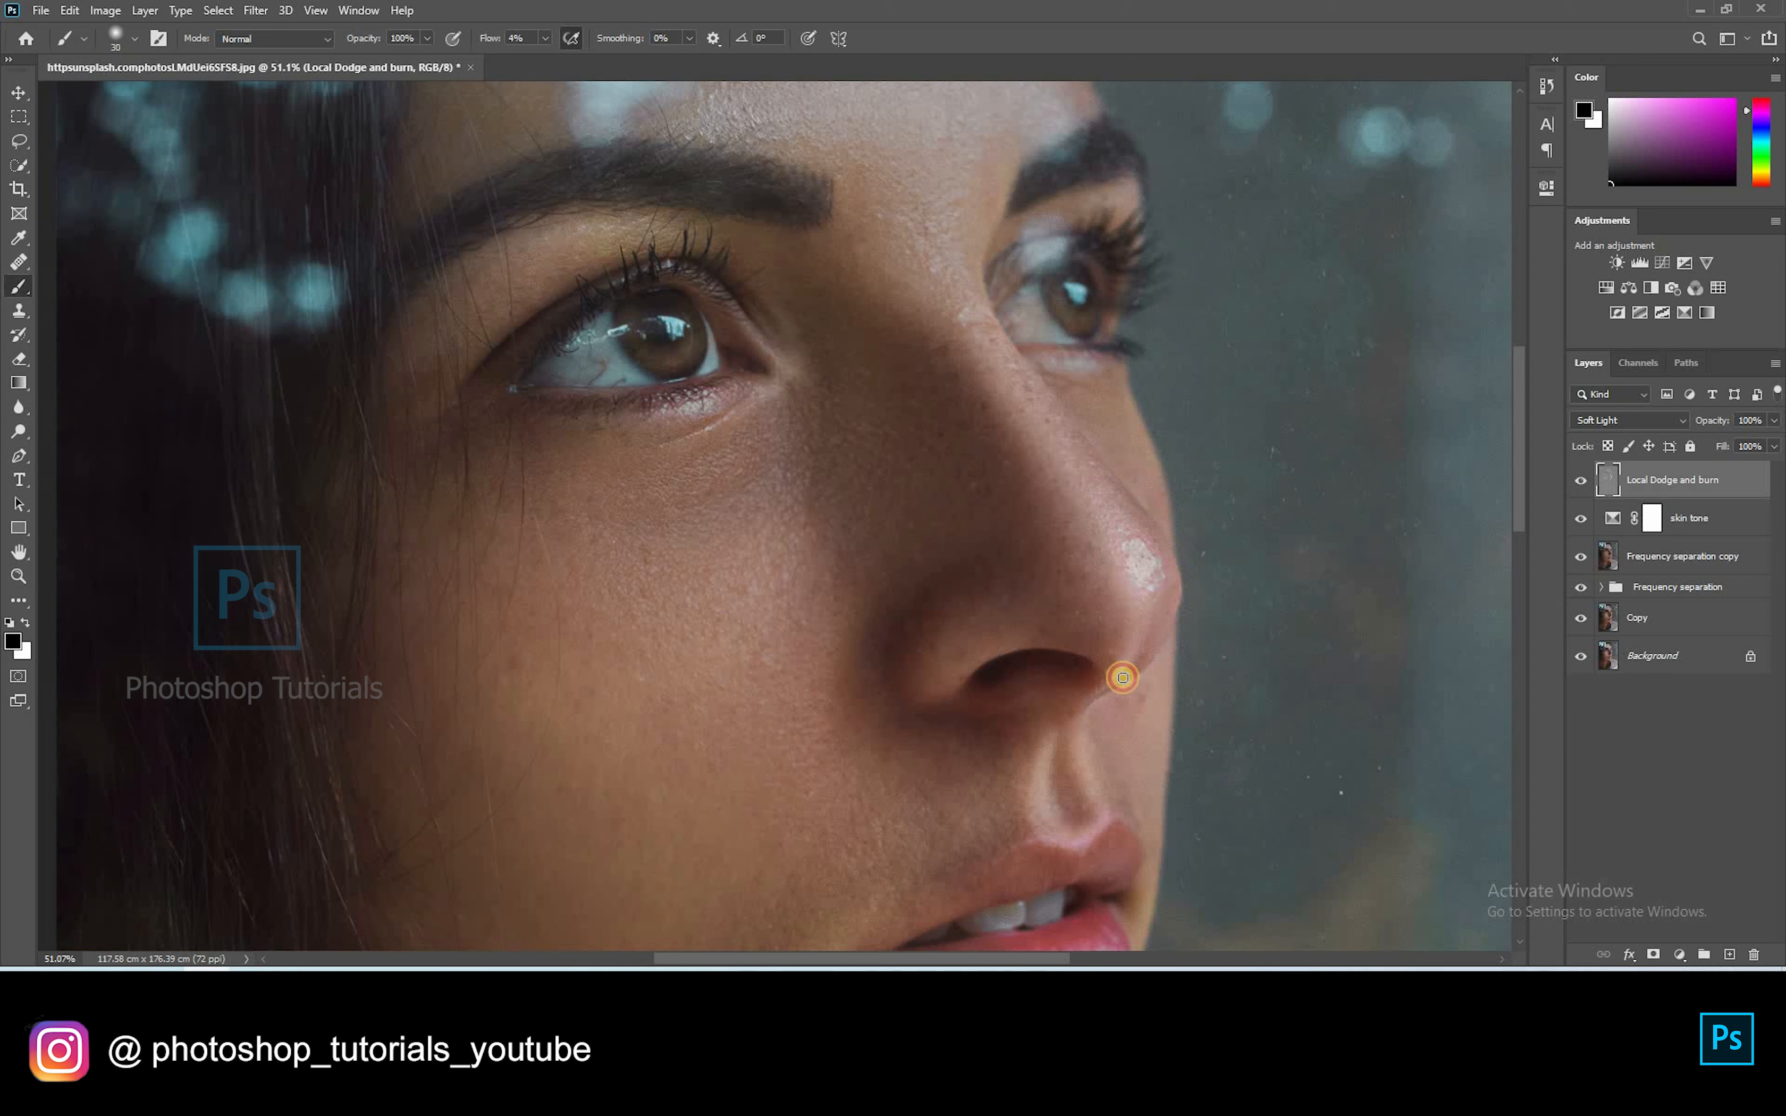
pyautogui.press(']')
pyautogui.press(']')
pyautogui.press(']')
pyautogui.press(']')
pyautogui.press('[')
pyautogui.press('[')
pyautogui.press(']')
pyautogui.press(']')
pyautogui.click(1083, 283)
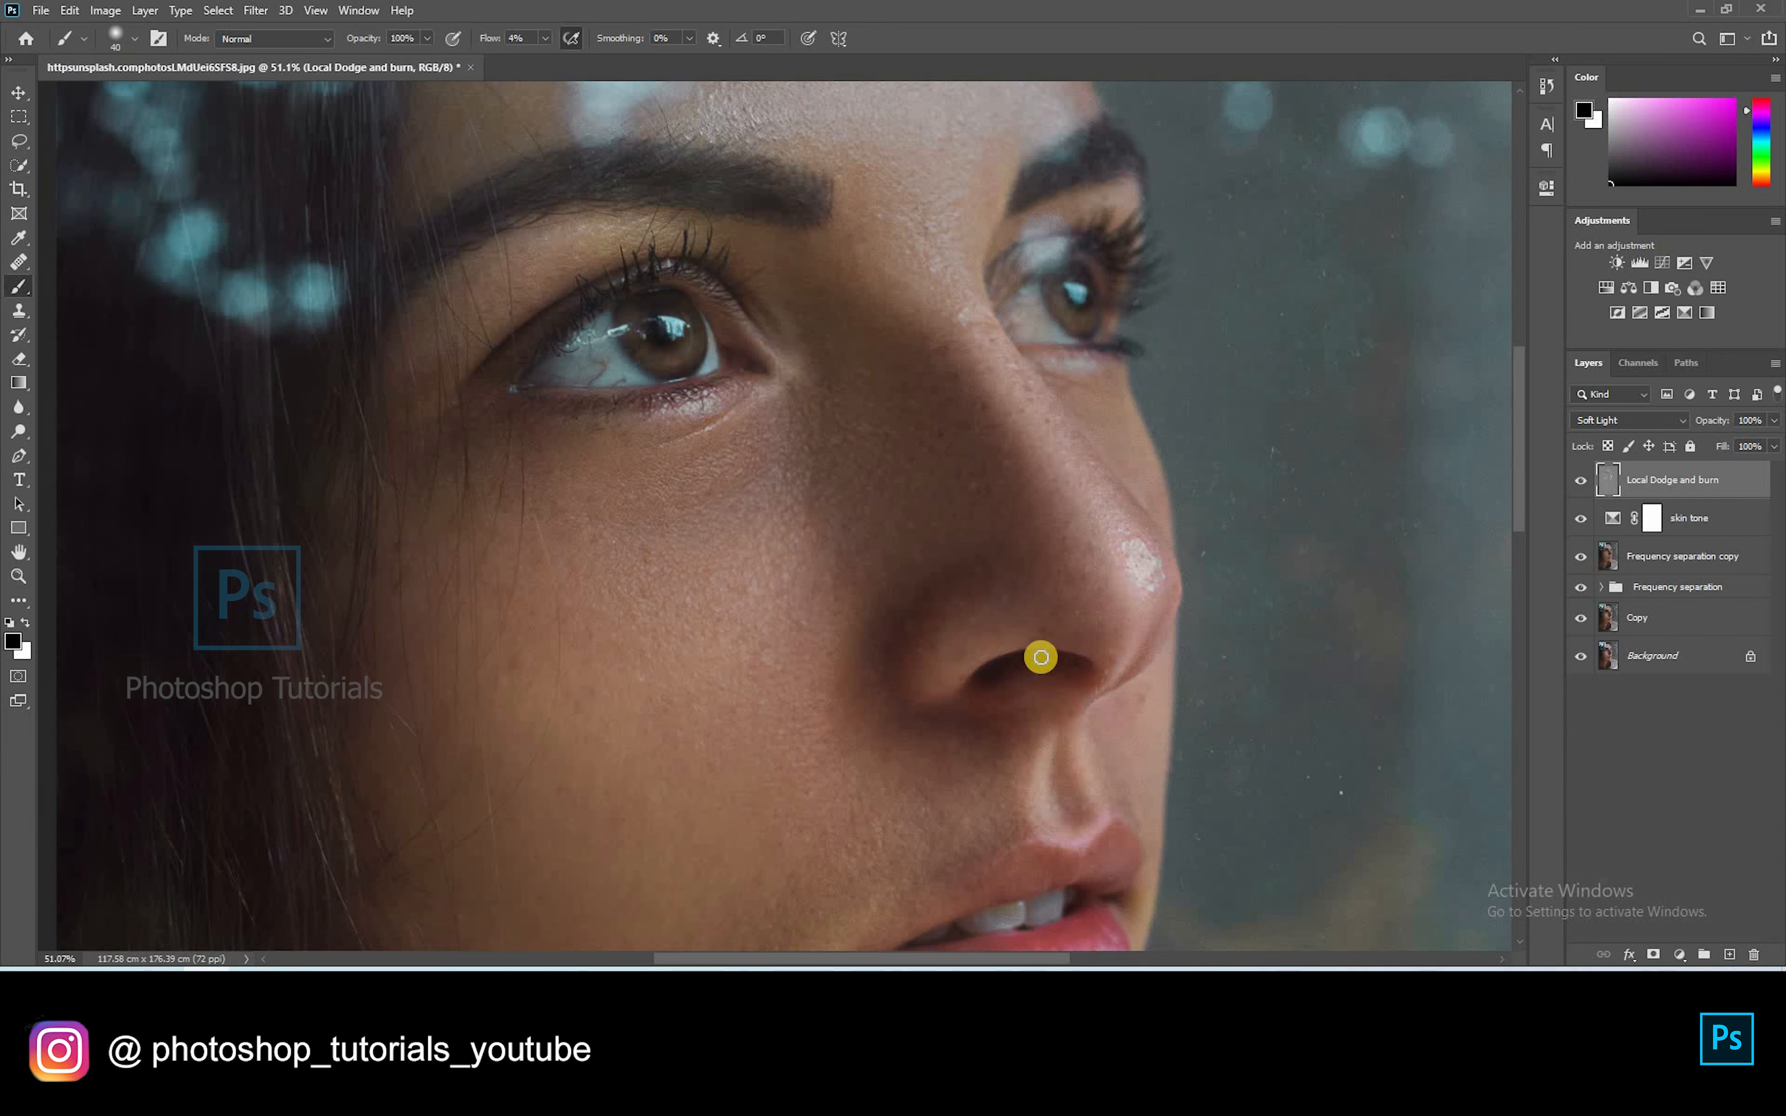
# Step: Darken the groove above the upper lip at brush size 50 and the fold beside the nostril at size 150
pyautogui.scroll(-3, 1048, 452)
pyautogui.press(']')
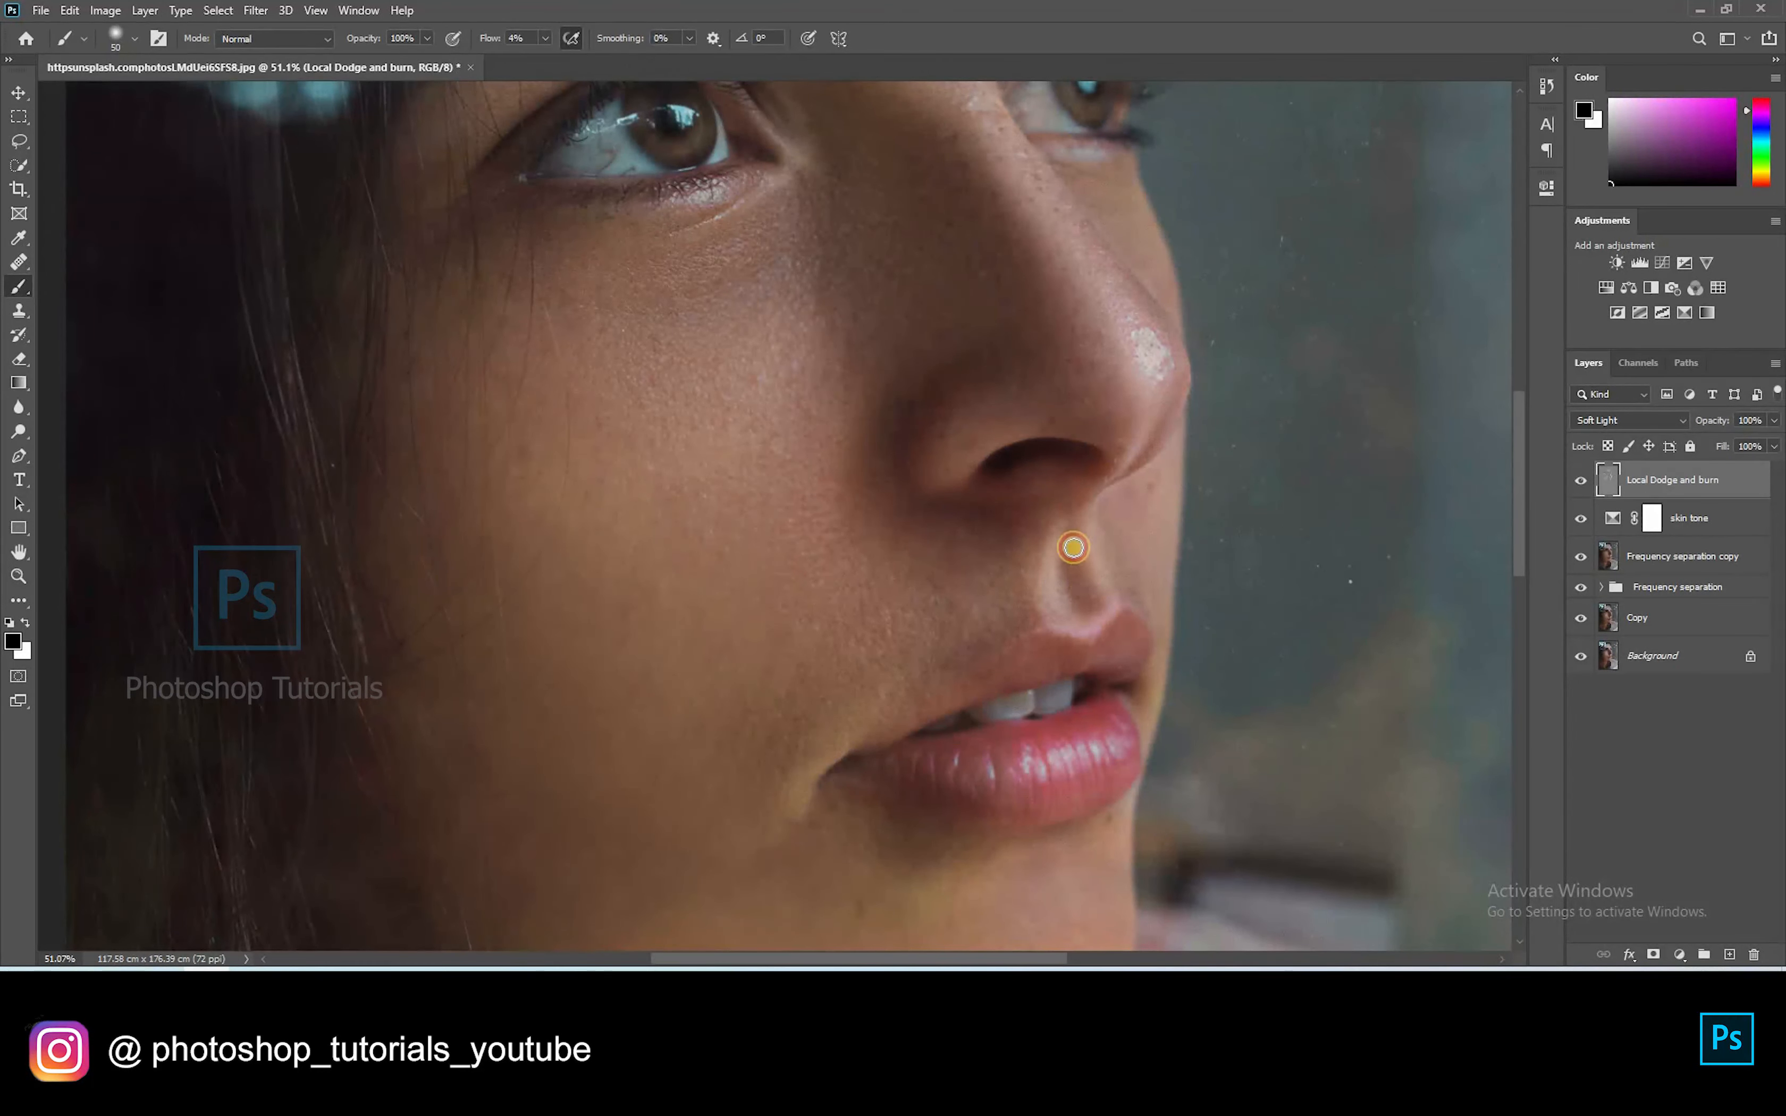
pyautogui.press(']')
pyautogui.press(']')
pyautogui.press(']')
pyautogui.press(']')
pyautogui.press(']')
pyautogui.press(']')
pyautogui.press(']')
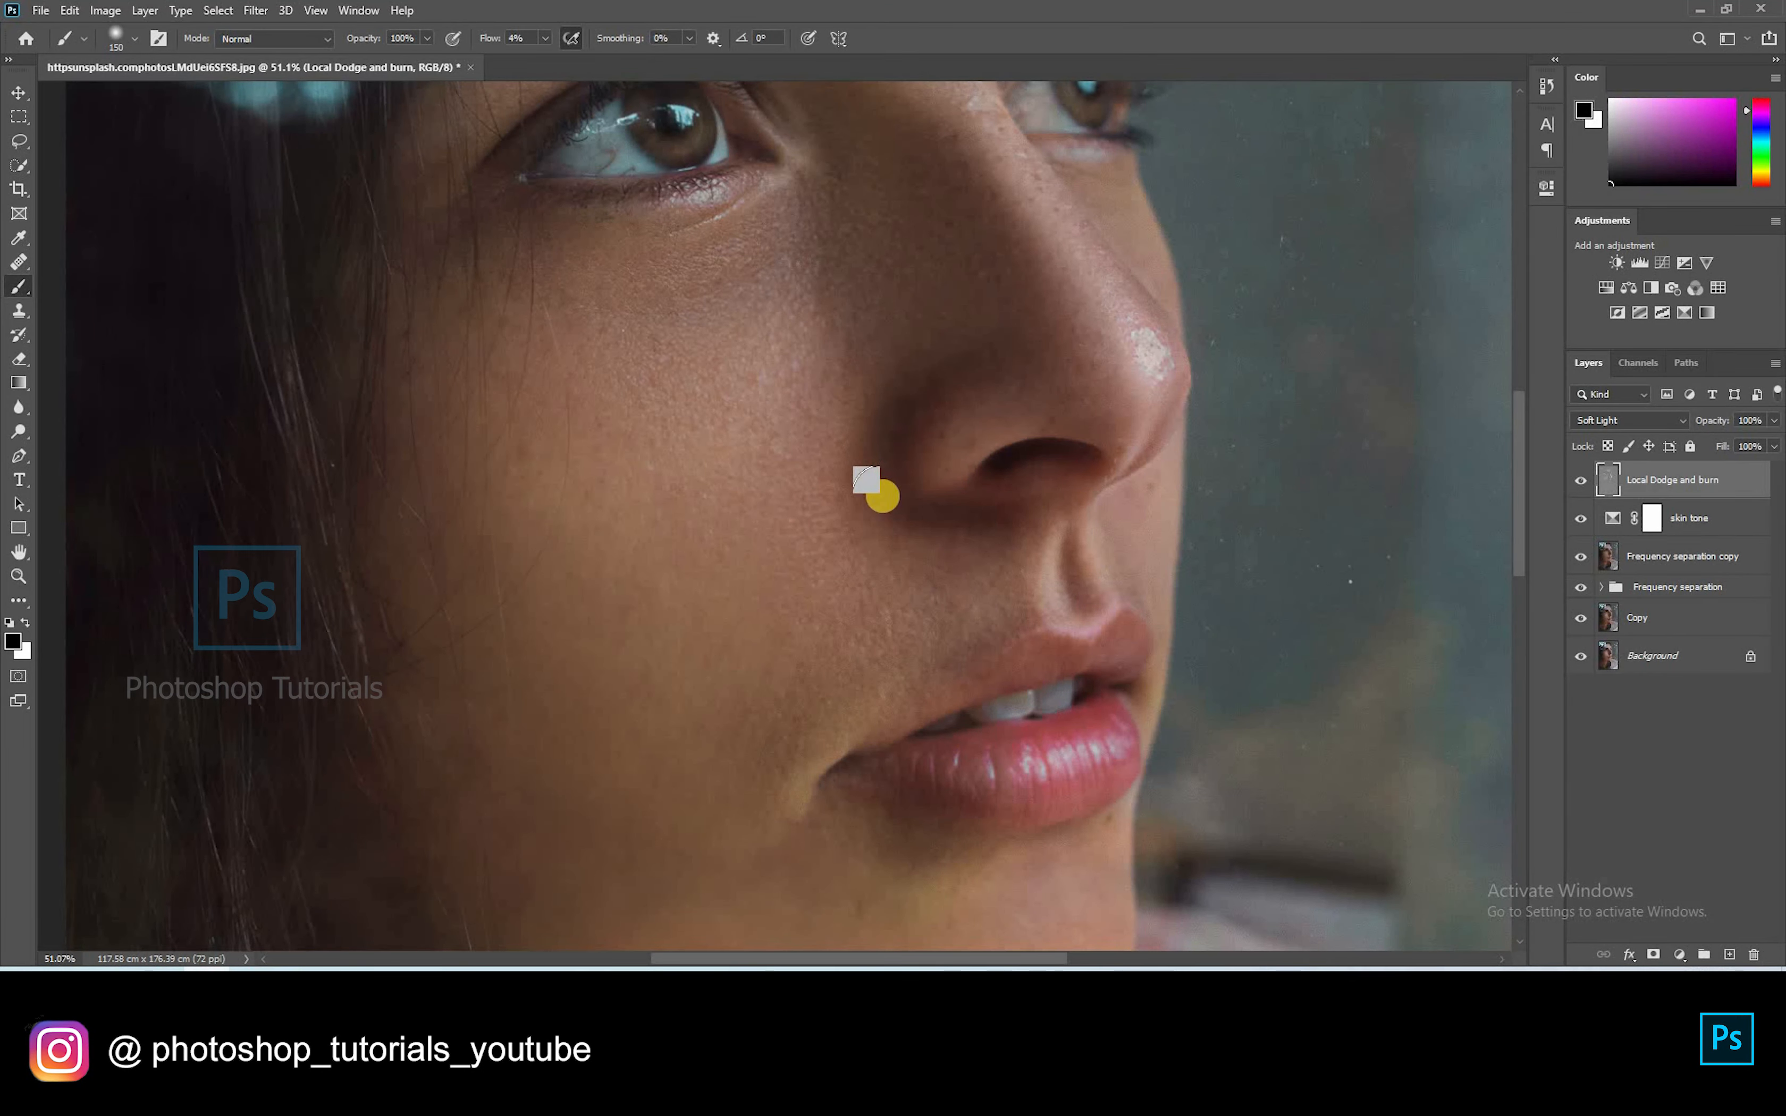
# Step: Deepen the shadow between the lips with the black brush reduced to size 80
pyautogui.press('[')
pyautogui.press('[')
pyautogui.press('[')
pyautogui.press('[')
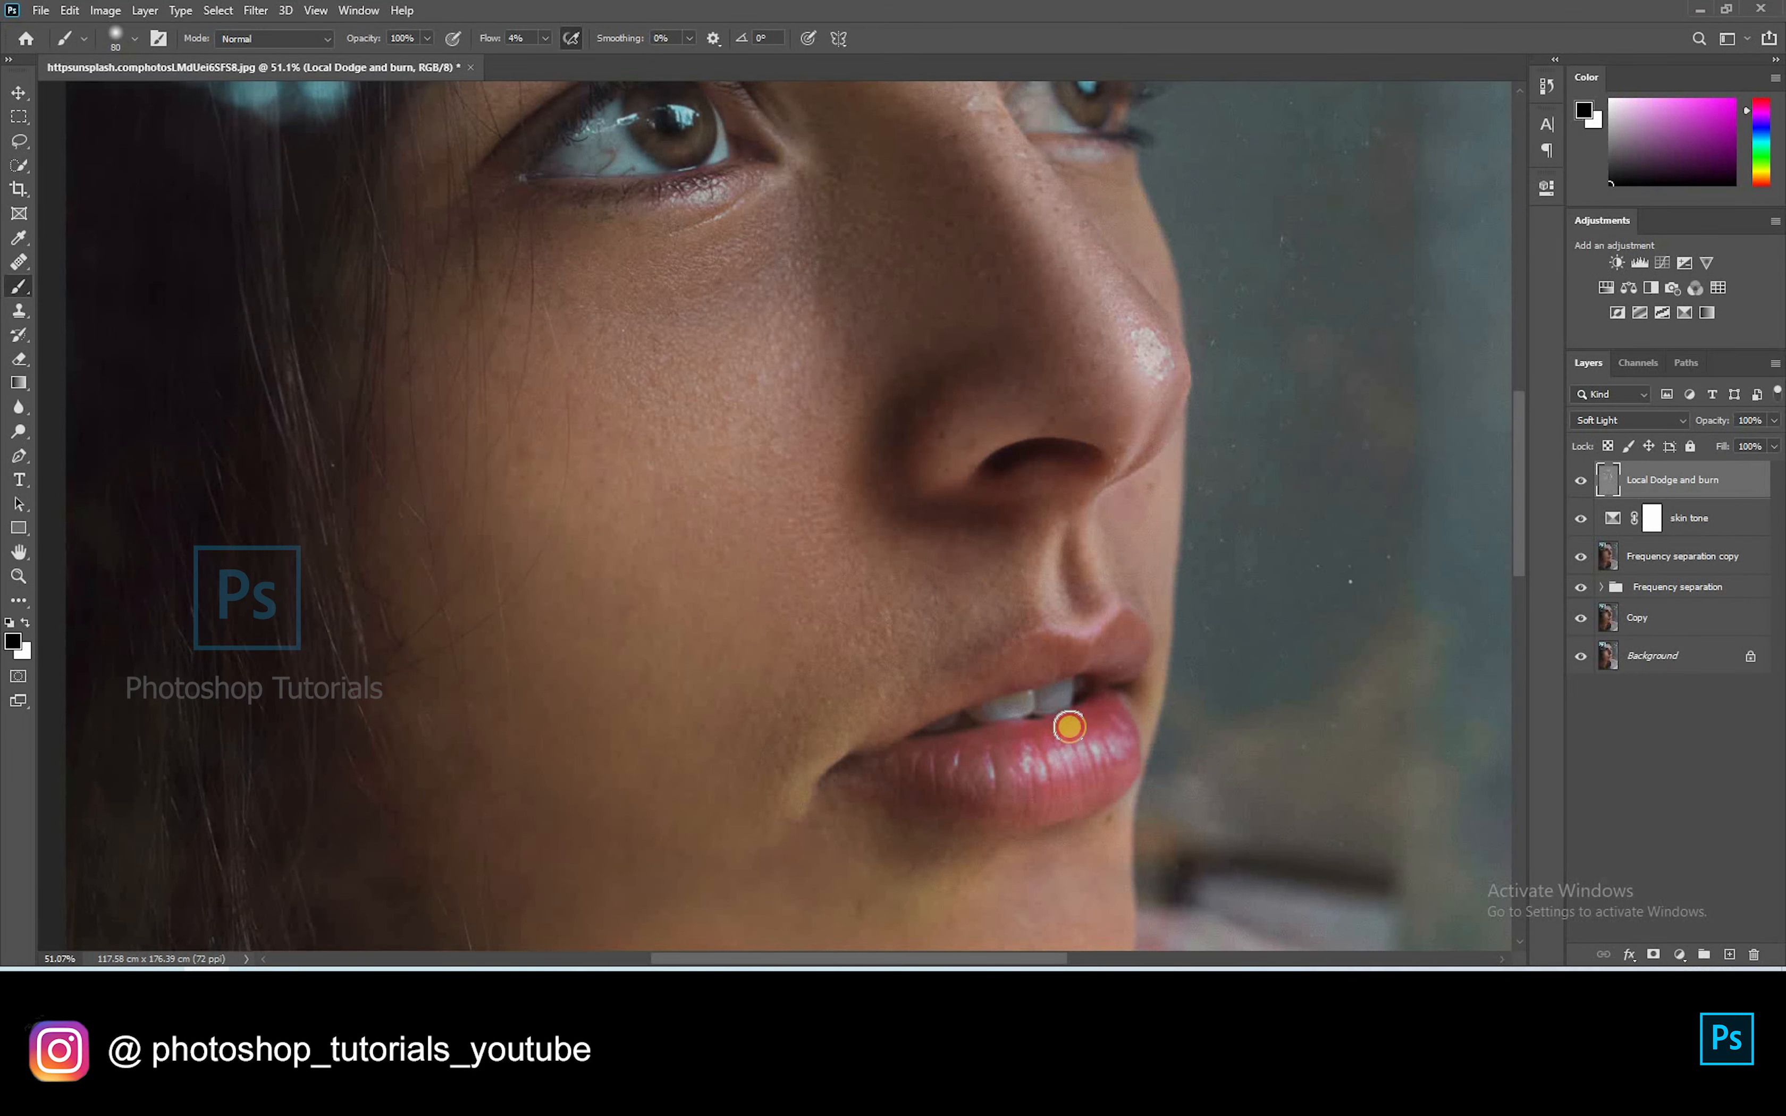
pyautogui.press(']')
pyautogui.press(']')
pyautogui.press(']')
pyautogui.press(']')
pyautogui.hotkey('ctrl', '0')
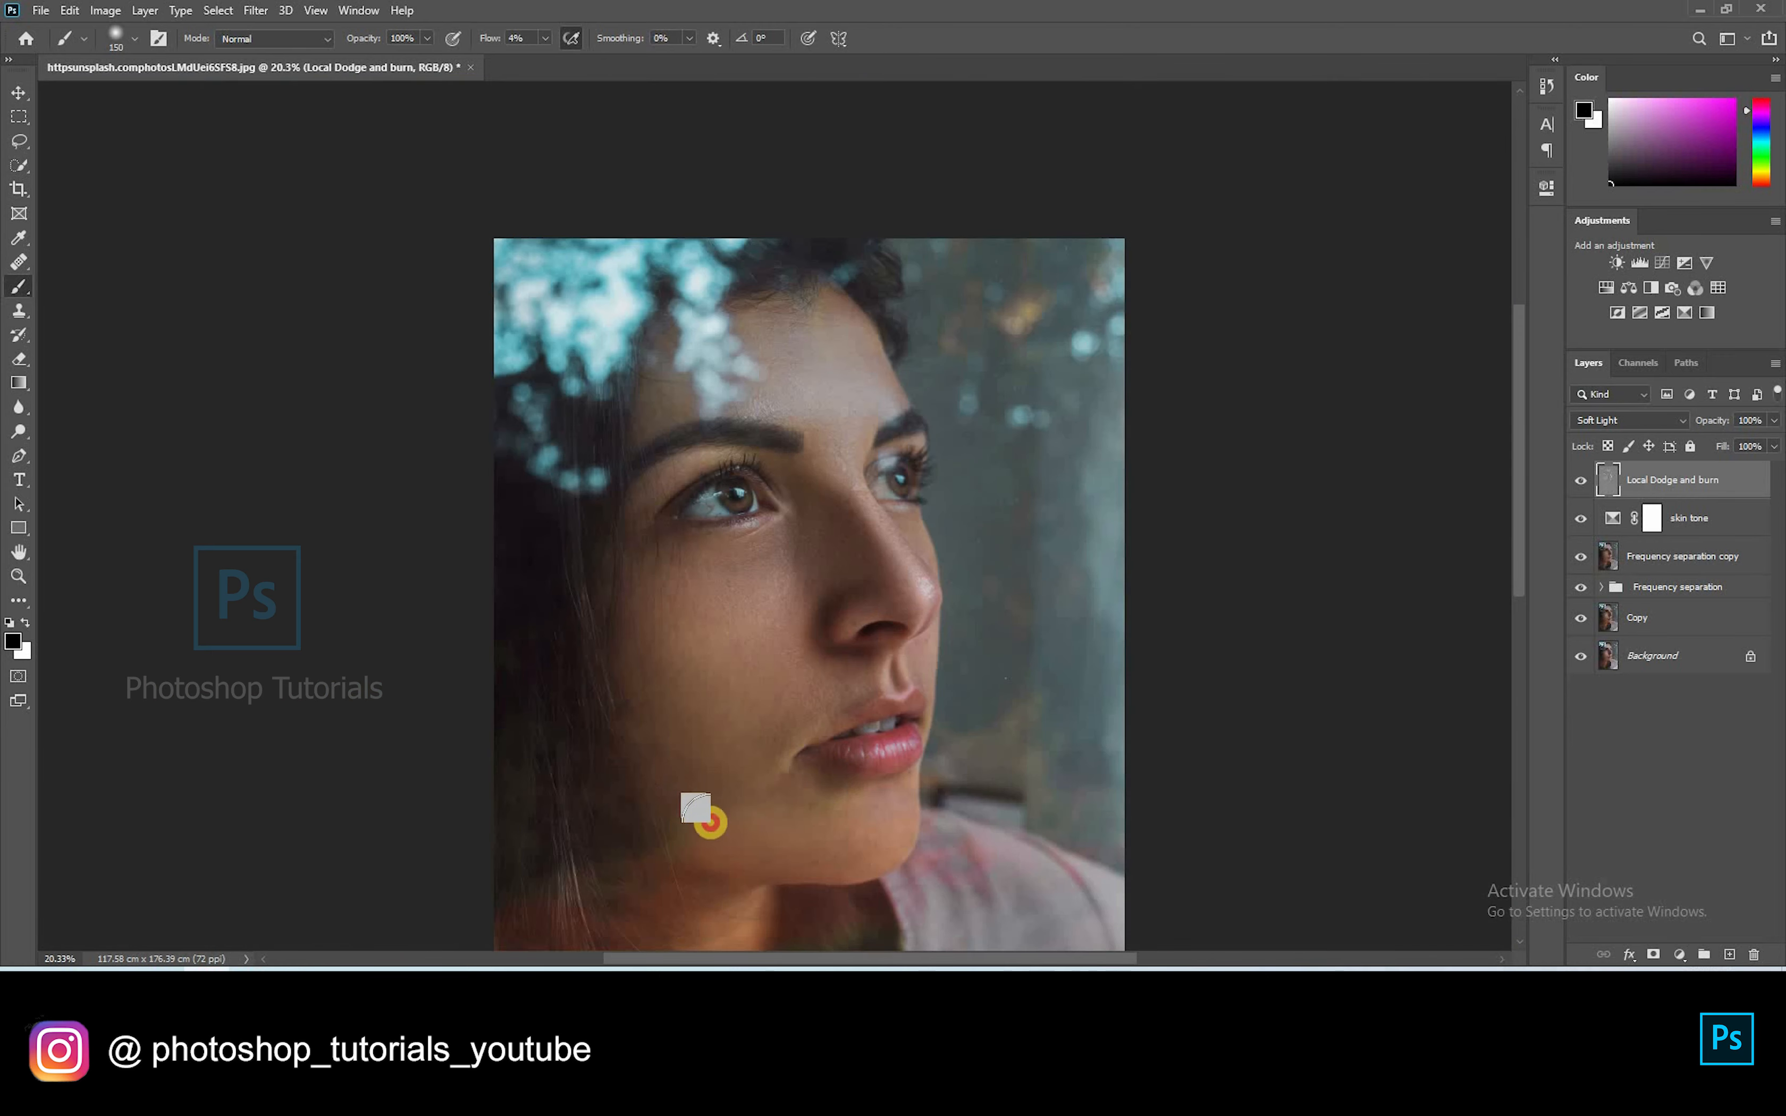
# Step: Burn the jawline and lower face with the black brush, enlarging it from 150 to 500 for the broader shadows
pyautogui.moveTo(882, 869); pyautogui.dragTo(969, 662)
pyautogui.press(']')
pyautogui.press(']')
pyautogui.press(']')
pyautogui.press(']')
pyautogui.press(']')
pyautogui.press(']')
pyautogui.scroll(-3, 561, 753)
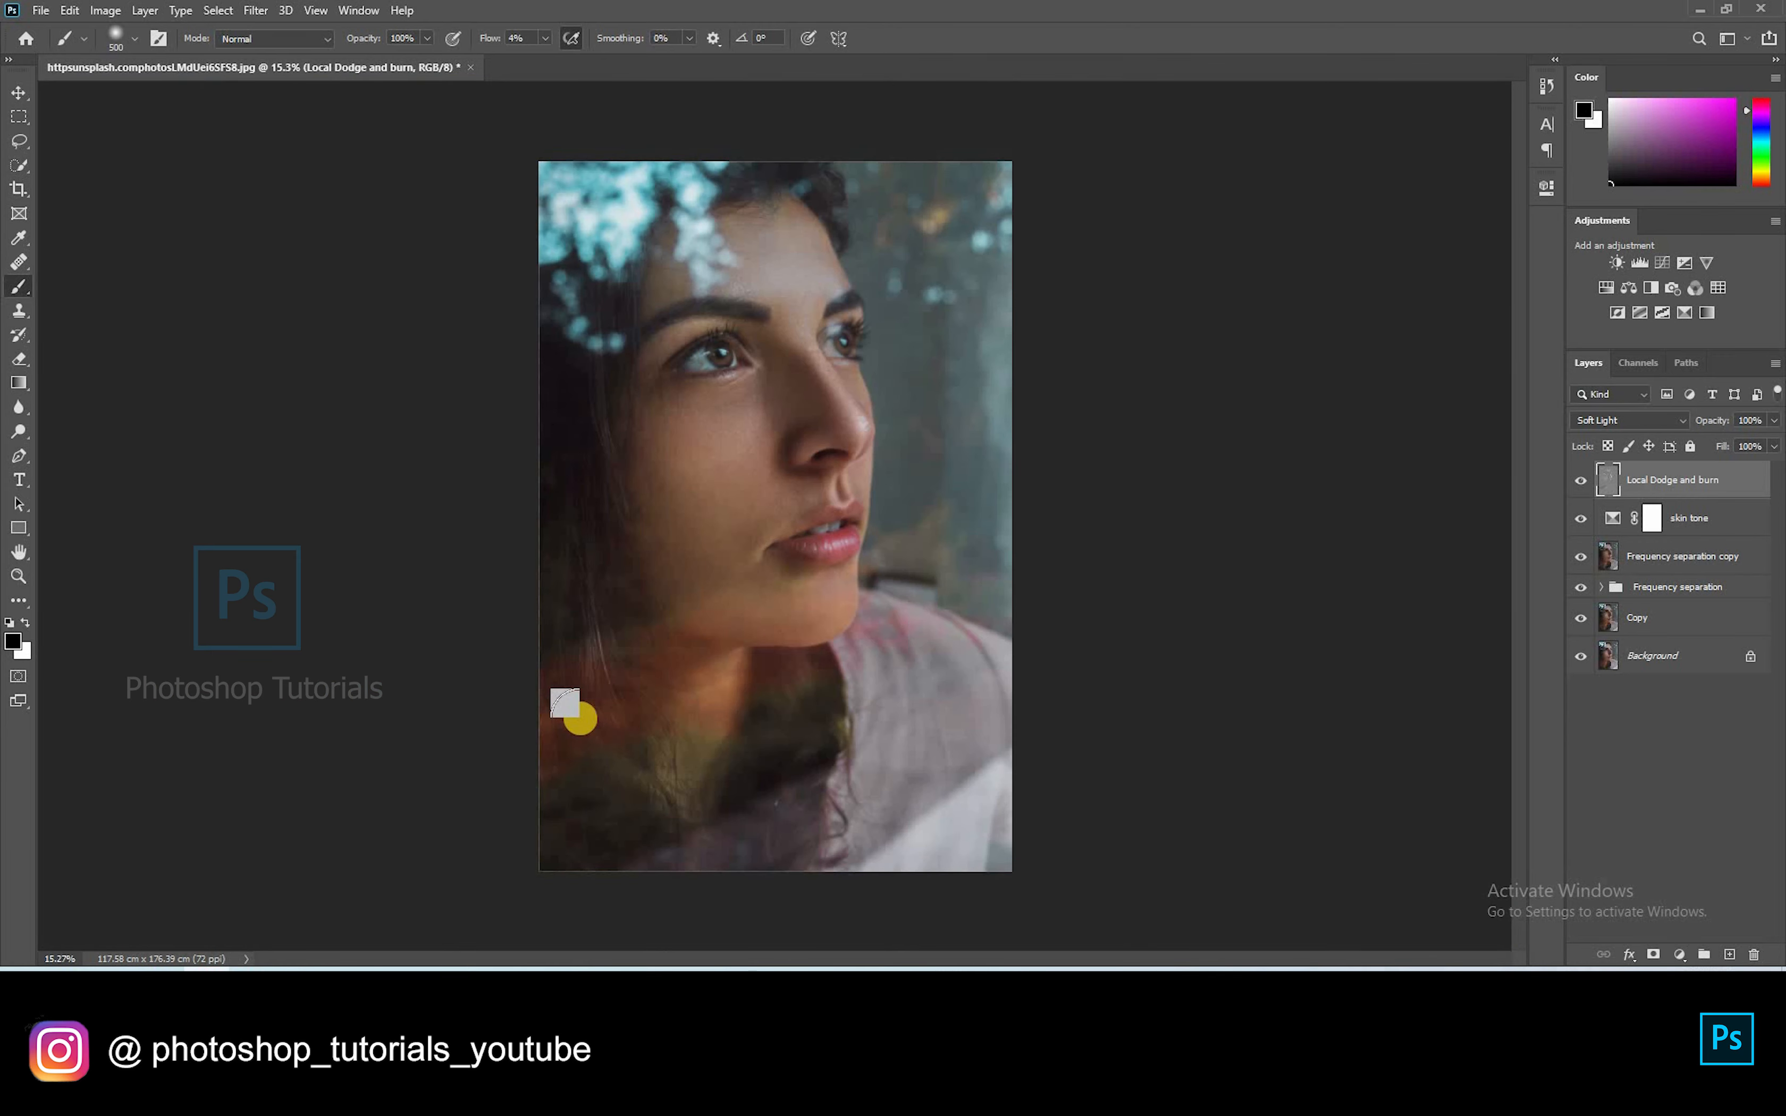
# Step: Darken the outer areas of the photo with the black brush enlarged to size 2100
pyautogui.scroll(1, 576, 721)
pyautogui.press('[')
pyautogui.press('[')
pyautogui.press(']')
pyautogui.press(']')
pyautogui.press(']')
pyautogui.press(']')
pyautogui.press(']')
pyautogui.press(']')
pyautogui.press(']')
pyautogui.press(']')
pyautogui.press(']')
pyautogui.press(']')
pyautogui.press(']')
pyautogui.press(']')
pyautogui.press(']')
pyautogui.press(']')
pyautogui.press(']')
pyautogui.press(']')
pyautogui.press(']')
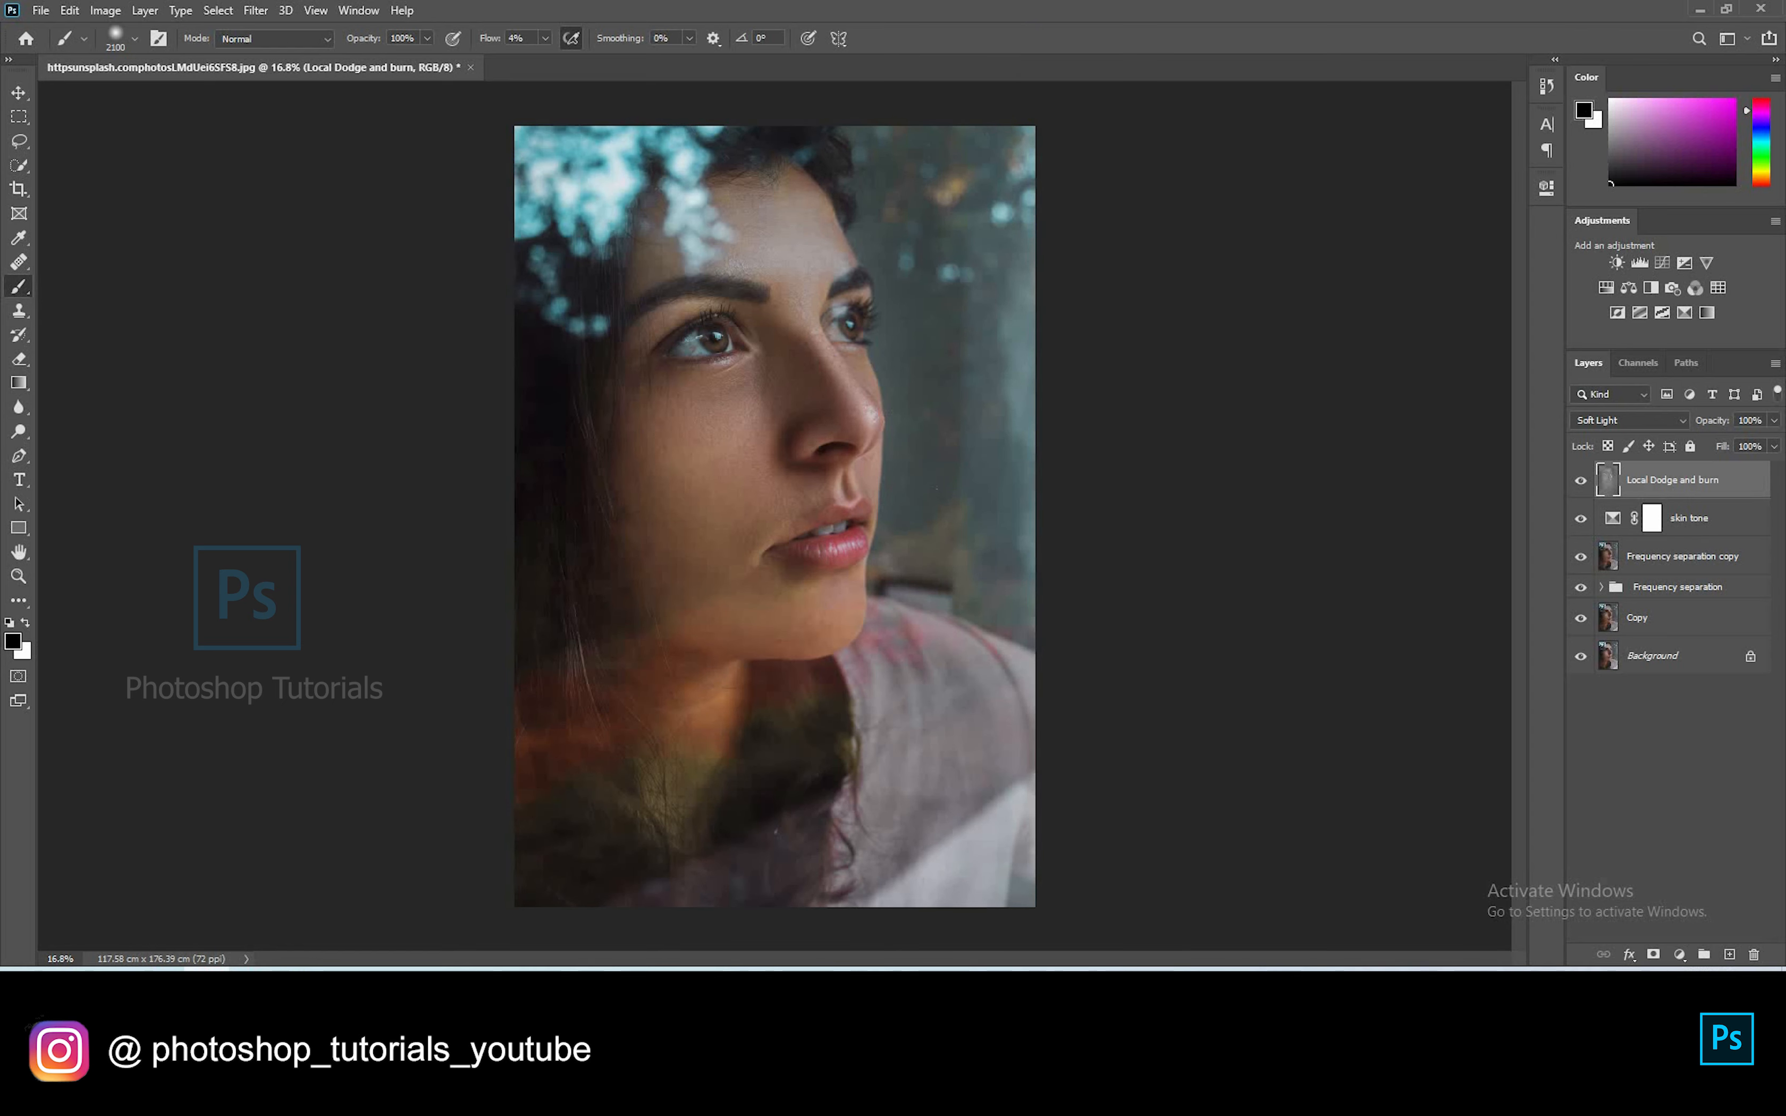
# Step: Switch to white on the Local Dodge and burn layer and brighten the cheek, reducing the brush from 500 to 125
pyautogui.click(1664, 782)
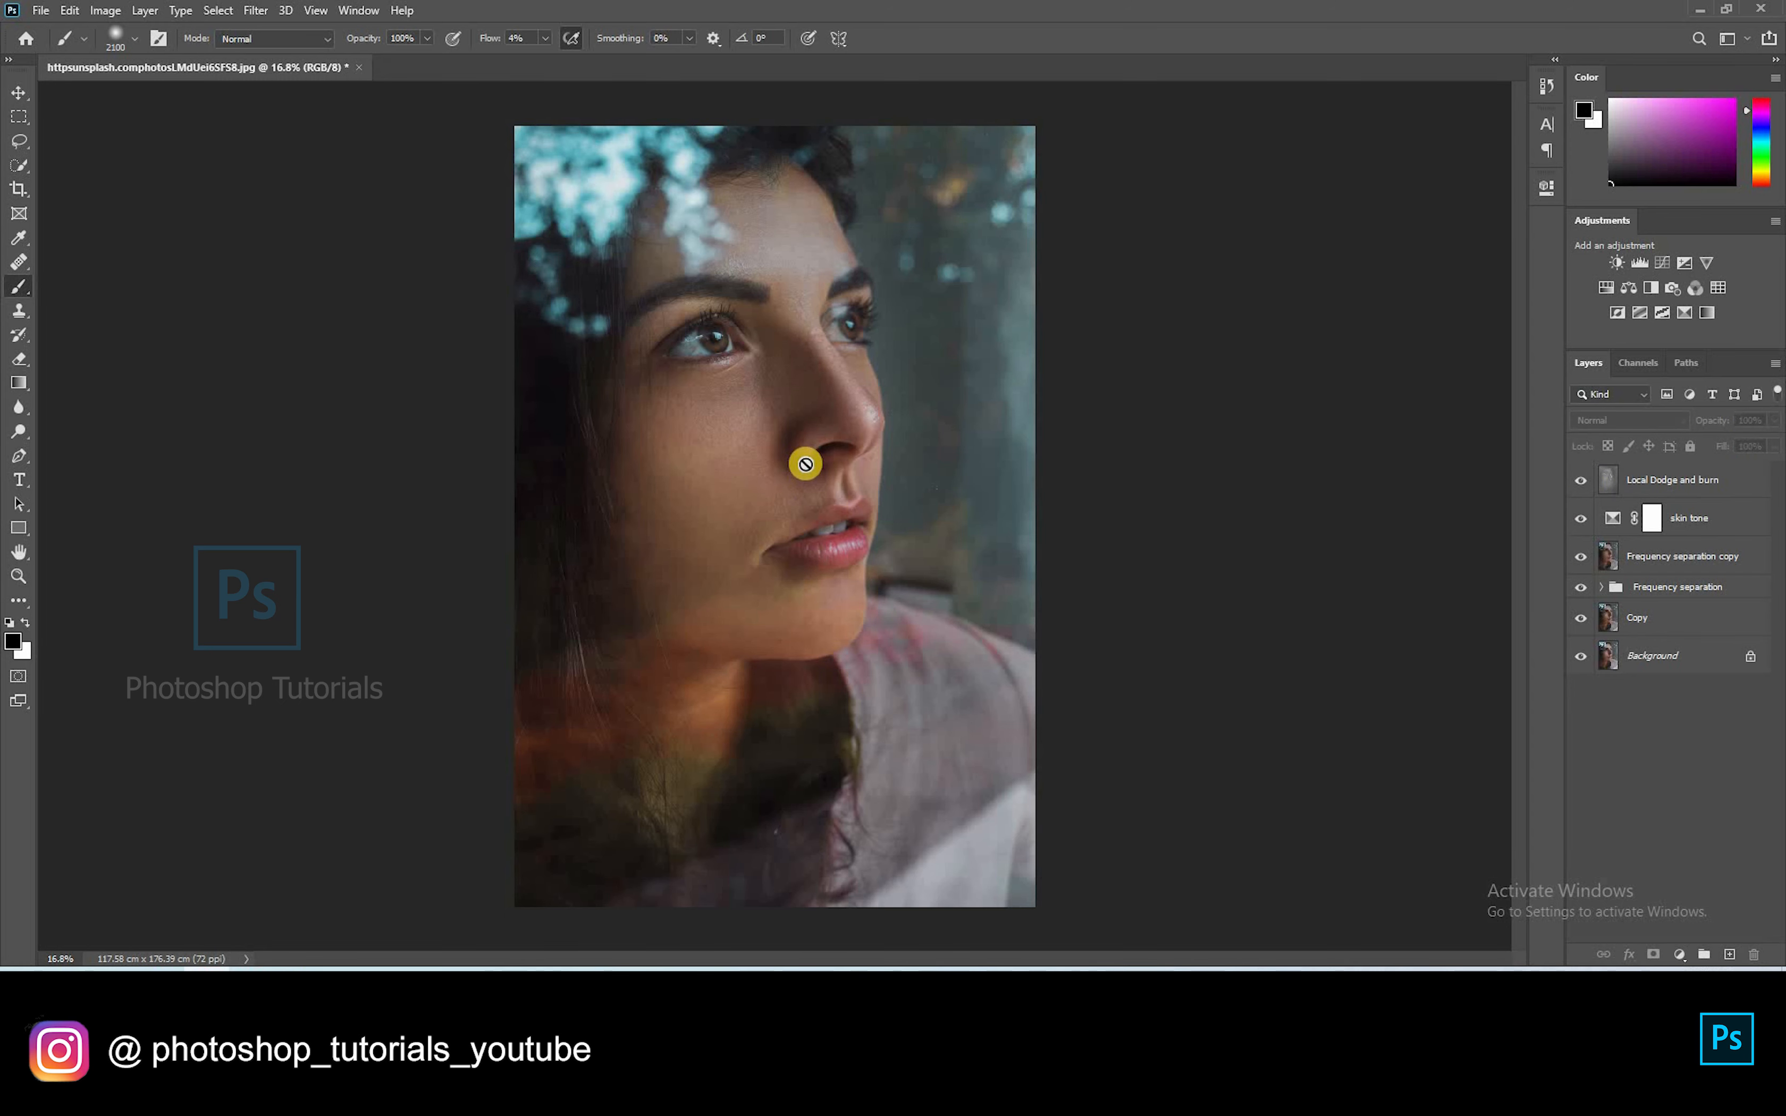
pyautogui.click(1660, 480)
pyautogui.press('[')
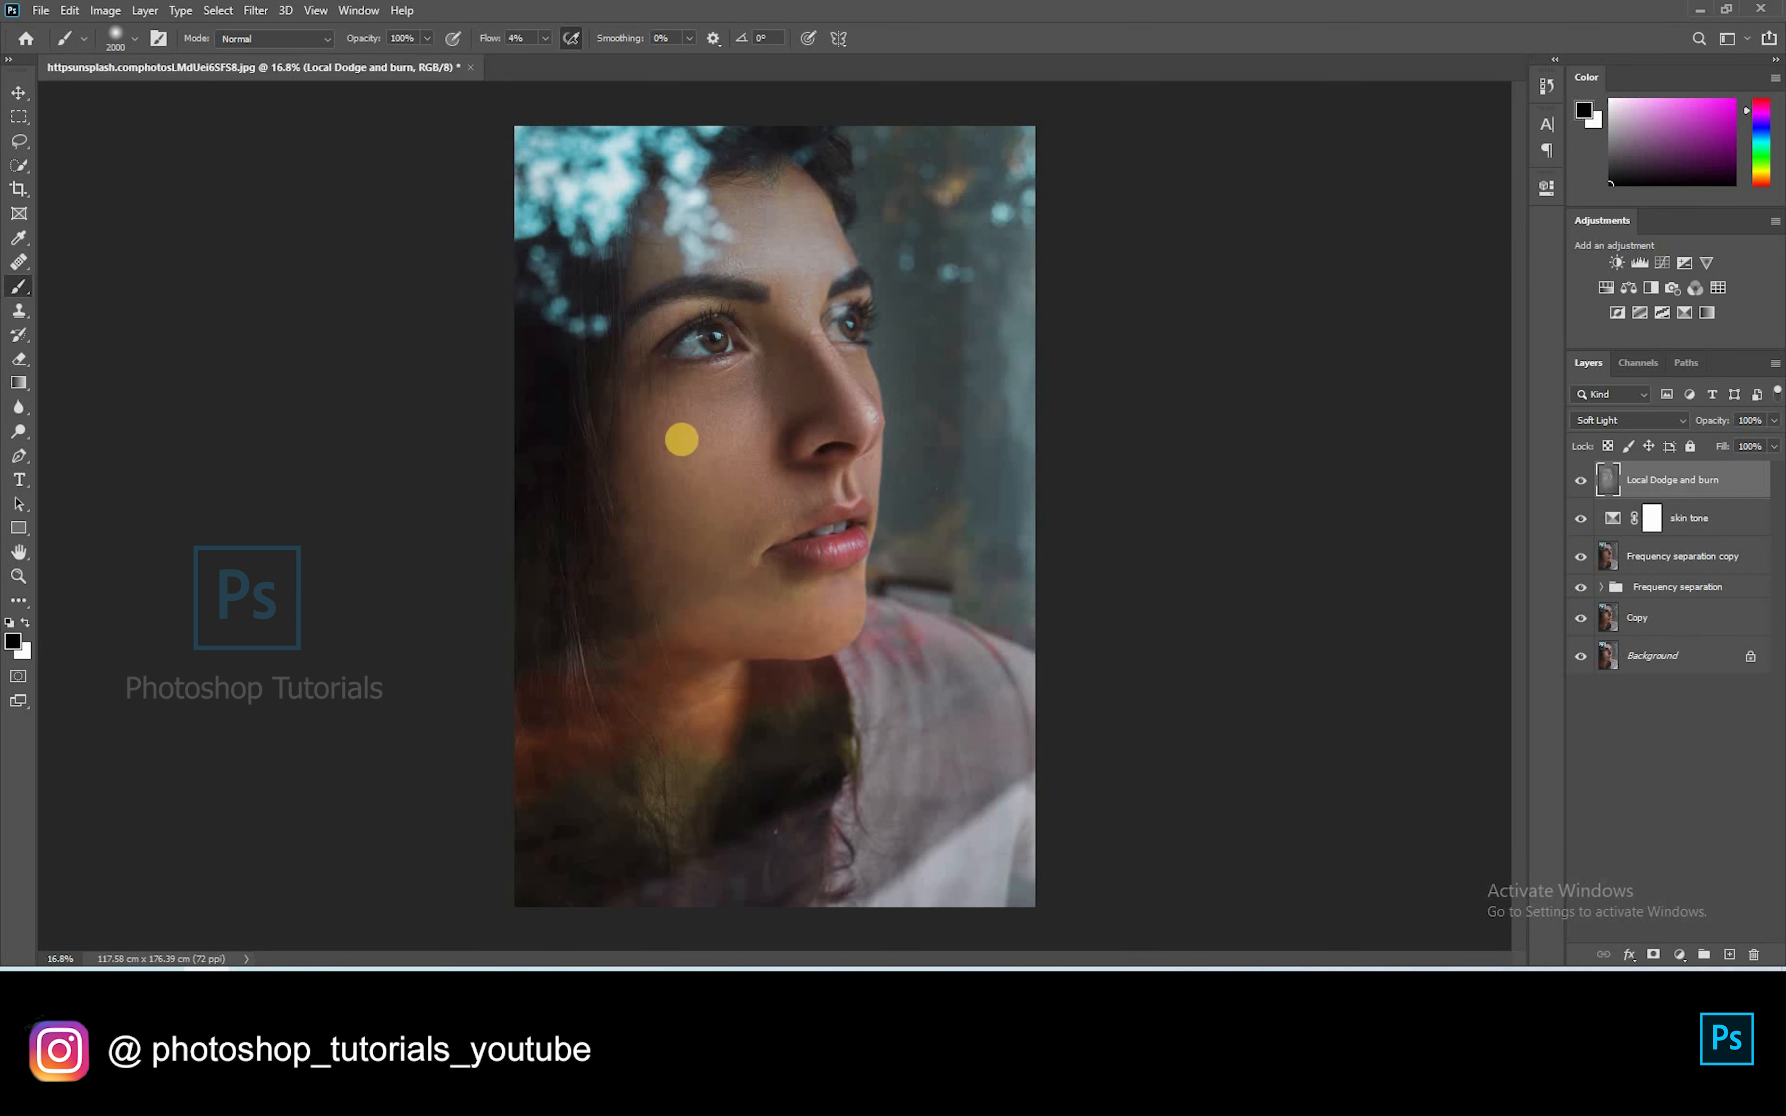
pyautogui.press('[')
pyautogui.press('[')
pyautogui.press('[')
pyautogui.press('[')
pyautogui.press('[')
pyautogui.press('[')
pyautogui.press('[')
pyautogui.press('[')
pyautogui.press('[')
pyautogui.press('[')
pyautogui.press('[')
pyautogui.press('x')
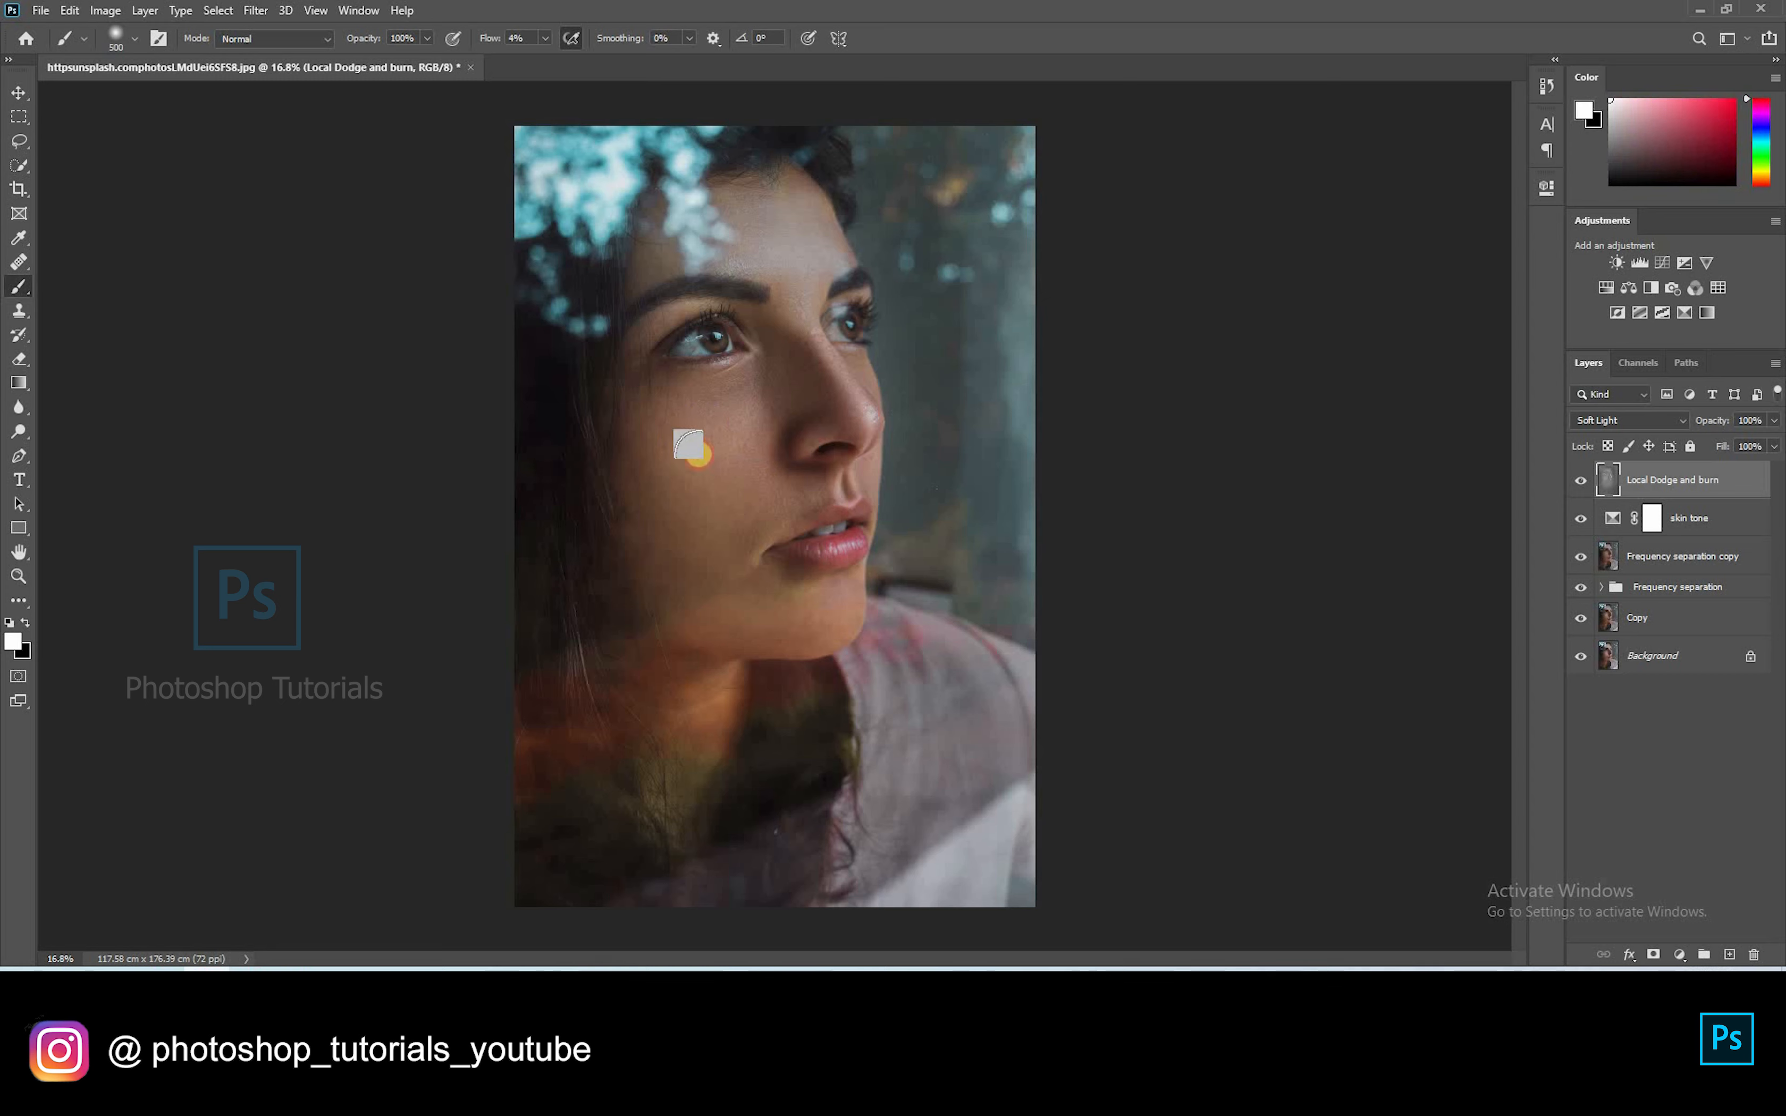
pyautogui.press('[')
pyautogui.press('[')
pyautogui.press('[')
pyautogui.press('[')
pyautogui.press('[')
pyautogui.press('[')
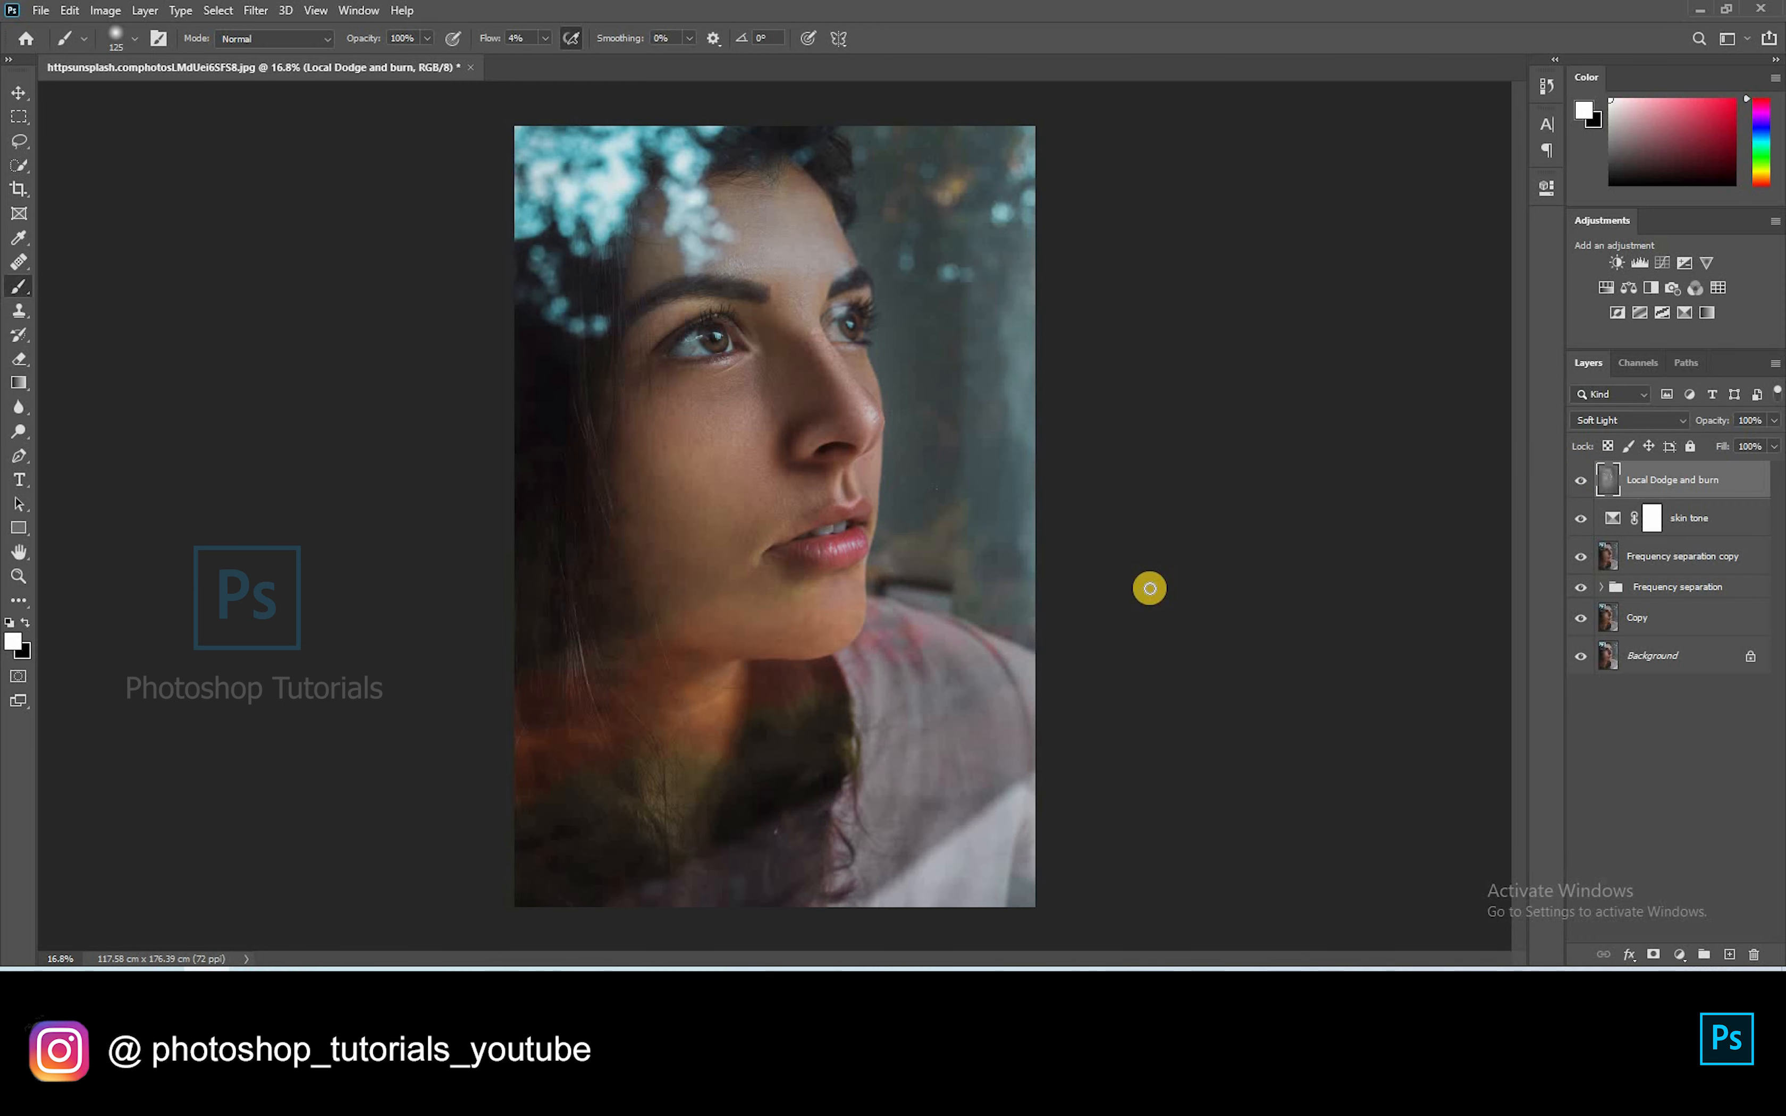
# Step: Add a Levels adjustment layer and set the red channel's midtones to 1.08 and white point to 187
pyautogui.click(1683, 313)
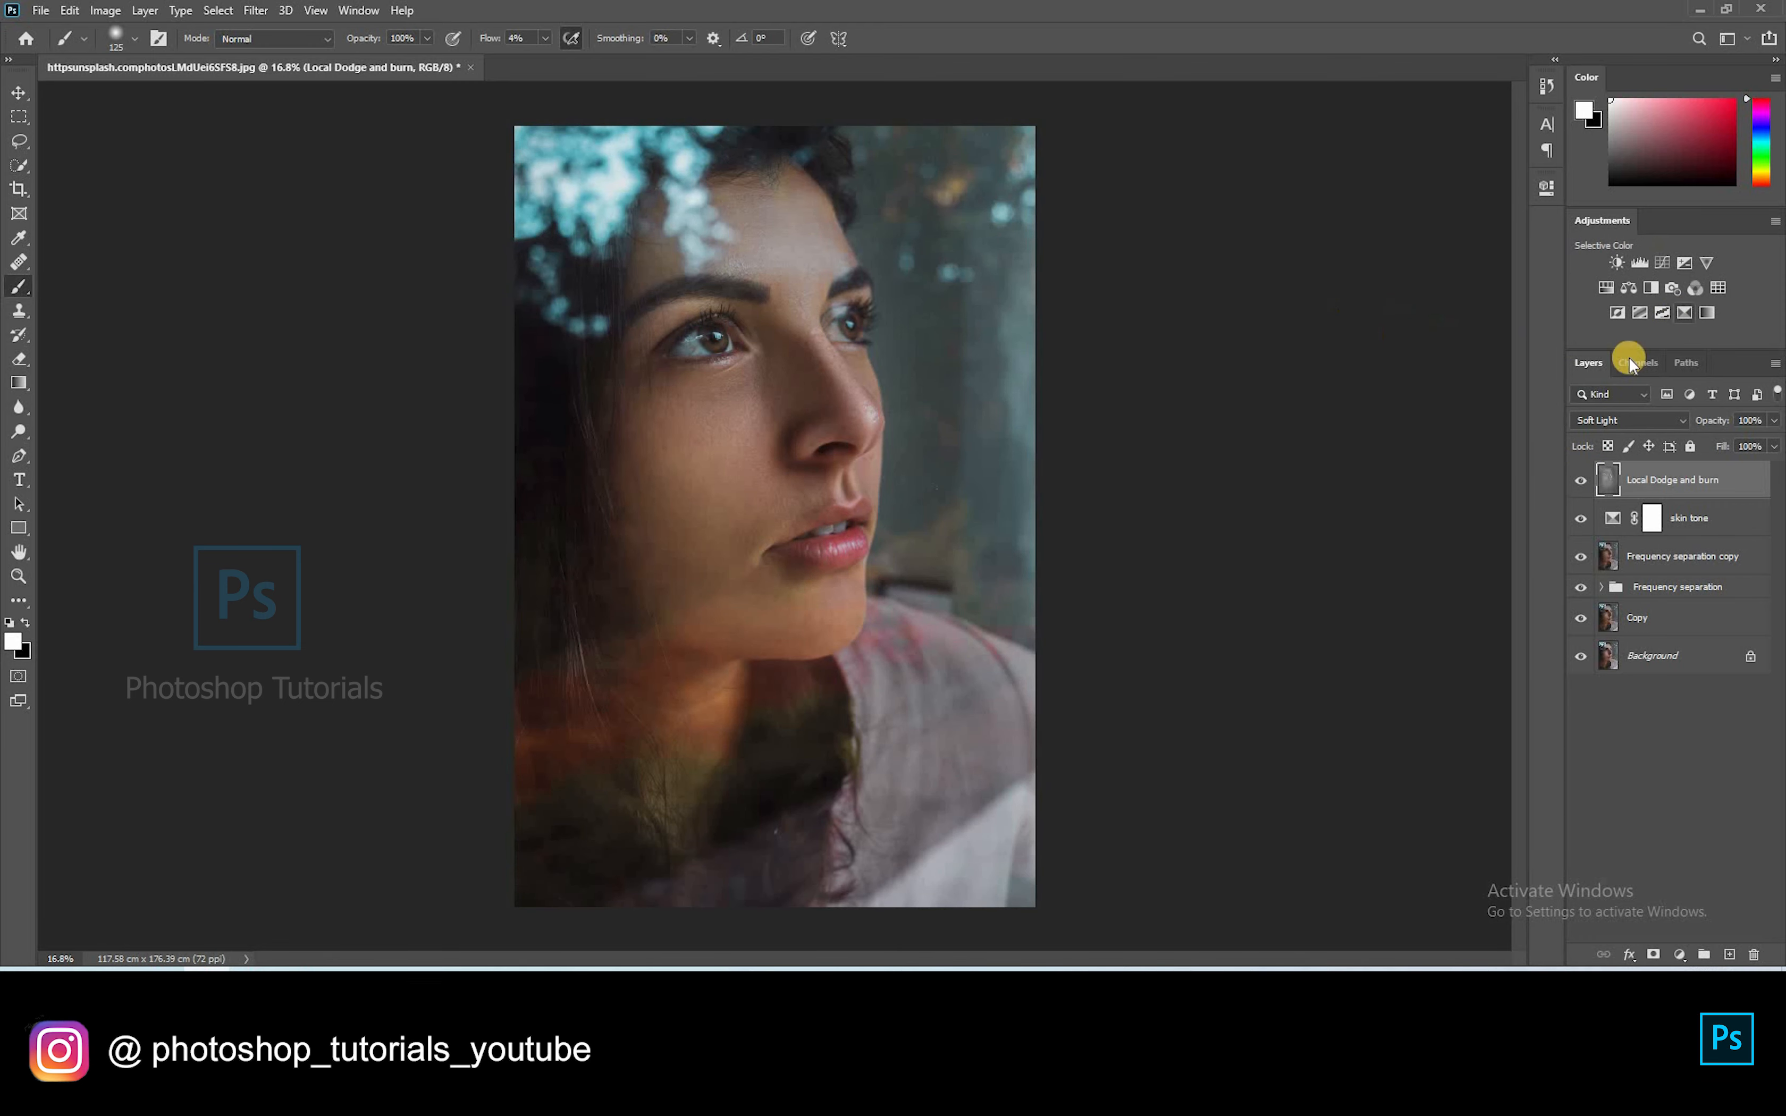
pyautogui.hotkey('ctrl', 'z')
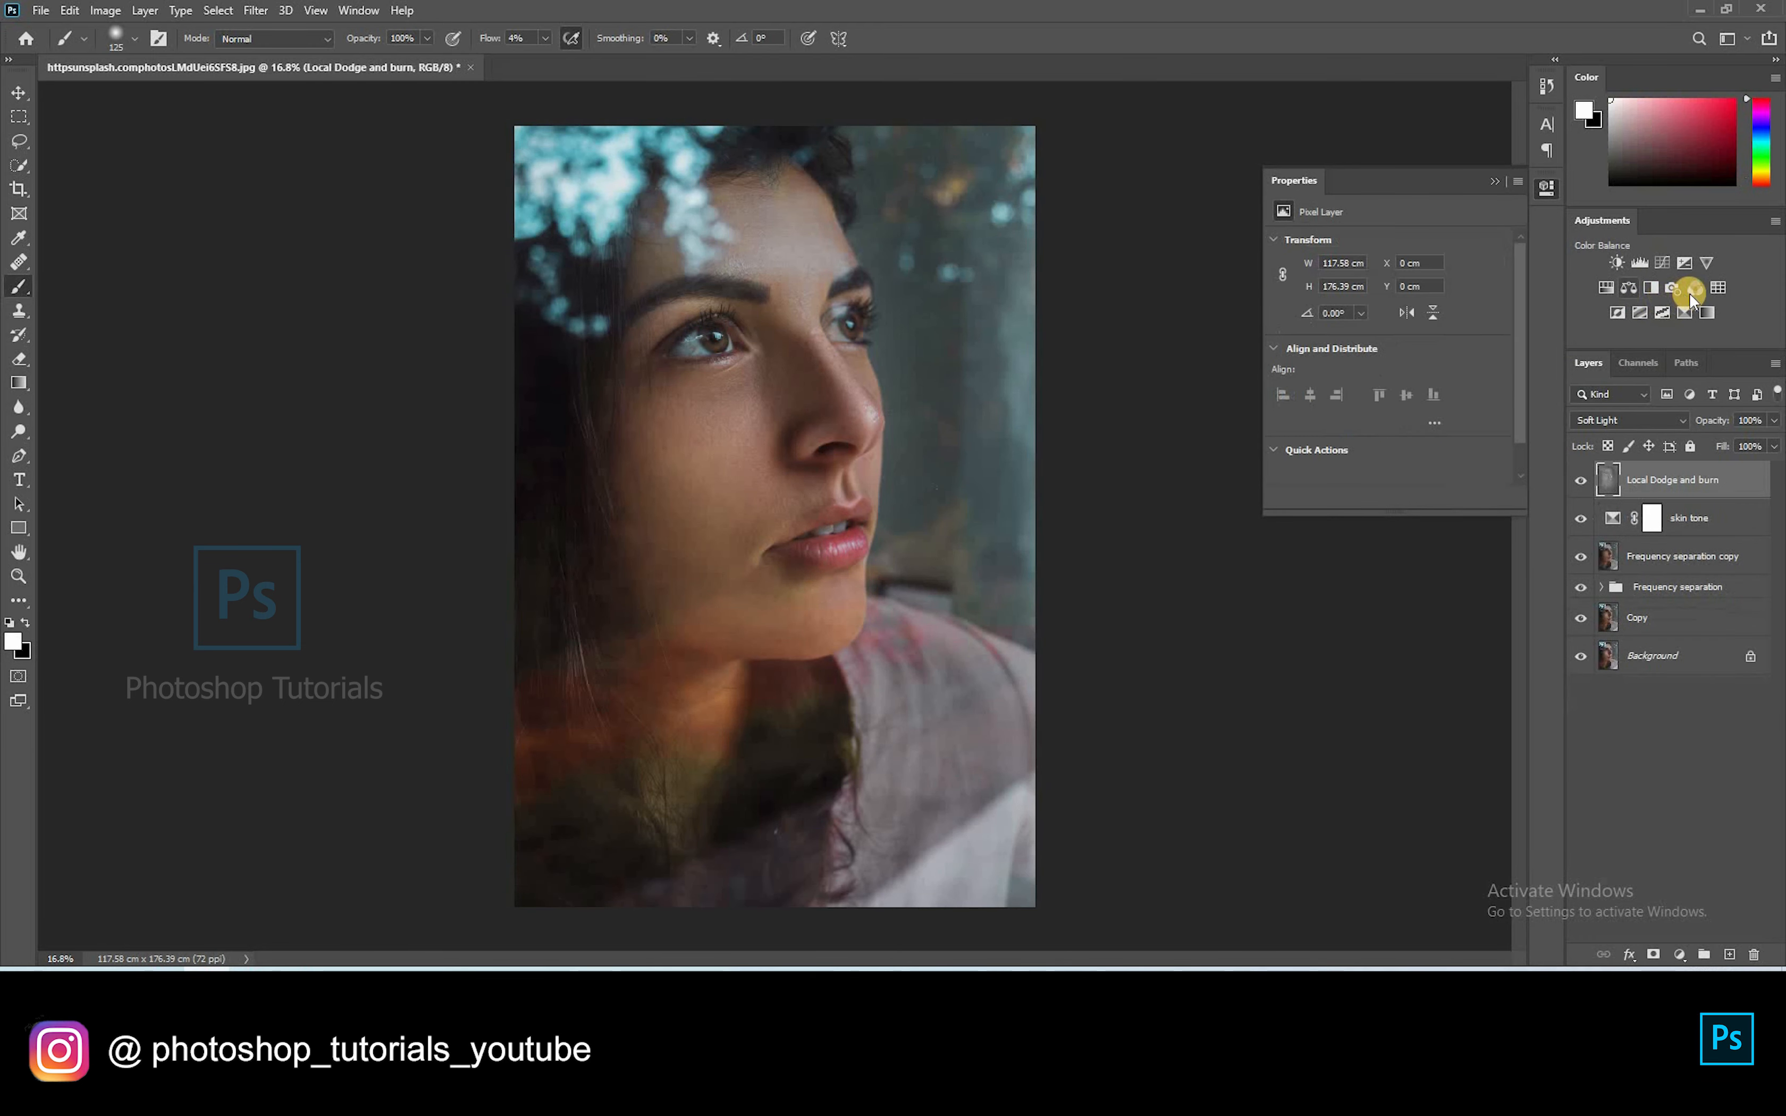
pyautogui.click(1640, 262)
pyautogui.click(1347, 278)
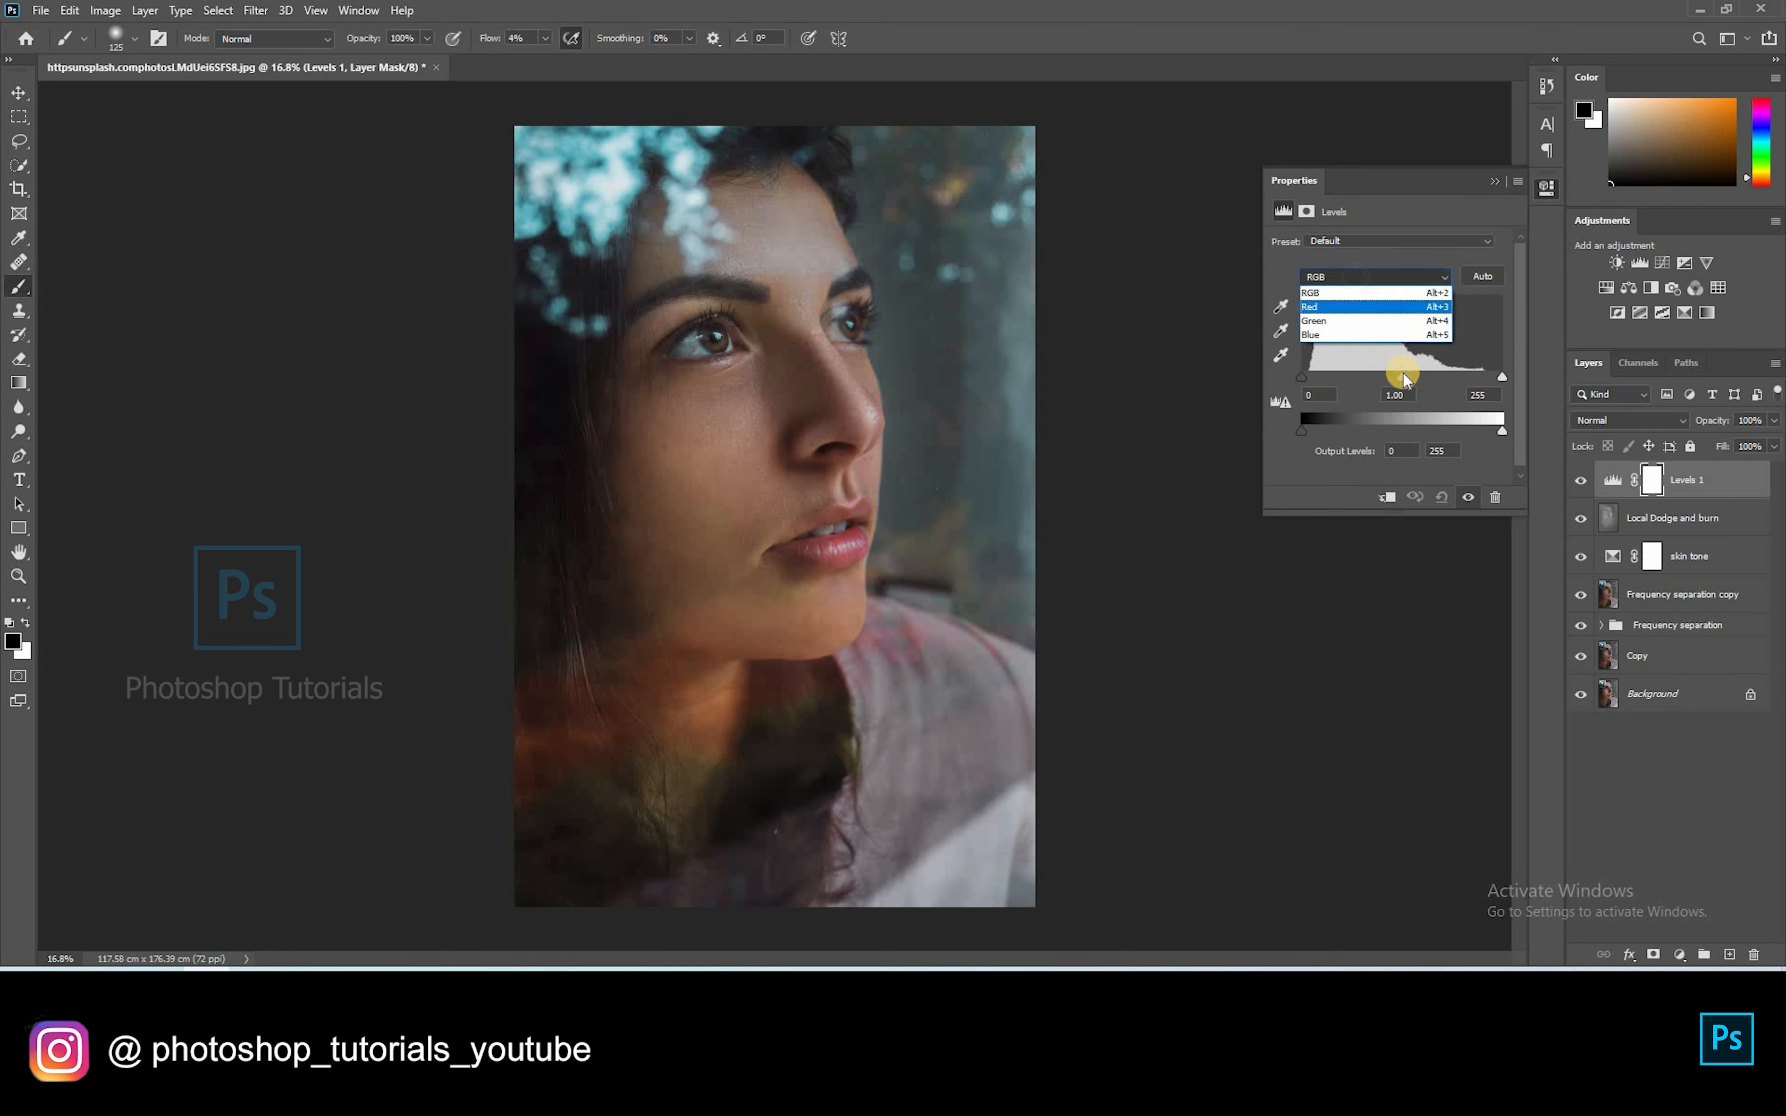
pyautogui.click(1329, 299)
pyautogui.moveTo(1395, 378); pyautogui.dragTo(1378, 378)
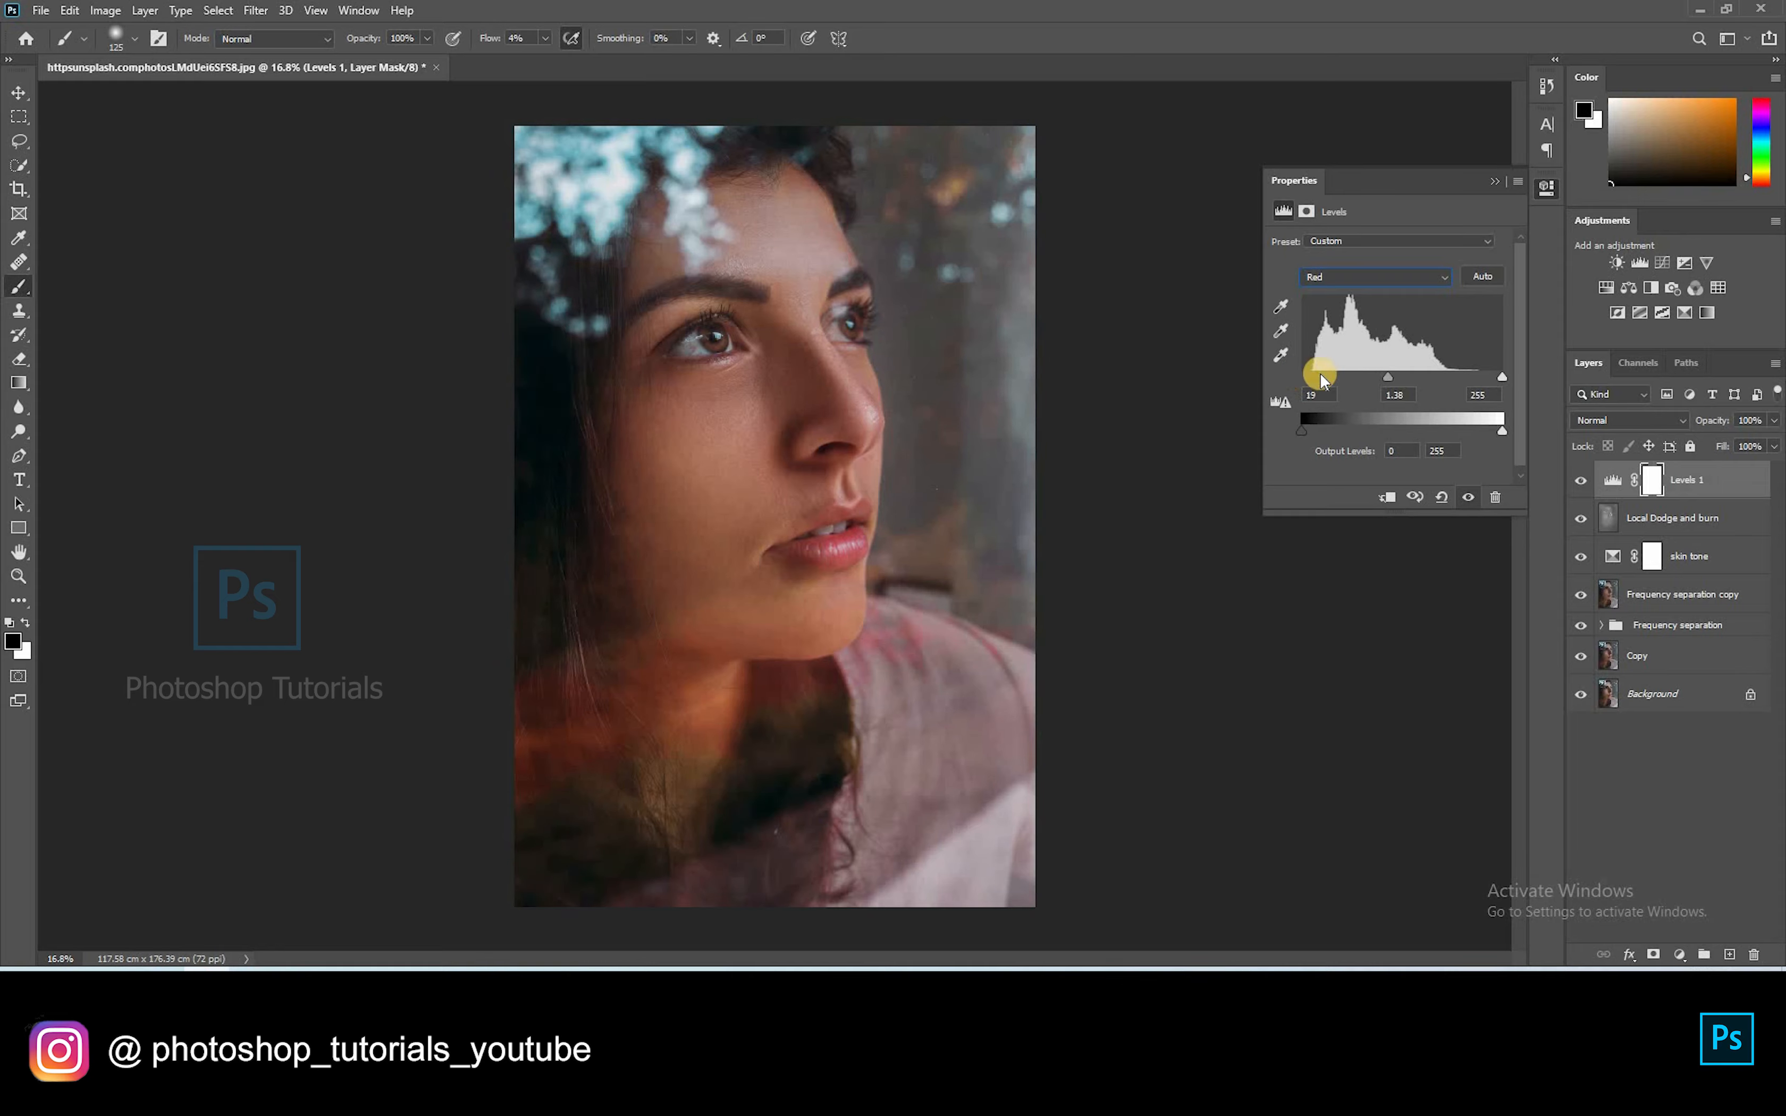
# Step: Adjust the green and blue channels' black points and midtones in the Levels layer for a warmer overall tone
pyautogui.click(1367, 279)
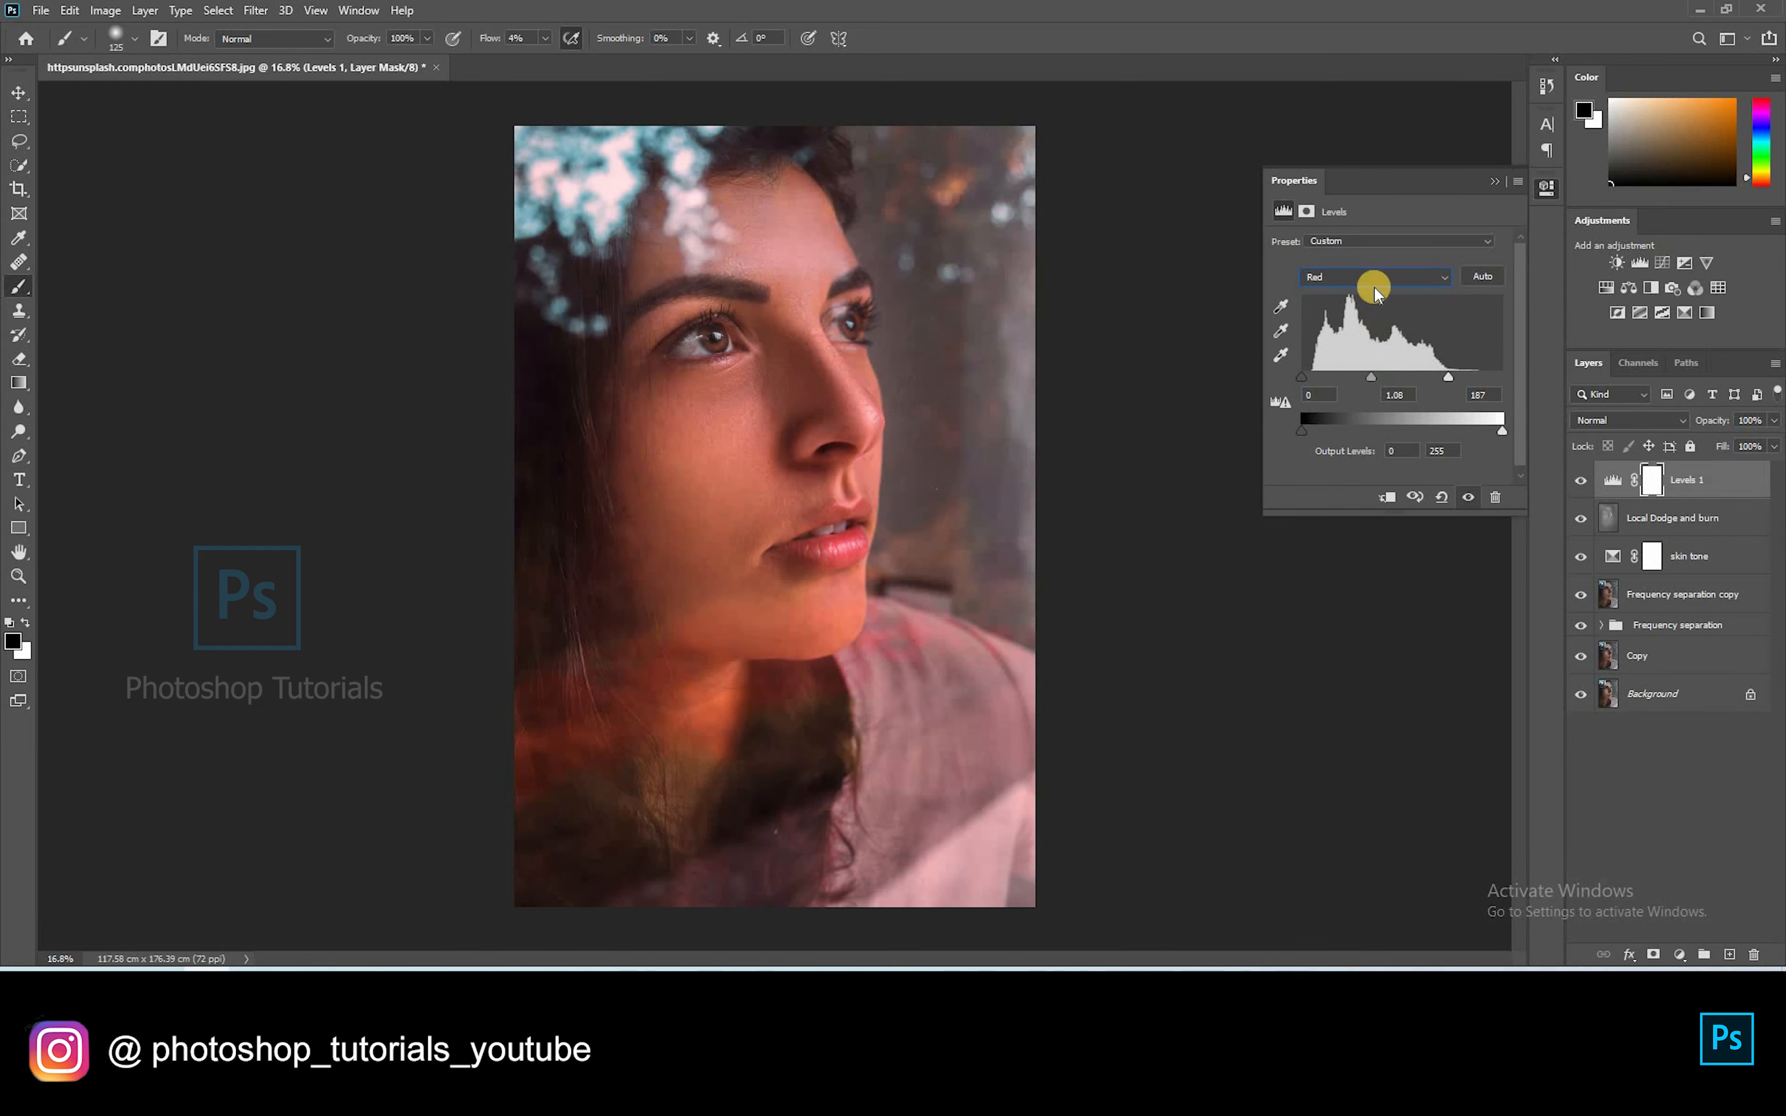
pyautogui.click(1332, 319)
pyautogui.moveTo(1397, 376); pyautogui.dragTo(1316, 378)
pyautogui.click(1340, 279)
pyautogui.click(1325, 341)
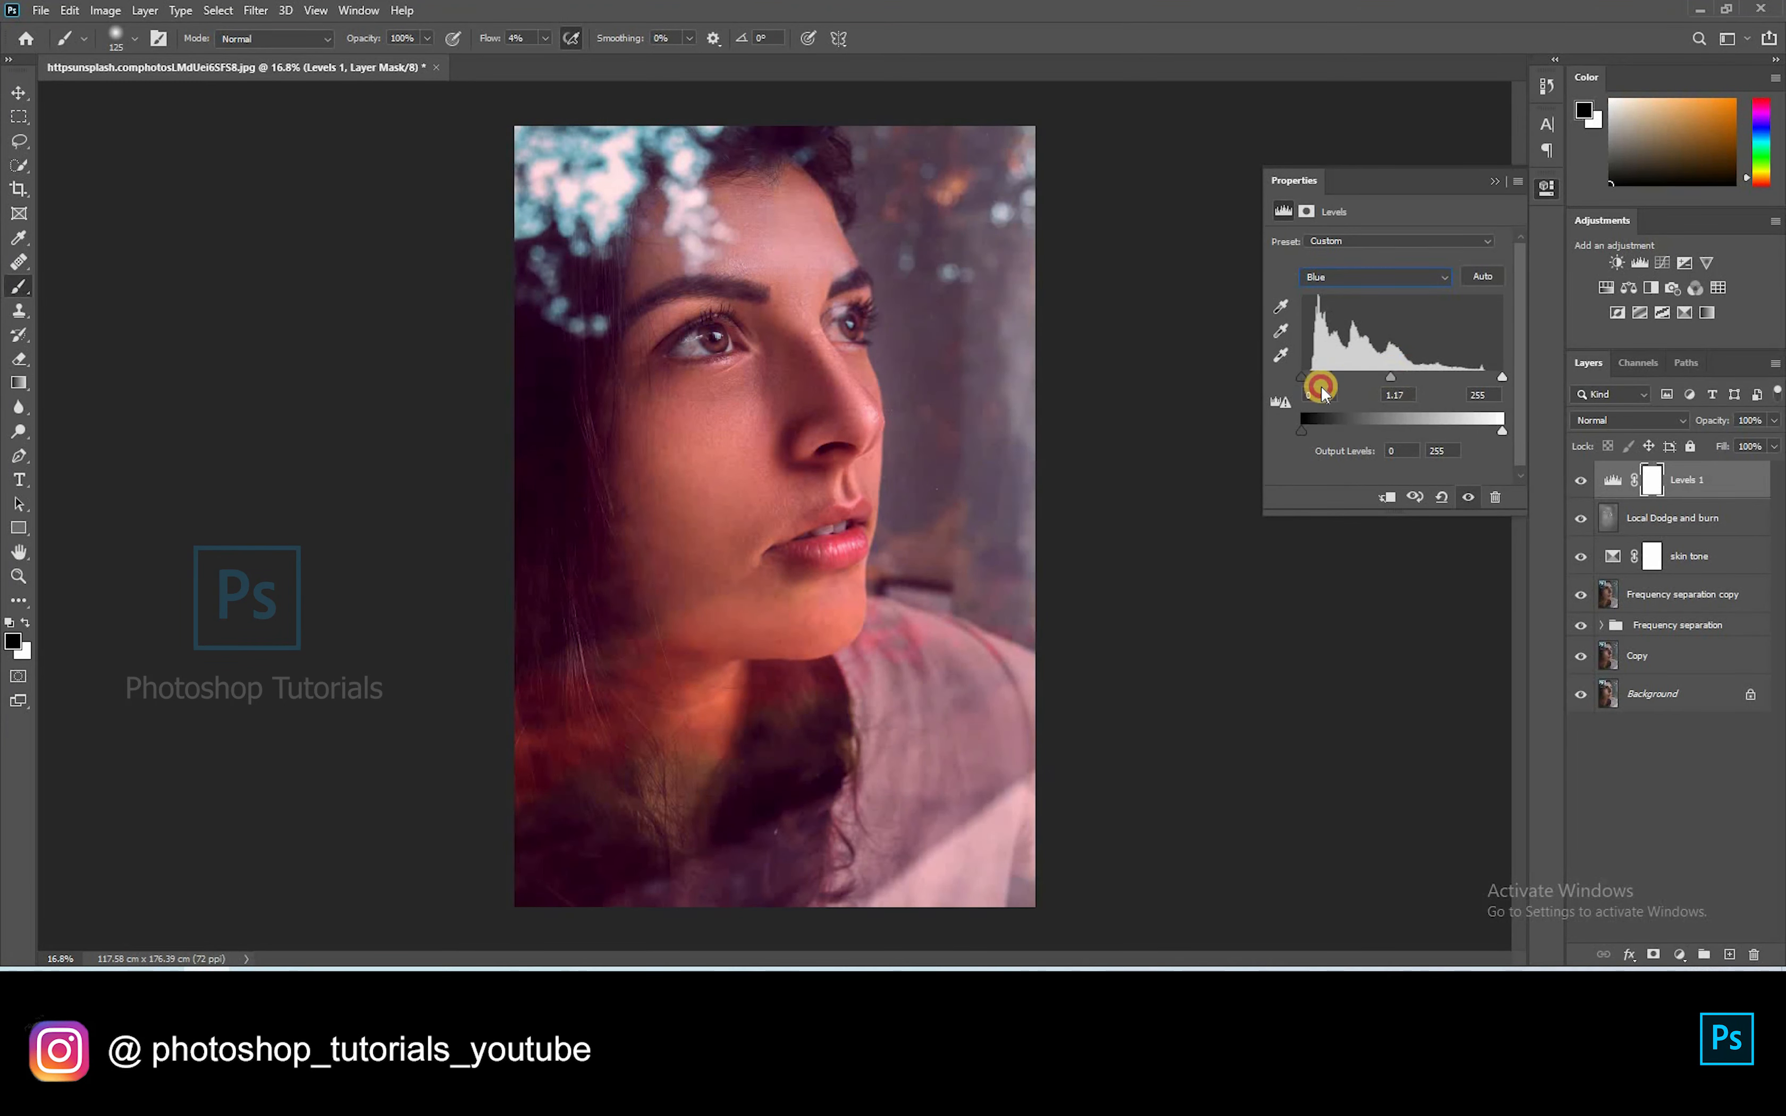
pyautogui.moveTo(1323, 374); pyautogui.dragTo(1320, 378)
pyautogui.moveTo(1413, 377); pyautogui.dragTo(1416, 378)
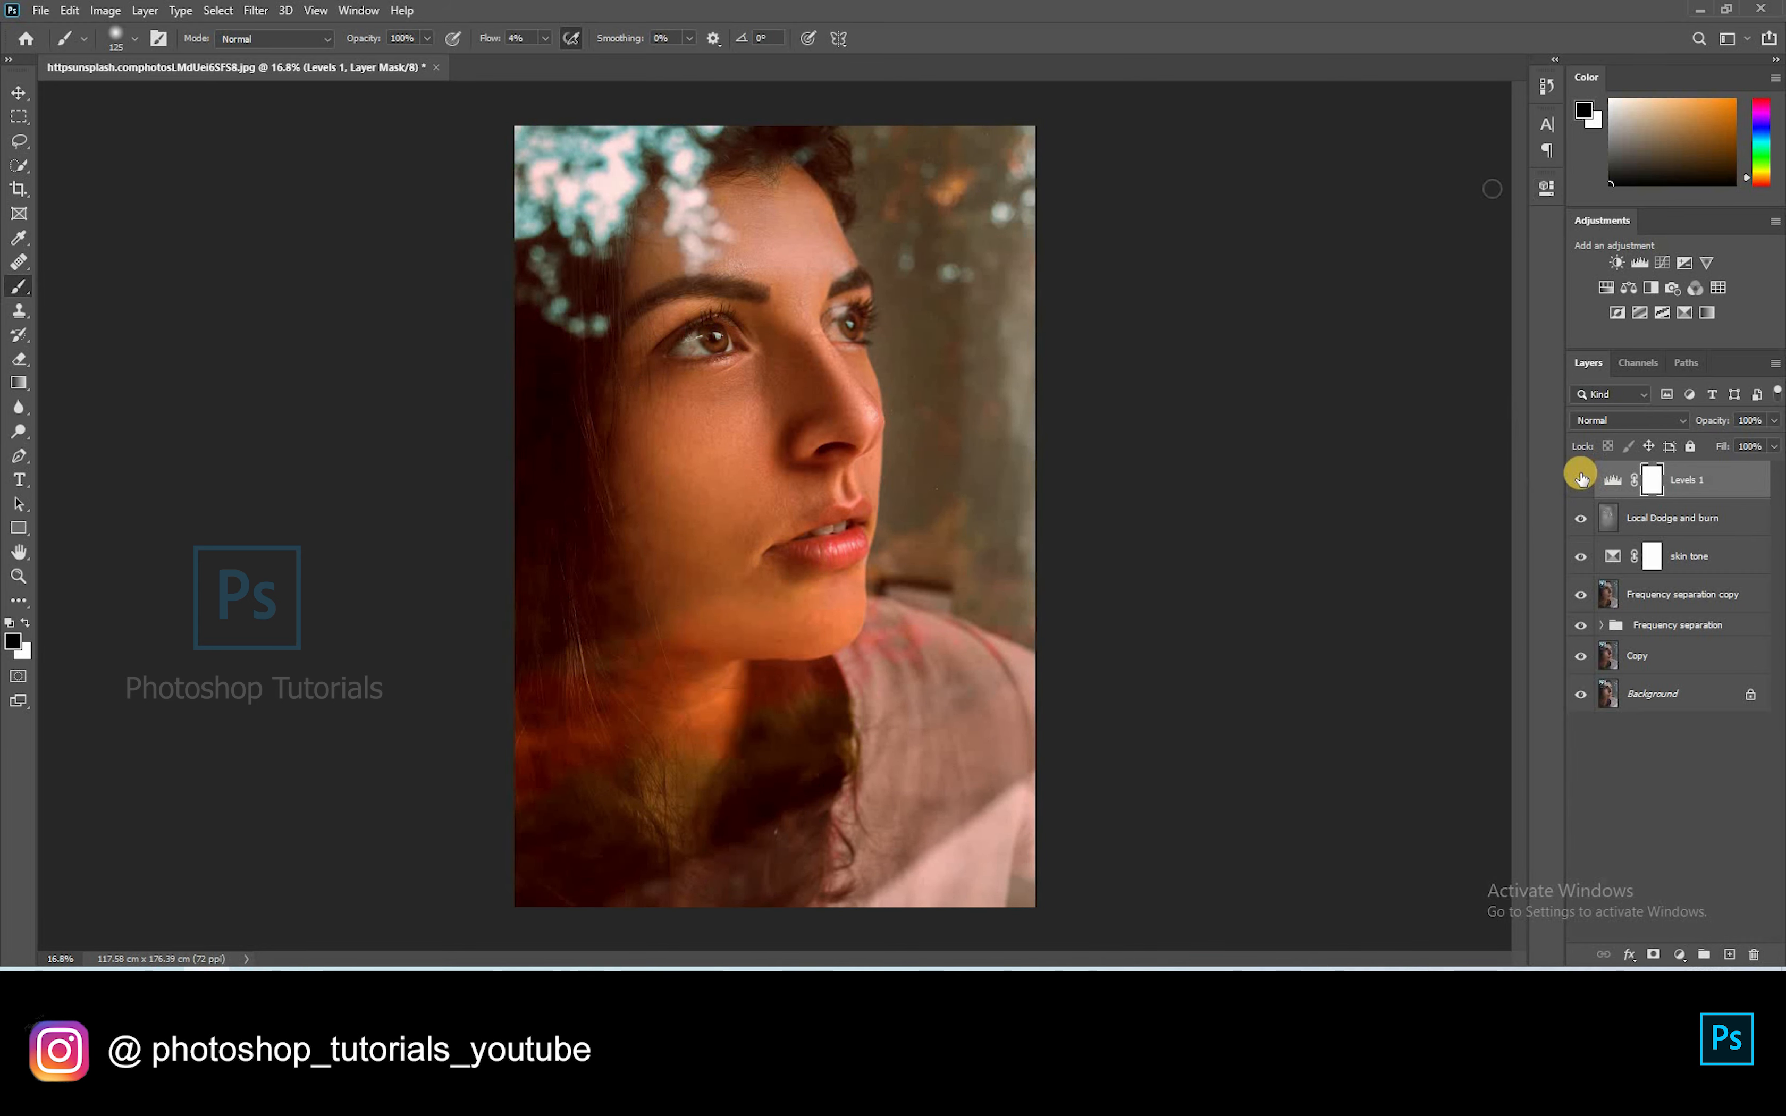
# Step: Add a Channel Mixer adjustment layer with the red output channel at red +92, green about +38 and blue -107
pyautogui.scroll(5, 849, 319)
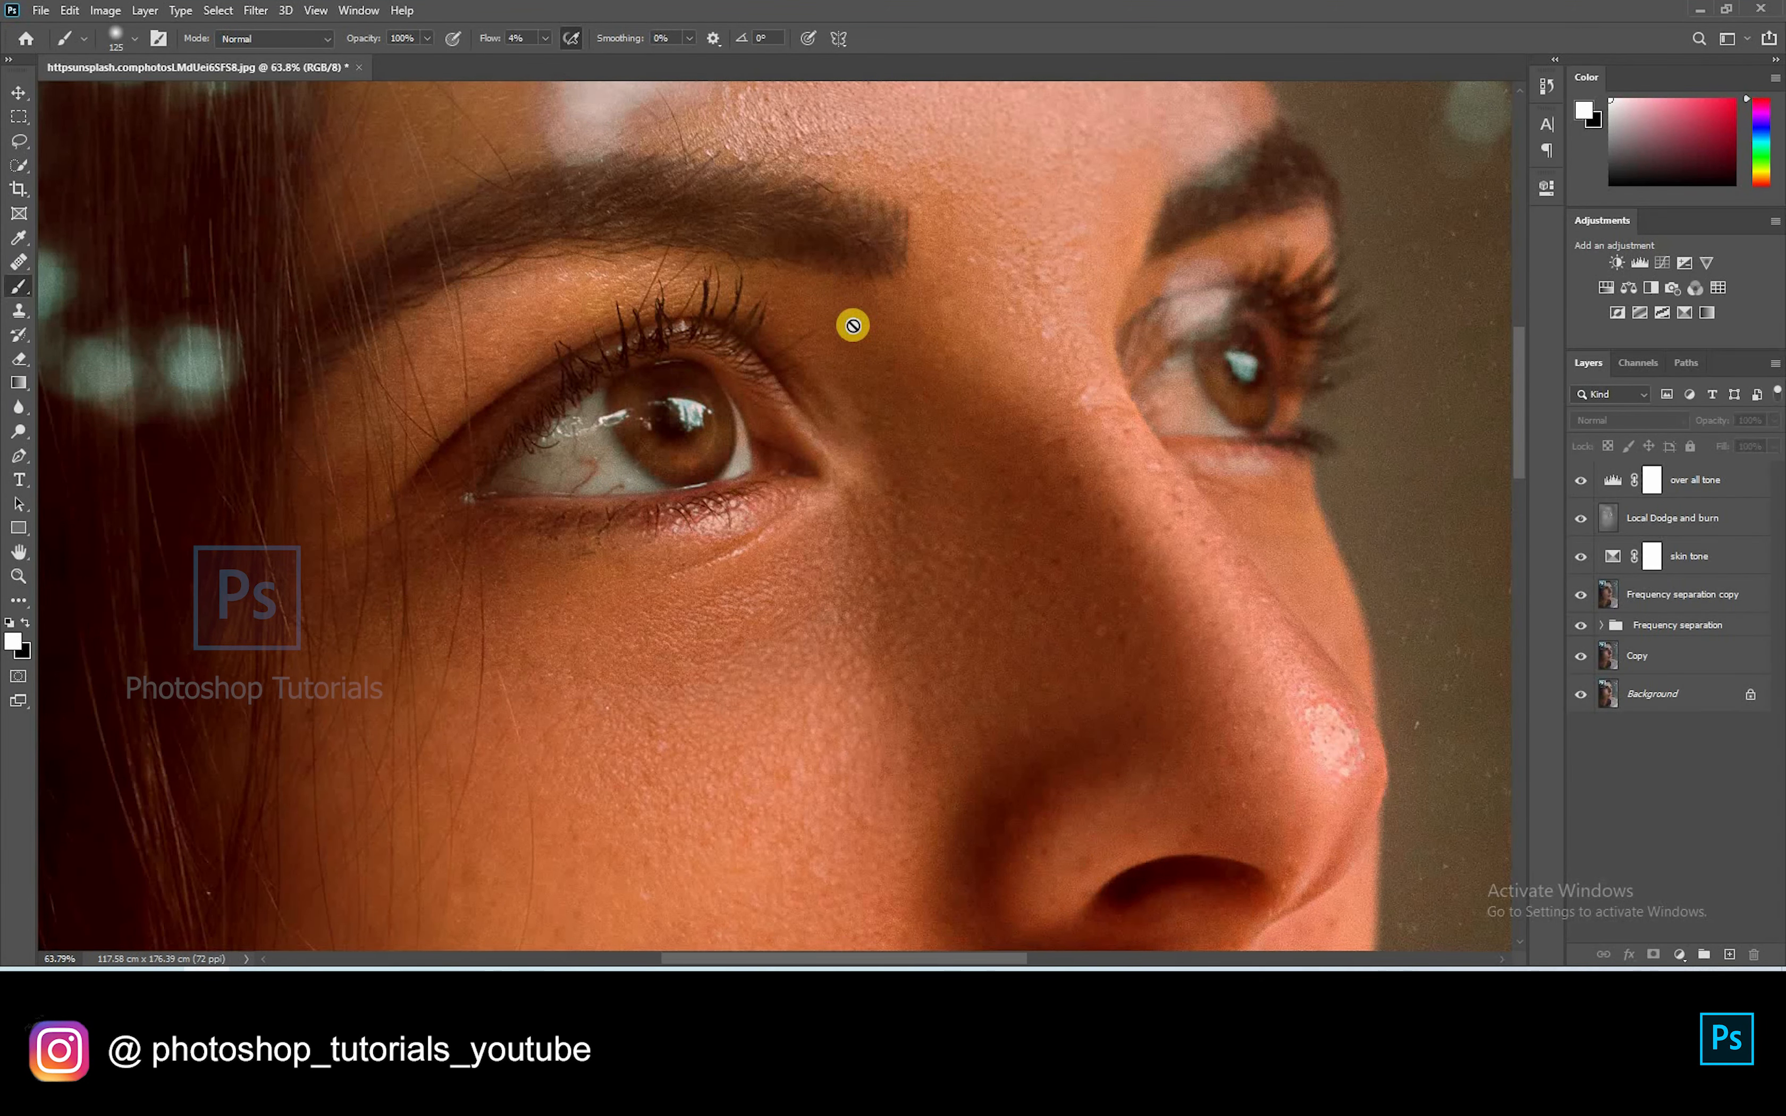
pyautogui.scroll(-5, 852, 325)
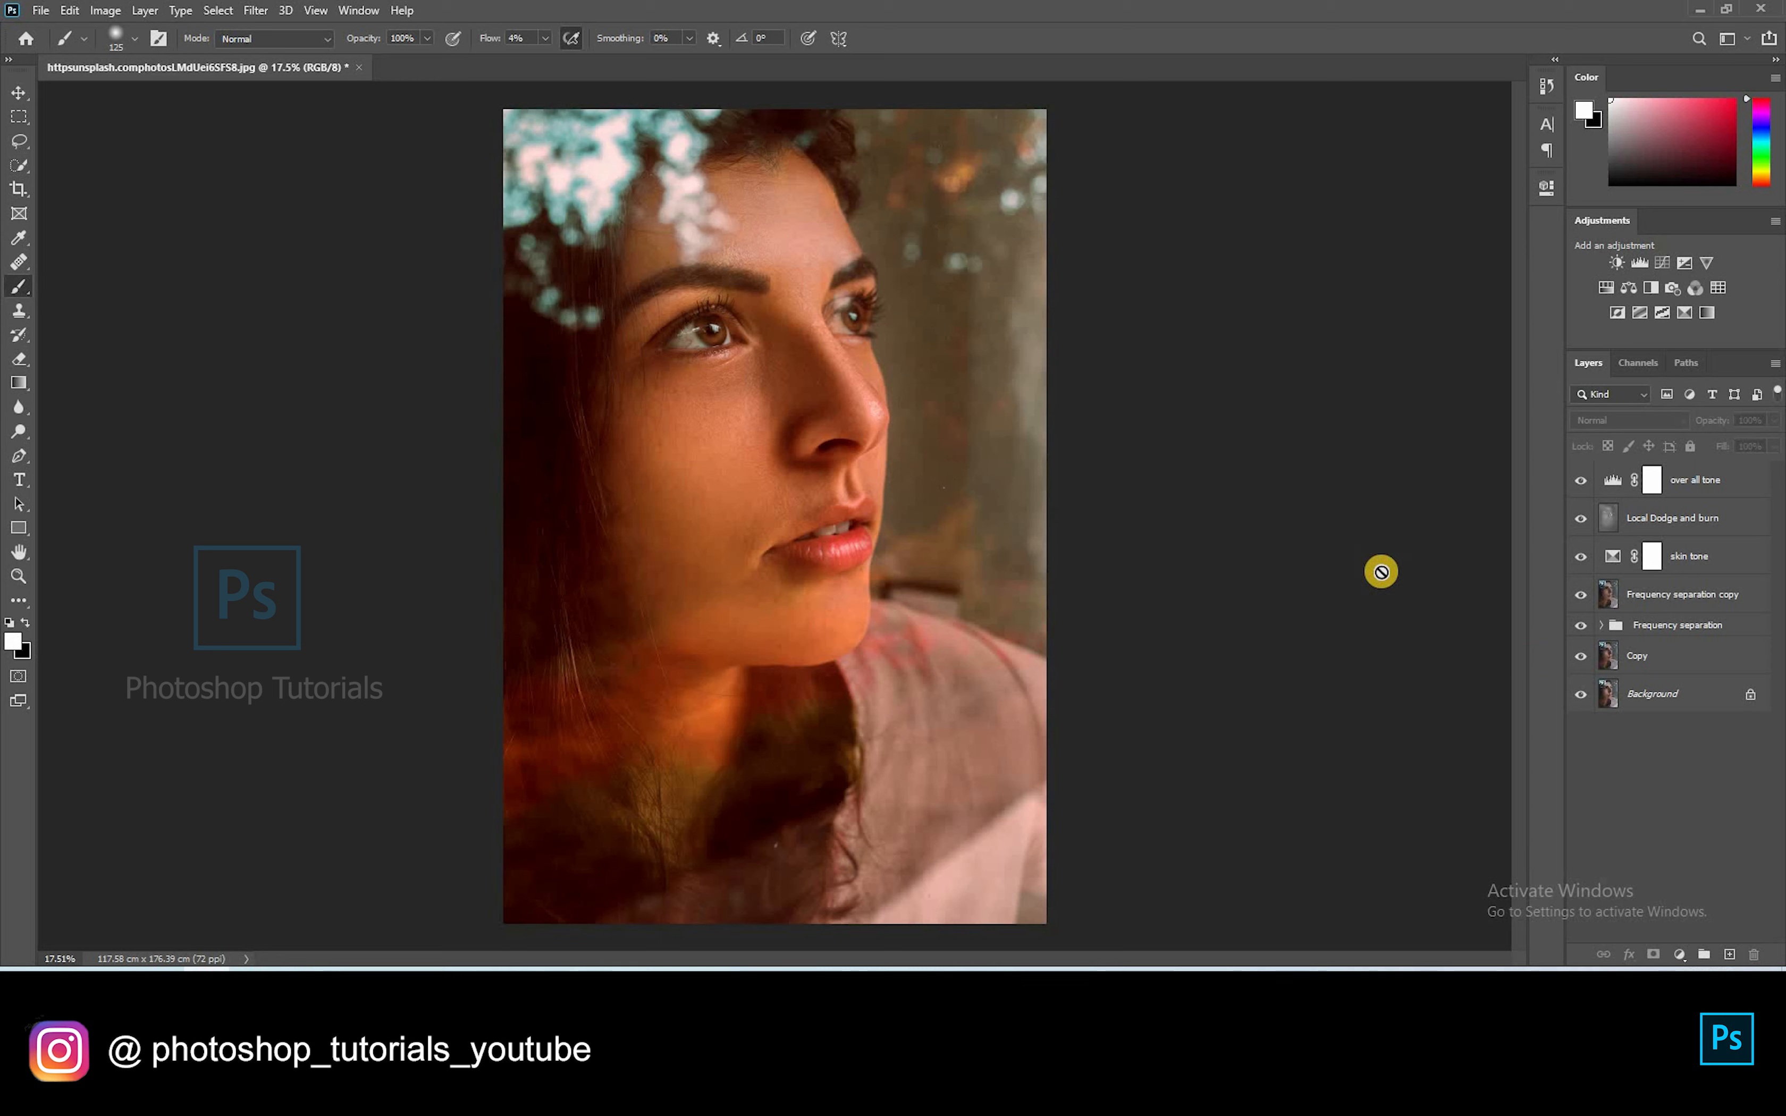
pyautogui.click(1694, 287)
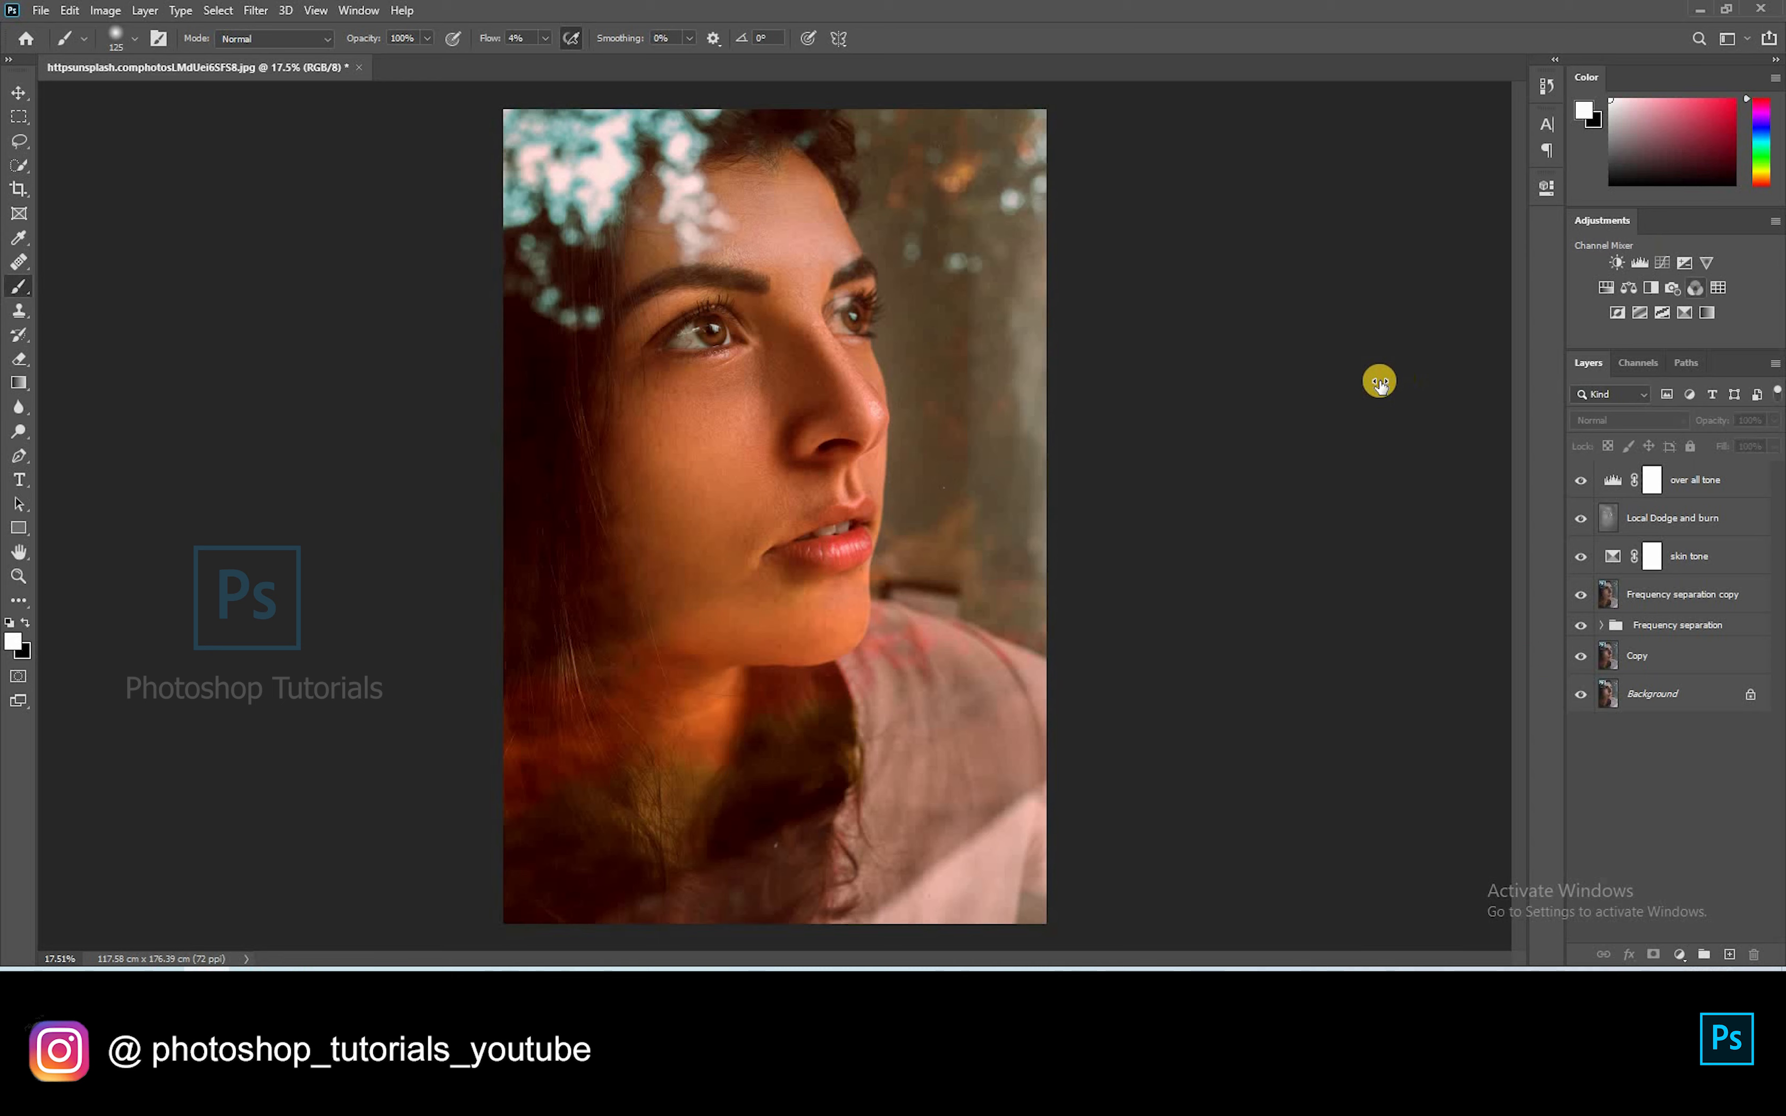
pyautogui.moveTo(1388, 370); pyautogui.dragTo(1412, 366)
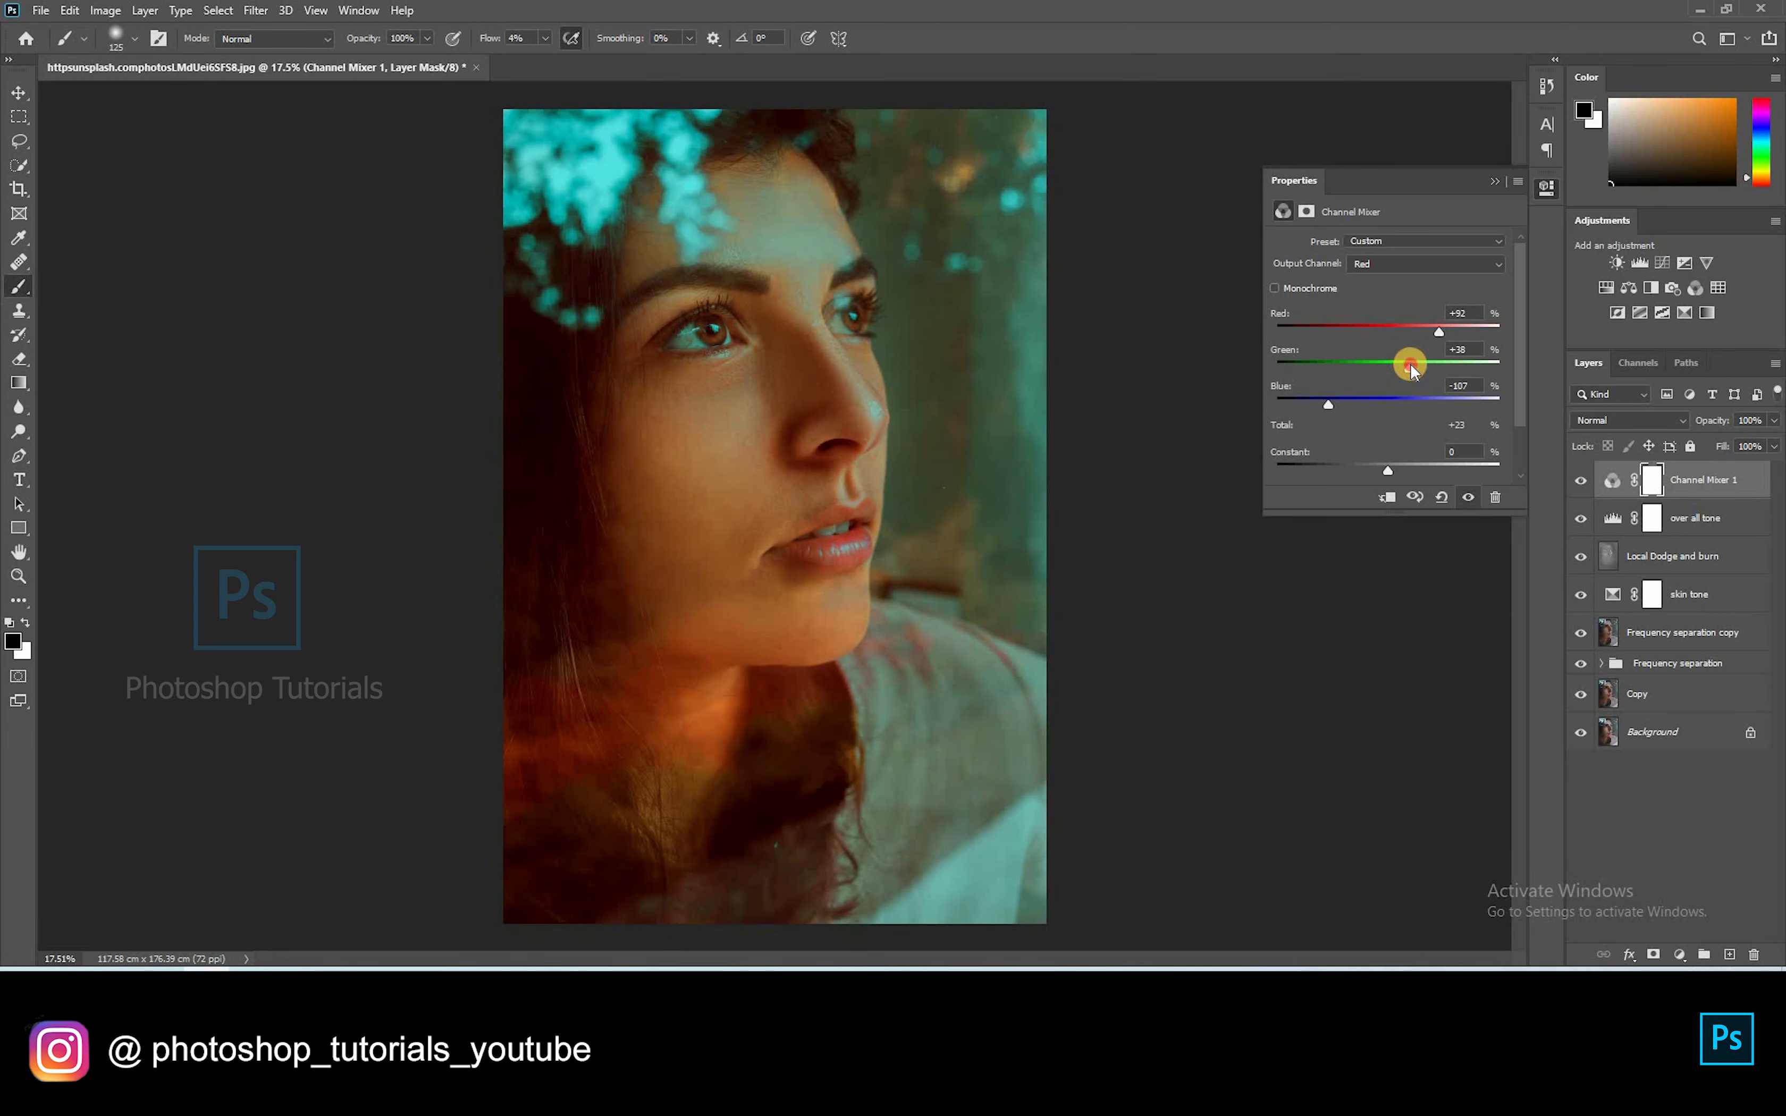
pyautogui.moveTo(1415, 369)
pyautogui.mouseDown()
pyautogui.moveTo(1344, 396)
pyautogui.moveTo(1409, 363)
pyautogui.mouseUp()
pyautogui.click(1492, 180)
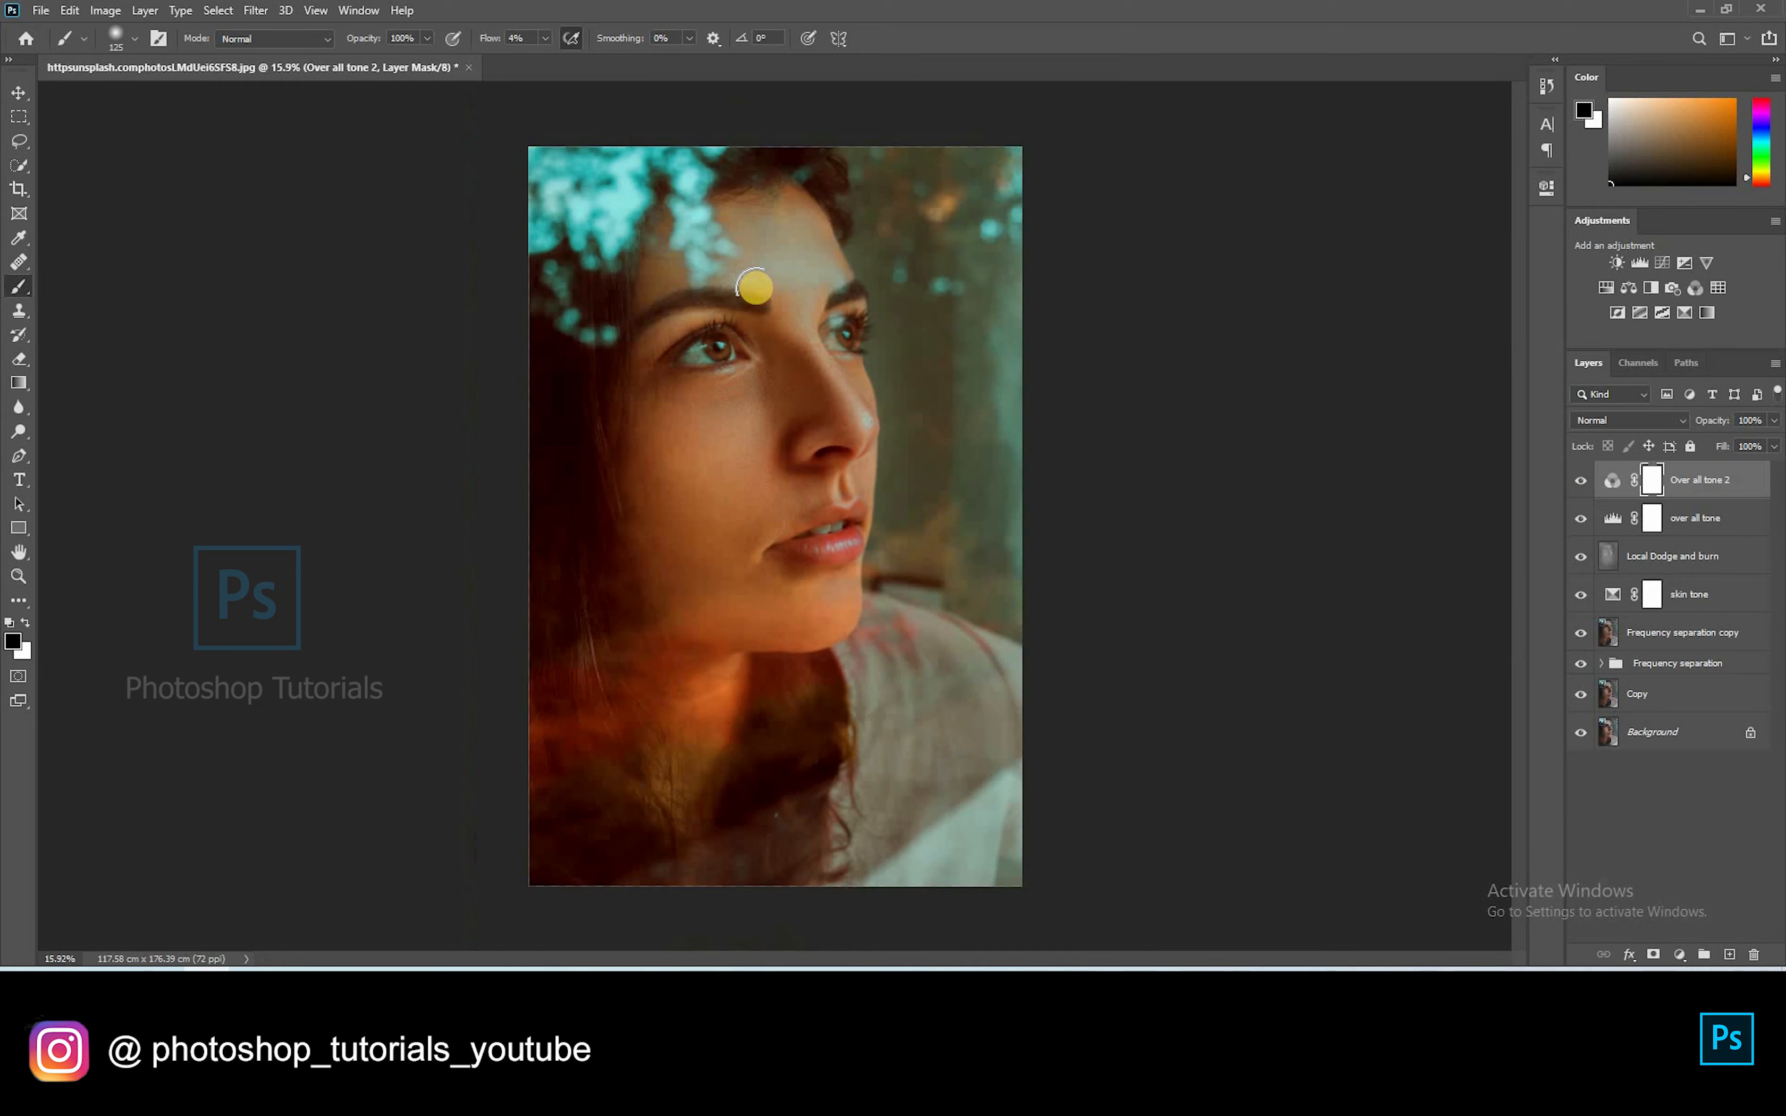
# Step: Brighten the irises of both eyes on the Local Dodge and burn layer, using a small white brush at 10% flow
pyautogui.scroll(5, 754, 286)
pyautogui.scroll(7, 754, 288)
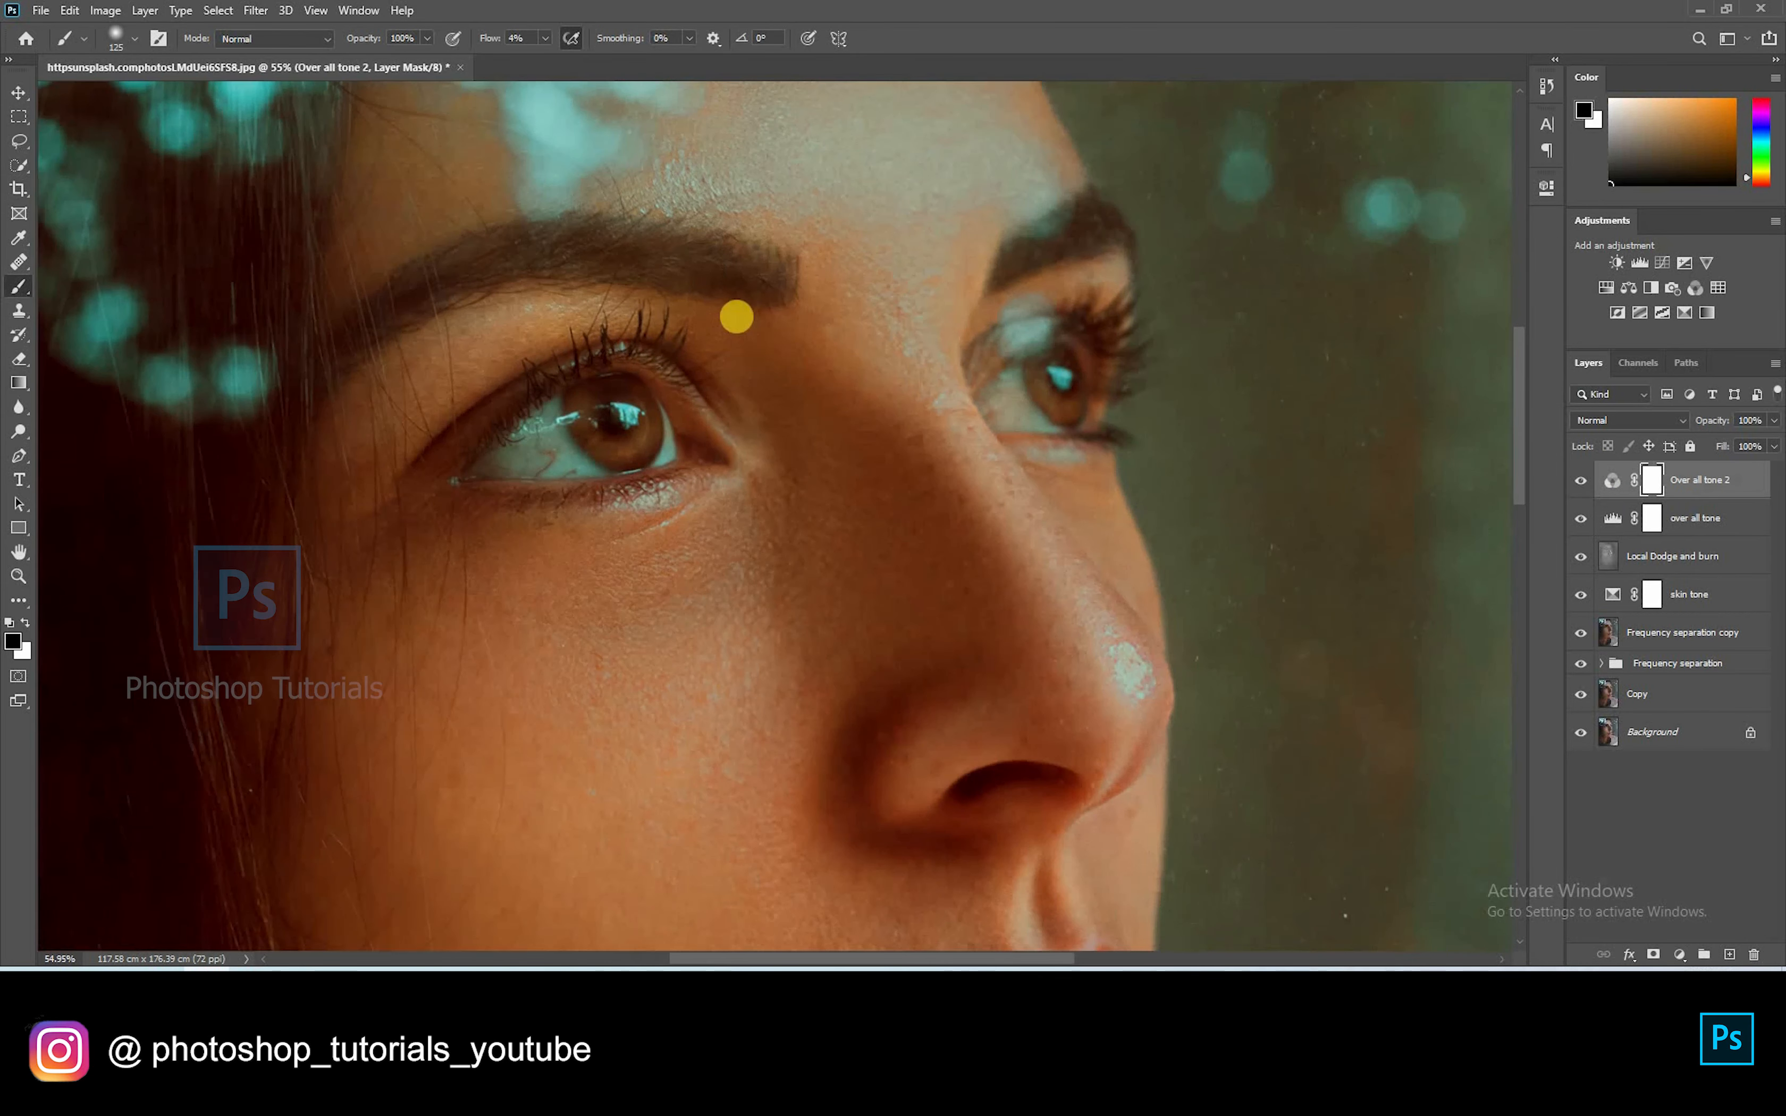
pyautogui.hotkey('alt', '[')
pyautogui.hotkey('alt', '[')
pyautogui.press('x')
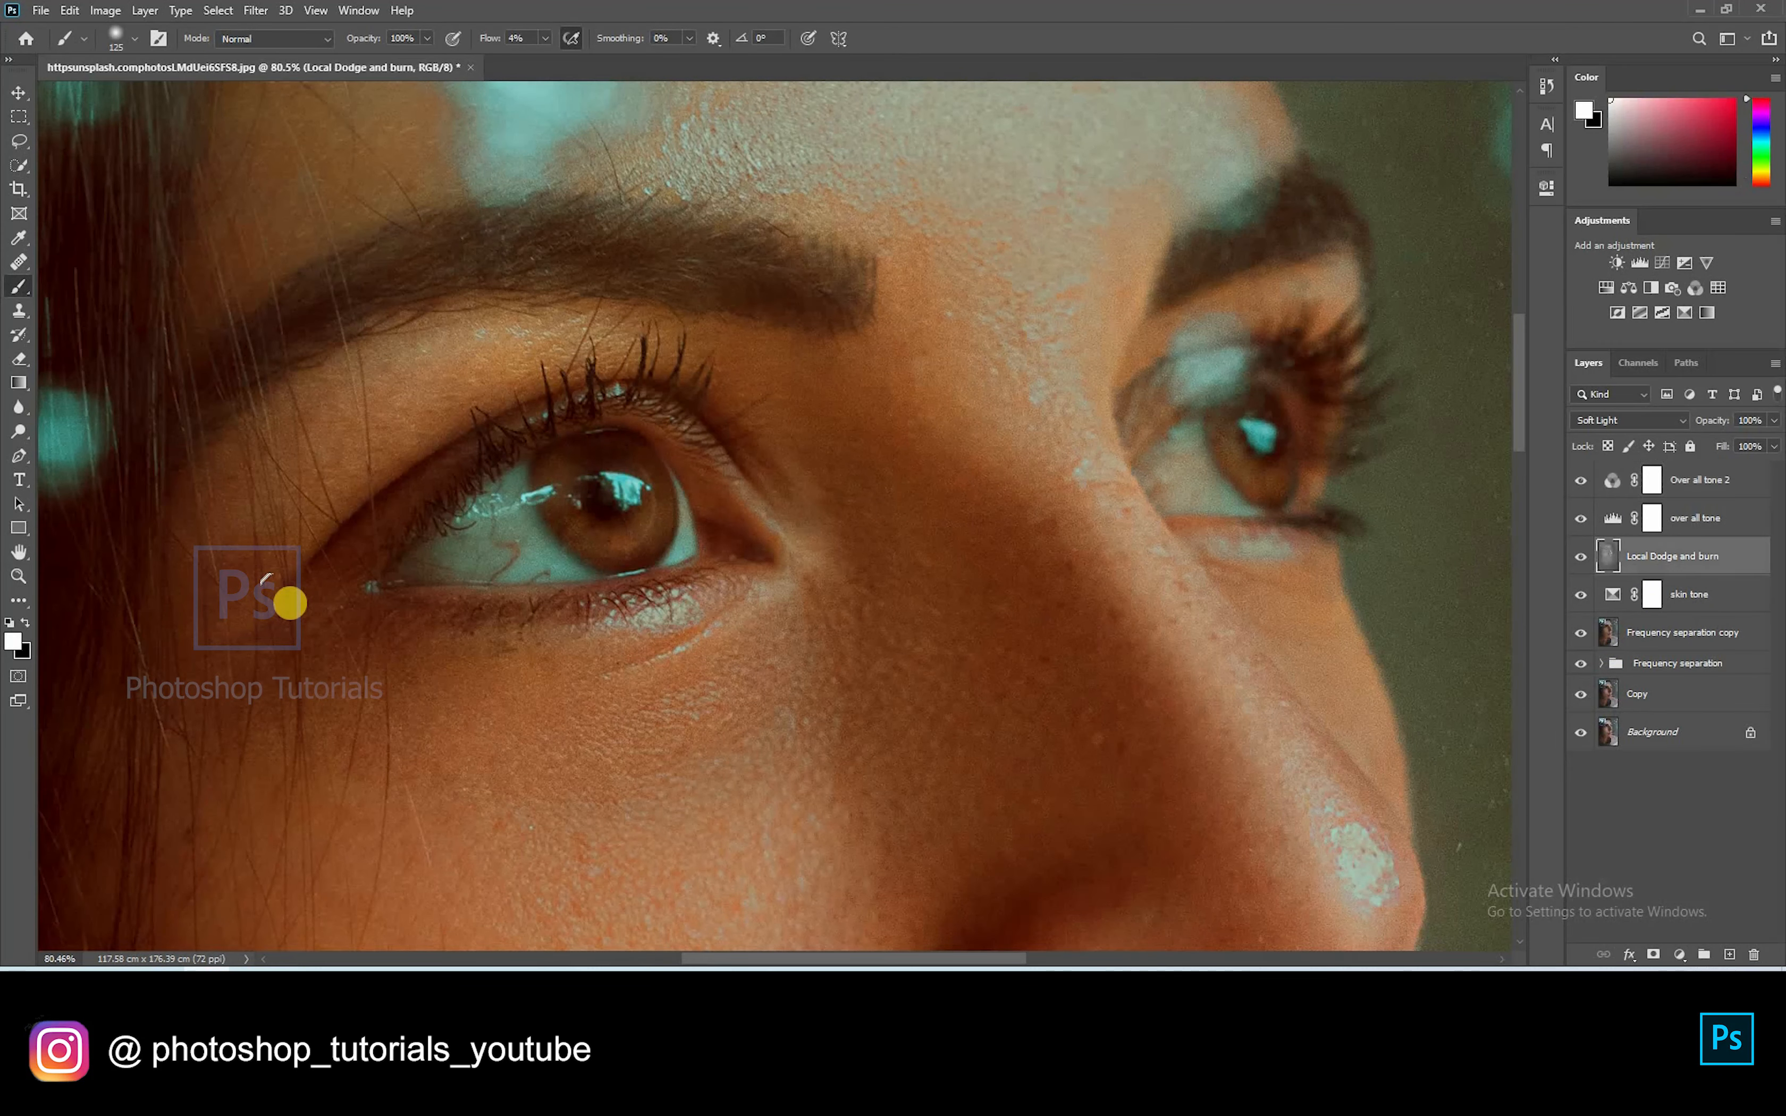
pyautogui.press('[')
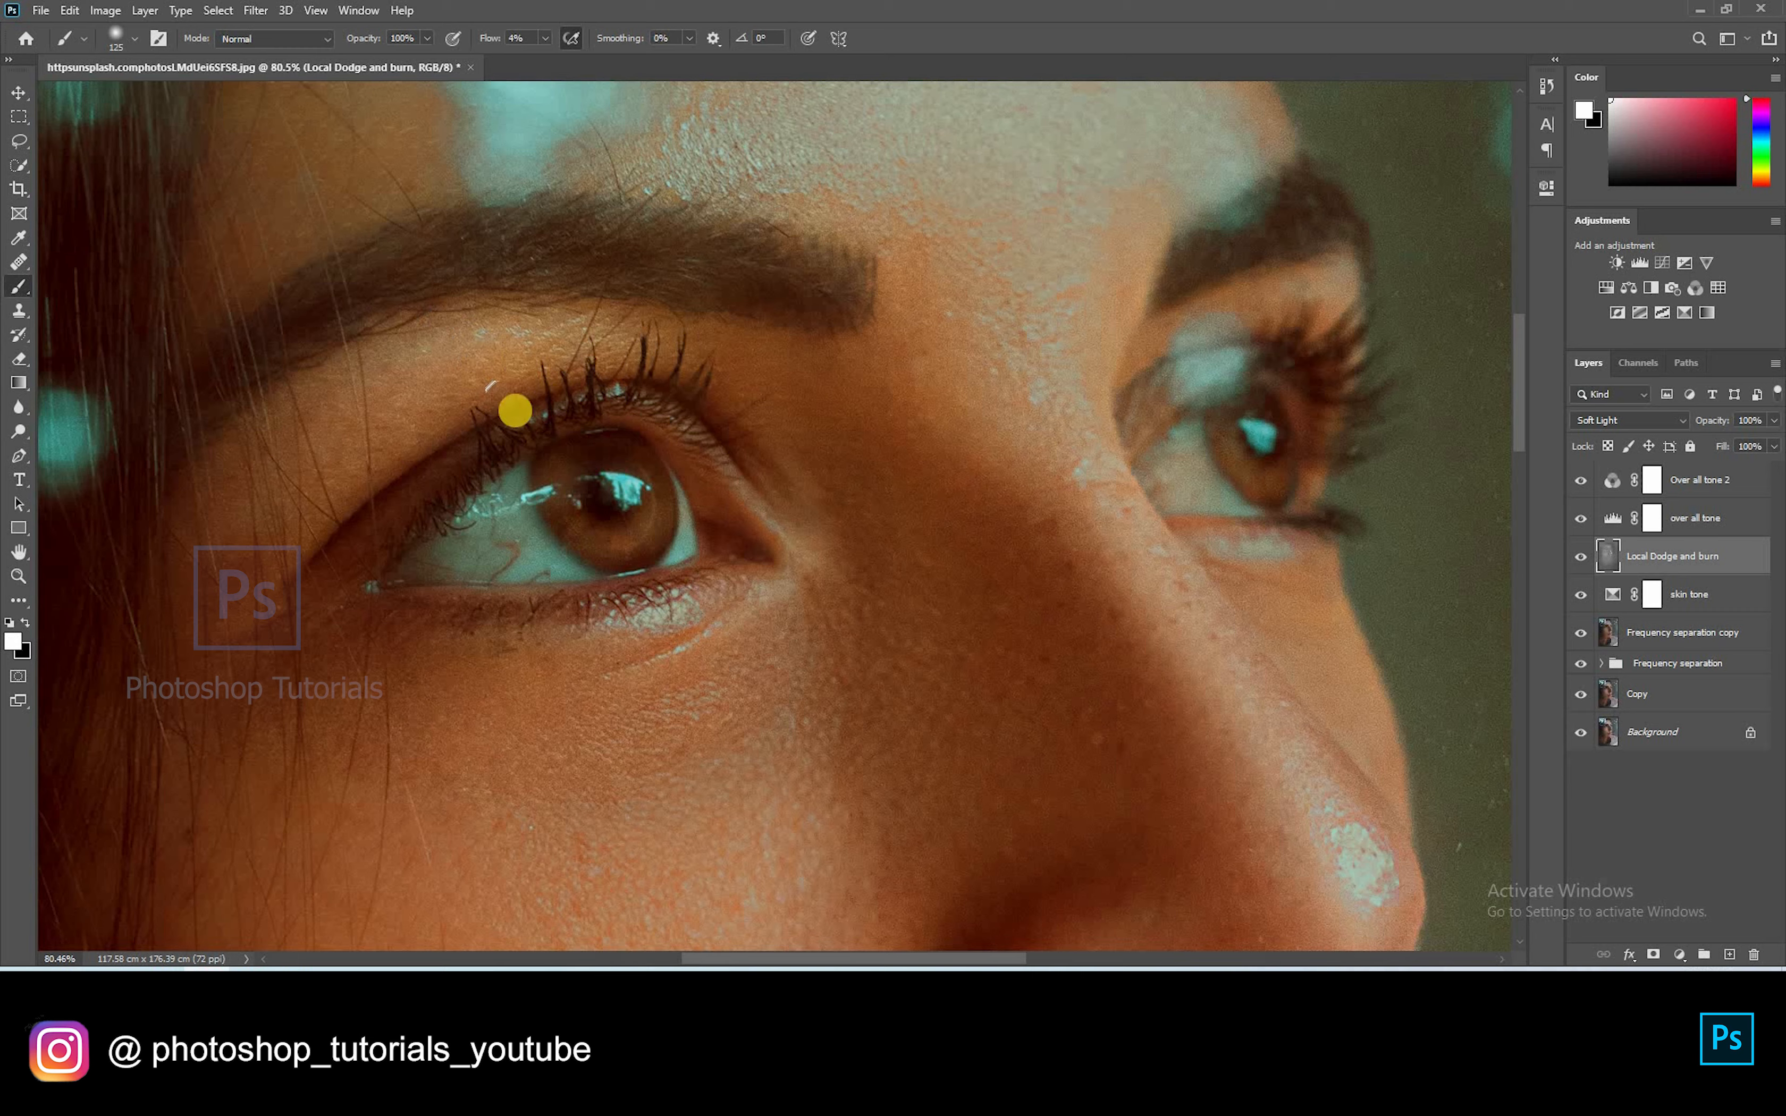
pyautogui.click(545, 39)
pyautogui.press('1')
pyautogui.click(606, 537)
pyautogui.press('[')
pyautogui.press('[')
pyautogui.press('[')
pyautogui.press('[')
pyautogui.press('[')
pyautogui.press('[')
pyautogui.press('[')
pyautogui.press('[')
pyautogui.press('[')
pyautogui.press('[')
pyautogui.press('[')
pyautogui.click(604, 534)
pyautogui.moveTo(614, 526); pyautogui.dragTo(606, 528)
pyautogui.moveTo(589, 507)
pyautogui.mouseDown()
pyautogui.moveTo(558, 490)
pyautogui.moveTo(585, 461)
pyautogui.moveTo(566, 507)
pyautogui.moveTo(625, 554)
pyautogui.moveTo(654, 519)
pyautogui.moveTo(643, 483)
pyautogui.moveTo(662, 478)
pyautogui.moveTo(640, 460)
pyautogui.mouseUp()
pyautogui.moveTo(1243, 419)
pyautogui.mouseDown()
pyautogui.moveTo(1229, 457)
pyautogui.moveTo(1244, 435)
pyautogui.moveTo(1277, 450)
pyautogui.mouseUp()
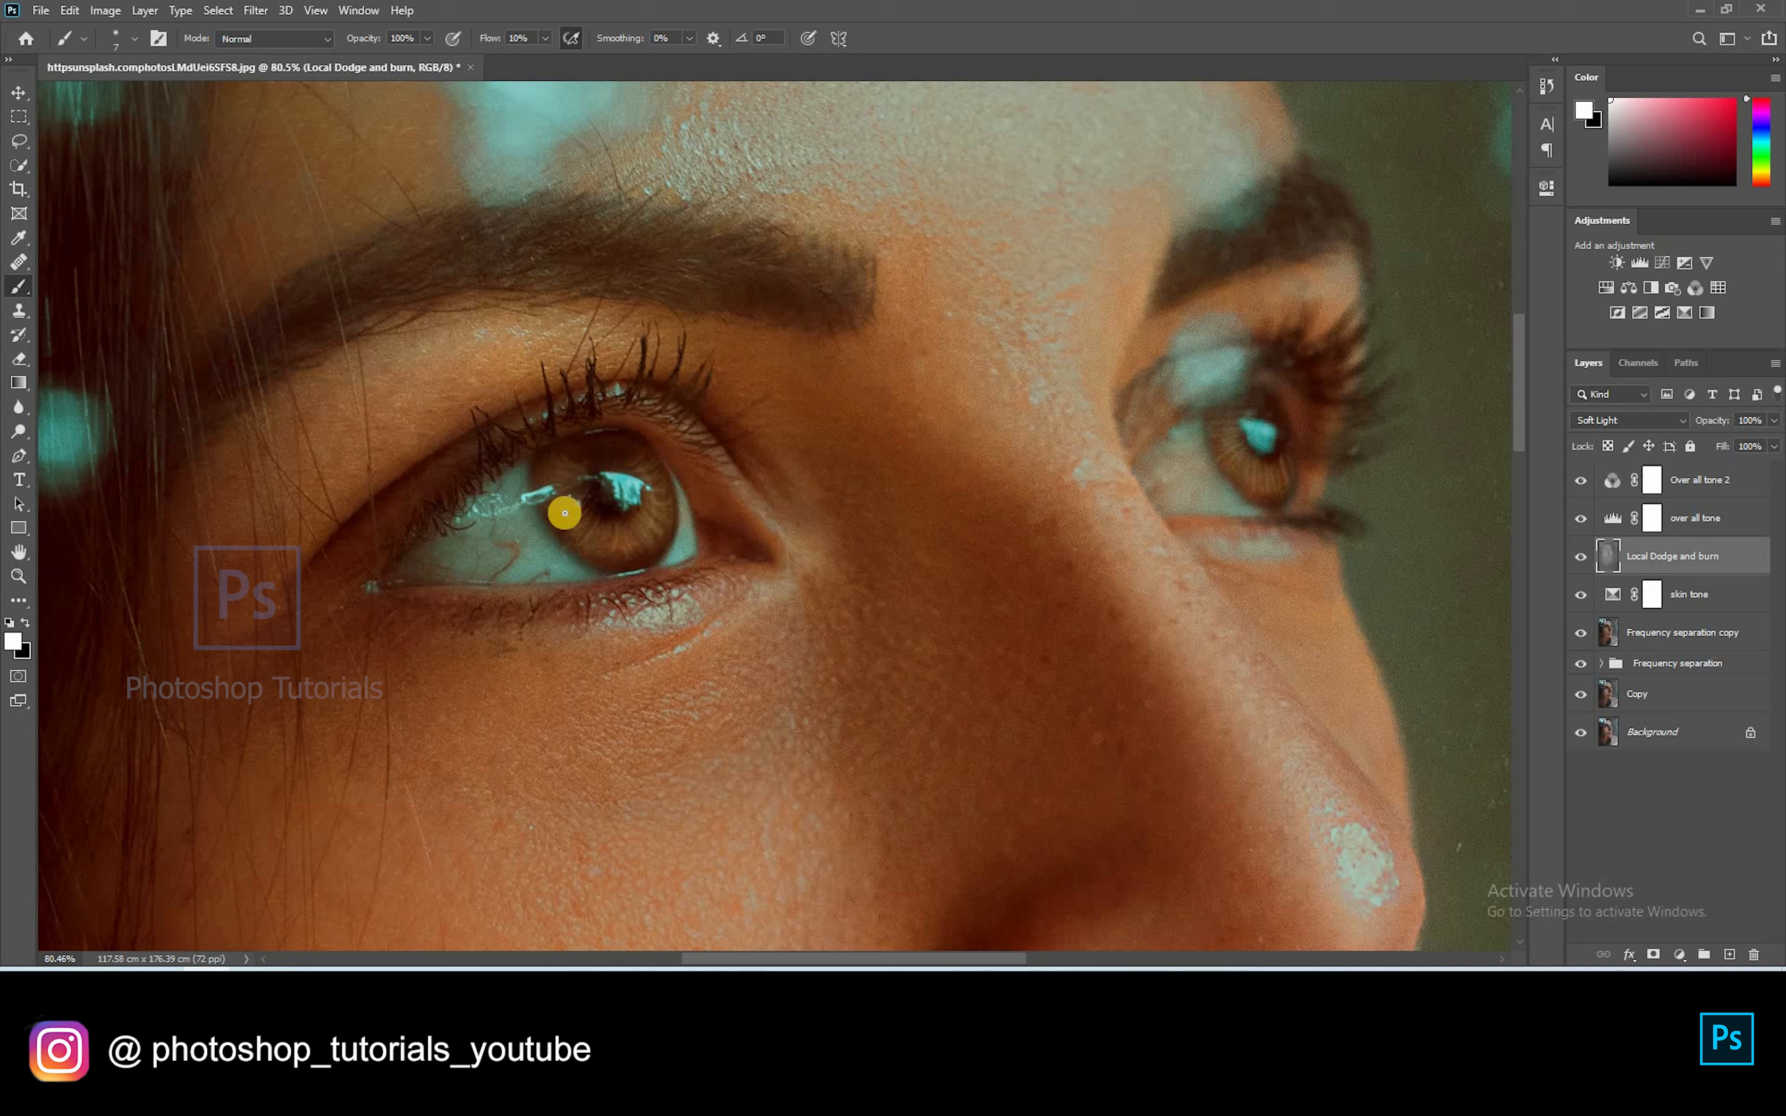
# Step: Darken the iris edges of both eyes with black, lowering the flow to 2% and setting the brush size to 30
pyautogui.press('x')
pyautogui.moveTo(583, 476)
pyautogui.mouseDown()
pyautogui.moveTo(566, 467)
pyautogui.moveTo(586, 482)
pyautogui.moveTo(570, 522)
pyautogui.moveTo(636, 548)
pyautogui.moveTo(638, 479)
pyautogui.moveTo(542, 467)
pyautogui.moveTo(562, 513)
pyautogui.moveTo(644, 543)
pyautogui.moveTo(673, 503)
pyautogui.moveTo(612, 433)
pyautogui.moveTo(548, 459)
pyautogui.mouseUp()
pyautogui.click(527, 37)
pyautogui.write('2')
pyautogui.press(']')
pyautogui.press(']')
pyautogui.press(']')
pyautogui.press('[')
pyautogui.moveTo(1302, 458)
pyautogui.mouseDown()
pyautogui.moveTo(1239, 457)
pyautogui.moveTo(1277, 485)
pyautogui.moveTo(1219, 412)
pyautogui.moveTo(1284, 487)
pyautogui.moveTo(1266, 429)
pyautogui.moveTo(1233, 412)
pyautogui.moveTo(1256, 480)
pyautogui.moveTo(1216, 412)
pyautogui.moveTo(1321, 445)
pyautogui.mouseUp()
pyautogui.scroll(-15, 882, 316)
pyautogui.scroll(1, 863, 284)
pyautogui.scroll(-1, 862, 284)
pyautogui.scroll(4, 732, 303)
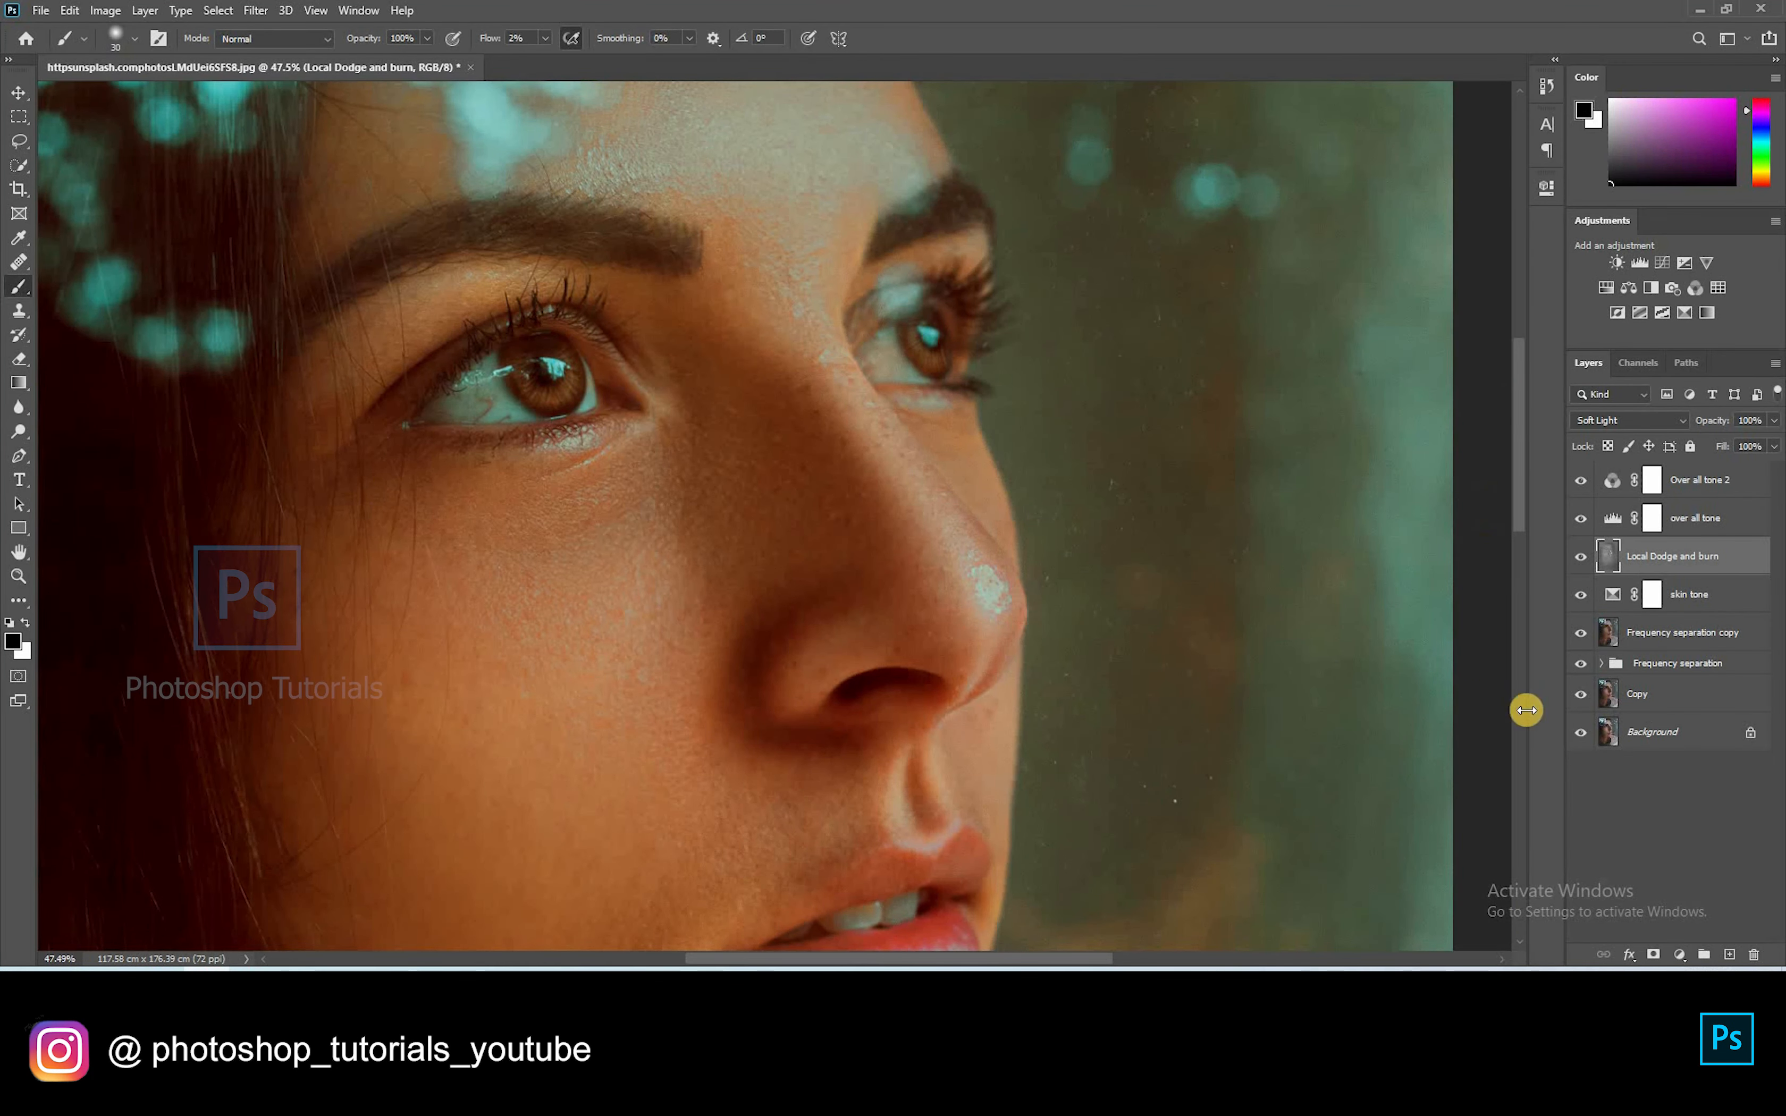
# Step: Add a Levels adjustment layer above Over all tone 2 and set the blue channel's black point to 76 and midtones to 0.72
pyautogui.click(1655, 771)
pyautogui.click(1633, 264)
pyautogui.moveTo(1411, 381); pyautogui.dragTo(1362, 377)
pyautogui.click(1382, 278)
pyautogui.click(1360, 301)
pyautogui.click(1372, 277)
pyautogui.click(1373, 324)
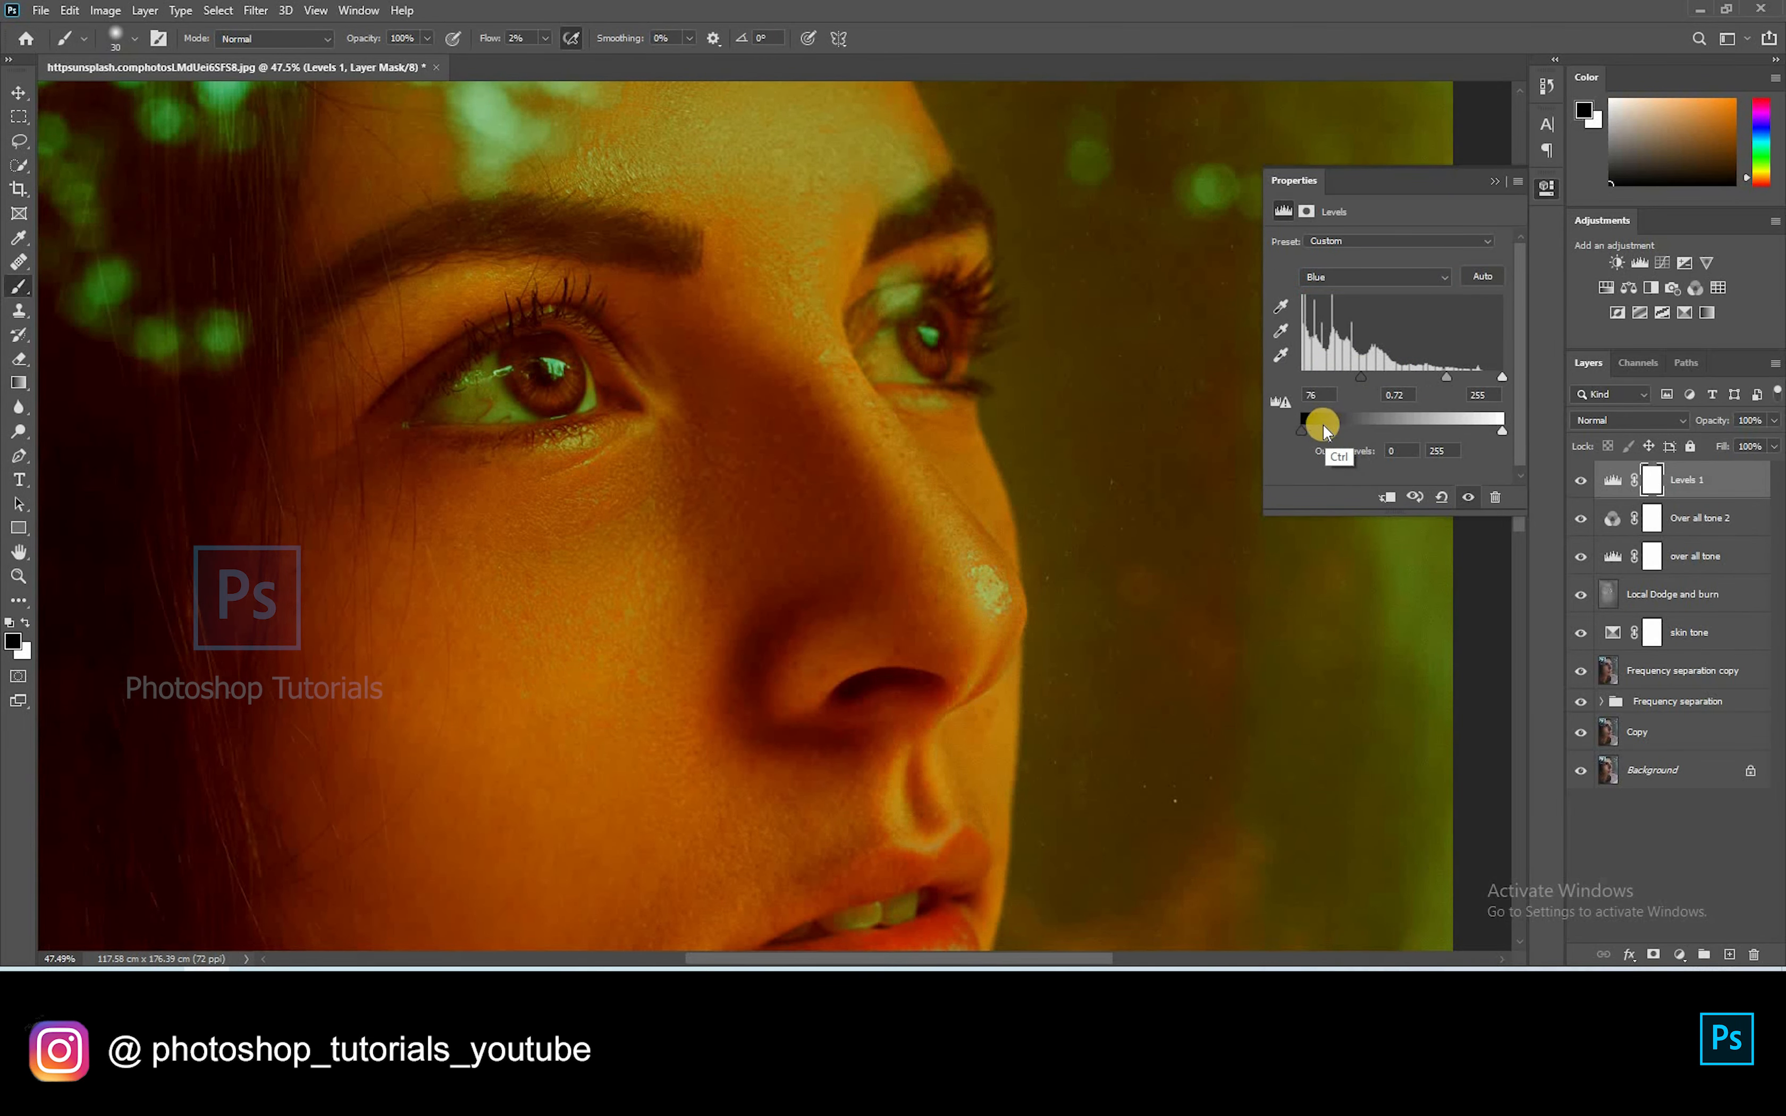
# Step: Invert the Levels layer's mask to black and paint the nearer eye's iris in with white at 85% flow
pyautogui.hotkey('ctrl', 'i')
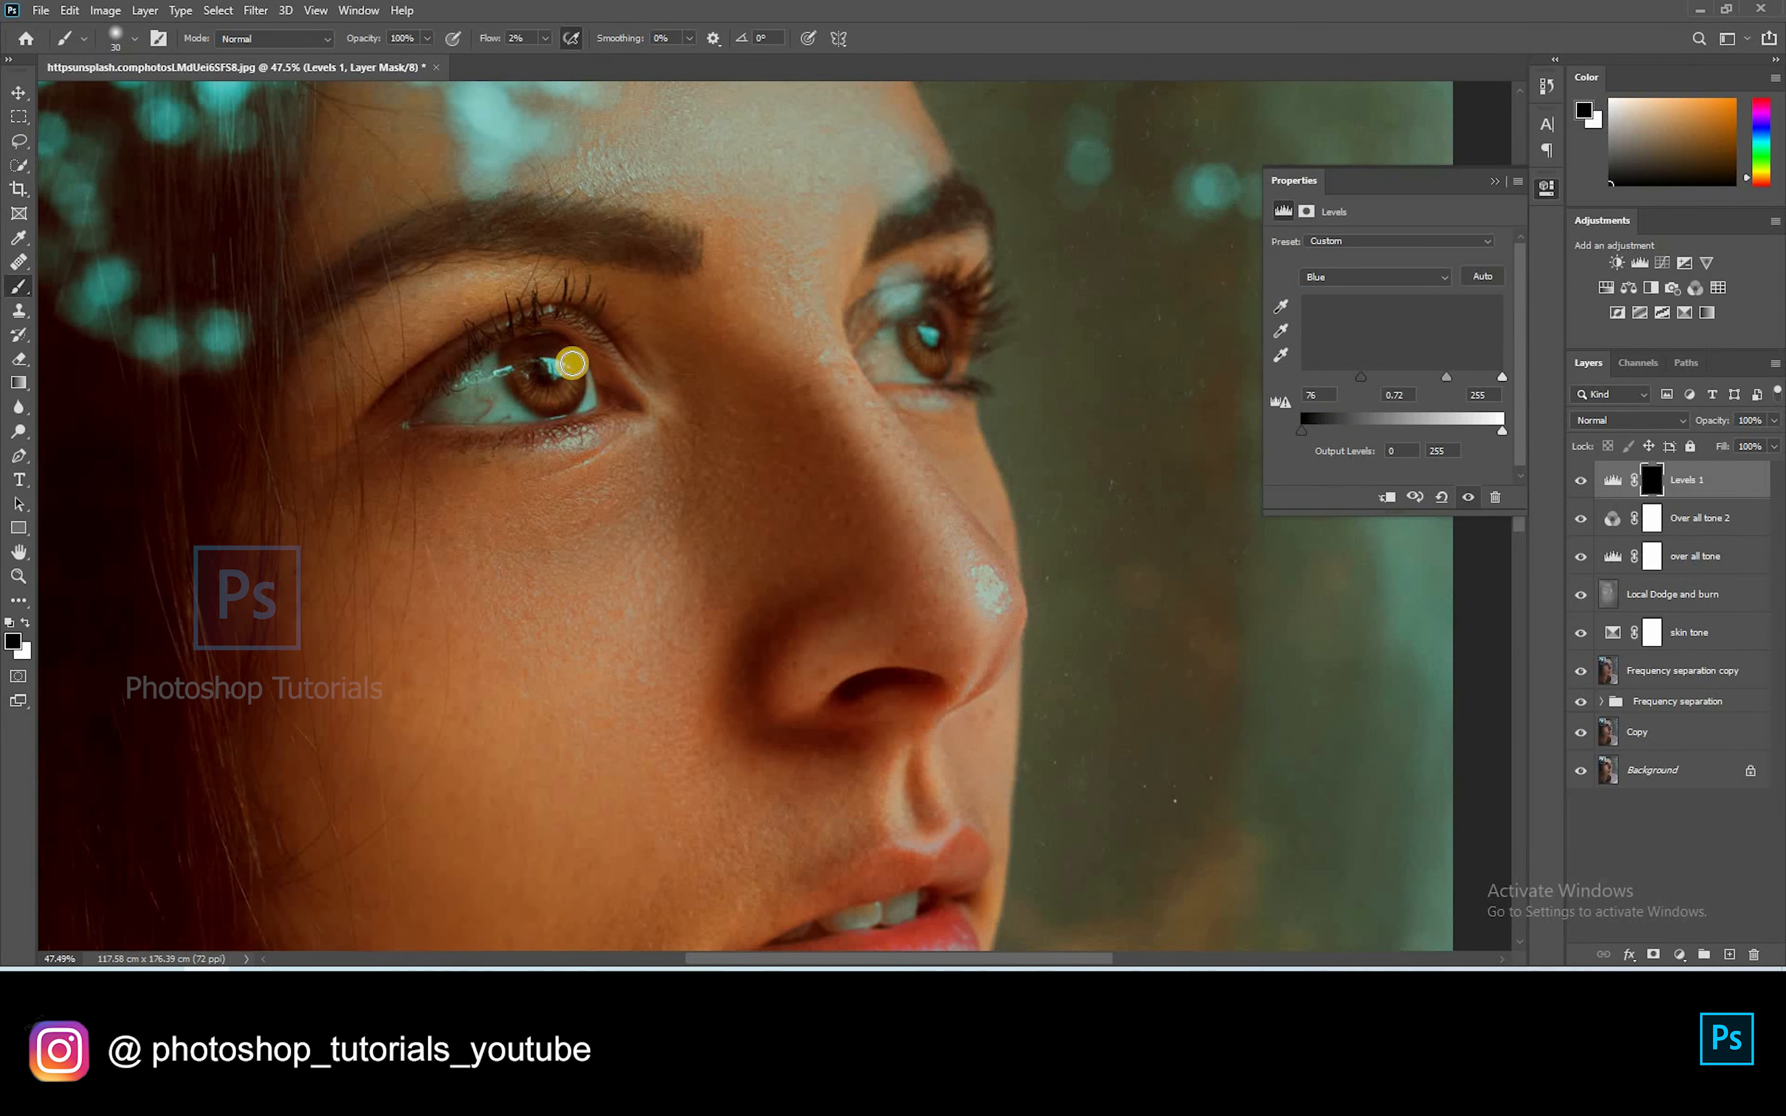
pyautogui.scroll(3, 572, 363)
pyautogui.scroll(2, 572, 363)
pyautogui.click(544, 36)
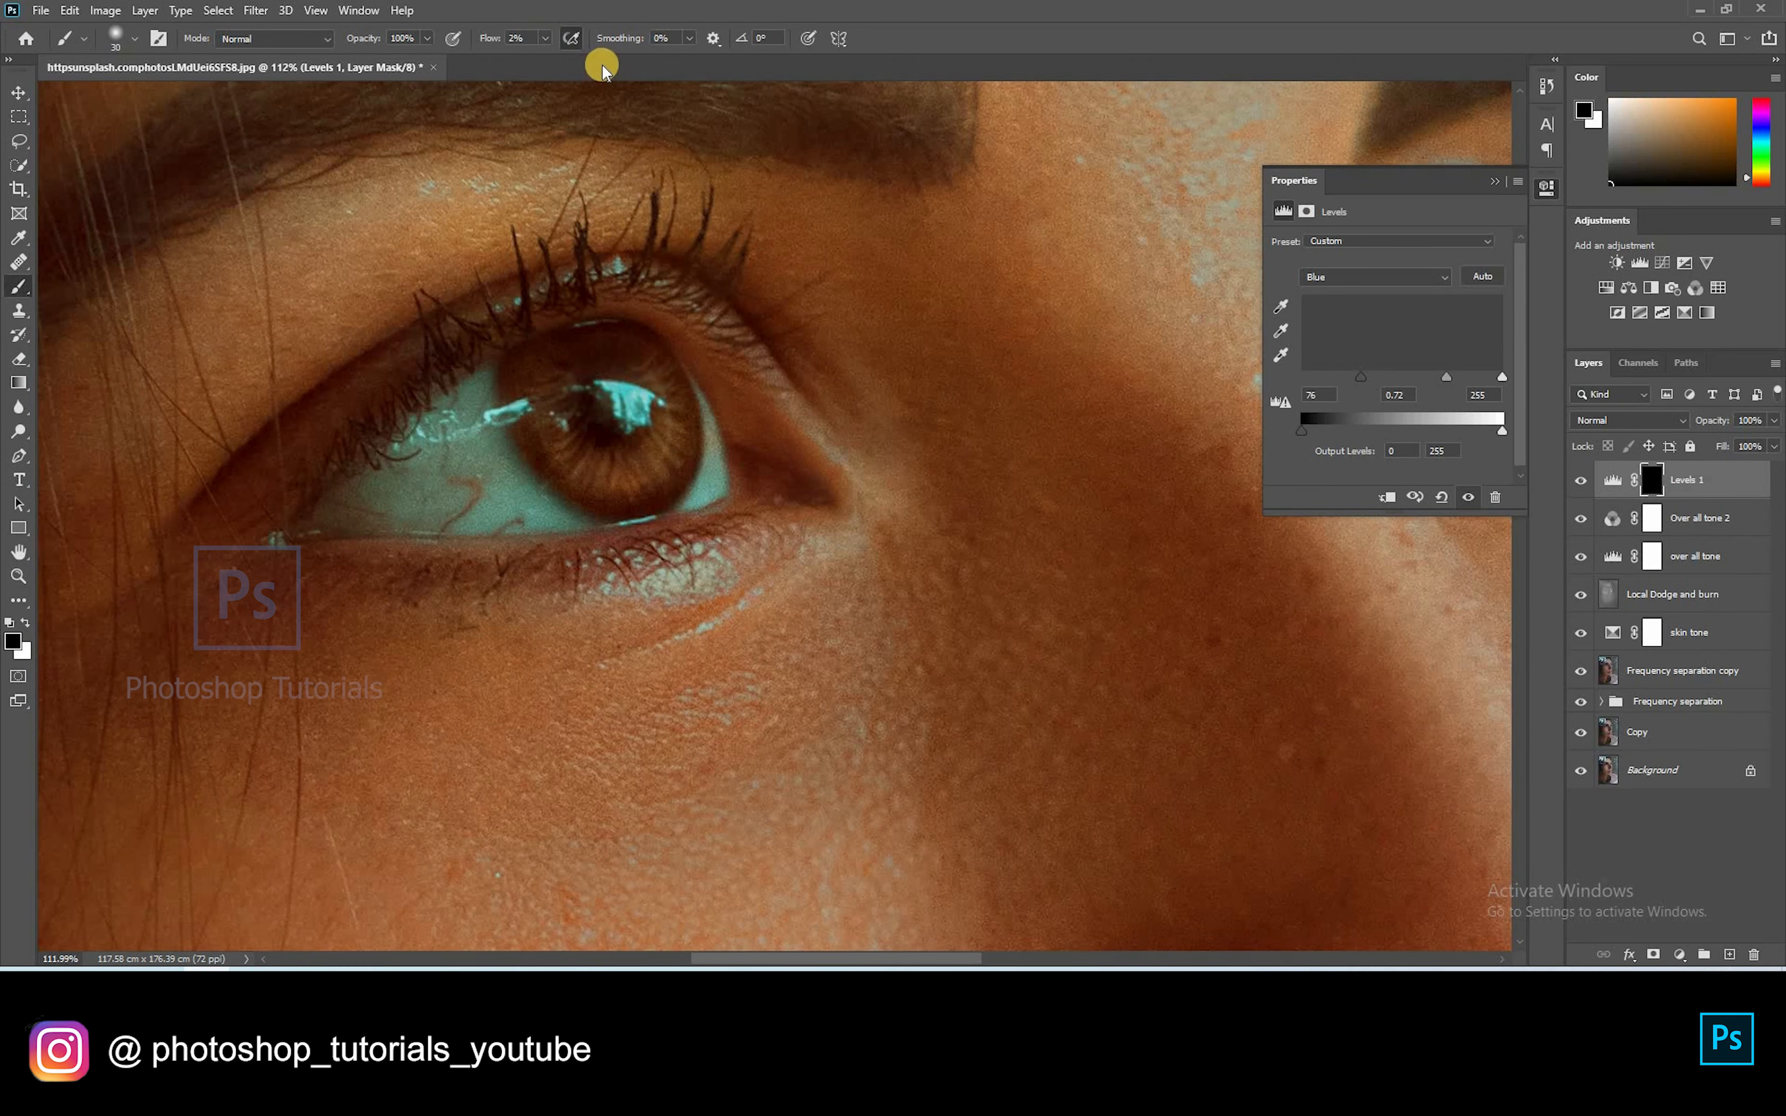
pyautogui.press('8')
pyautogui.press('5')
pyautogui.click(561, 440)
pyautogui.press('x')
pyautogui.moveTo(540, 382)
pyautogui.mouseDown()
pyautogui.moveTo(518, 403)
pyautogui.moveTo(562, 435)
pyautogui.moveTo(622, 467)
pyautogui.moveTo(658, 459)
pyautogui.moveTo(625, 335)
pyautogui.moveTo(542, 403)
pyautogui.moveTo(534, 359)
pyautogui.moveTo(558, 431)
pyautogui.moveTo(518, 409)
pyautogui.moveTo(587, 395)
pyautogui.moveTo(627, 432)
pyautogui.moveTo(662, 406)
pyautogui.moveTo(623, 391)
pyautogui.moveTo(636, 421)
pyautogui.mouseUp()
pyautogui.press('x')
# Step: Resize the brush and paint the farther eye's iris white on the Levels mask
pyautogui.press('[')
pyautogui.press('[')
pyautogui.press('[')
pyautogui.press('[')
pyautogui.press('[')
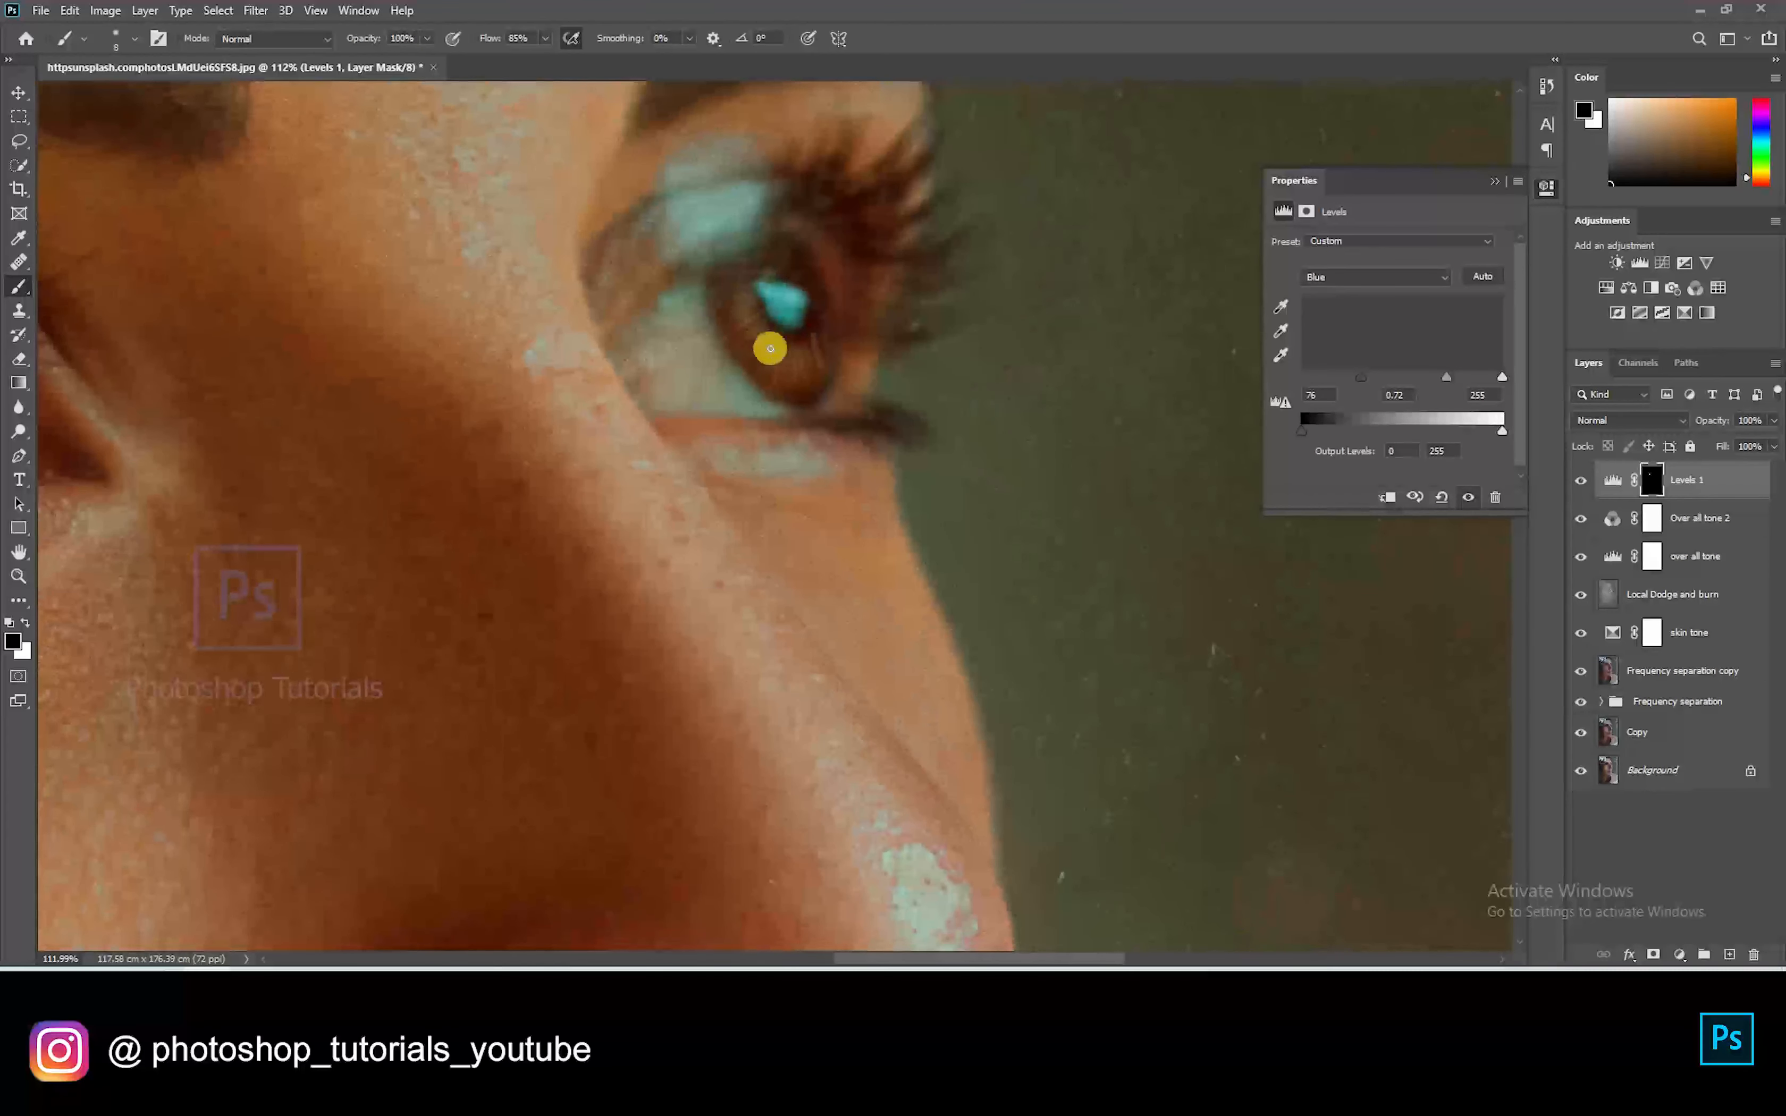
pyautogui.press(']')
pyautogui.press('x')
pyautogui.moveTo(709, 268)
pyautogui.mouseDown()
pyautogui.moveTo(765, 291)
pyautogui.moveTo(728, 296)
pyautogui.moveTo(730, 267)
pyautogui.moveTo(782, 361)
pyautogui.moveTo(745, 271)
pyautogui.moveTo(820, 274)
pyautogui.mouseUp()
pyautogui.press(']')
pyautogui.press(']')
pyautogui.press(']')
pyautogui.press(']')
pyautogui.press(']')
pyautogui.press(']')
pyautogui.press(']')
pyautogui.press(']')
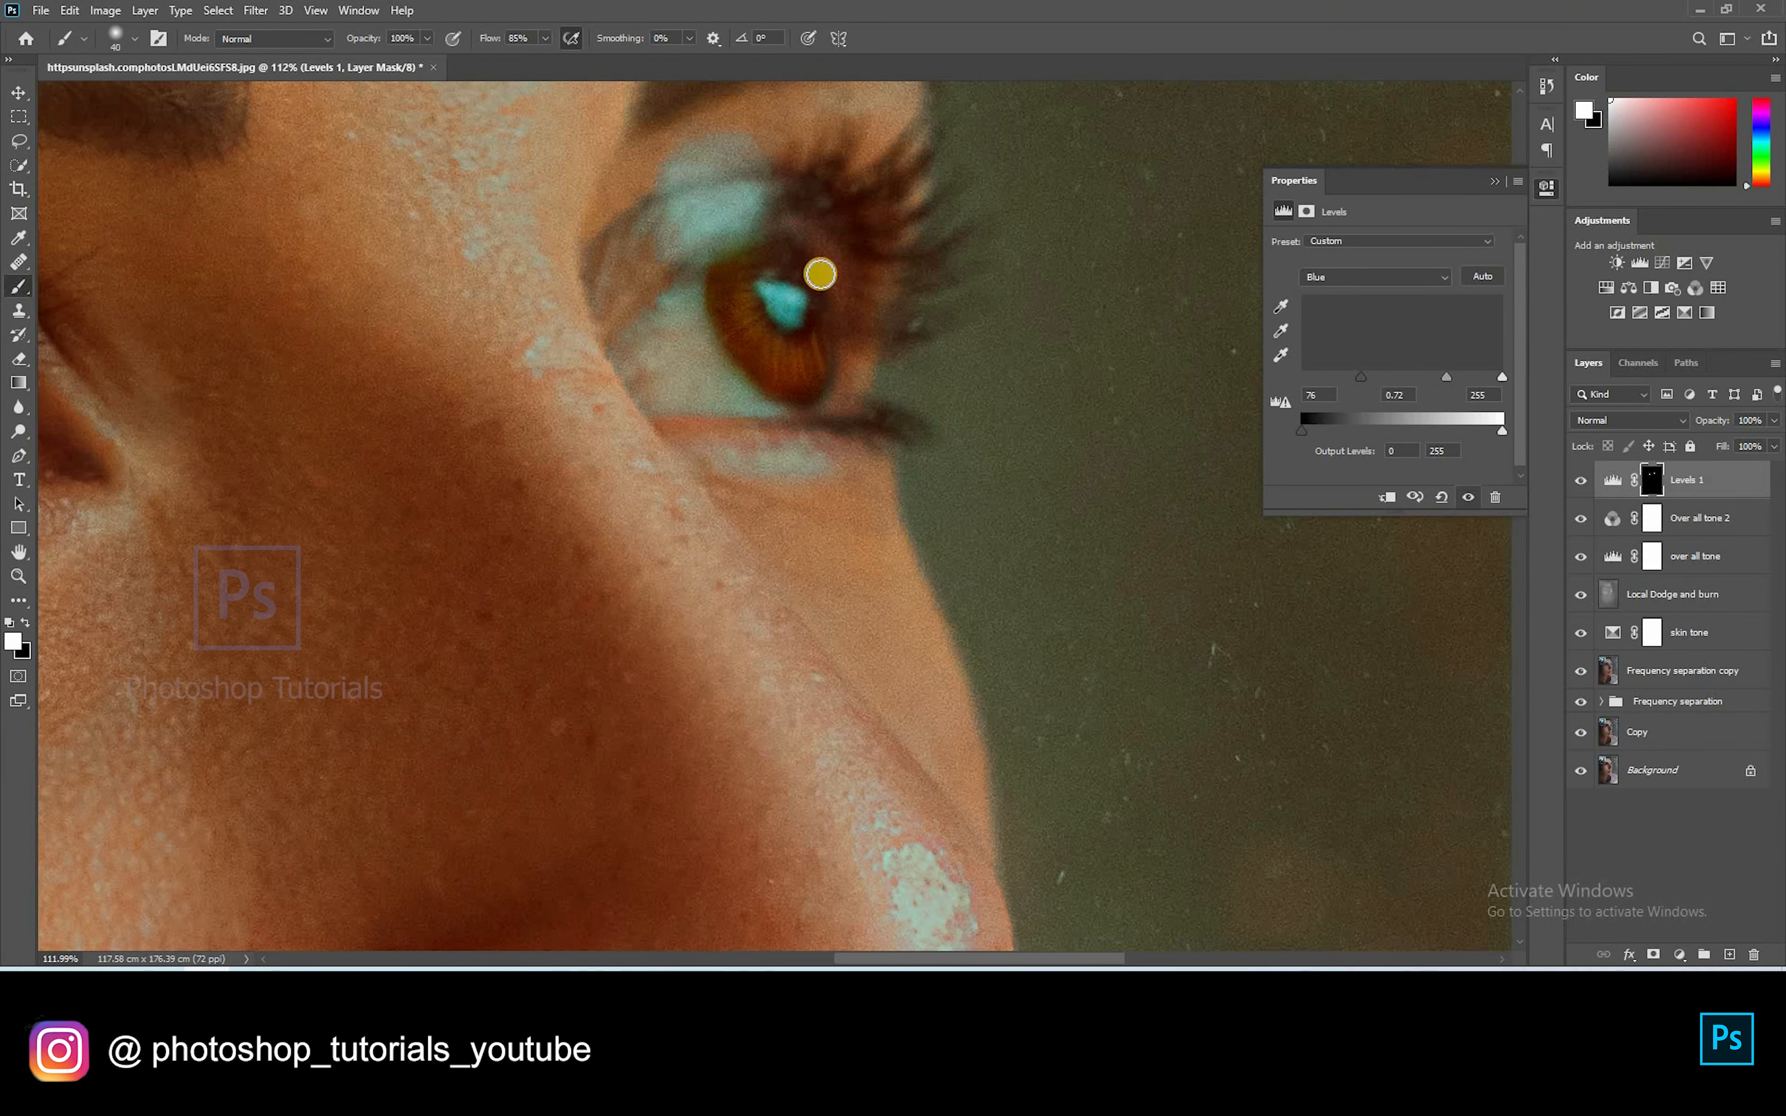
pyautogui.scroll(-3, 819, 272)
pyautogui.press('[')
pyautogui.press('x')
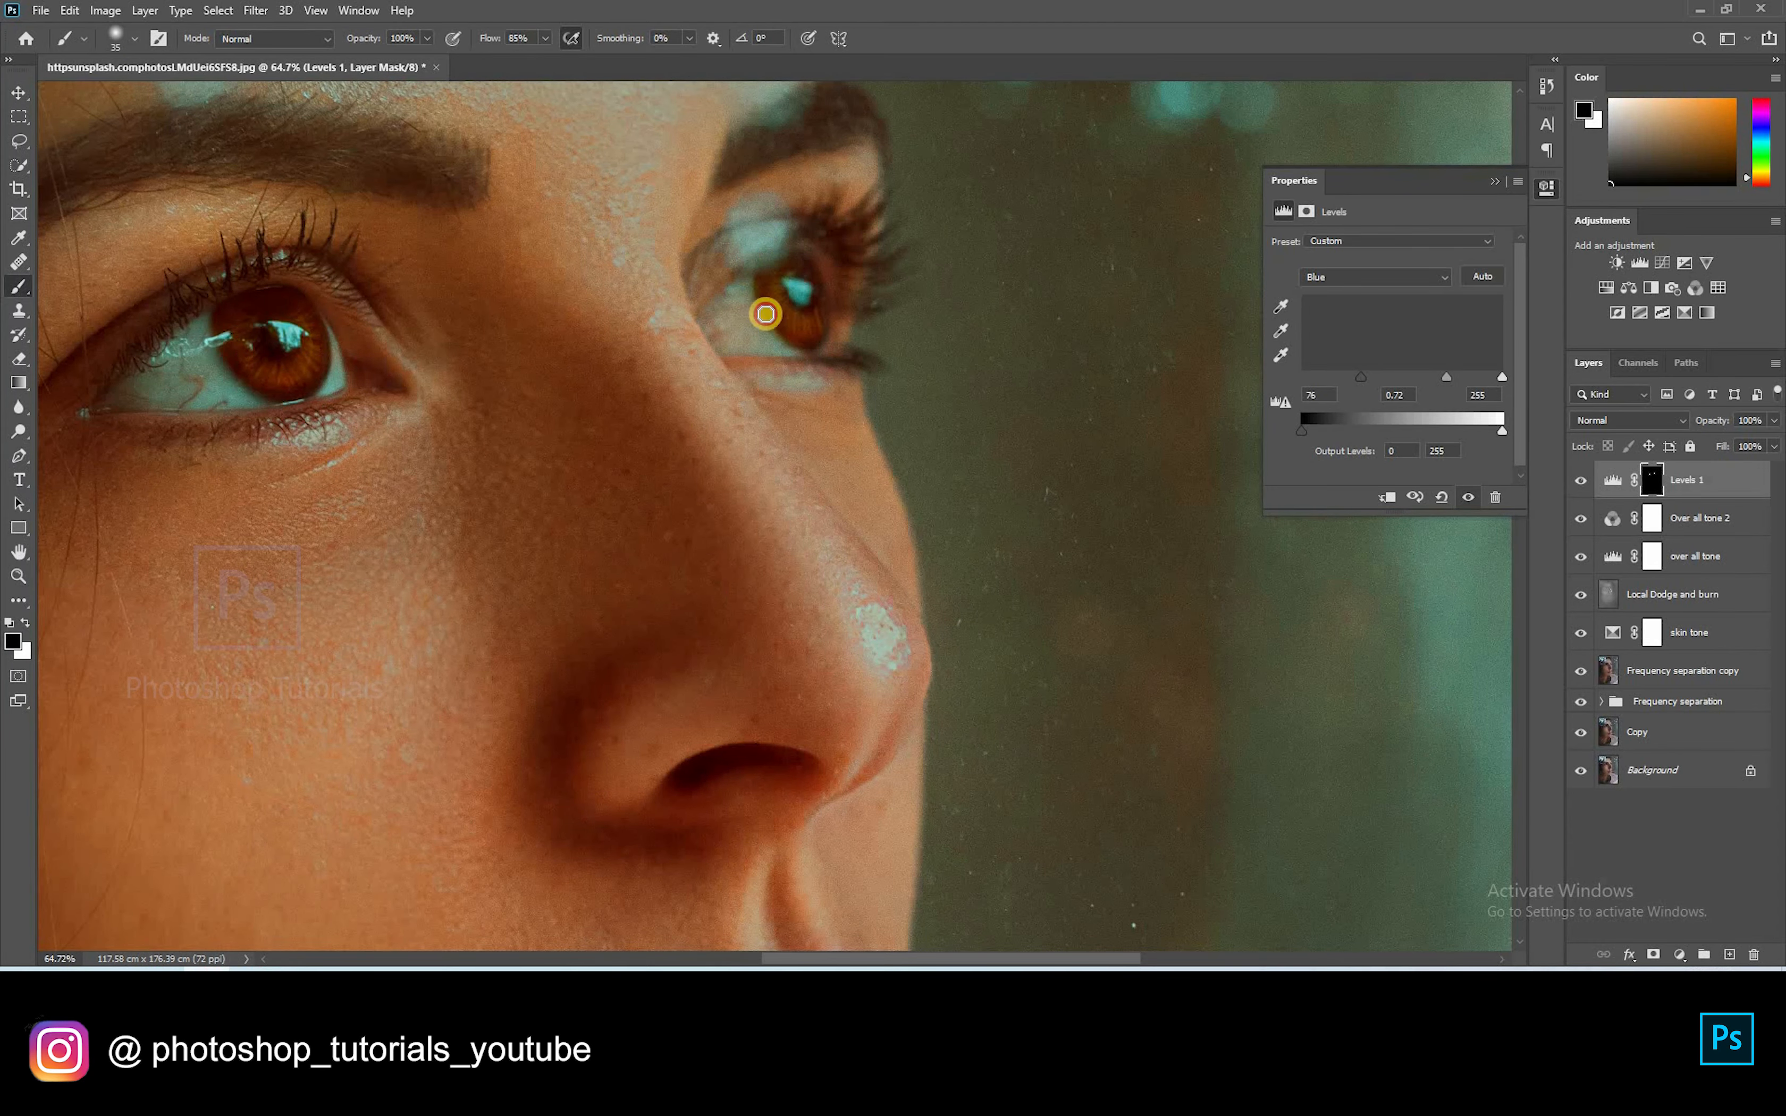
# Step: Refine the eye Levels layer: green black point 5 and midtones 1.20, blue black point 65 and midtones 1.41, with a lower blue white point
pyautogui.hotkey('ctrl', '0')
pyautogui.hotkey('alt', '4')
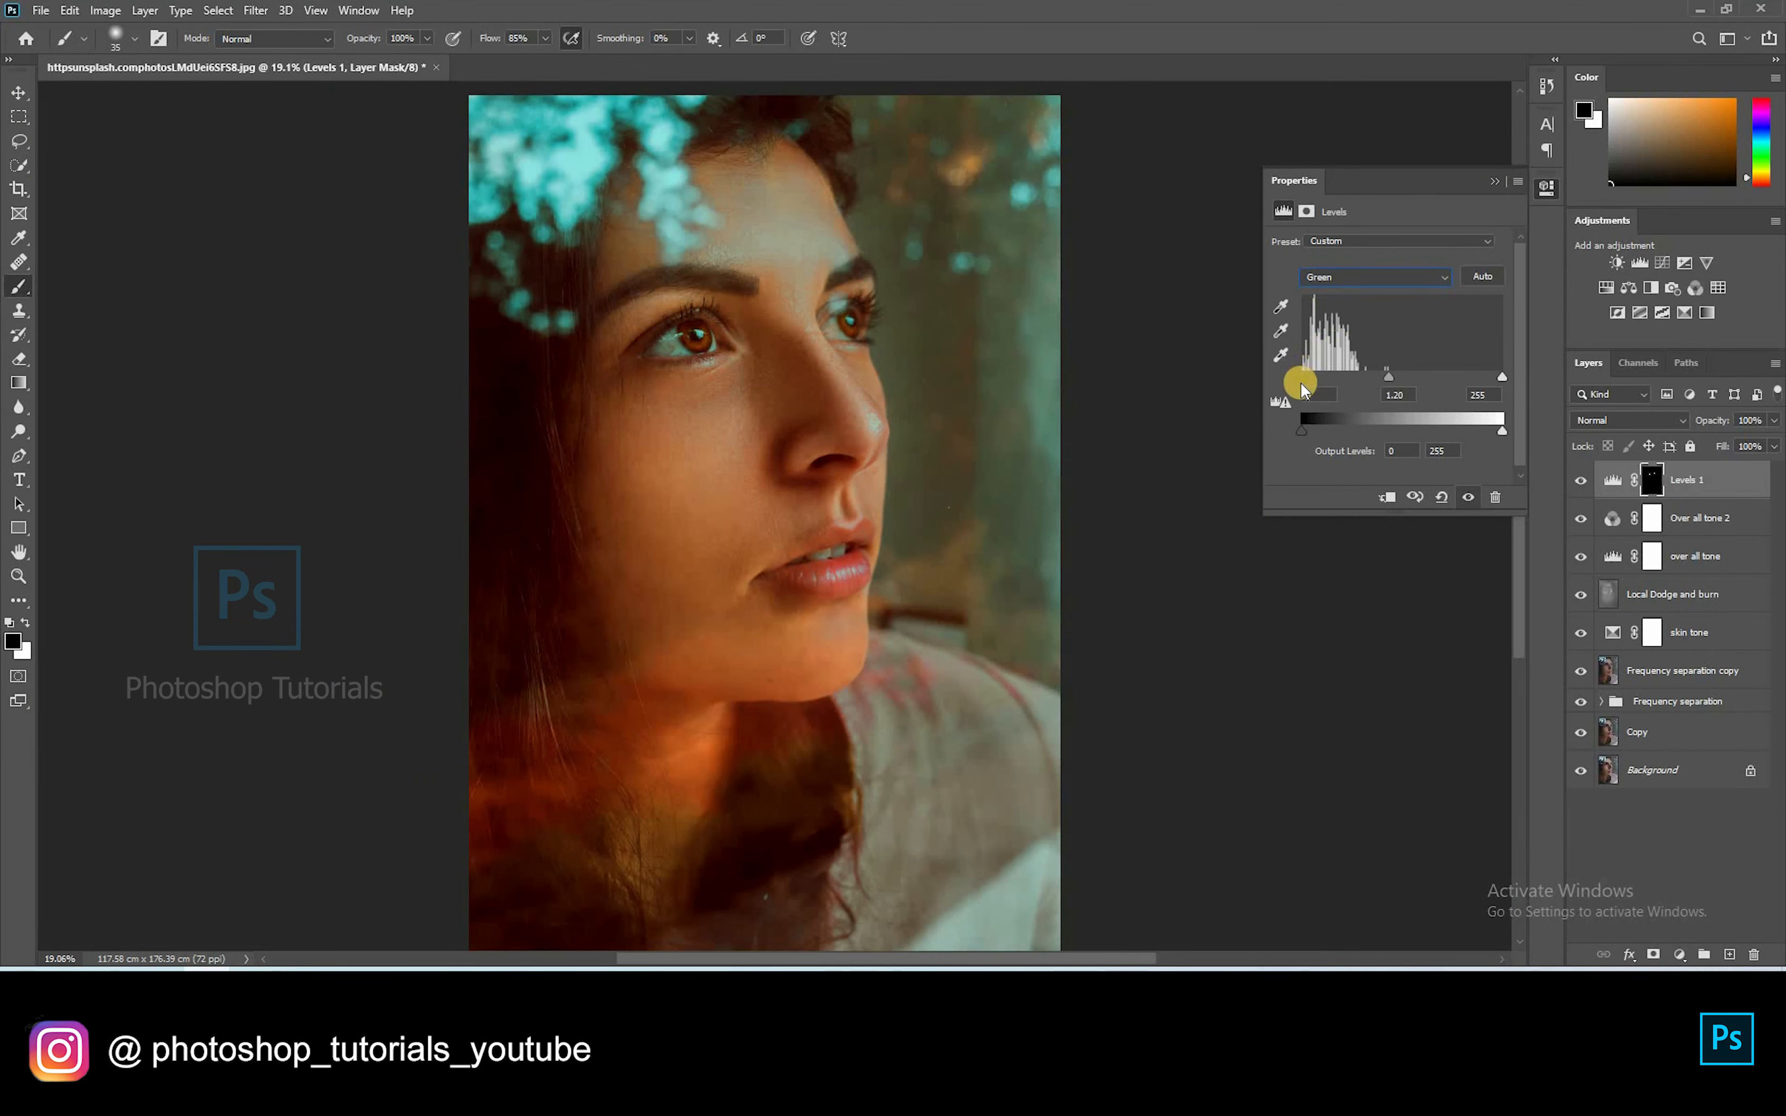
pyautogui.click(1328, 294)
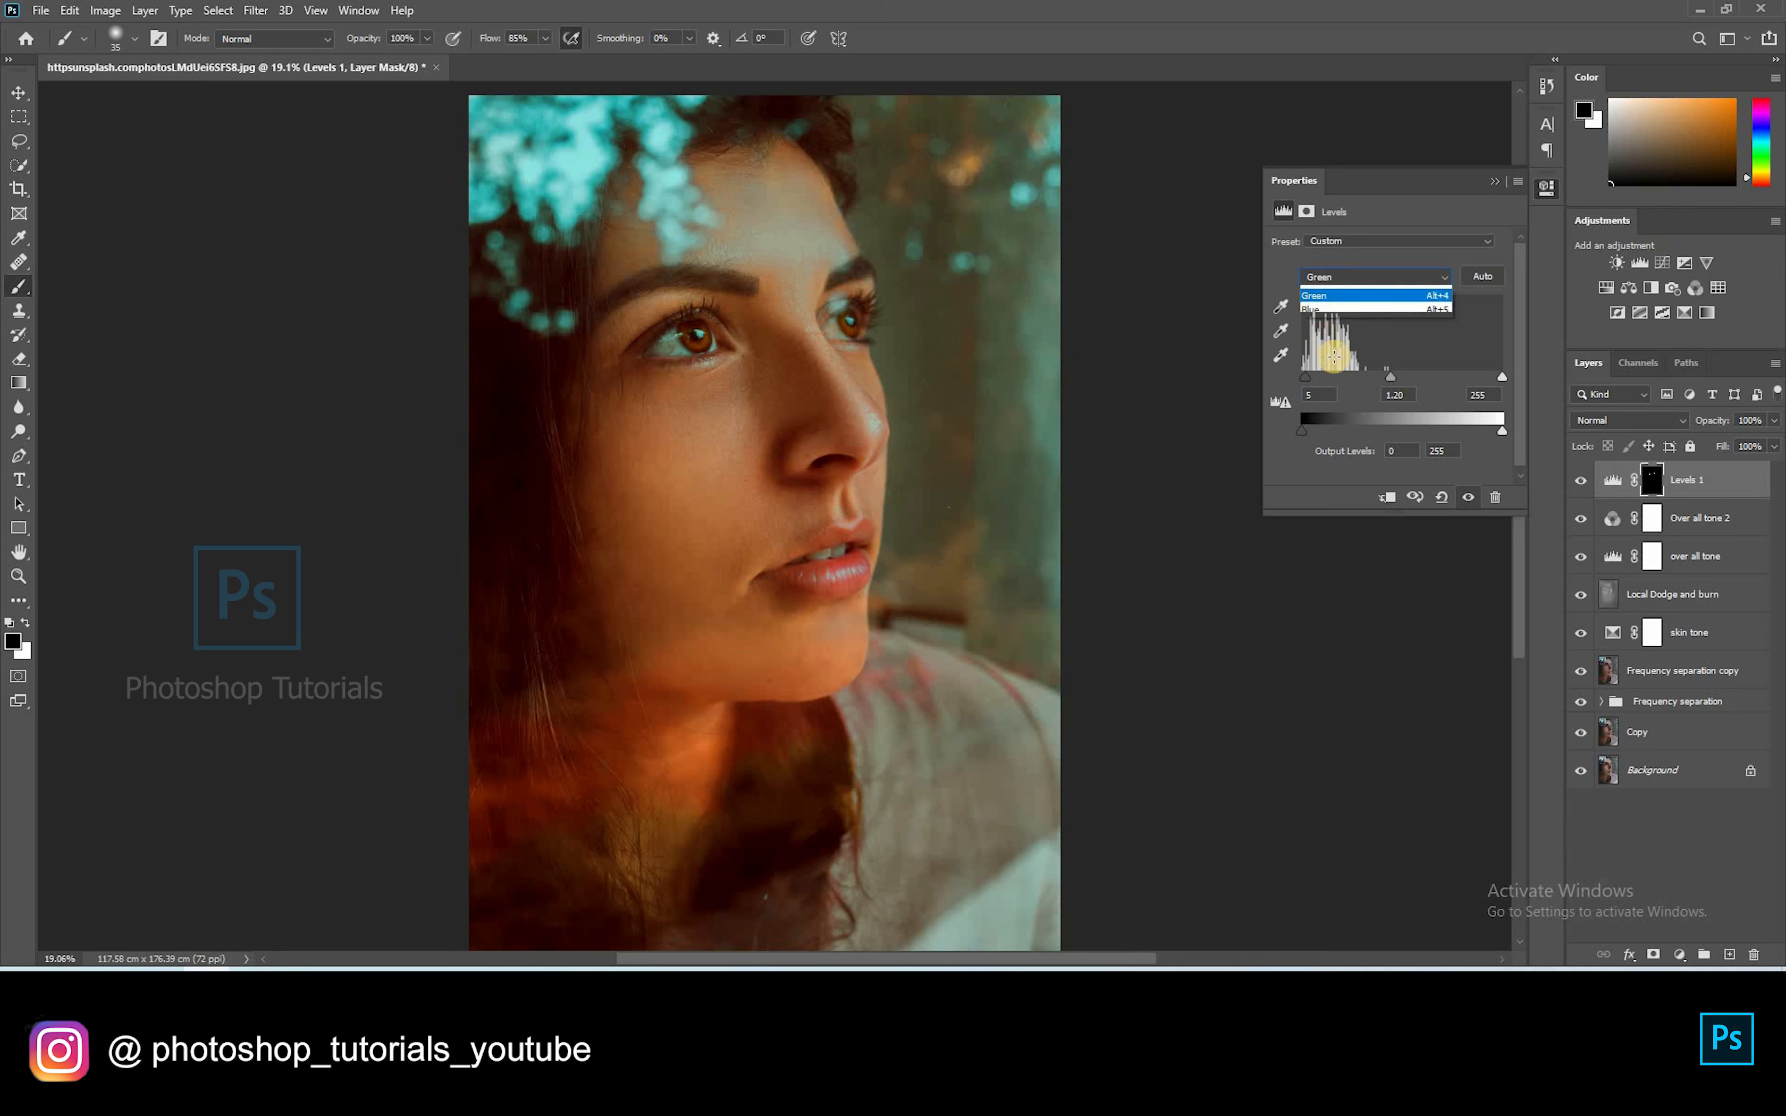
pyautogui.click(1332, 353)
pyautogui.moveTo(1301, 376); pyautogui.dragTo(1351, 375)
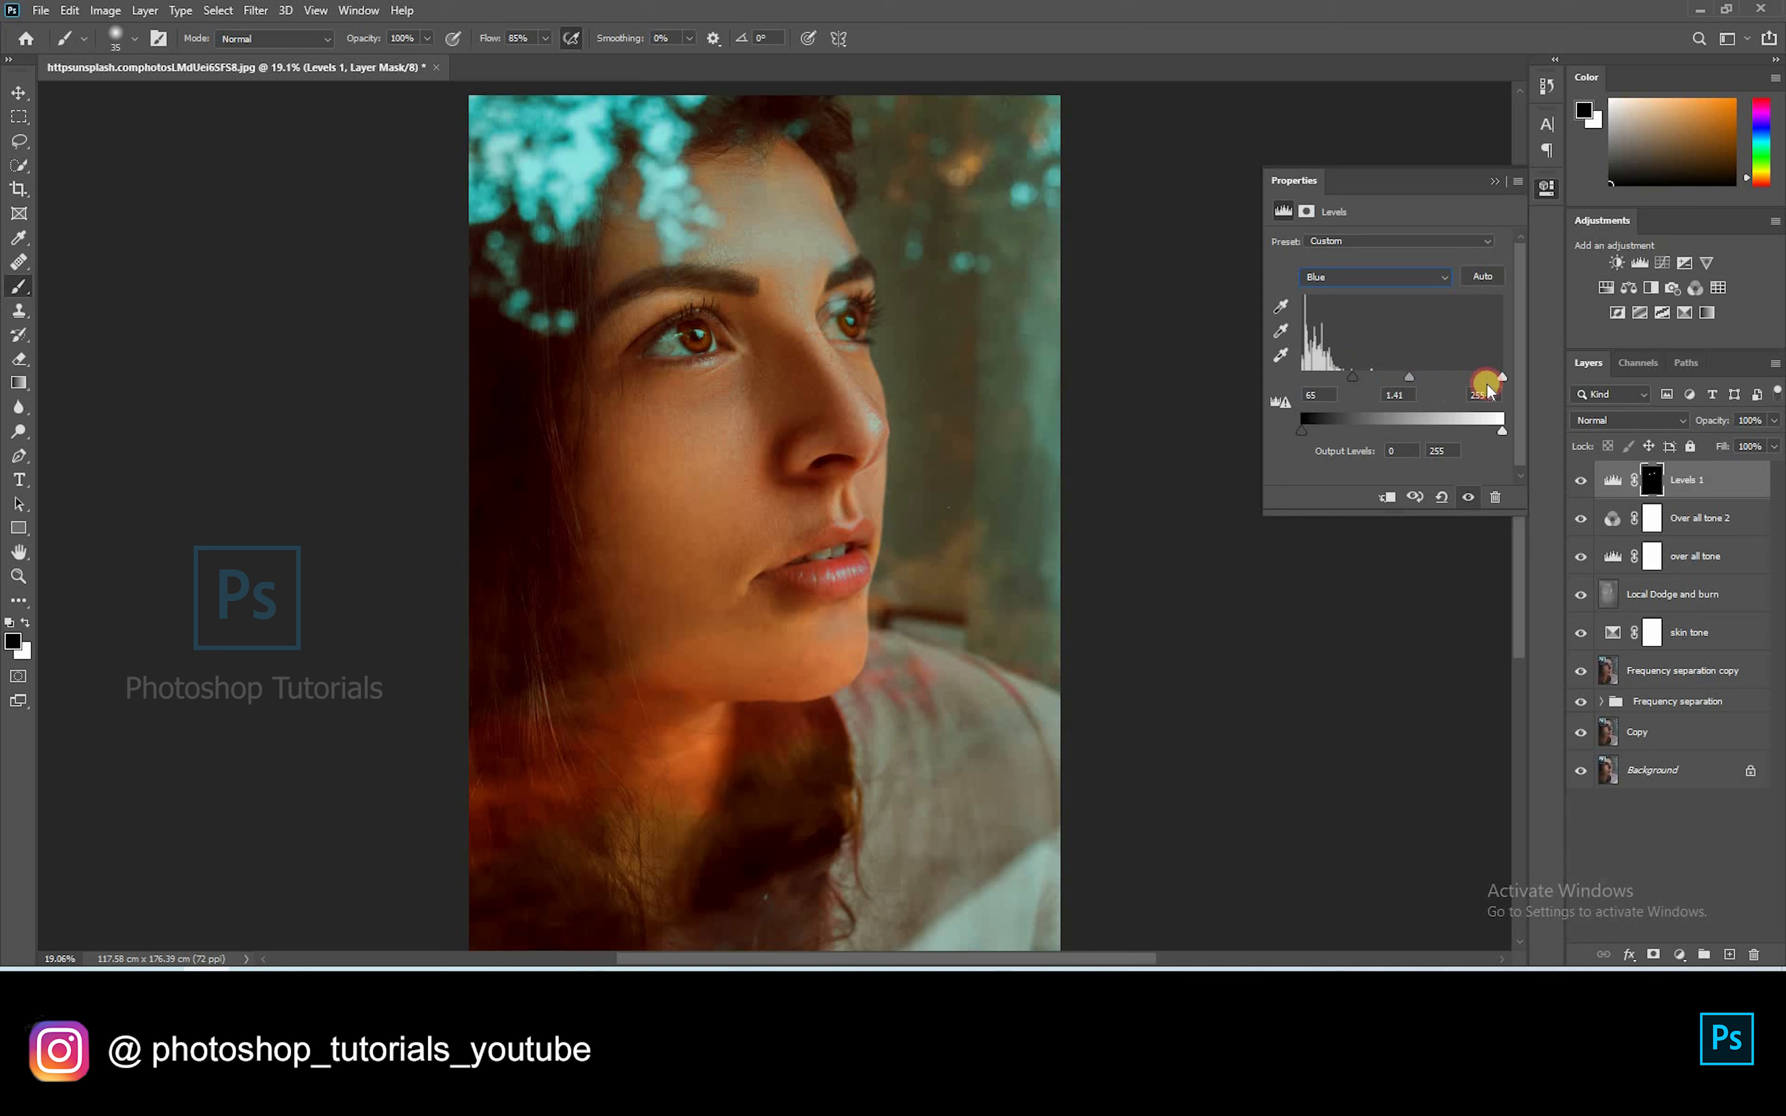
pyautogui.moveTo(1502, 378); pyautogui.dragTo(1430, 377)
pyautogui.click(1496, 179)
pyautogui.hotkey('ctrl', '0')
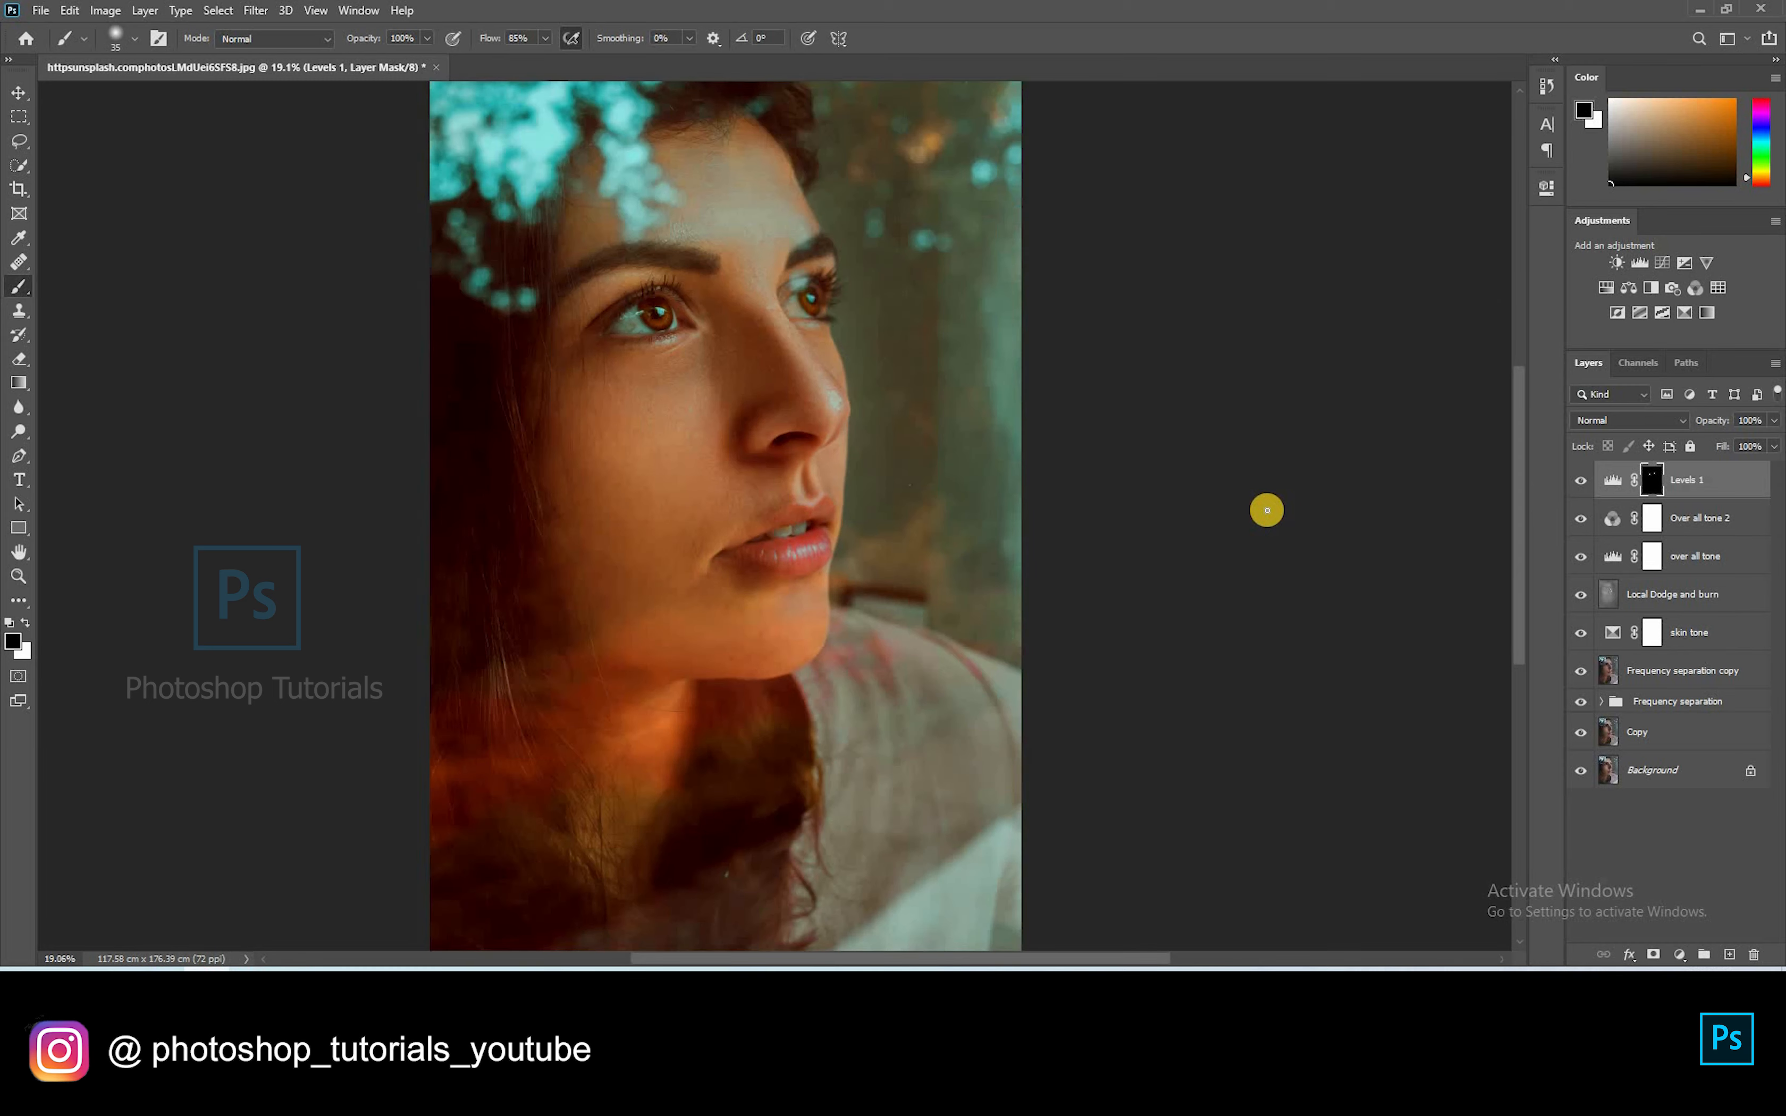
# Step: Name the eye Levels layer "eye details" and add another Levels layer above it with midtones at 0.86
pyautogui.scroll(-1, 1267, 509)
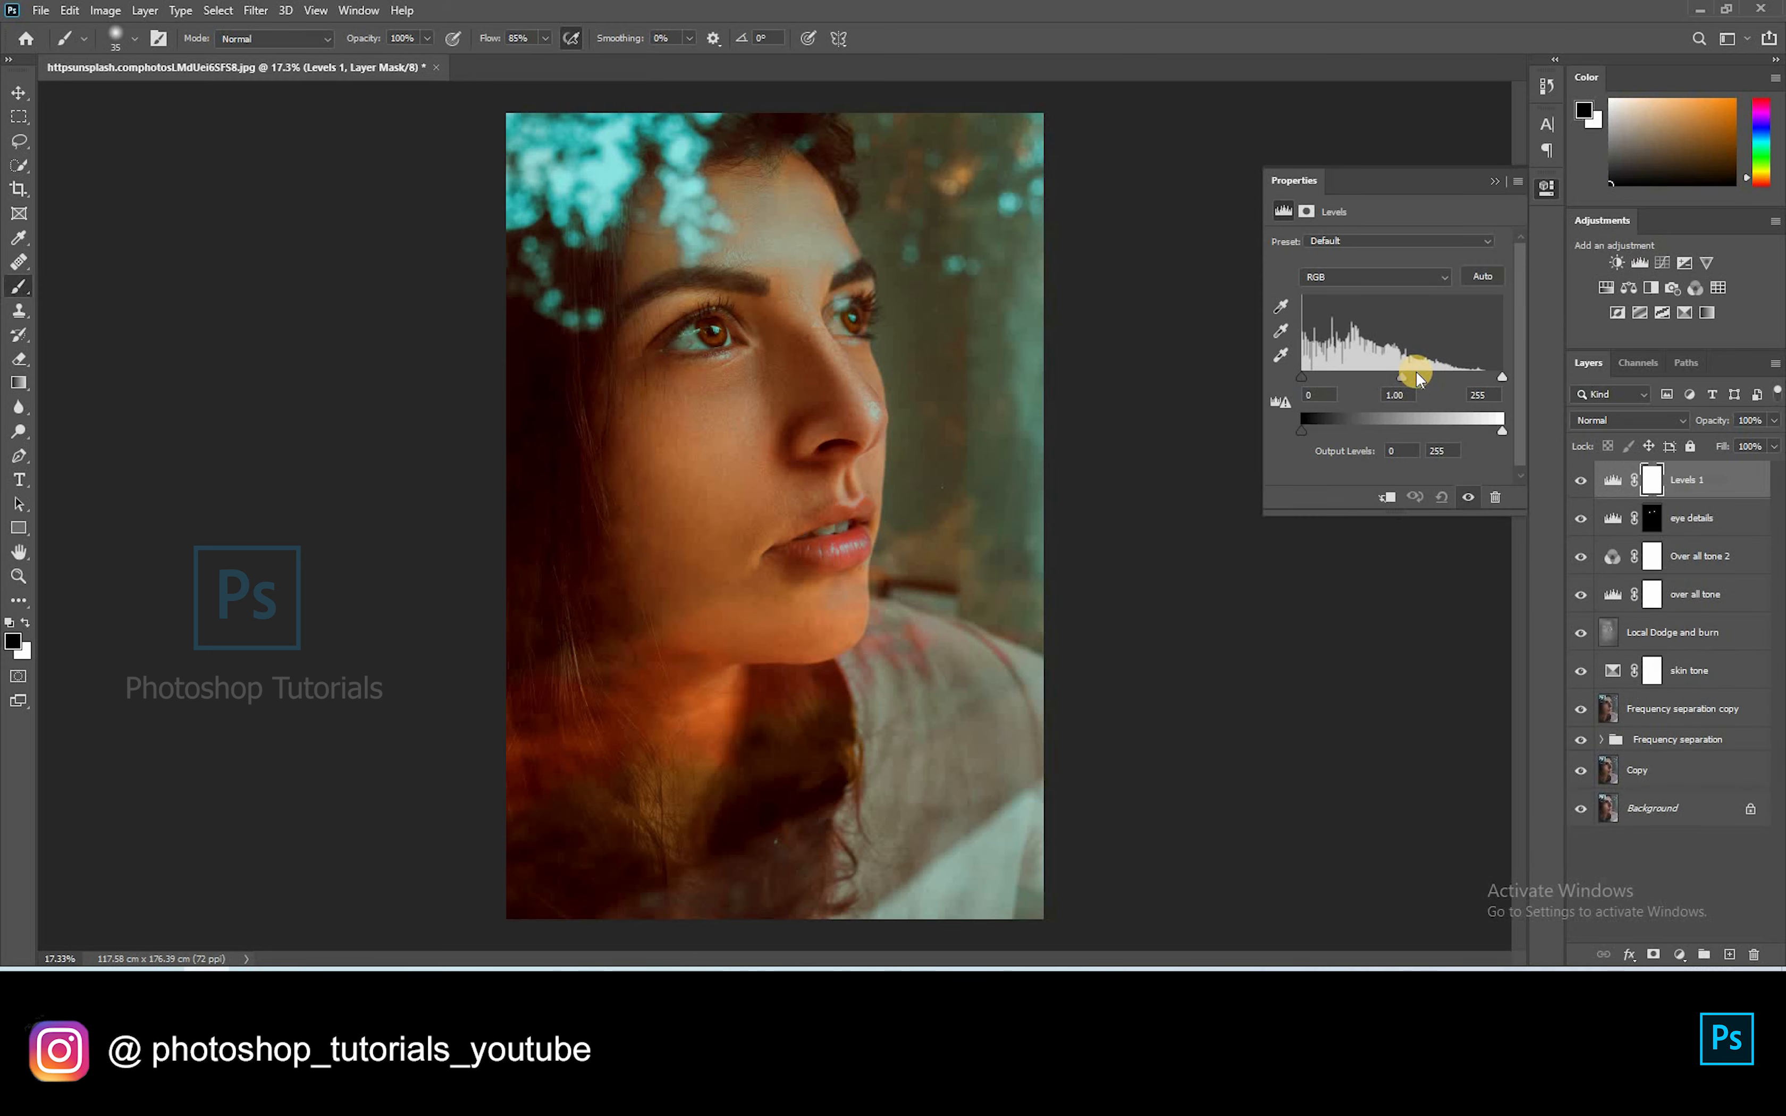
pyautogui.moveTo(1406, 377)
pyautogui.mouseDown()
pyautogui.moveTo(1429, 379)
pyautogui.moveTo(1411, 378)
pyautogui.mouseUp()
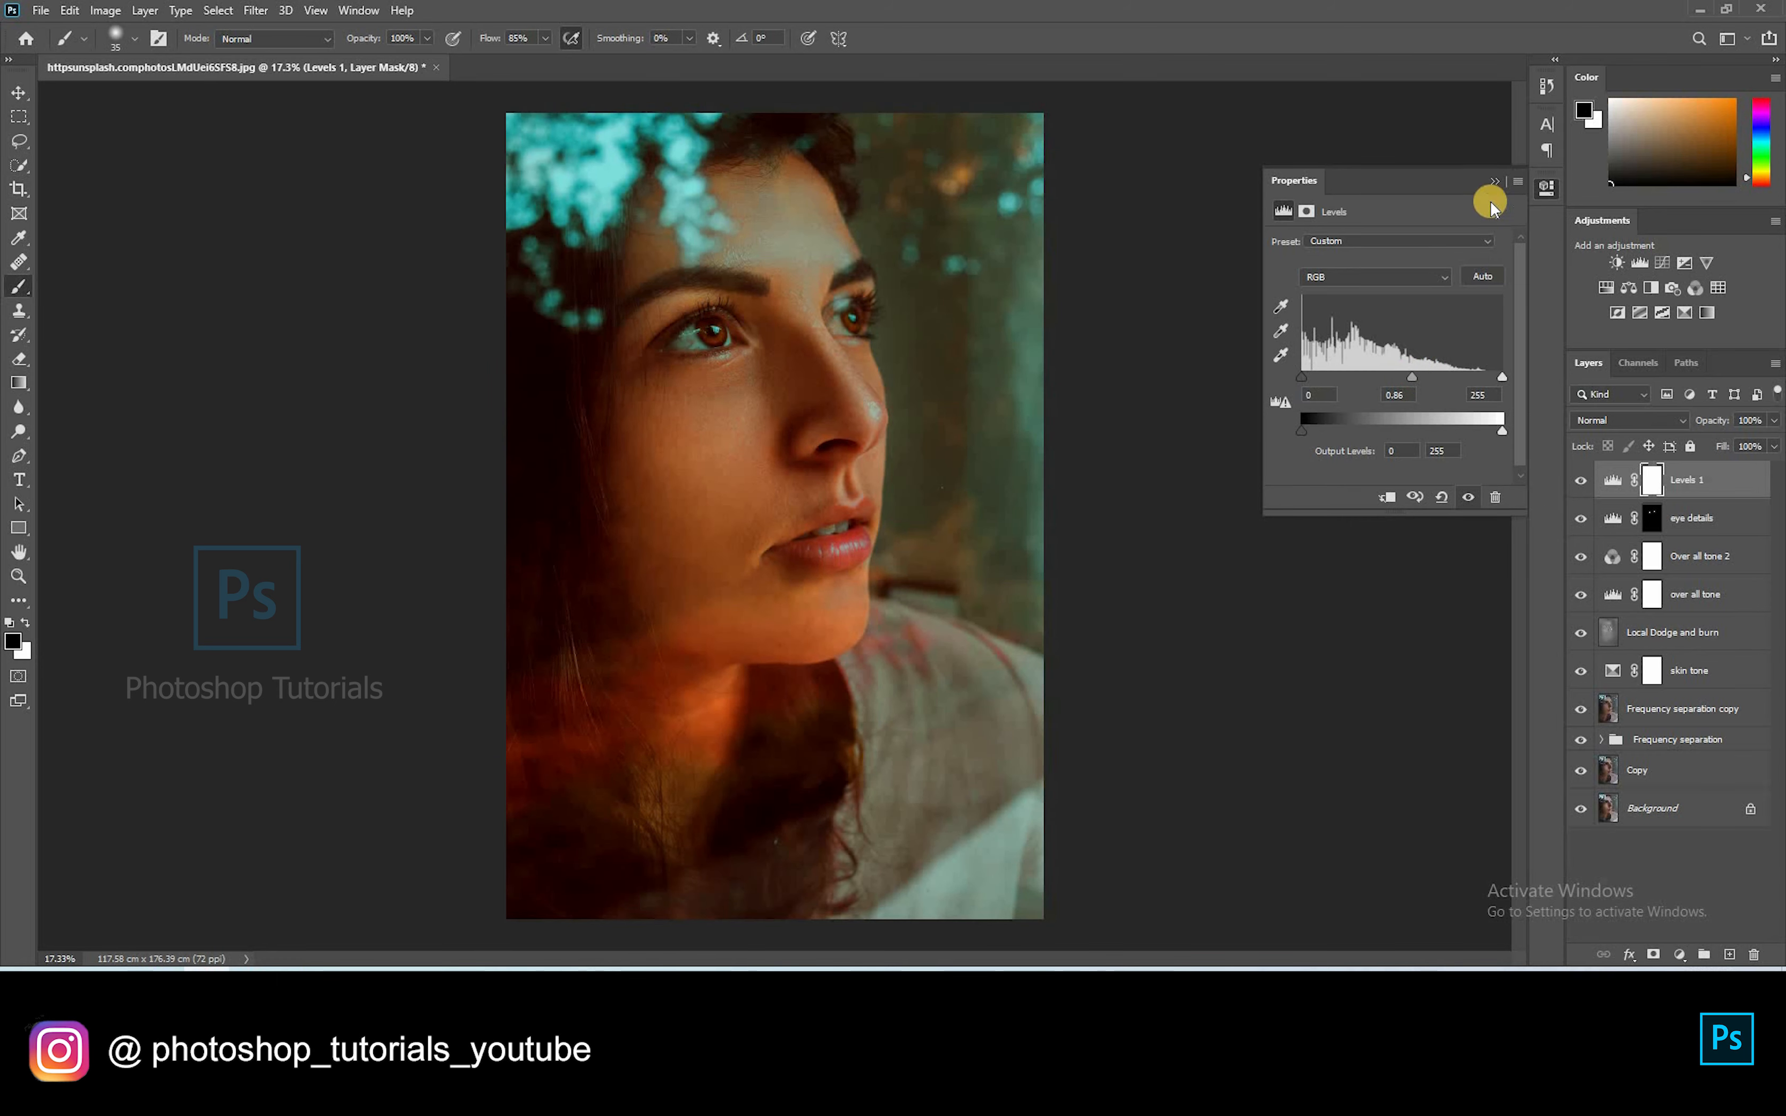
pyautogui.click(1166, 243)
# Step: Enlarge the brush to 2200, mask the darkening off the face with black, and partly paint it back with white
pyautogui.press(']')
pyautogui.press(']')
pyautogui.press(']')
pyautogui.press(']')
pyautogui.press(']')
pyautogui.press(']')
pyautogui.press(']')
pyautogui.press(']')
pyautogui.press(']')
pyautogui.press(']')
pyautogui.press(']')
pyautogui.press(']')
pyautogui.press(']')
pyautogui.press(']')
pyautogui.press(']')
pyautogui.press(']')
pyautogui.press(']')
pyautogui.press(']')
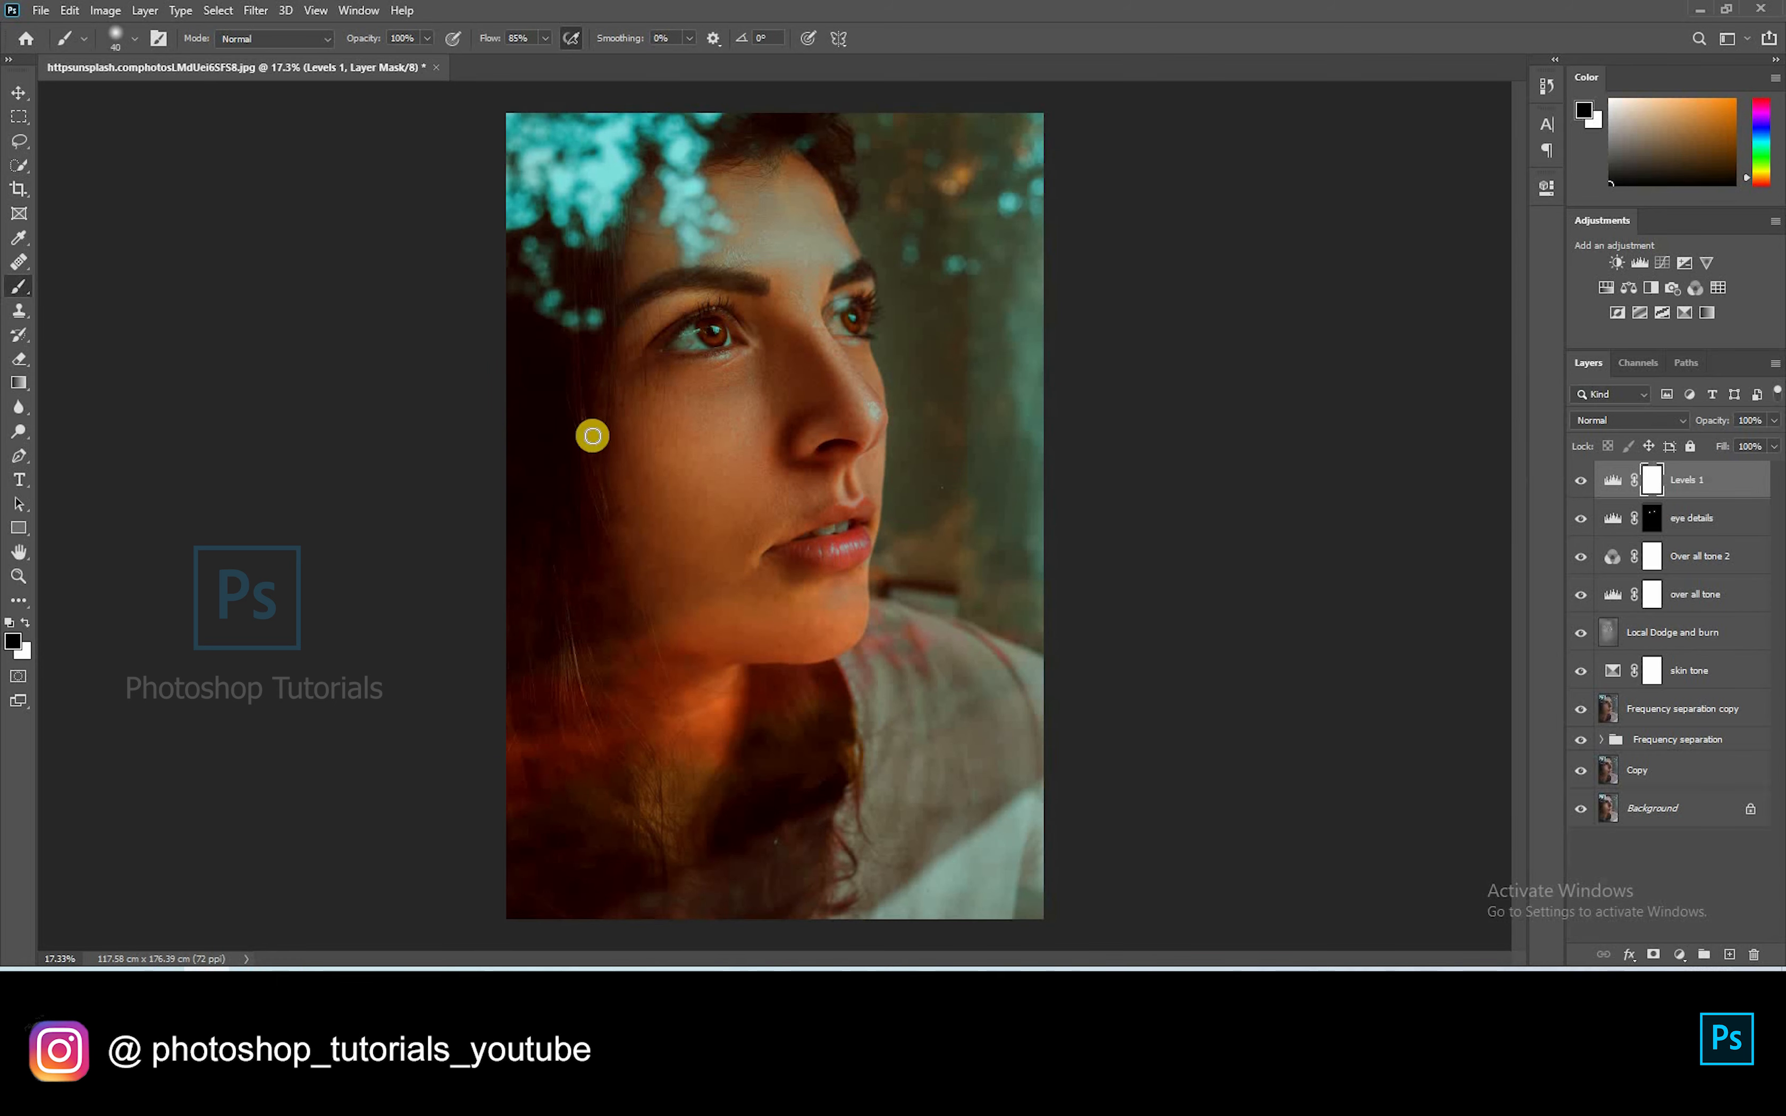
pyautogui.click(742, 543)
pyautogui.press(']')
pyautogui.press(']')
pyautogui.press(']')
pyautogui.press(']')
pyautogui.press(']')
pyautogui.press(']')
pyautogui.press(']')
pyautogui.press(']')
pyautogui.press(']')
pyautogui.press(']')
pyautogui.press(']')
pyautogui.press(']')
pyautogui.press(']')
pyautogui.press(']')
pyautogui.press(']')
pyautogui.press(']')
pyautogui.press(']')
pyautogui.moveTo(741, 543)
pyautogui.mouseDown()
pyautogui.moveTo(747, 390)
pyautogui.moveTo(714, 622)
pyautogui.moveTo(747, 503)
pyautogui.moveTo(697, 639)
pyautogui.mouseUp()
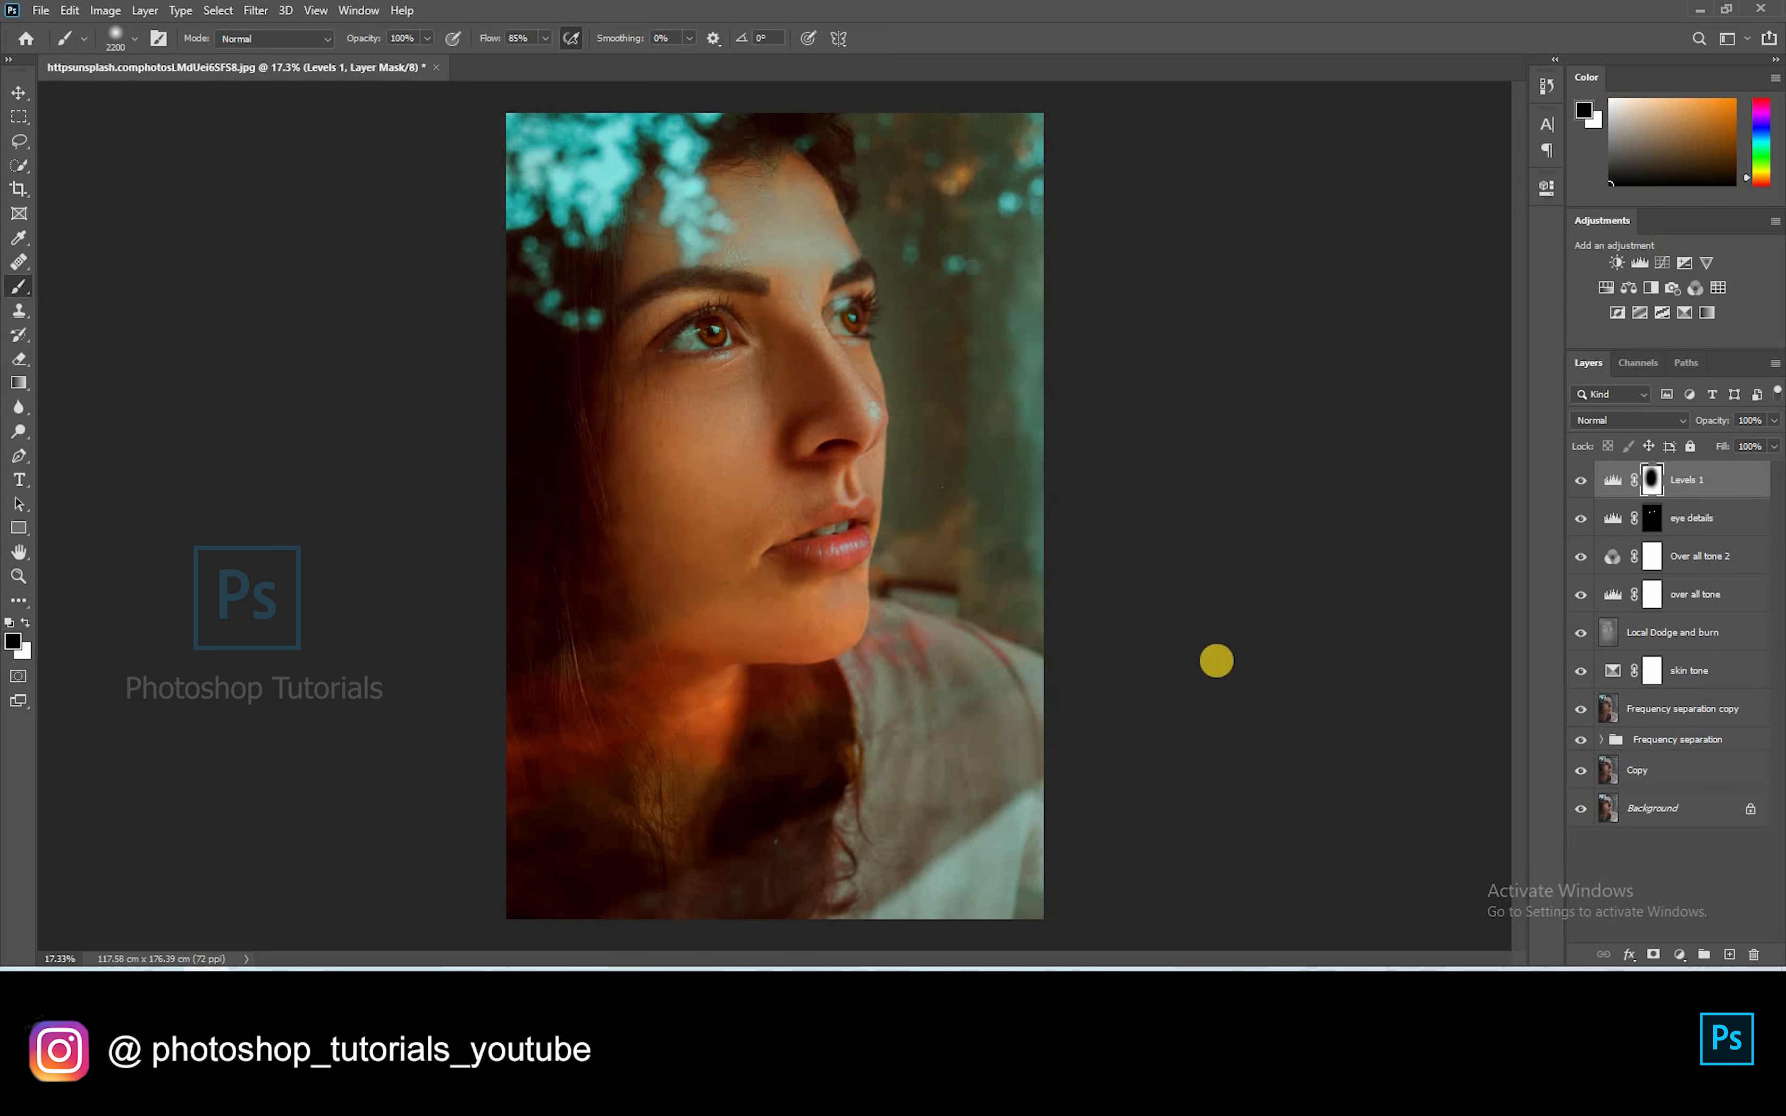
pyautogui.press('x')
pyautogui.moveTo(849, 419)
pyautogui.mouseDown()
pyautogui.moveTo(718, 738)
pyautogui.moveTo(718, 231)
pyautogui.moveTo(783, 180)
pyautogui.mouseUp()
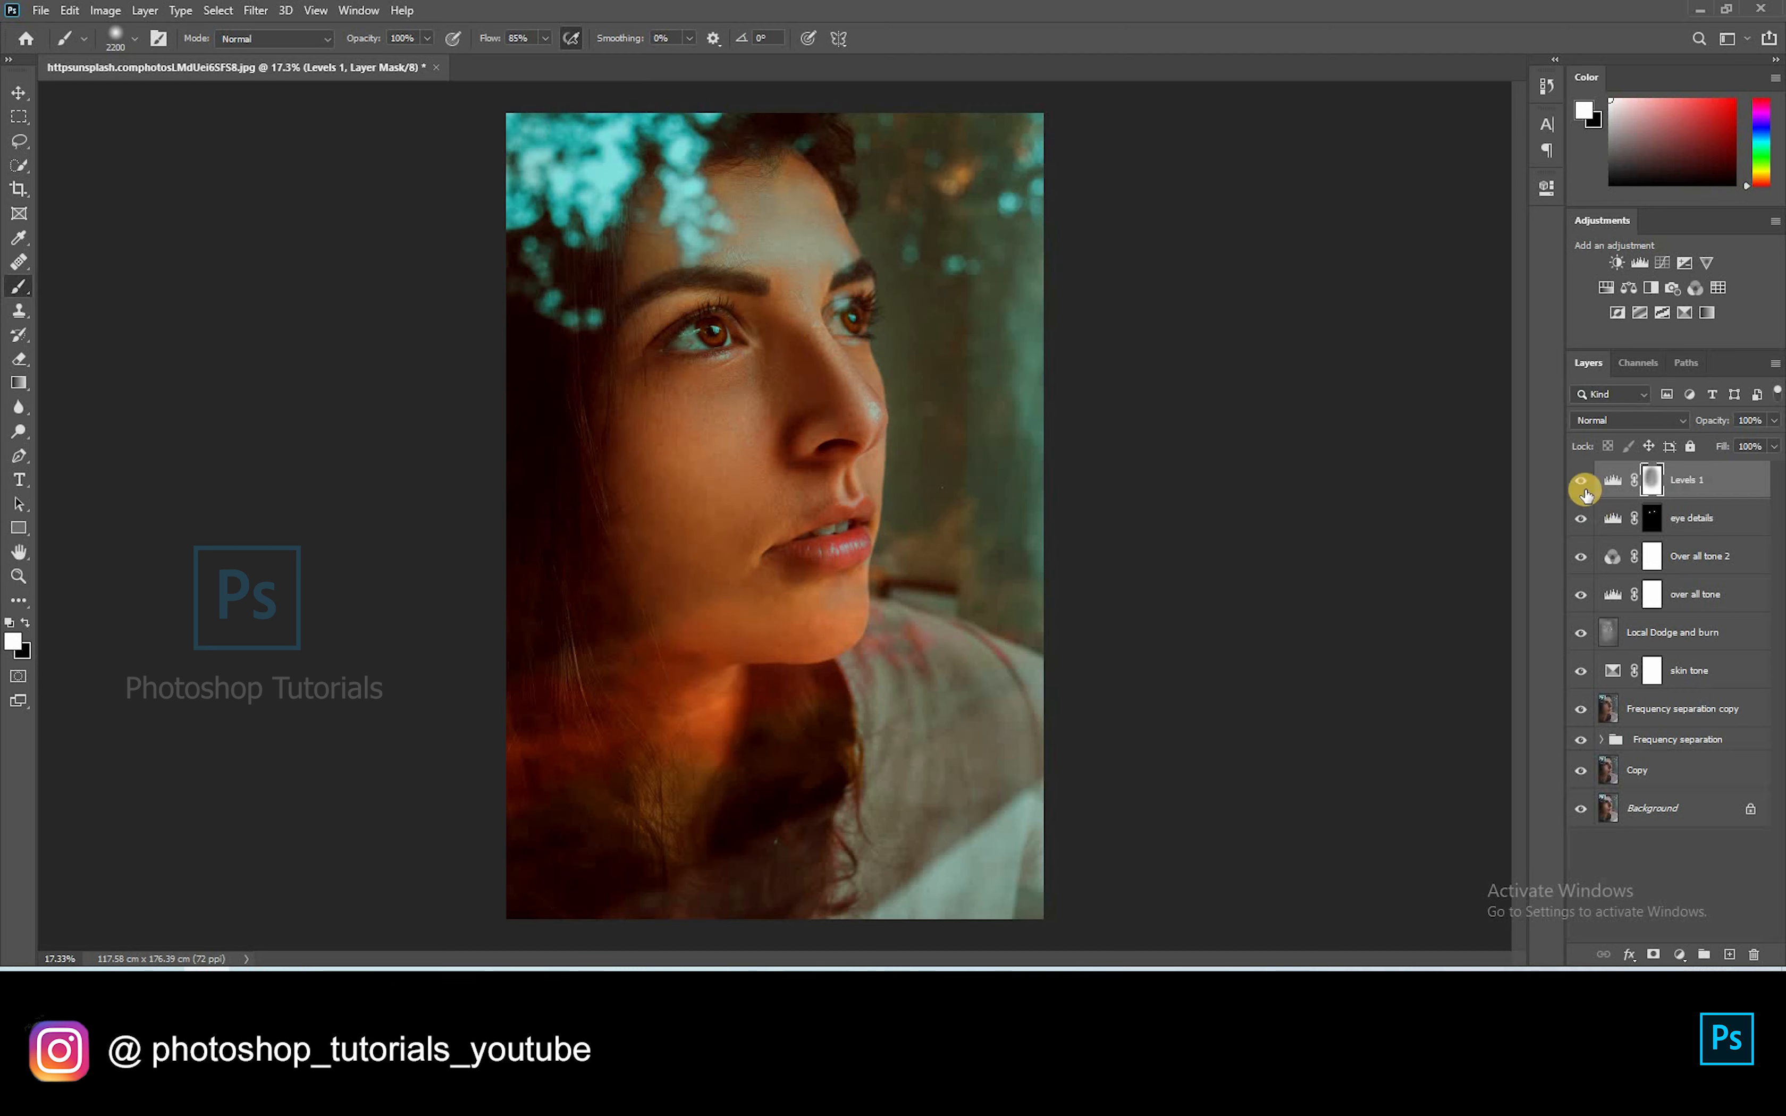
# Step: Rename the top Levels layer "sepration from BG"
pyautogui.doubleClick(1700, 478)
pyautogui.write('s')
pyautogui.write('epration from BG')
pyautogui.press('Return')
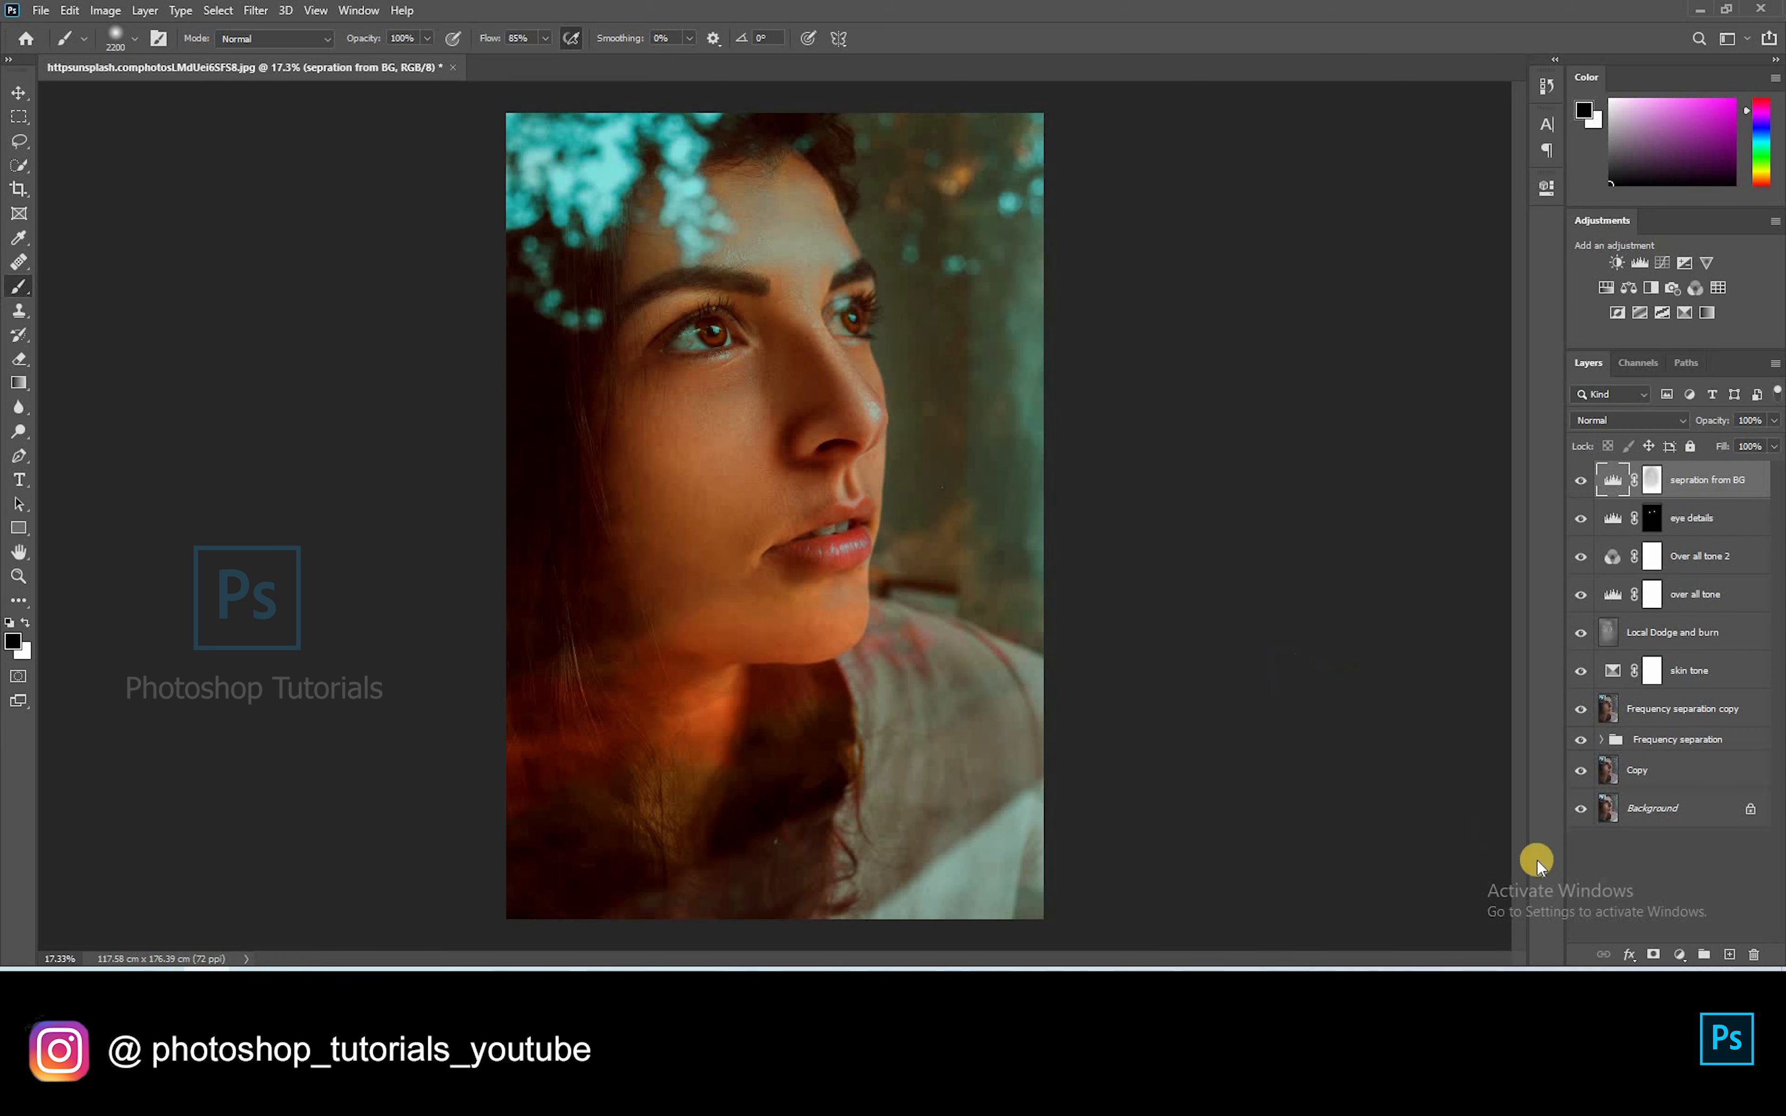
# Step: Add a Selective Color adjustment layer on top, adjust its cyan and magenta amounts, and rename it "matte tone"
pyautogui.press('v')
pyautogui.click(1285, 613)
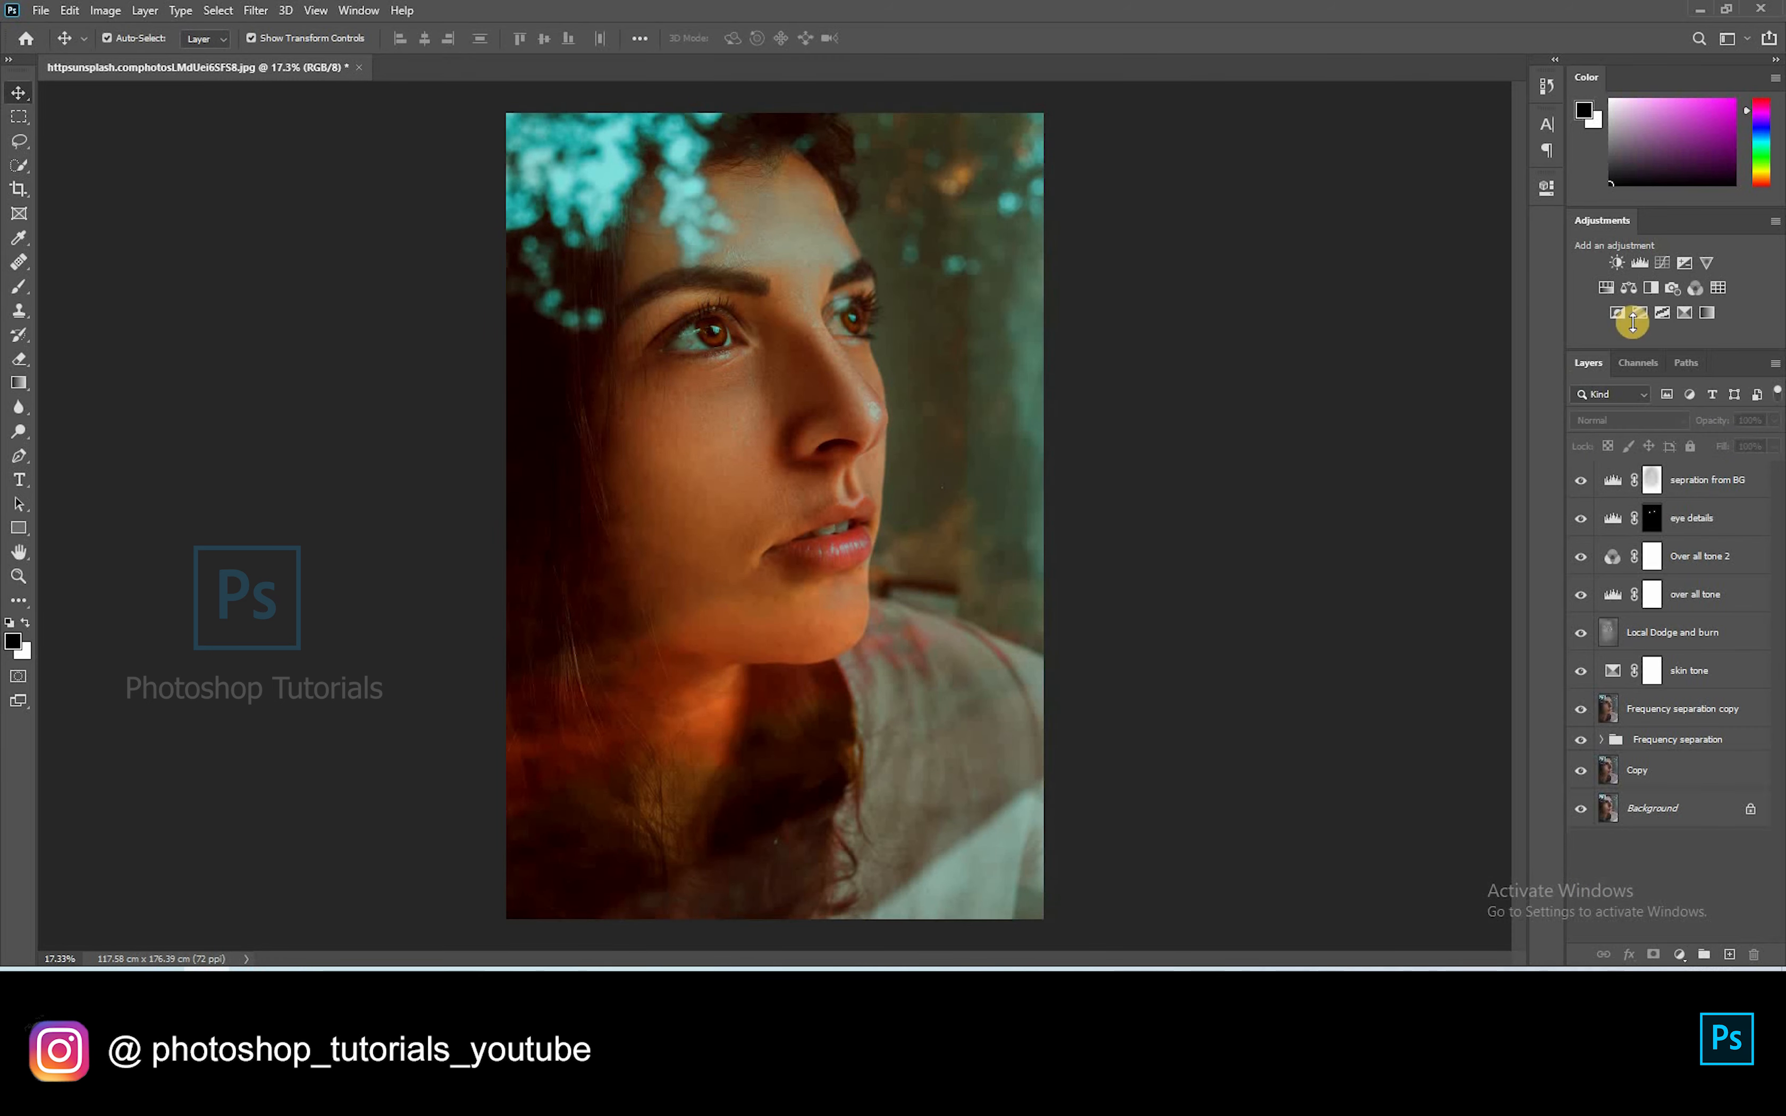
pyautogui.click(1385, 264)
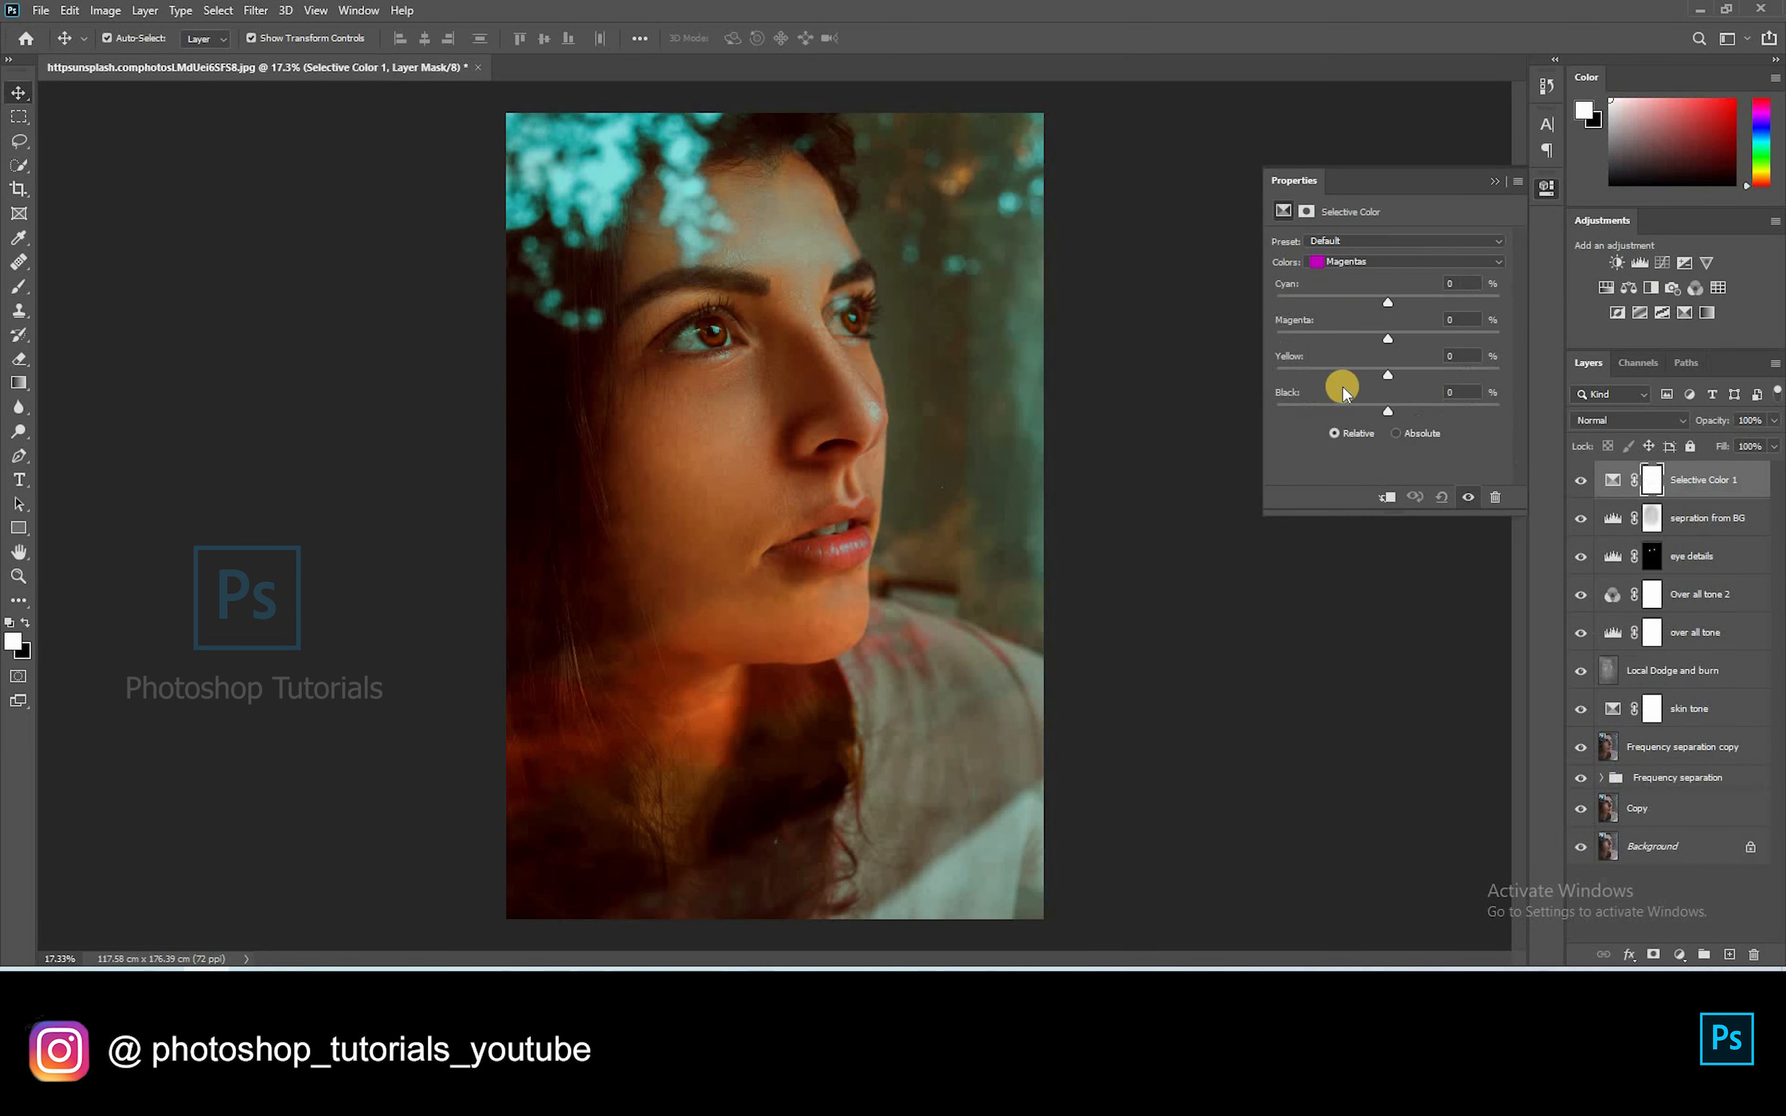
pyautogui.click(1402, 303)
pyautogui.click(1402, 395)
pyautogui.moveTo(1388, 302); pyautogui.dragTo(1378, 342)
pyautogui.click(1493, 179)
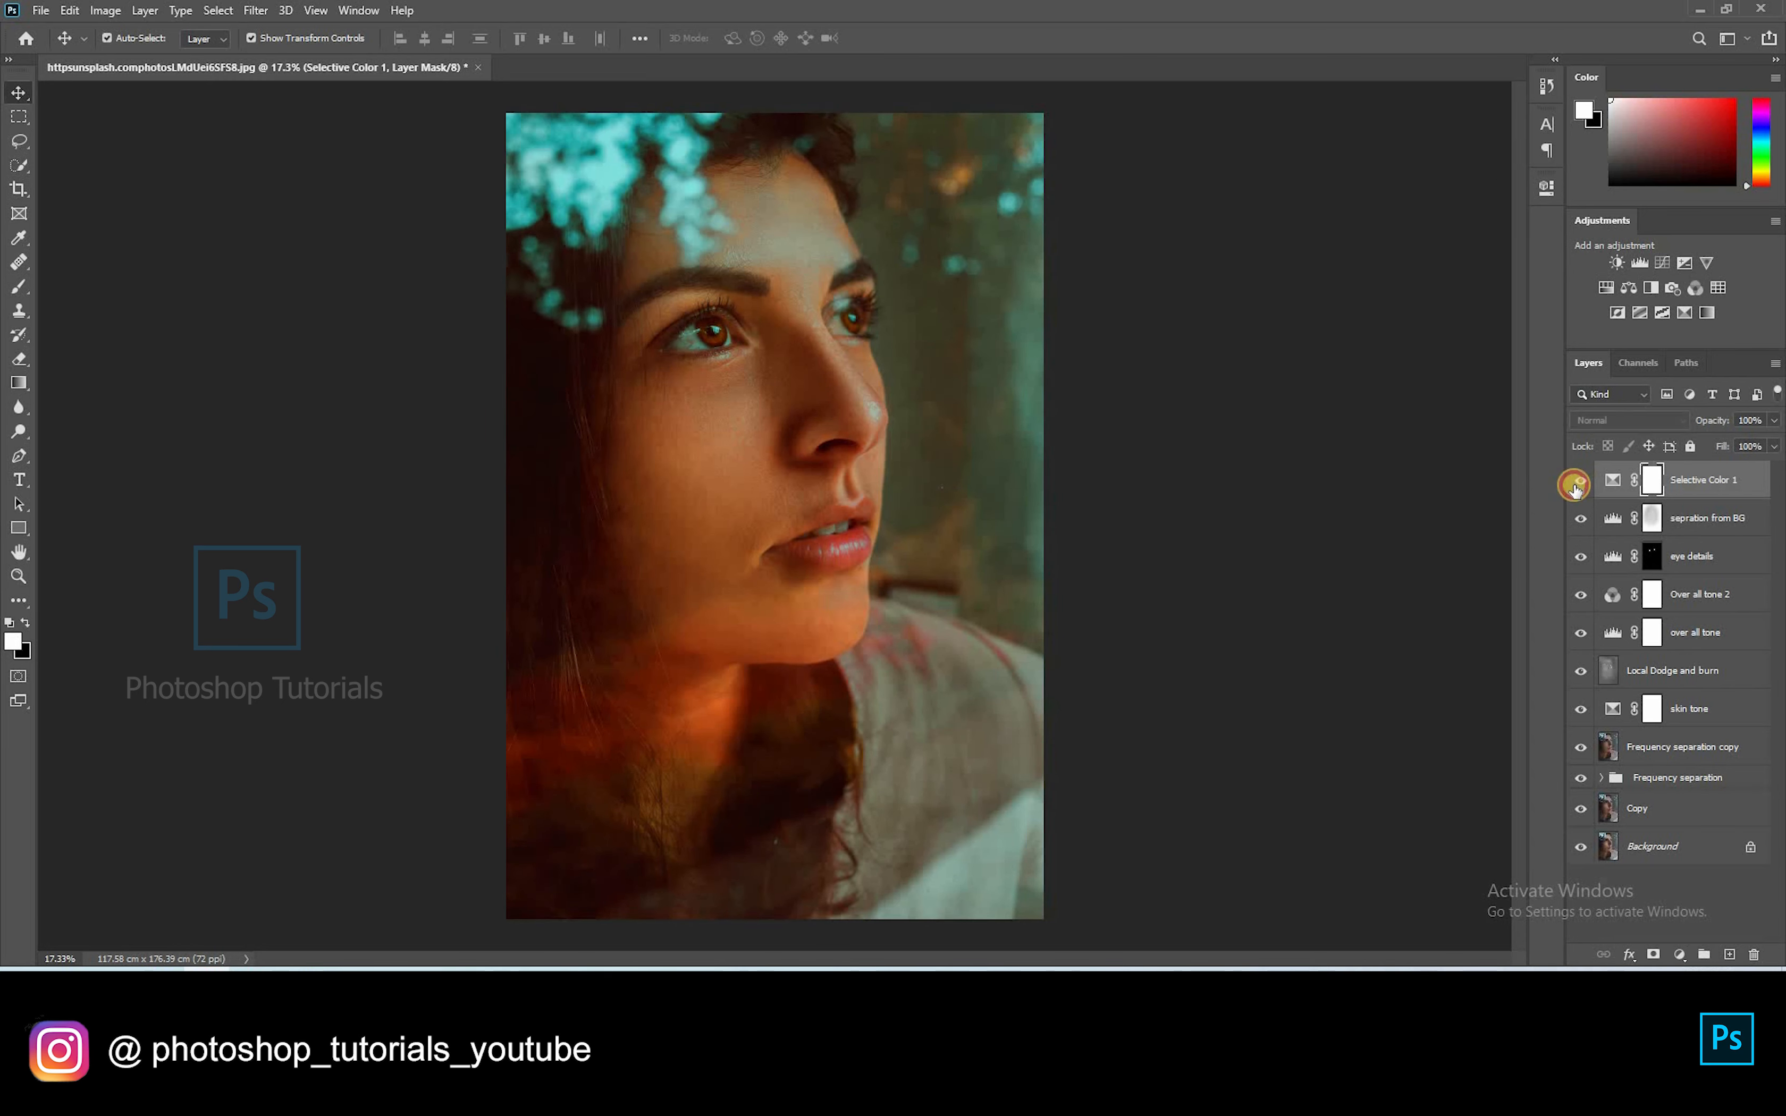
pyautogui.doubleClick(1692, 480)
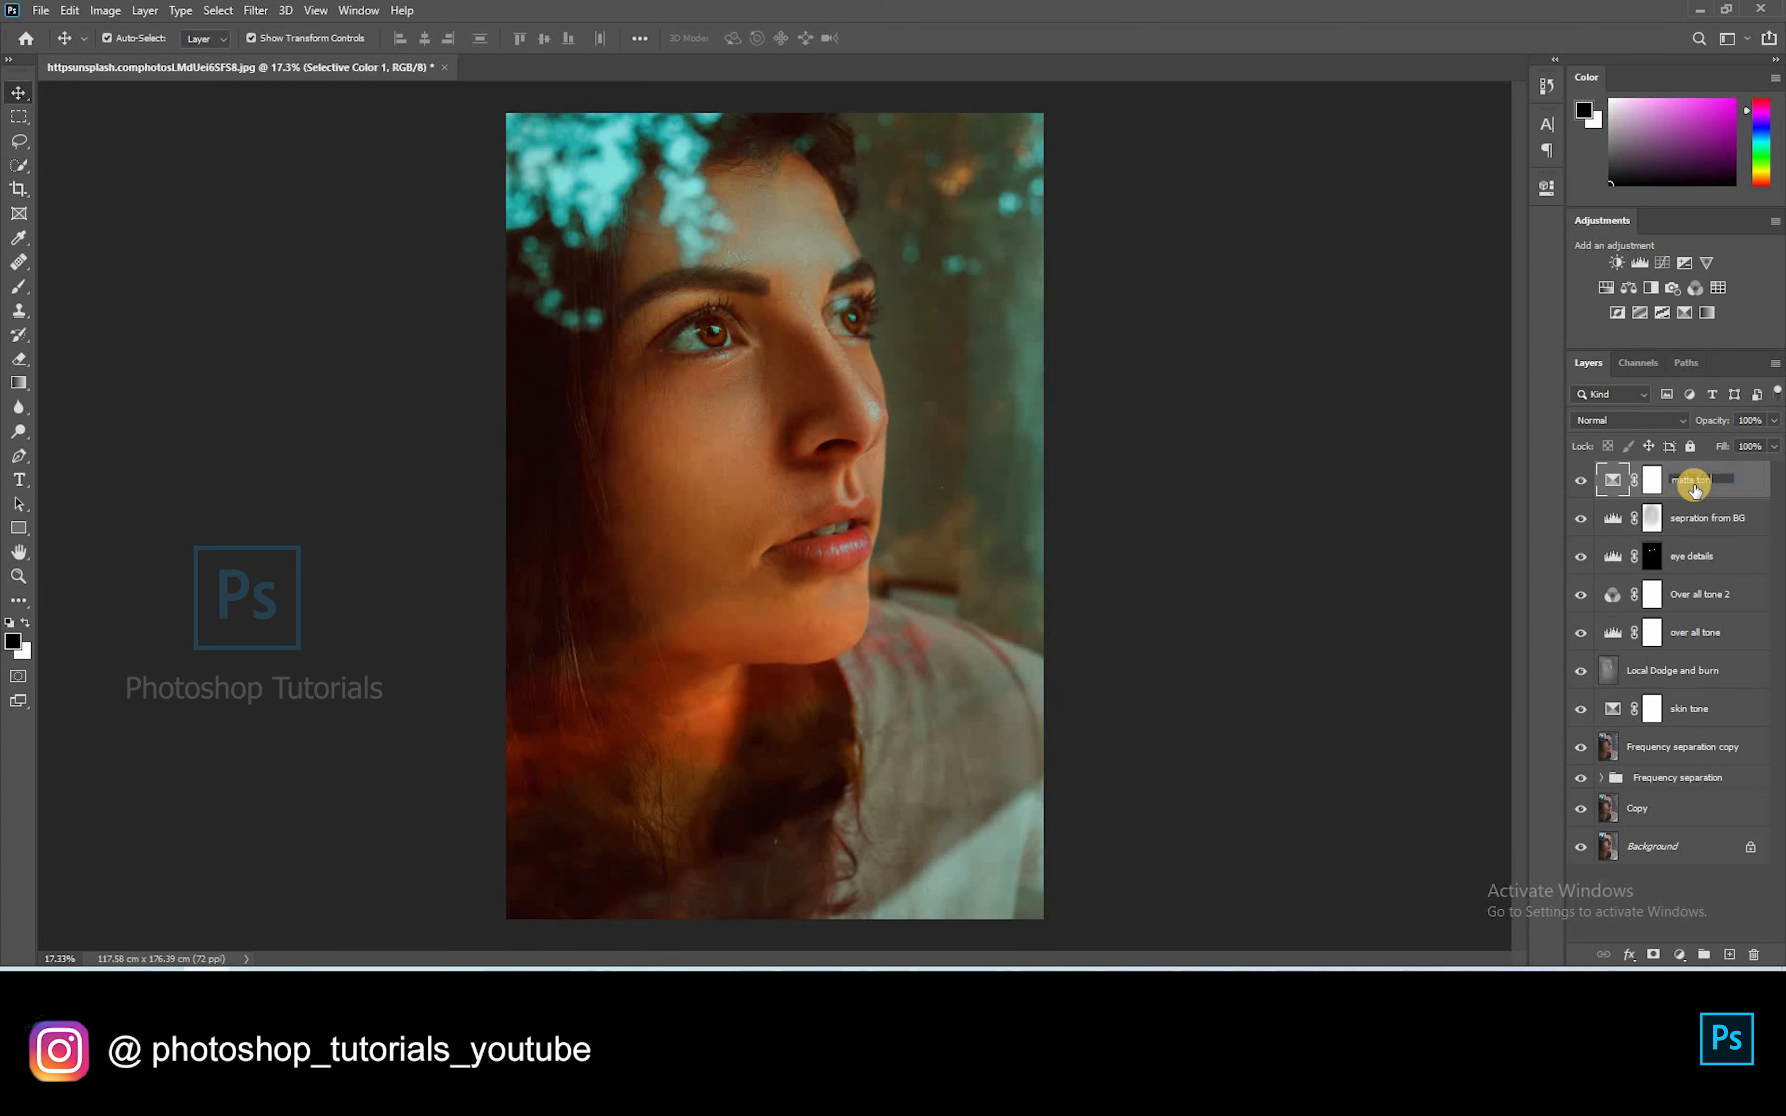
pyautogui.press('Return')
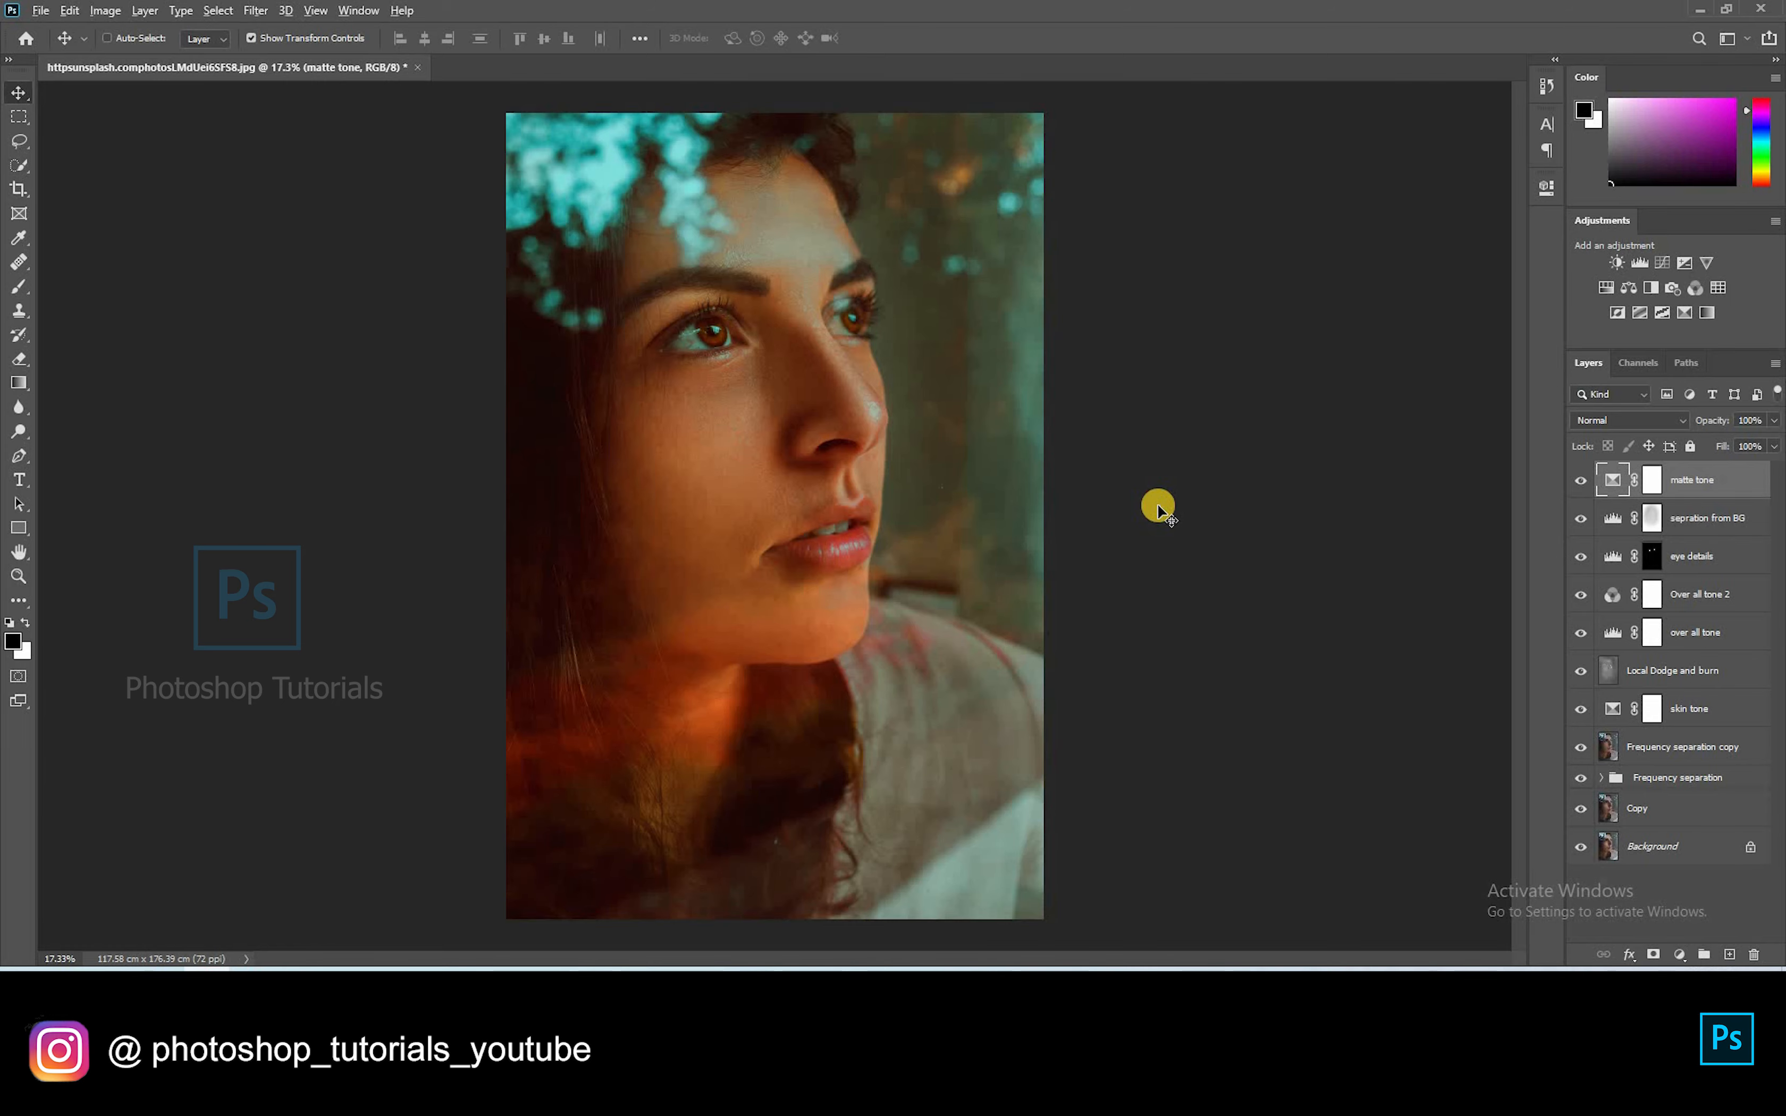
# Step: Stamp all visible layers into a new layer and apply Camera Raw settings of Blacks -6, Highlights +33 and Exposure +0.15
pyautogui.hotkey('ctrl', 'alt', 'shift', 'e')
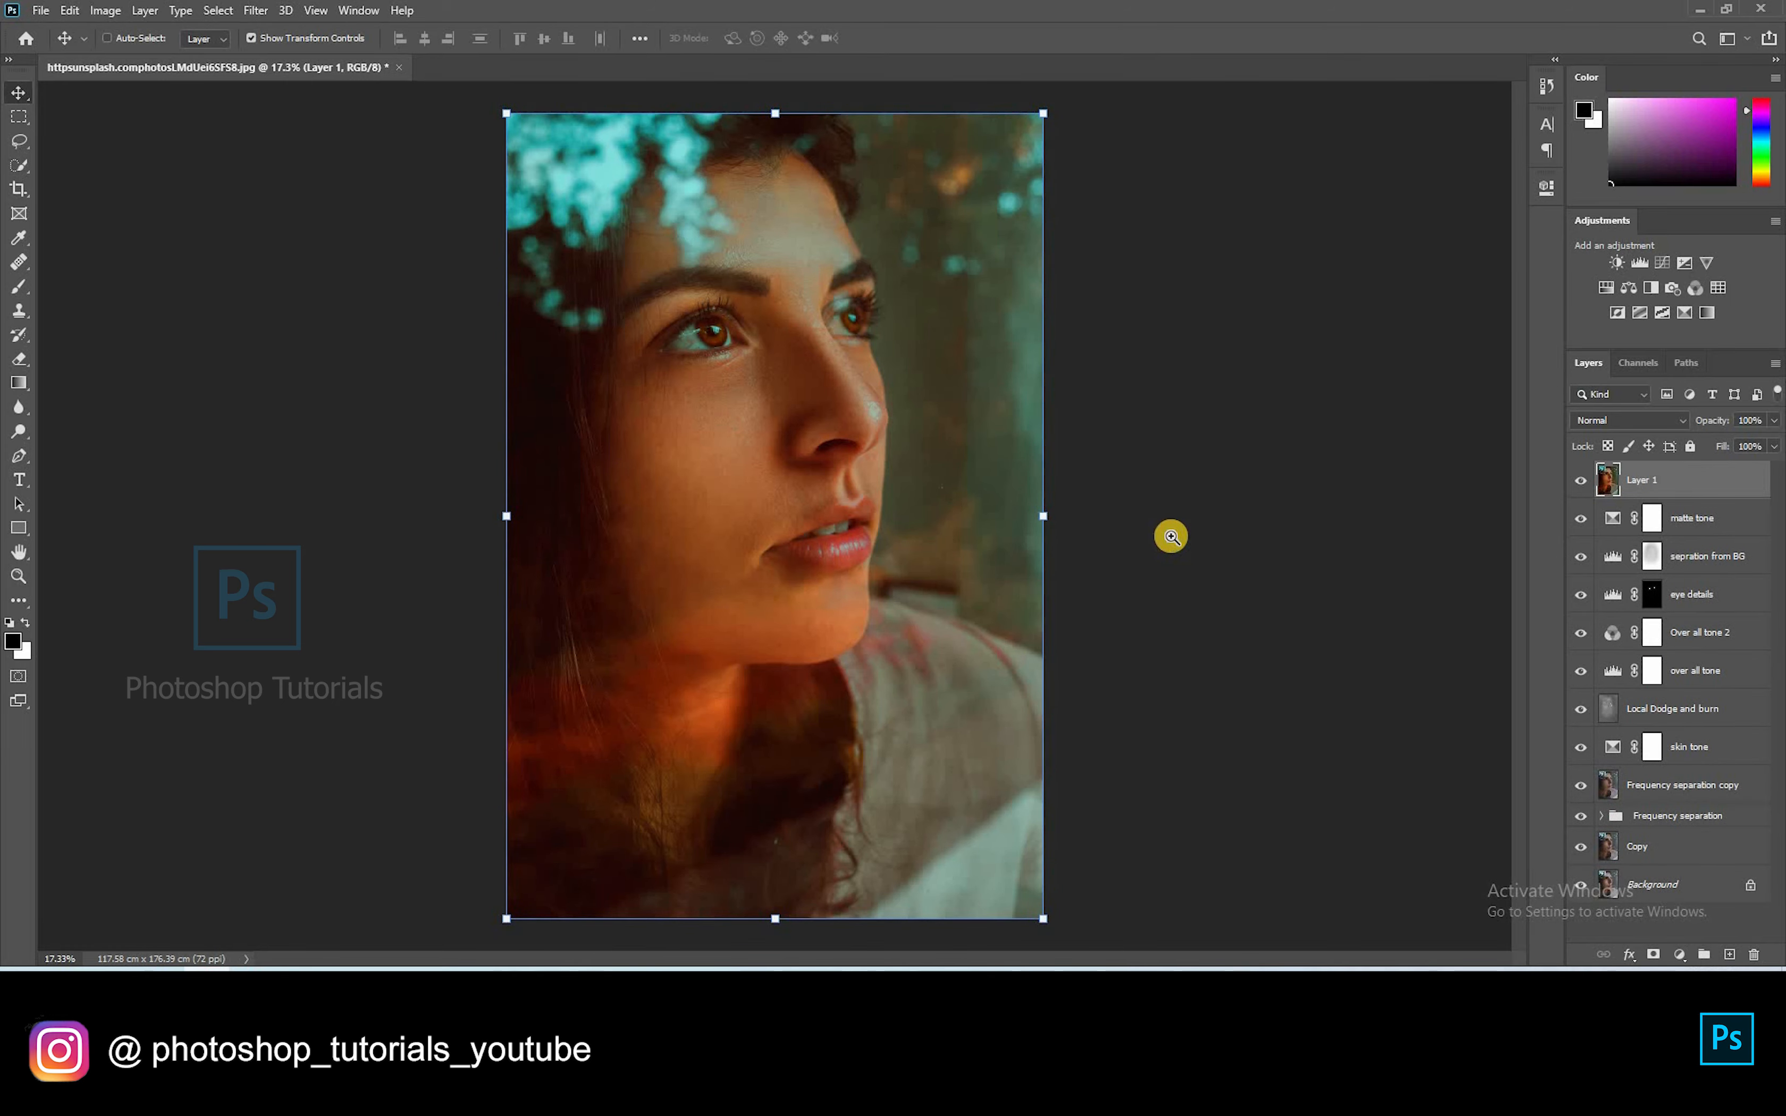
pyautogui.hotkey('ctrl', 'shift', 'a')
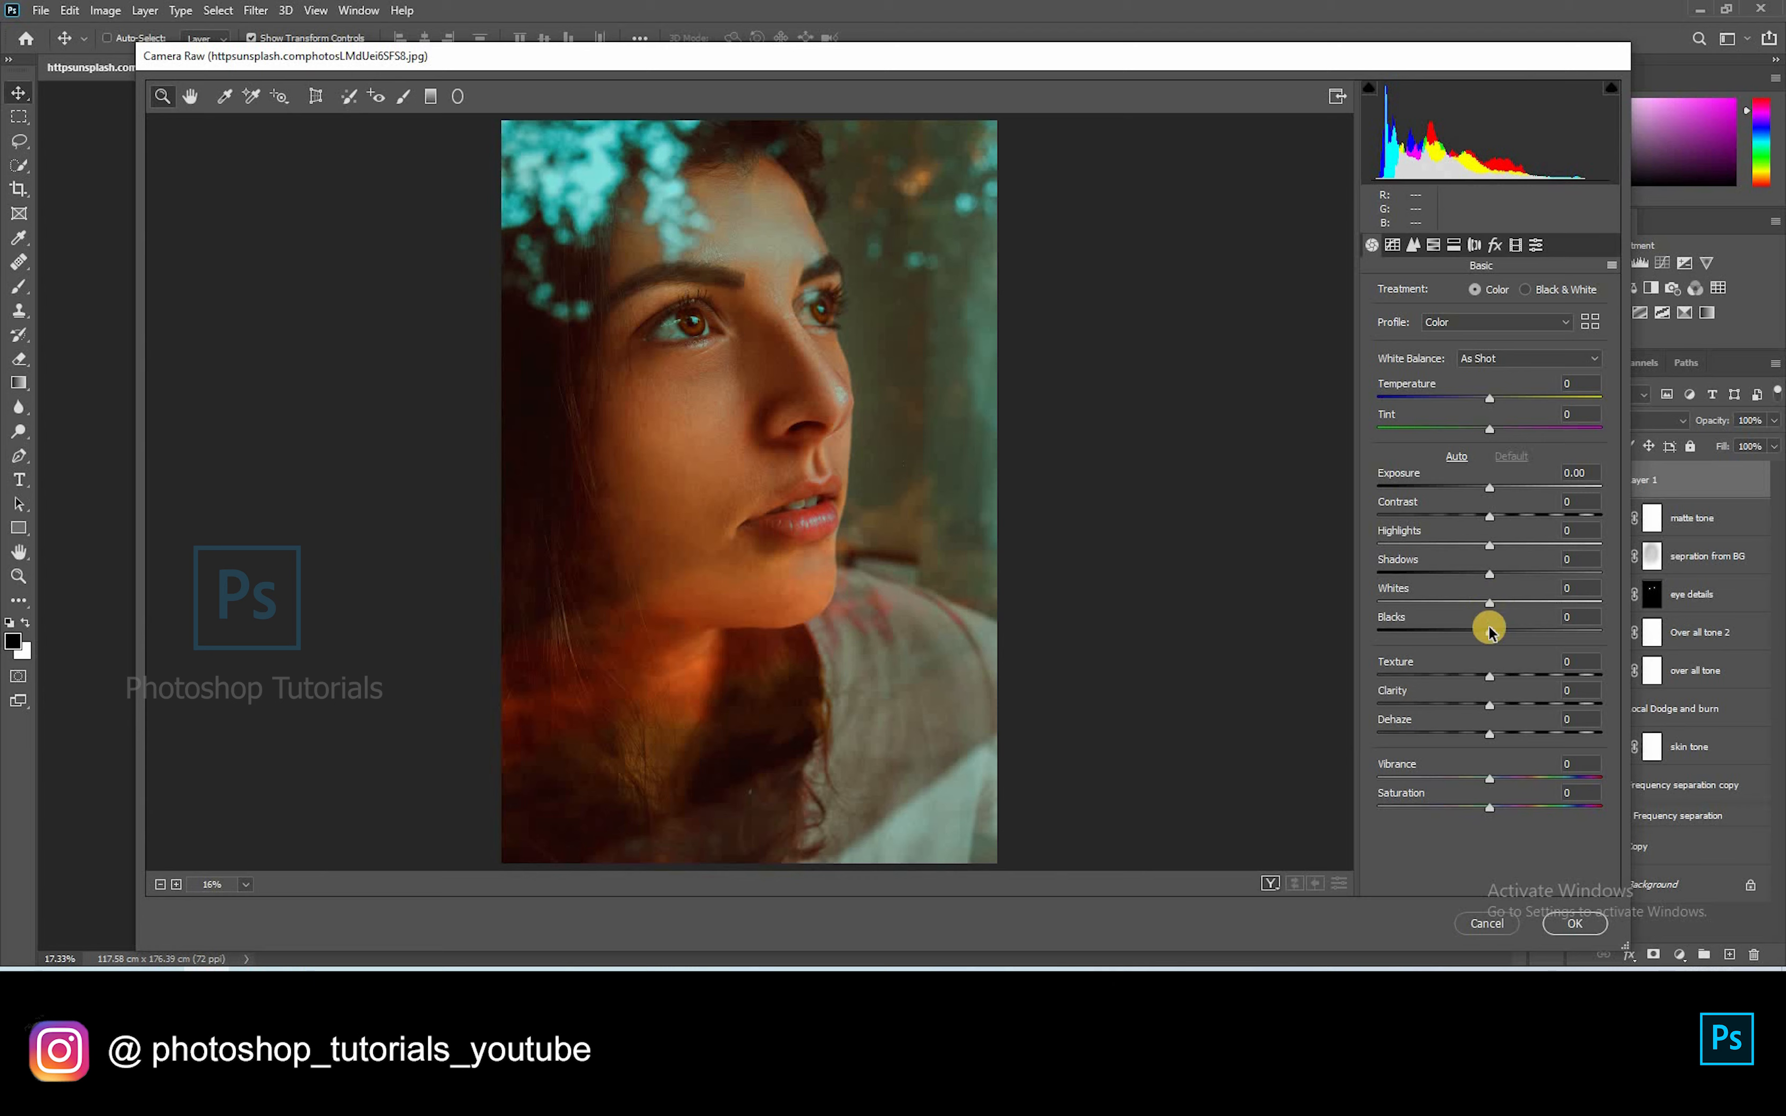
pyautogui.moveTo(1486, 639); pyautogui.dragTo(1479, 637)
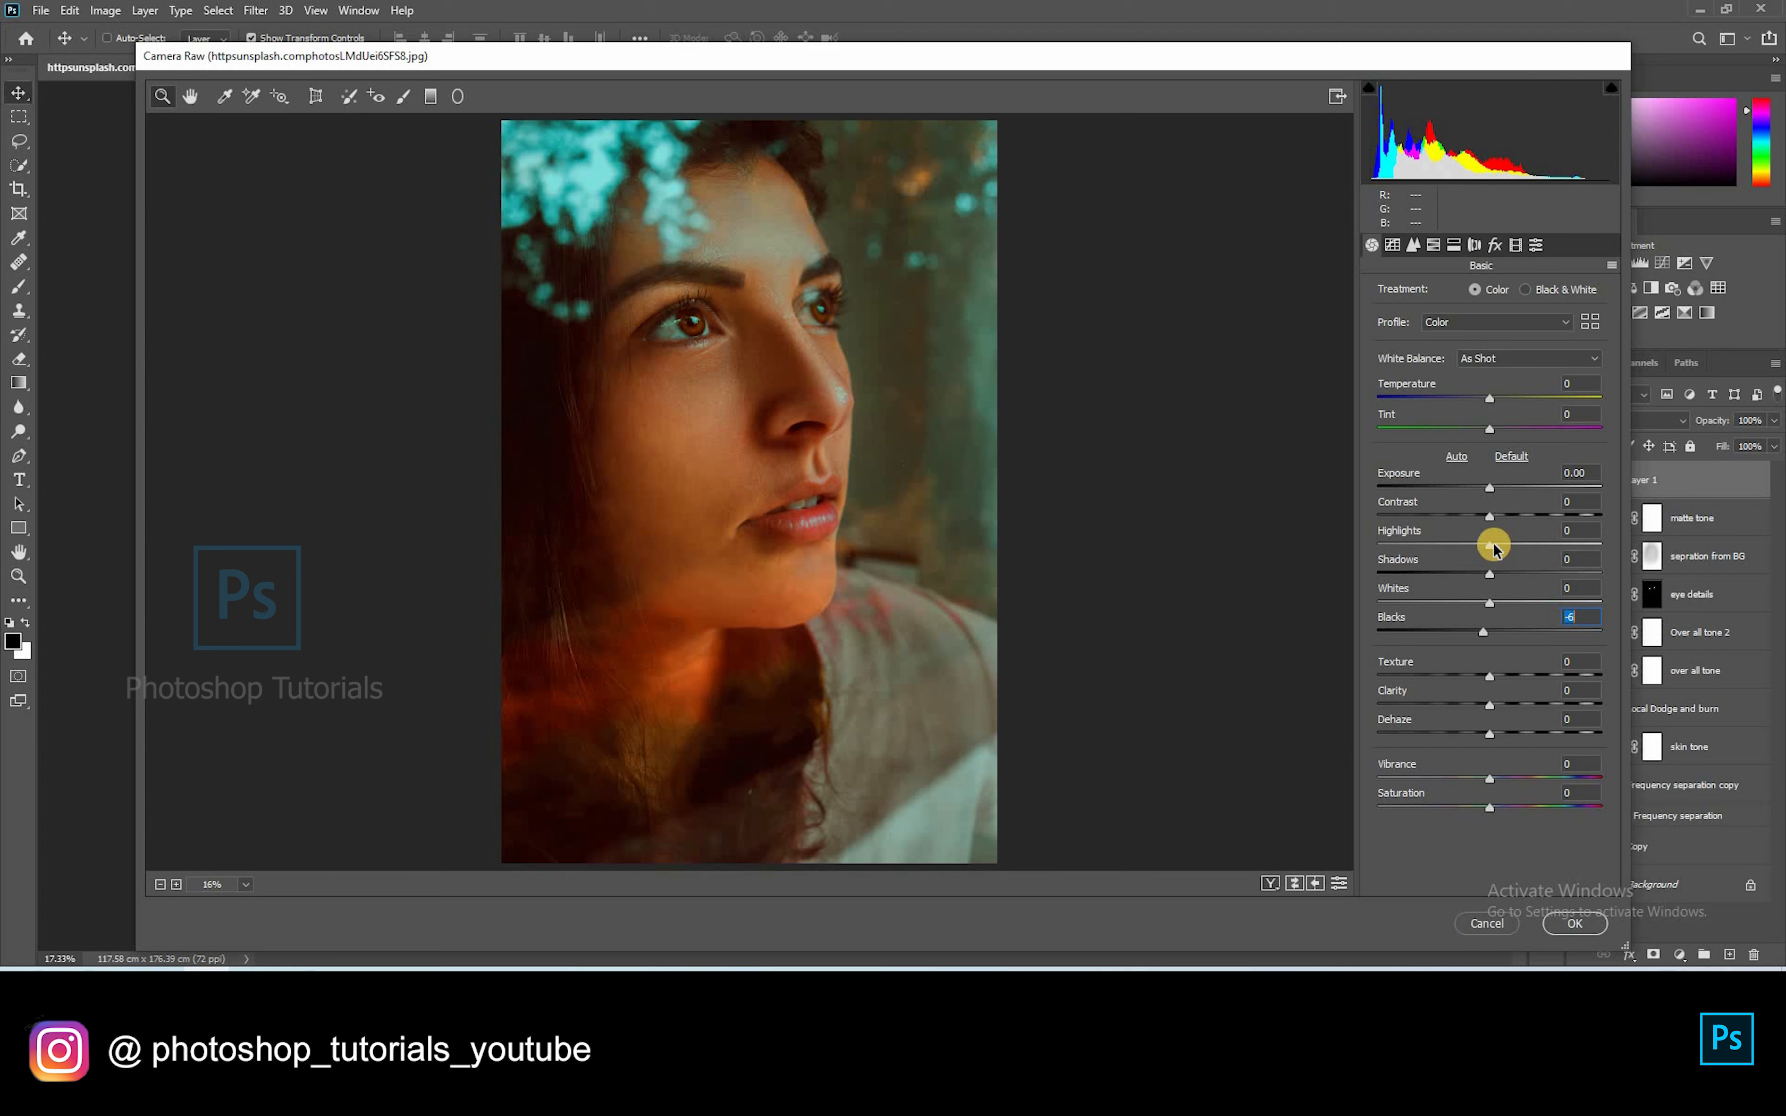
pyautogui.moveTo(1502, 545); pyautogui.dragTo(1525, 545)
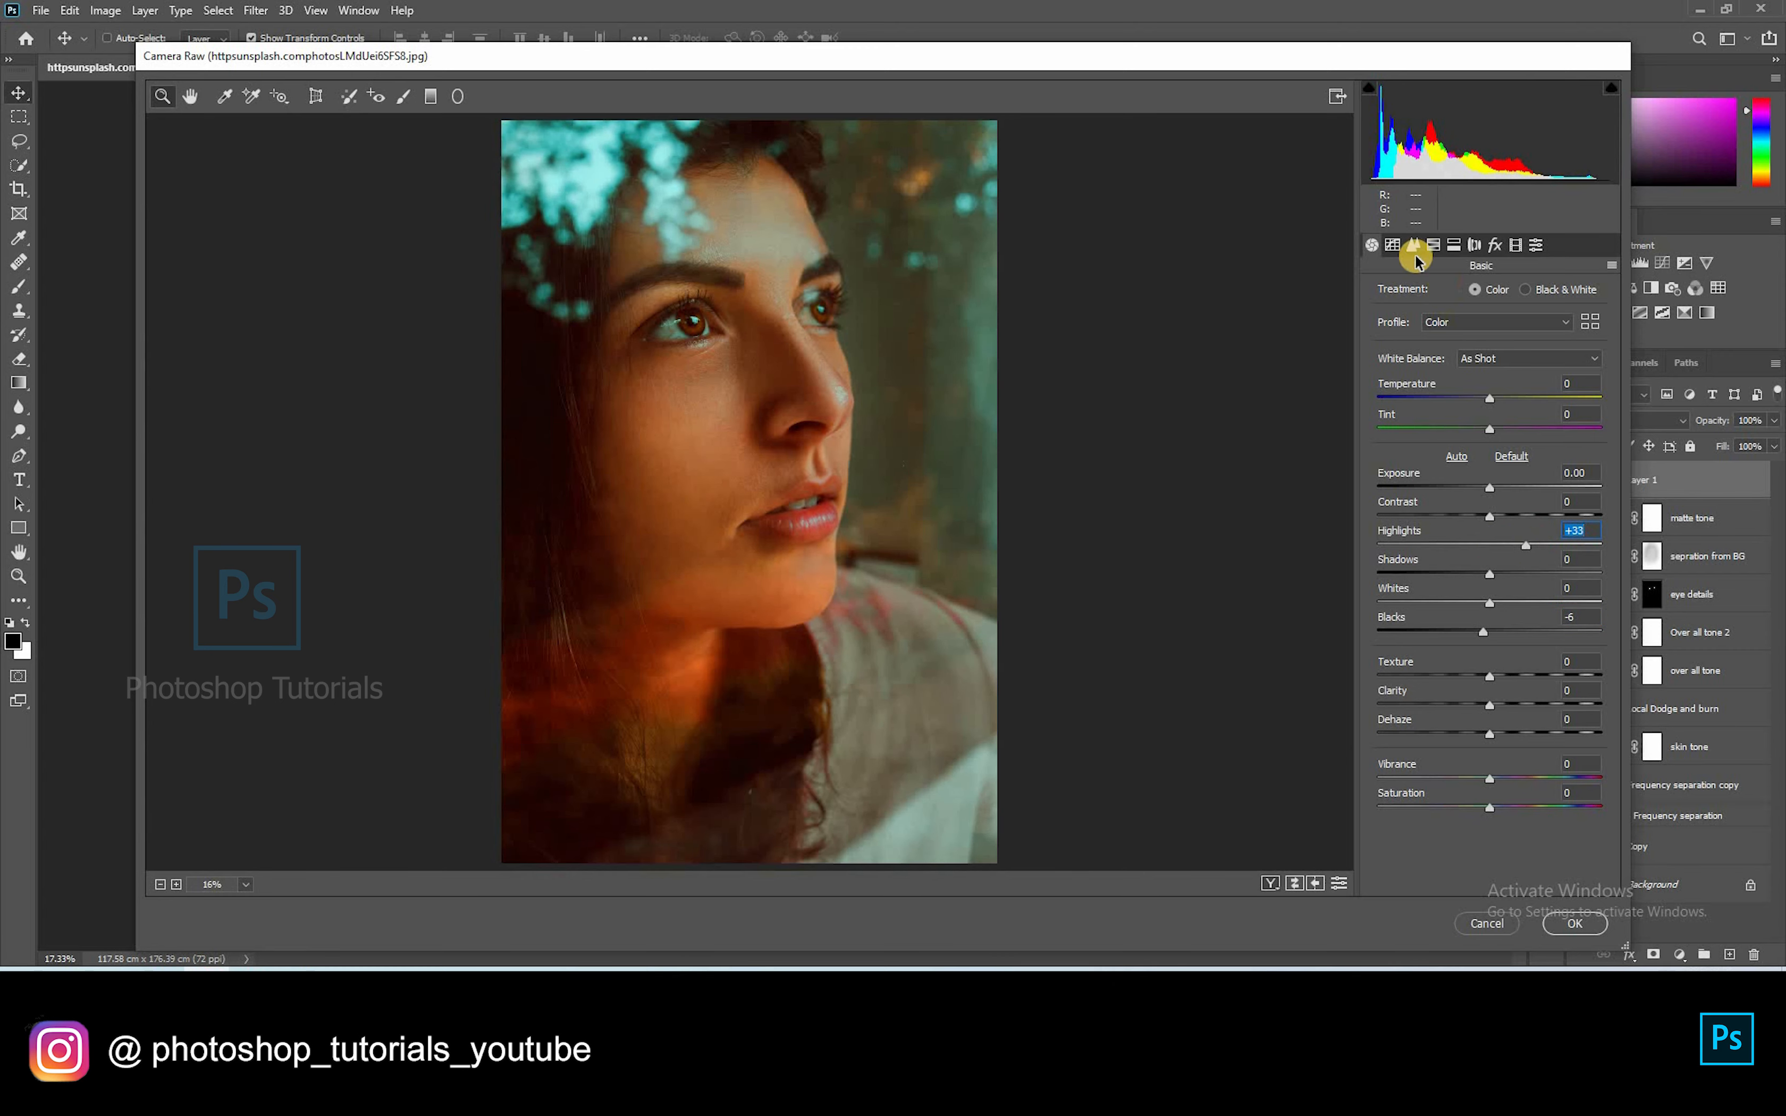
pyautogui.moveTo(1493, 493); pyautogui.dragTo(1495, 486)
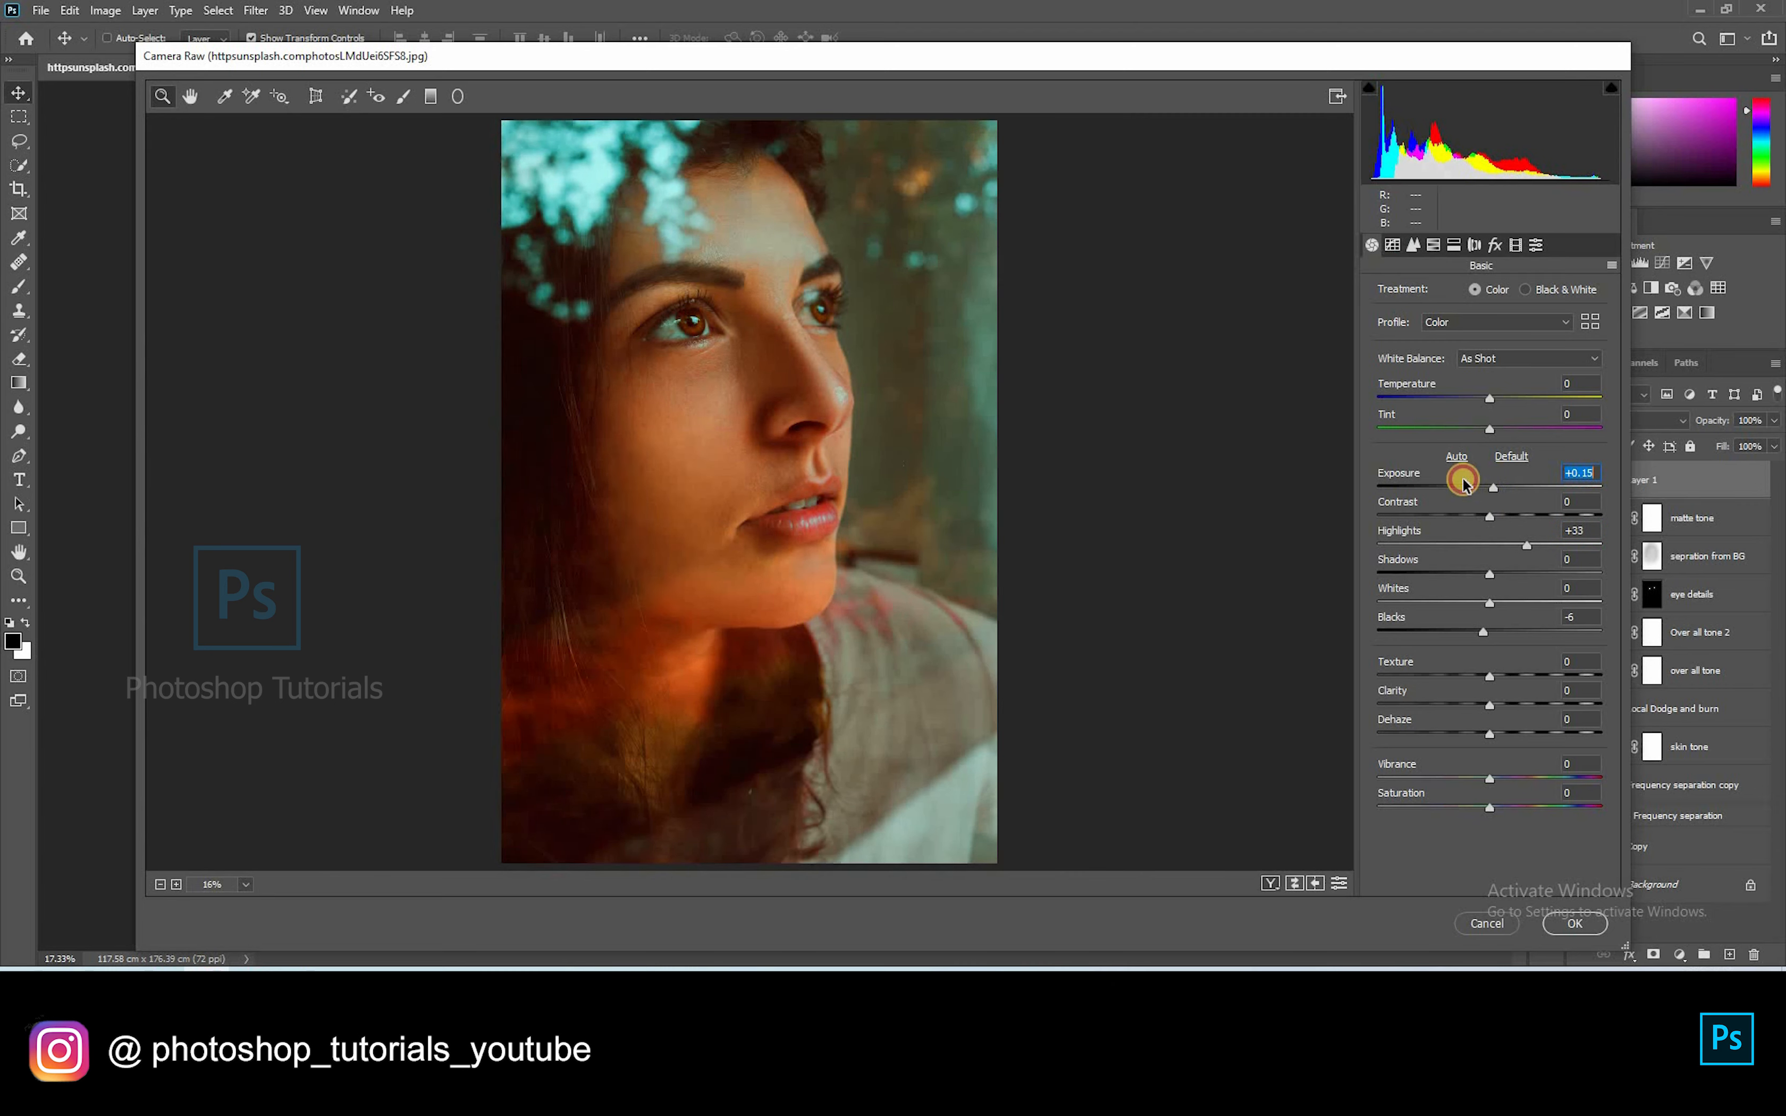
# Step: Set the parametric tone curve's Highlights to +7 and Lights to +9, and adjust its Darks and Shadows
pyautogui.moveTo(1490, 591); pyautogui.dragTo(1484, 661)
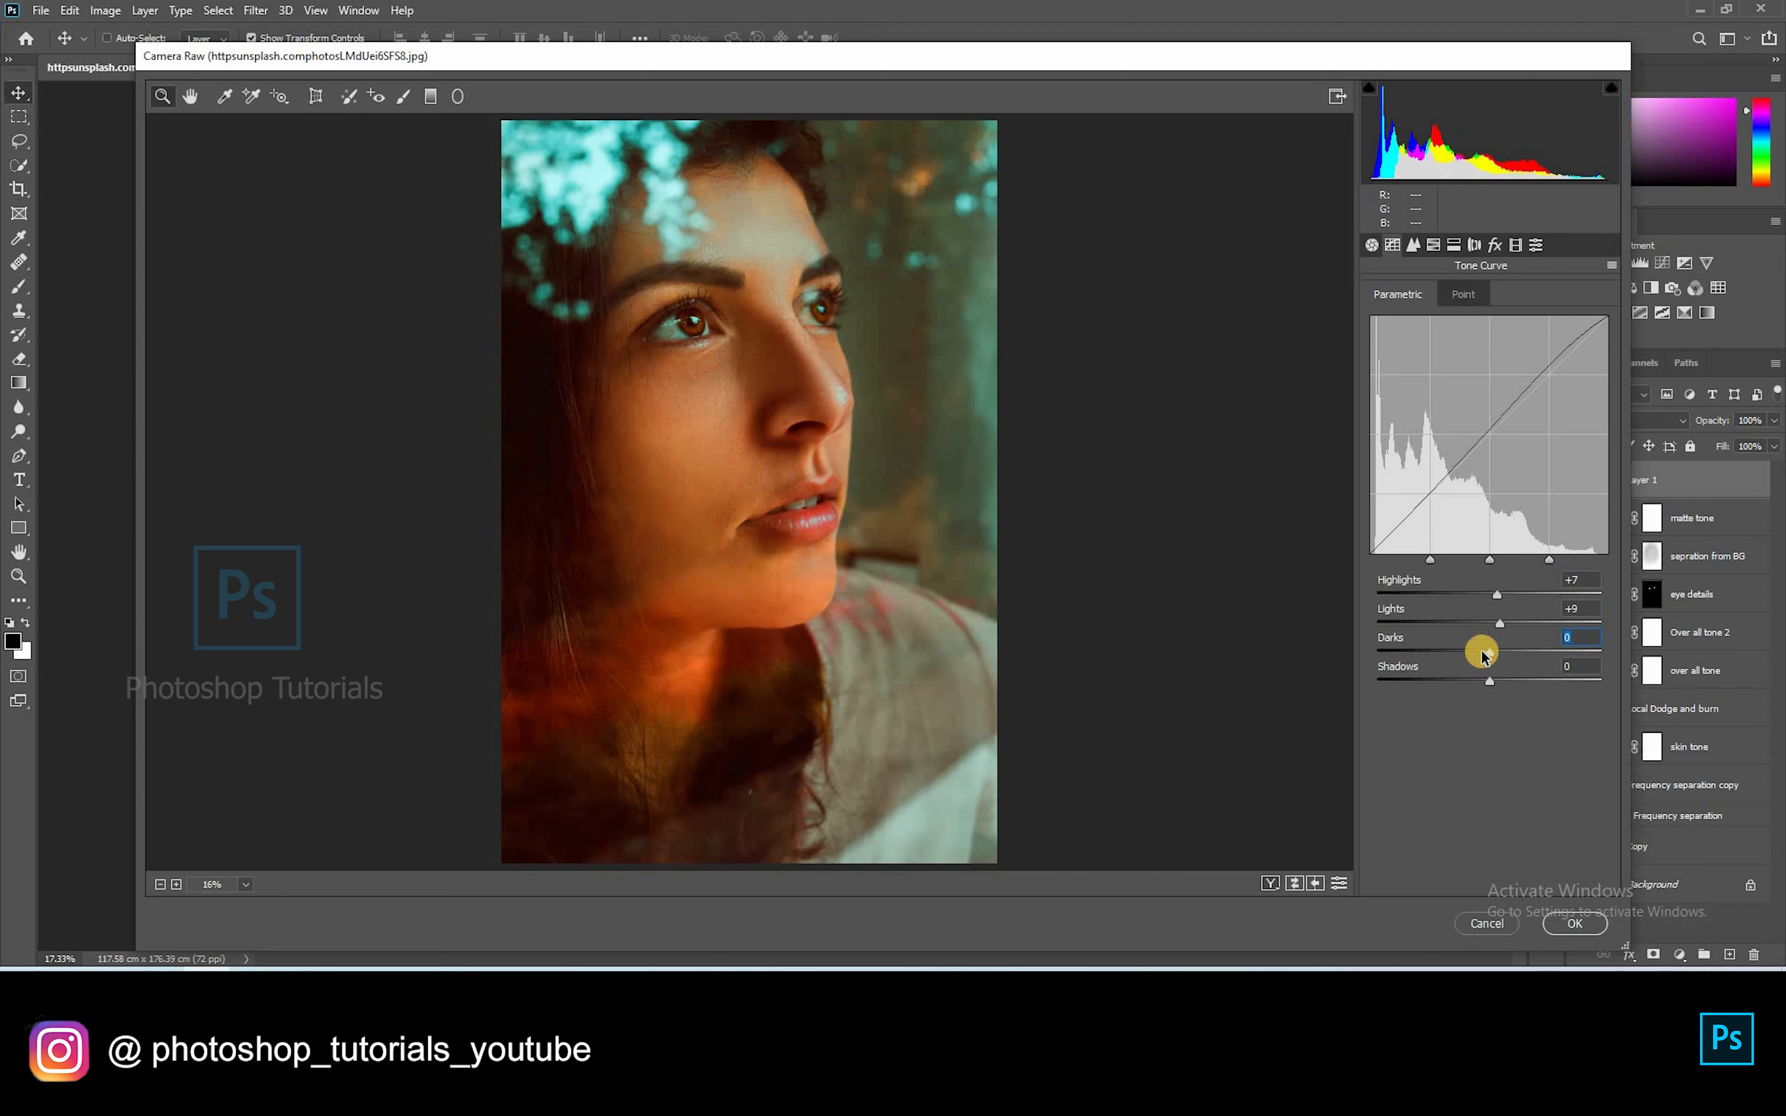
pyautogui.moveTo(1484, 653); pyautogui.dragTo(1495, 688)
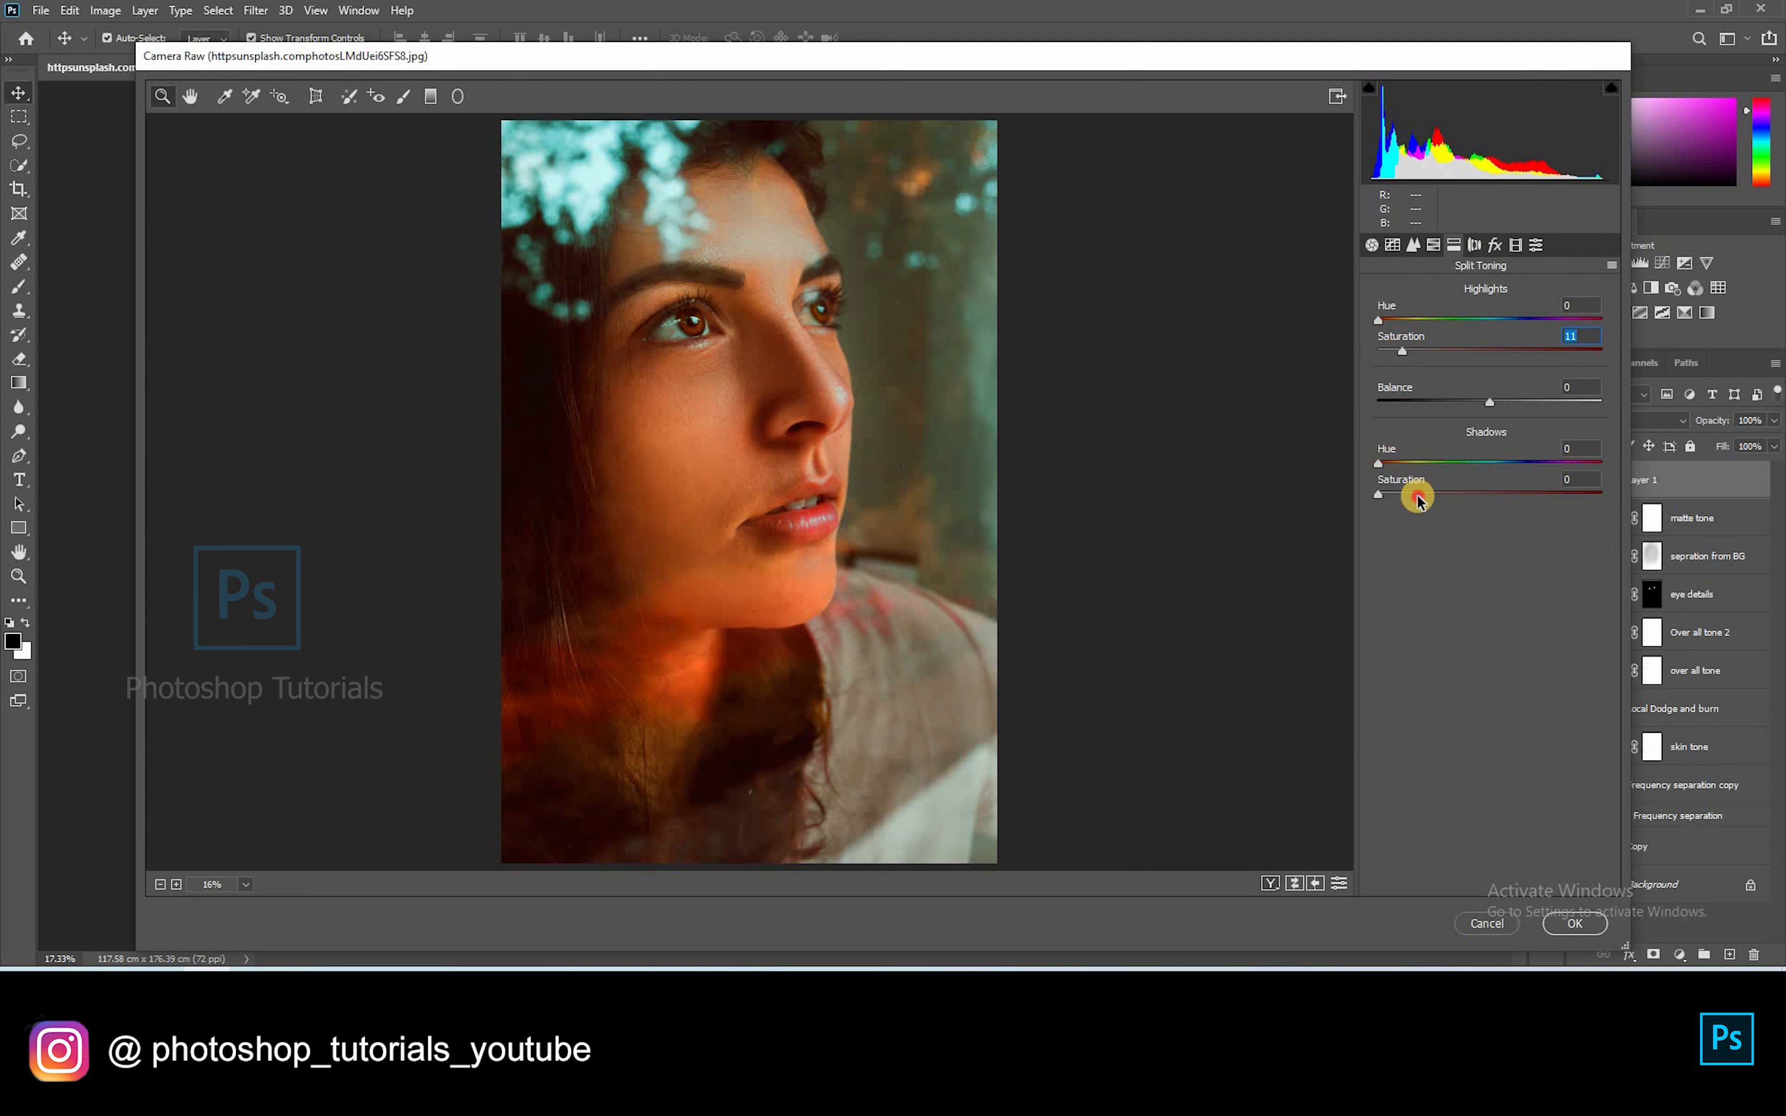
# Step: Set the split toning to Highlights Hue 150, Shadows Hue 45 and Shadows Saturation 18, and apply the Camera Raw grade
pyautogui.click(1417, 495)
pyautogui.click(1465, 325)
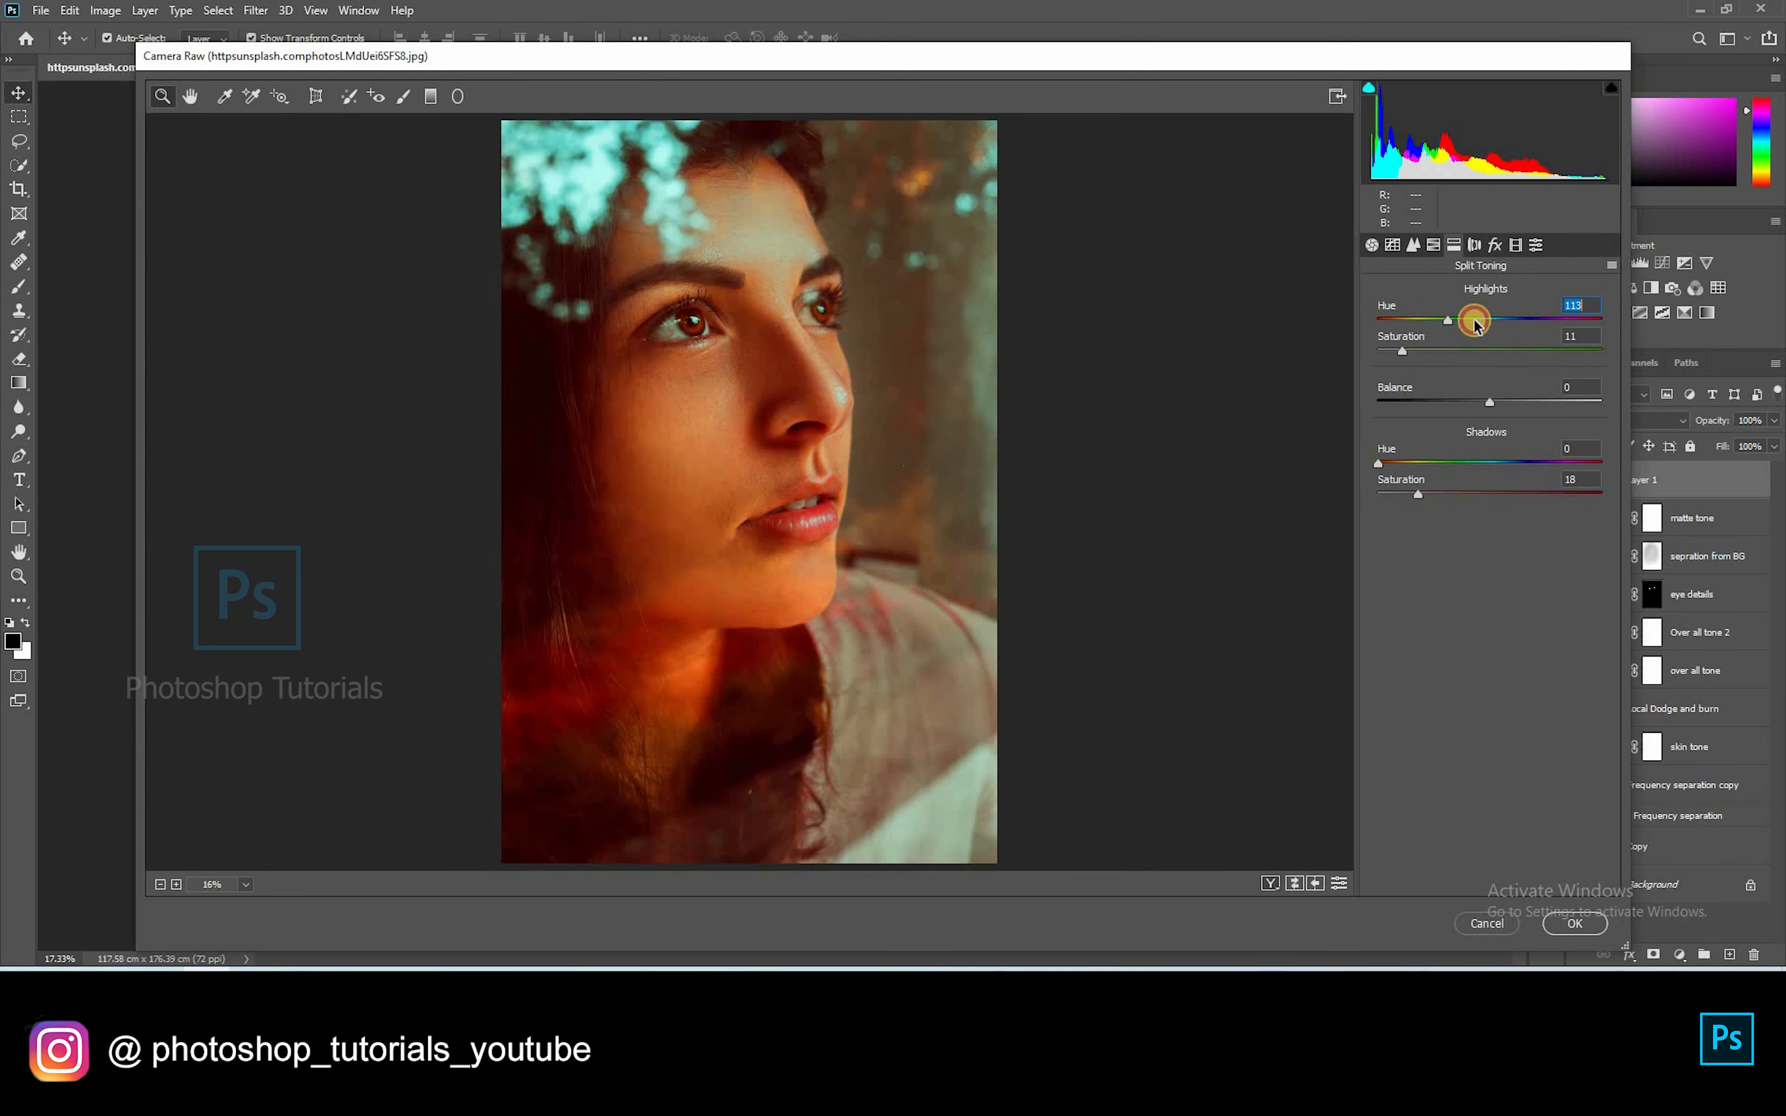
pyautogui.moveTo(1493, 320); pyautogui.dragTo(1495, 321)
pyautogui.moveTo(1497, 465); pyautogui.dragTo(1412, 467)
pyautogui.moveTo(1495, 321); pyautogui.dragTo(1352, 336)
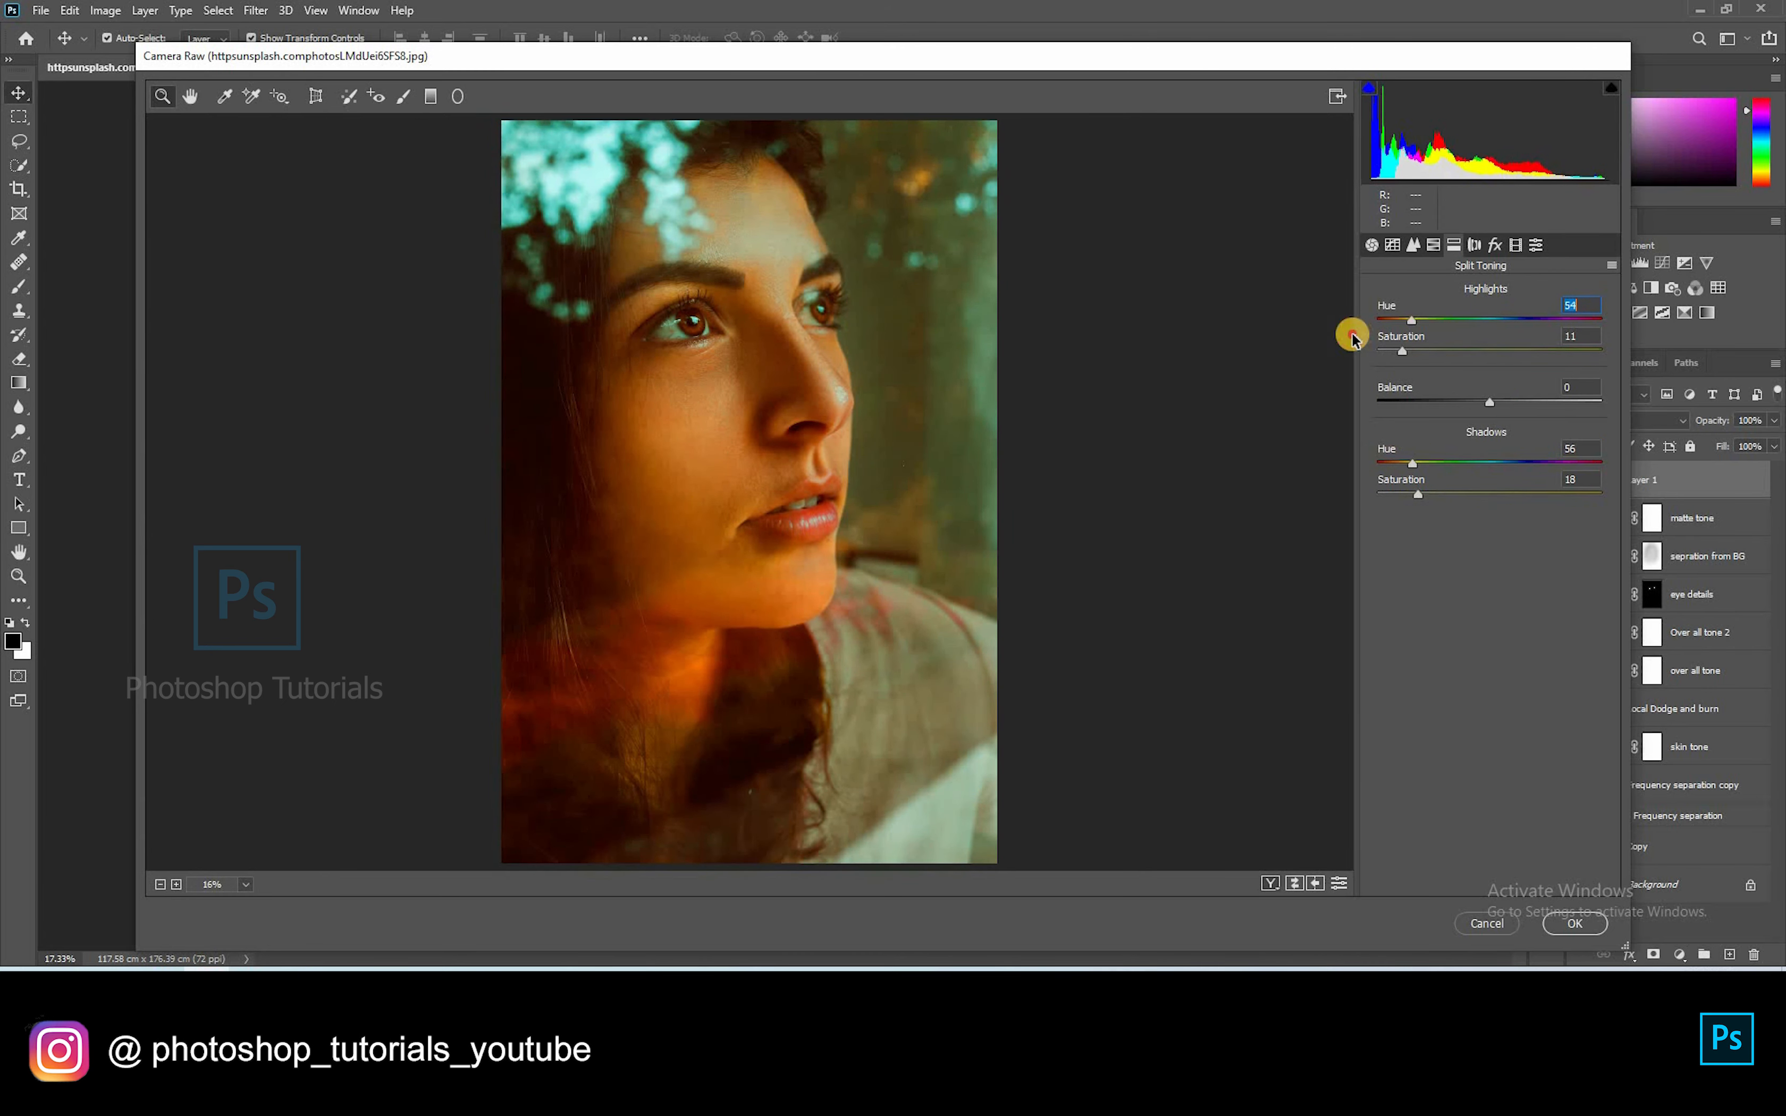
pyautogui.moveTo(1419, 465); pyautogui.dragTo(1436, 463)
pyautogui.moveTo(1397, 338); pyautogui.dragTo(1458, 322)
pyautogui.click(1489, 322)
pyautogui.moveTo(1406, 463); pyautogui.dragTo(1404, 463)
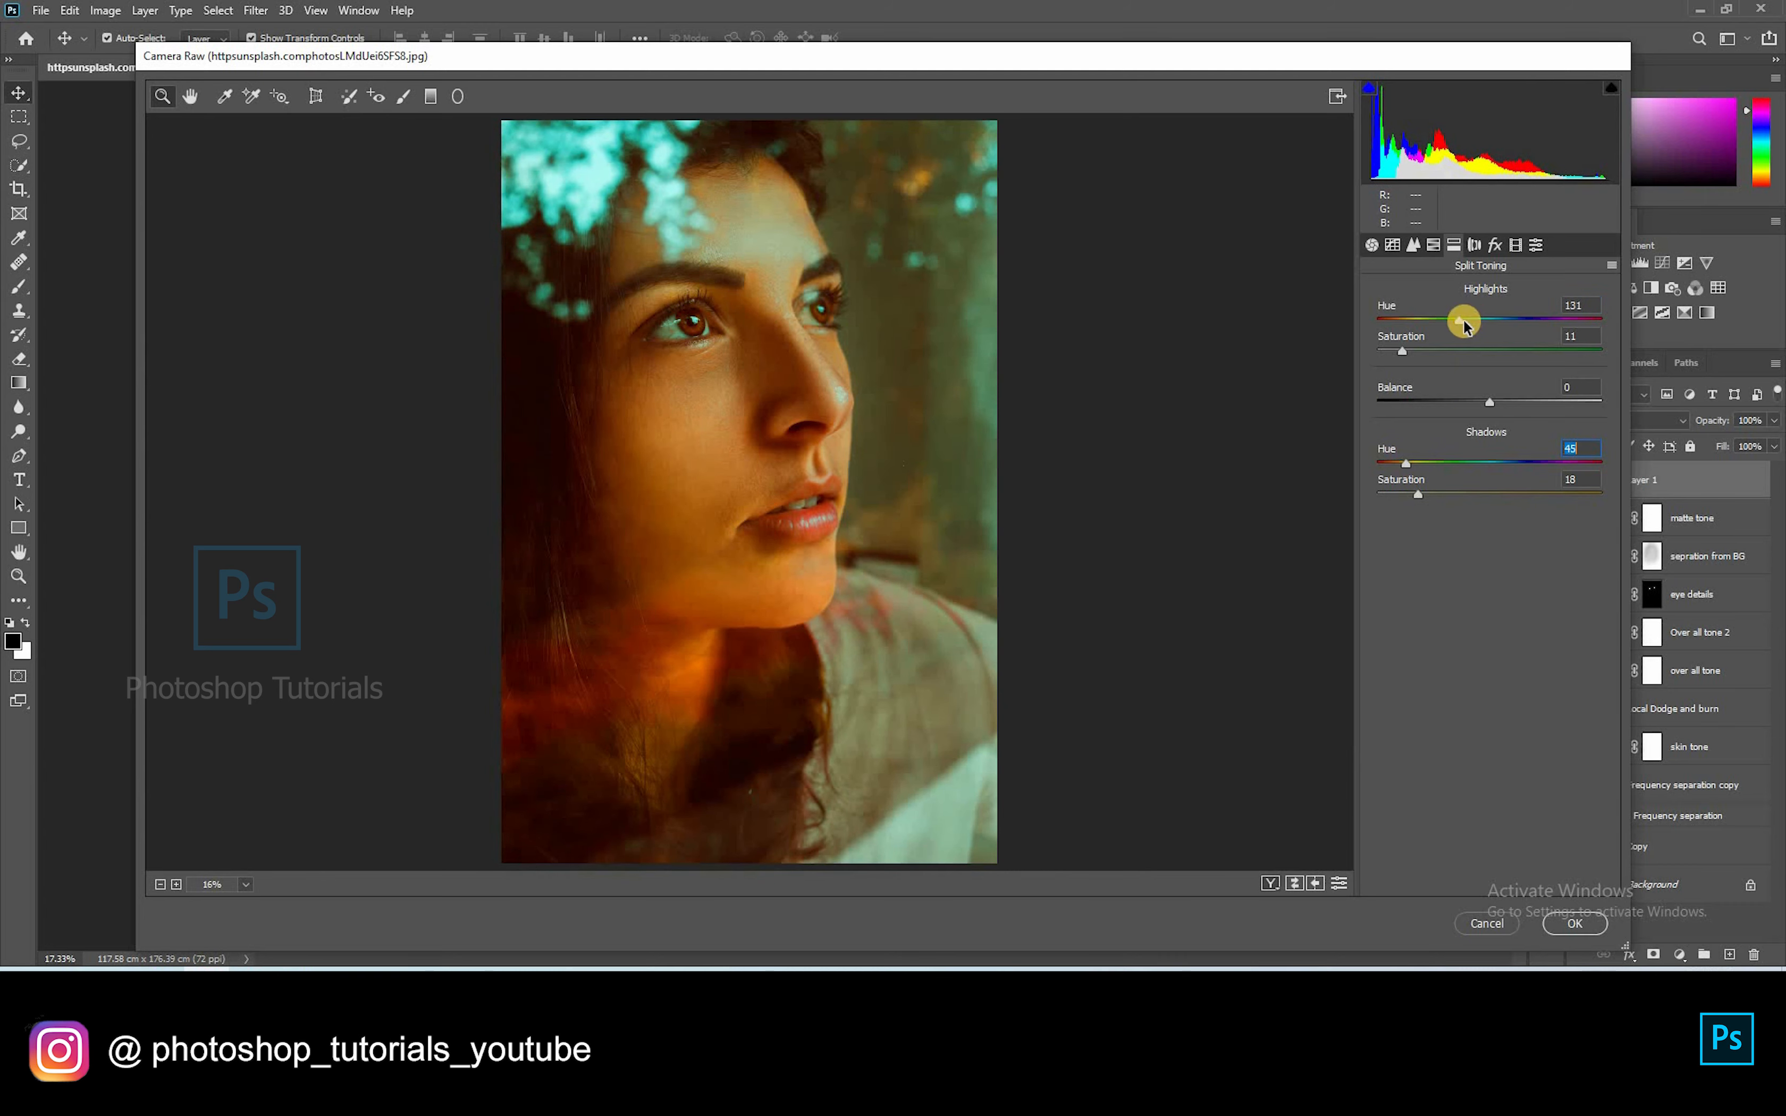
pyautogui.moveTo(1459, 320); pyautogui.dragTo(1470, 320)
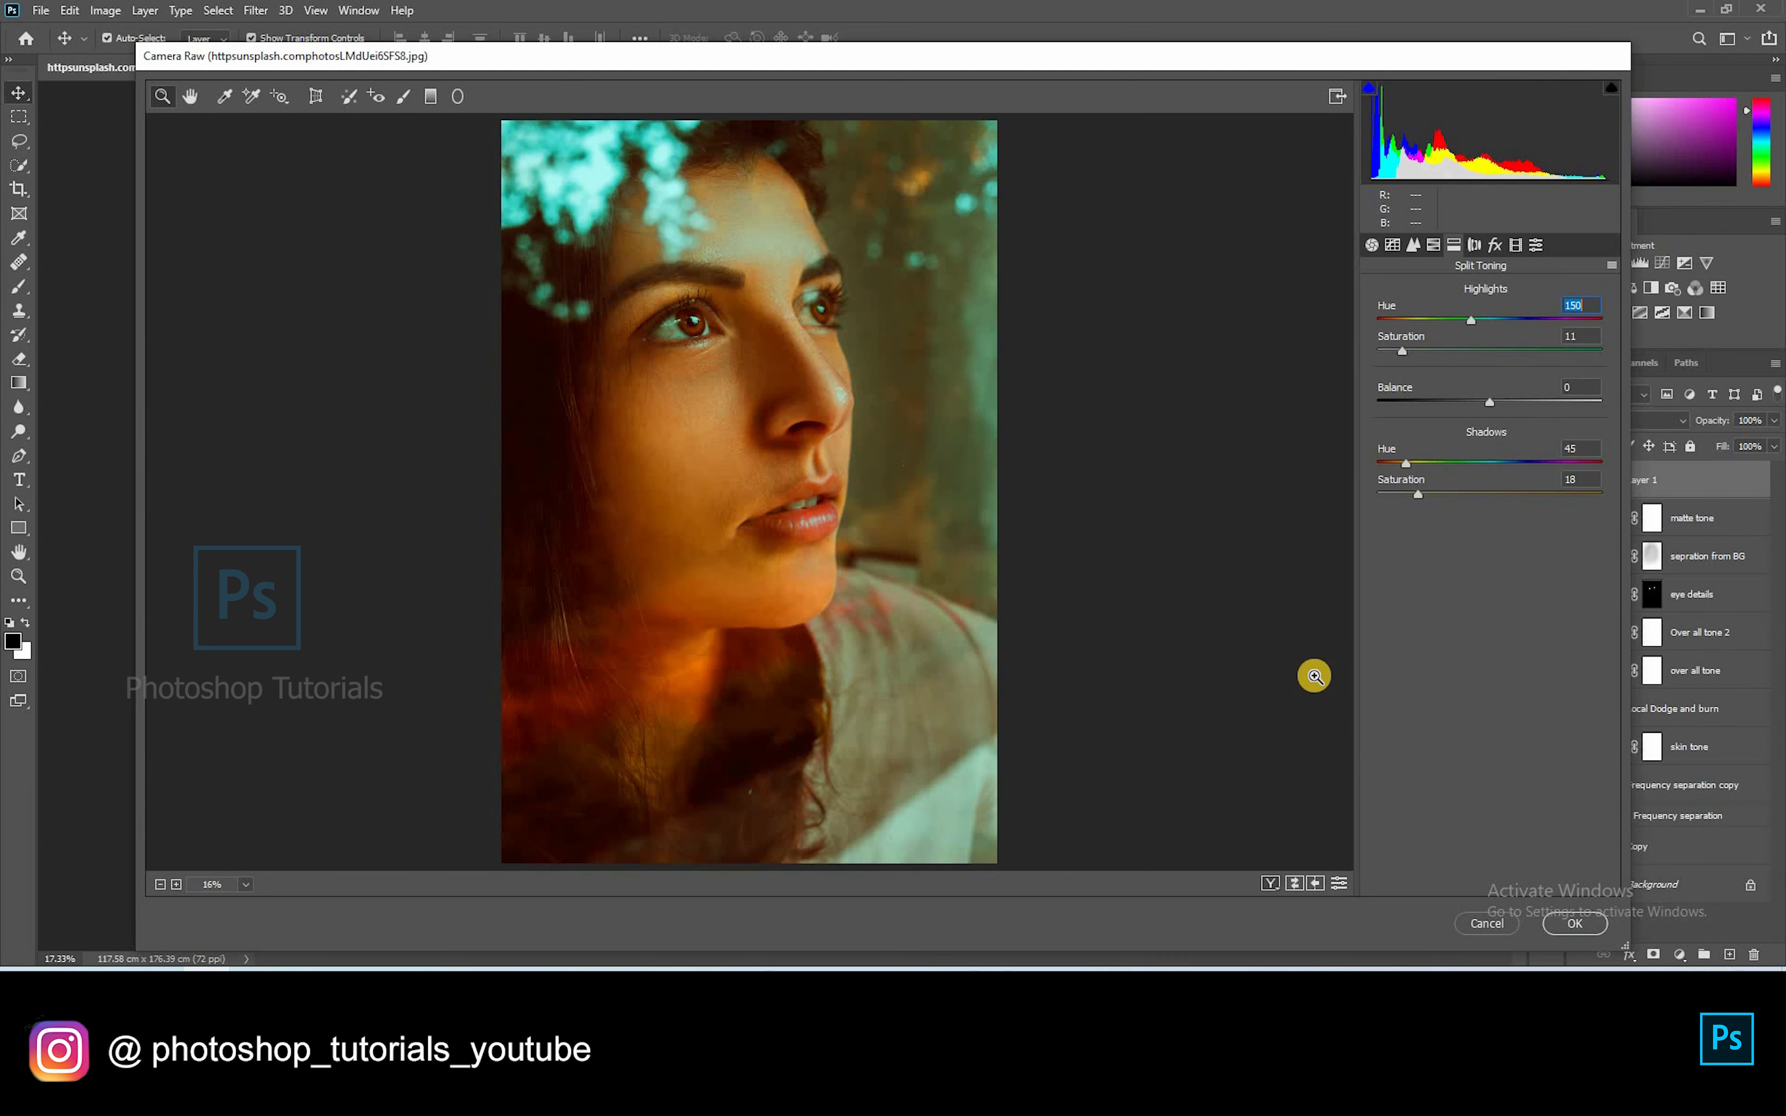
pyautogui.click(1573, 925)
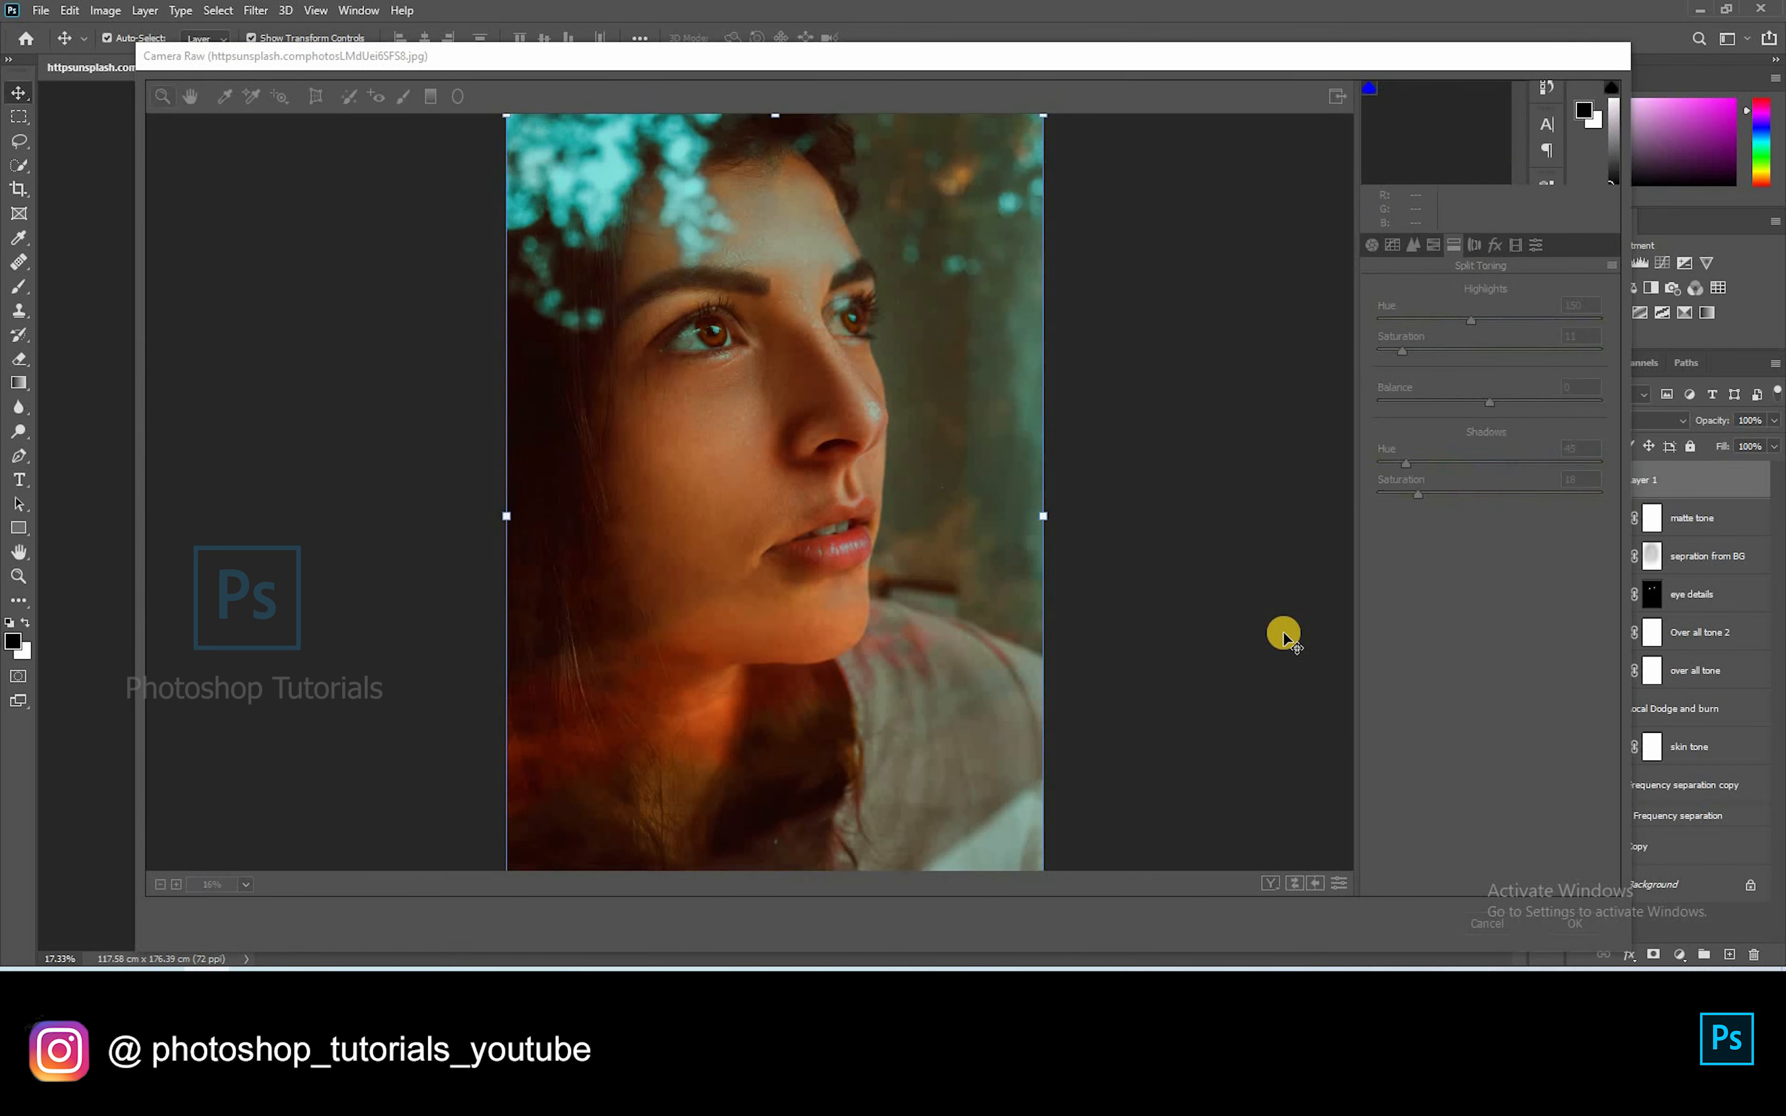
# Step: Compare the graded portrait with the original Background layer alone, and save the document as a layered PSD under its suggested name
pyautogui.keyDown('alt'); pyautogui.click(1581, 886); pyautogui.keyUp('alt')
pyautogui.hotkey('ctrl', 'z')
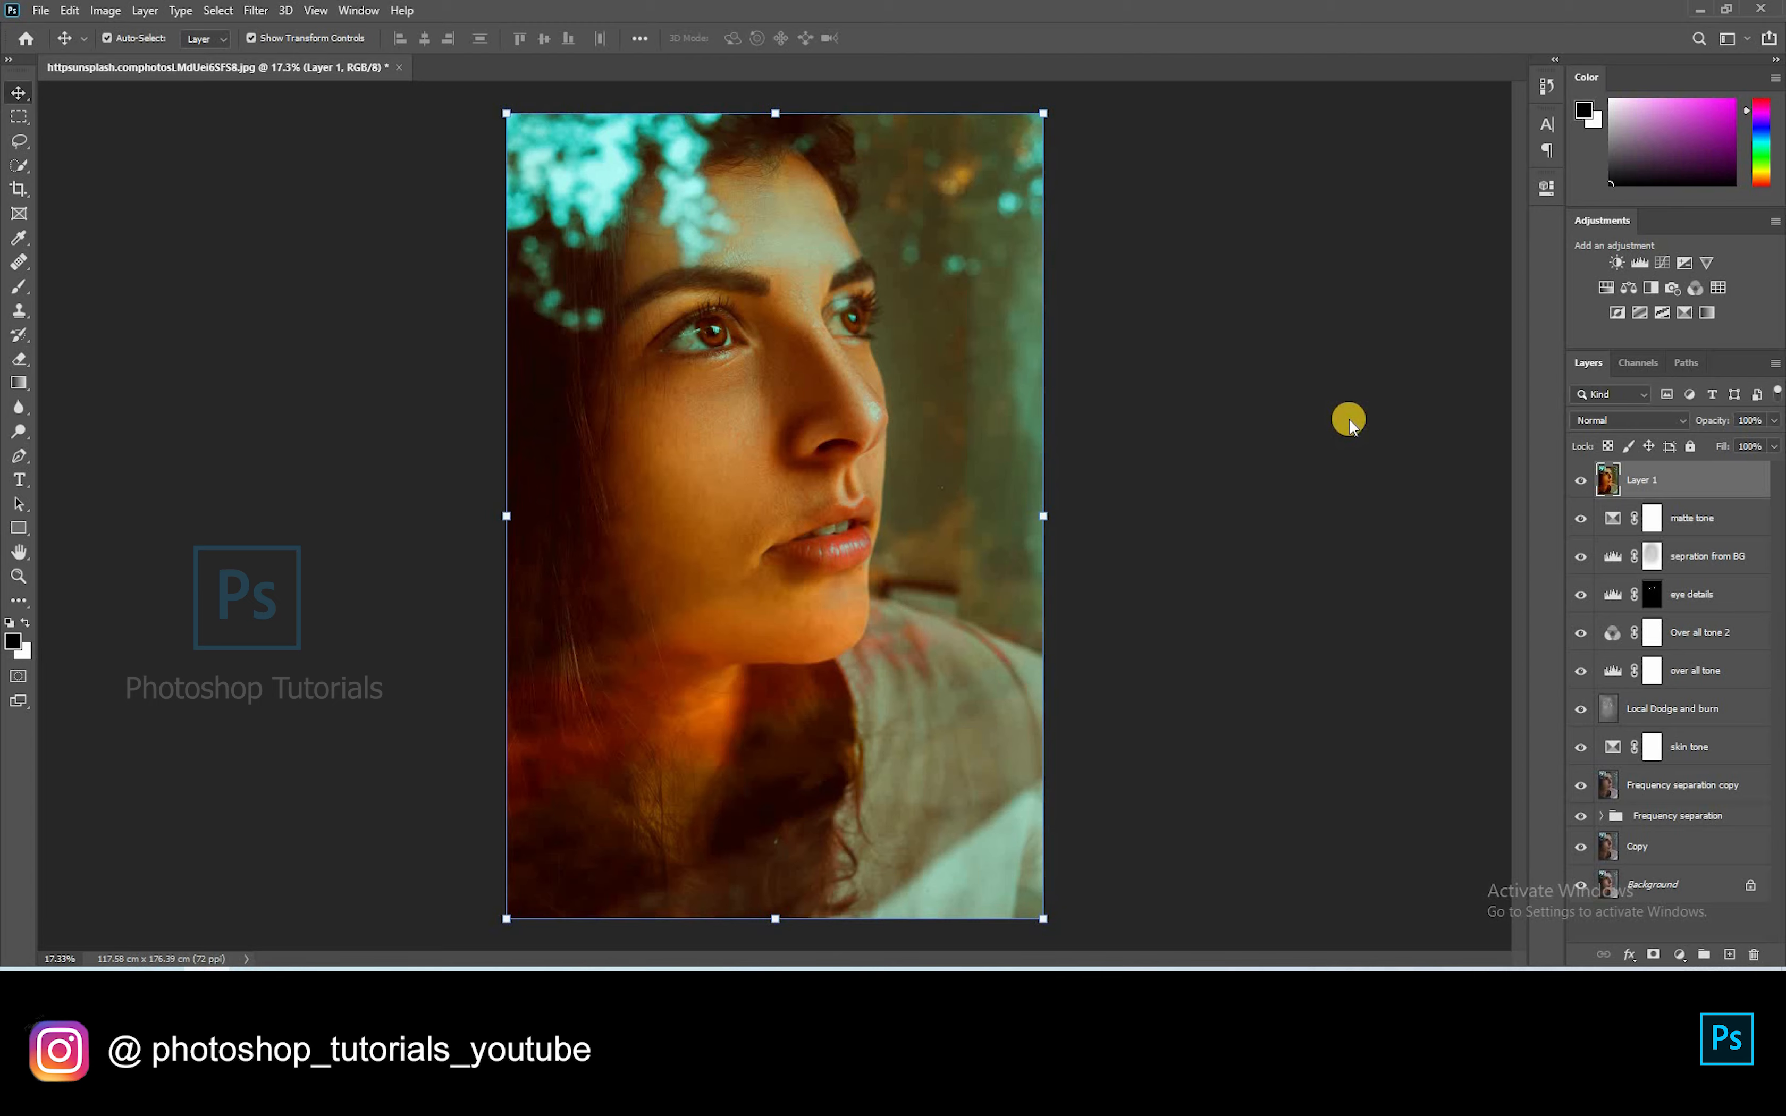
pyautogui.hotkey('ctrl', 'shift', 's')
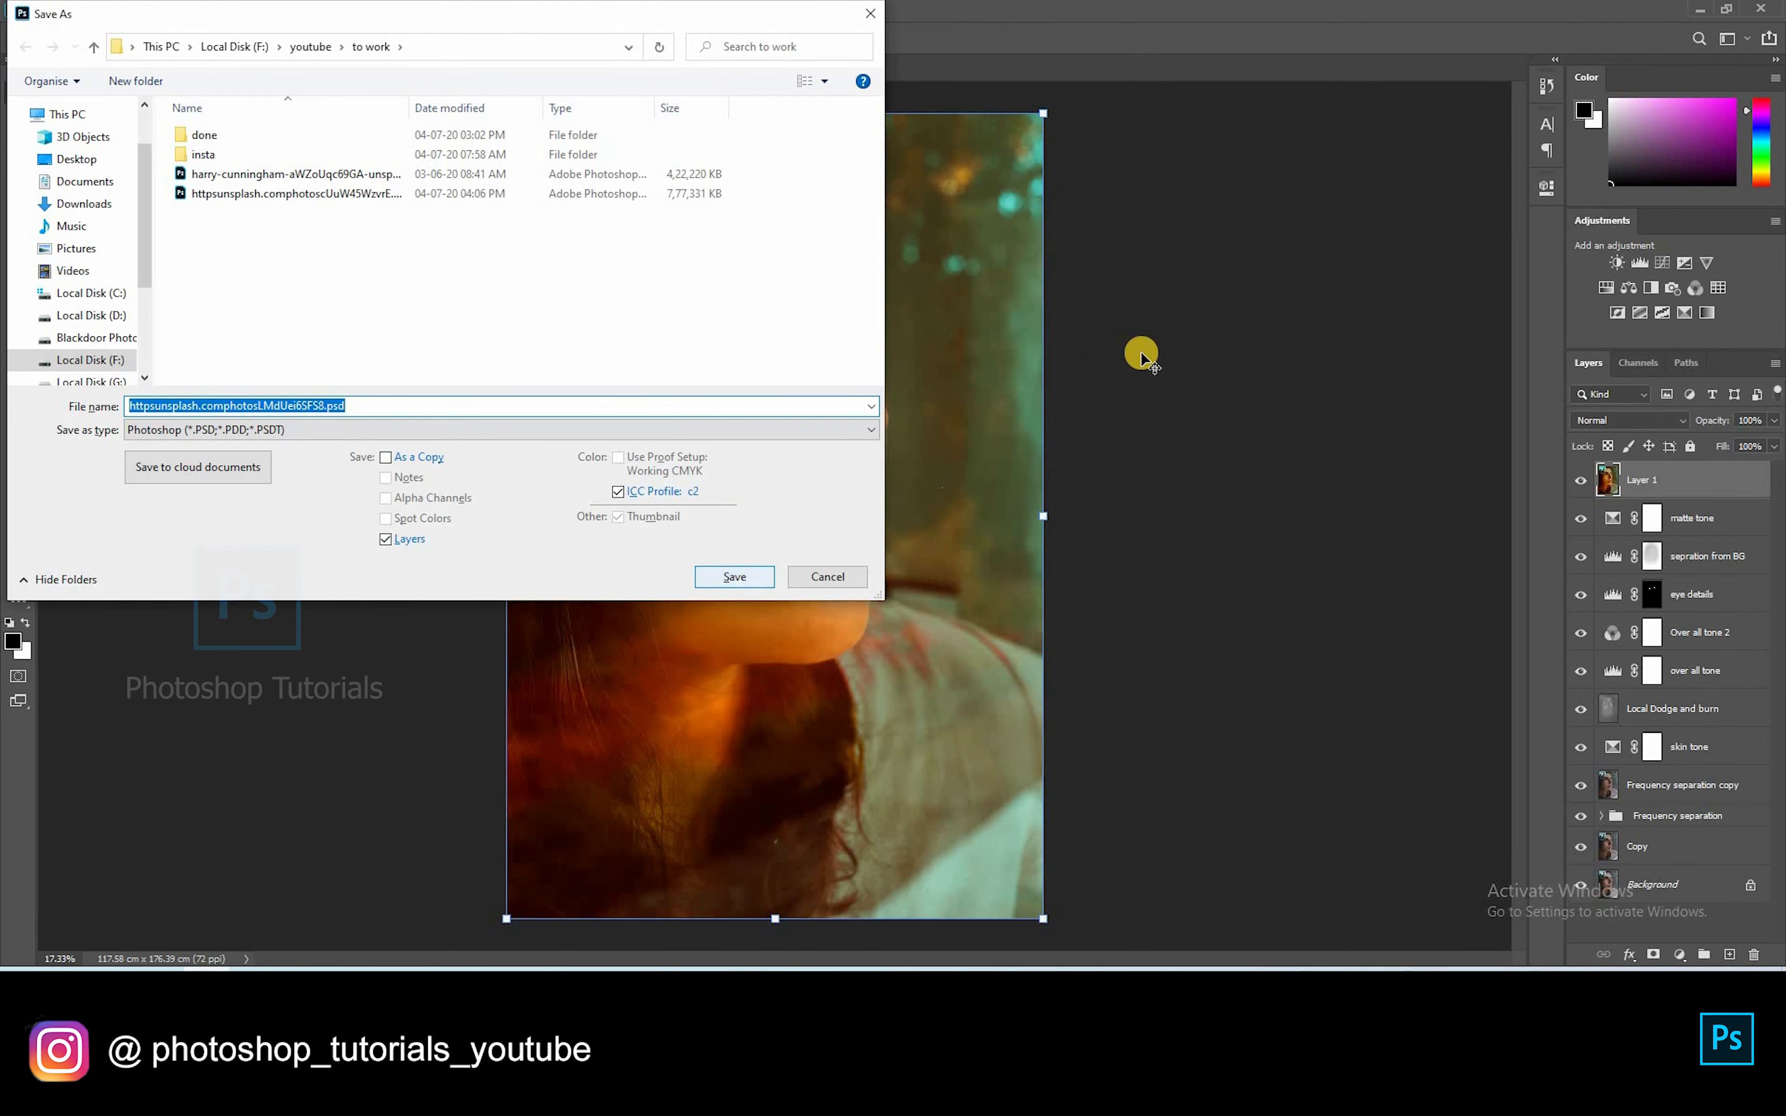
pyautogui.press('Return')
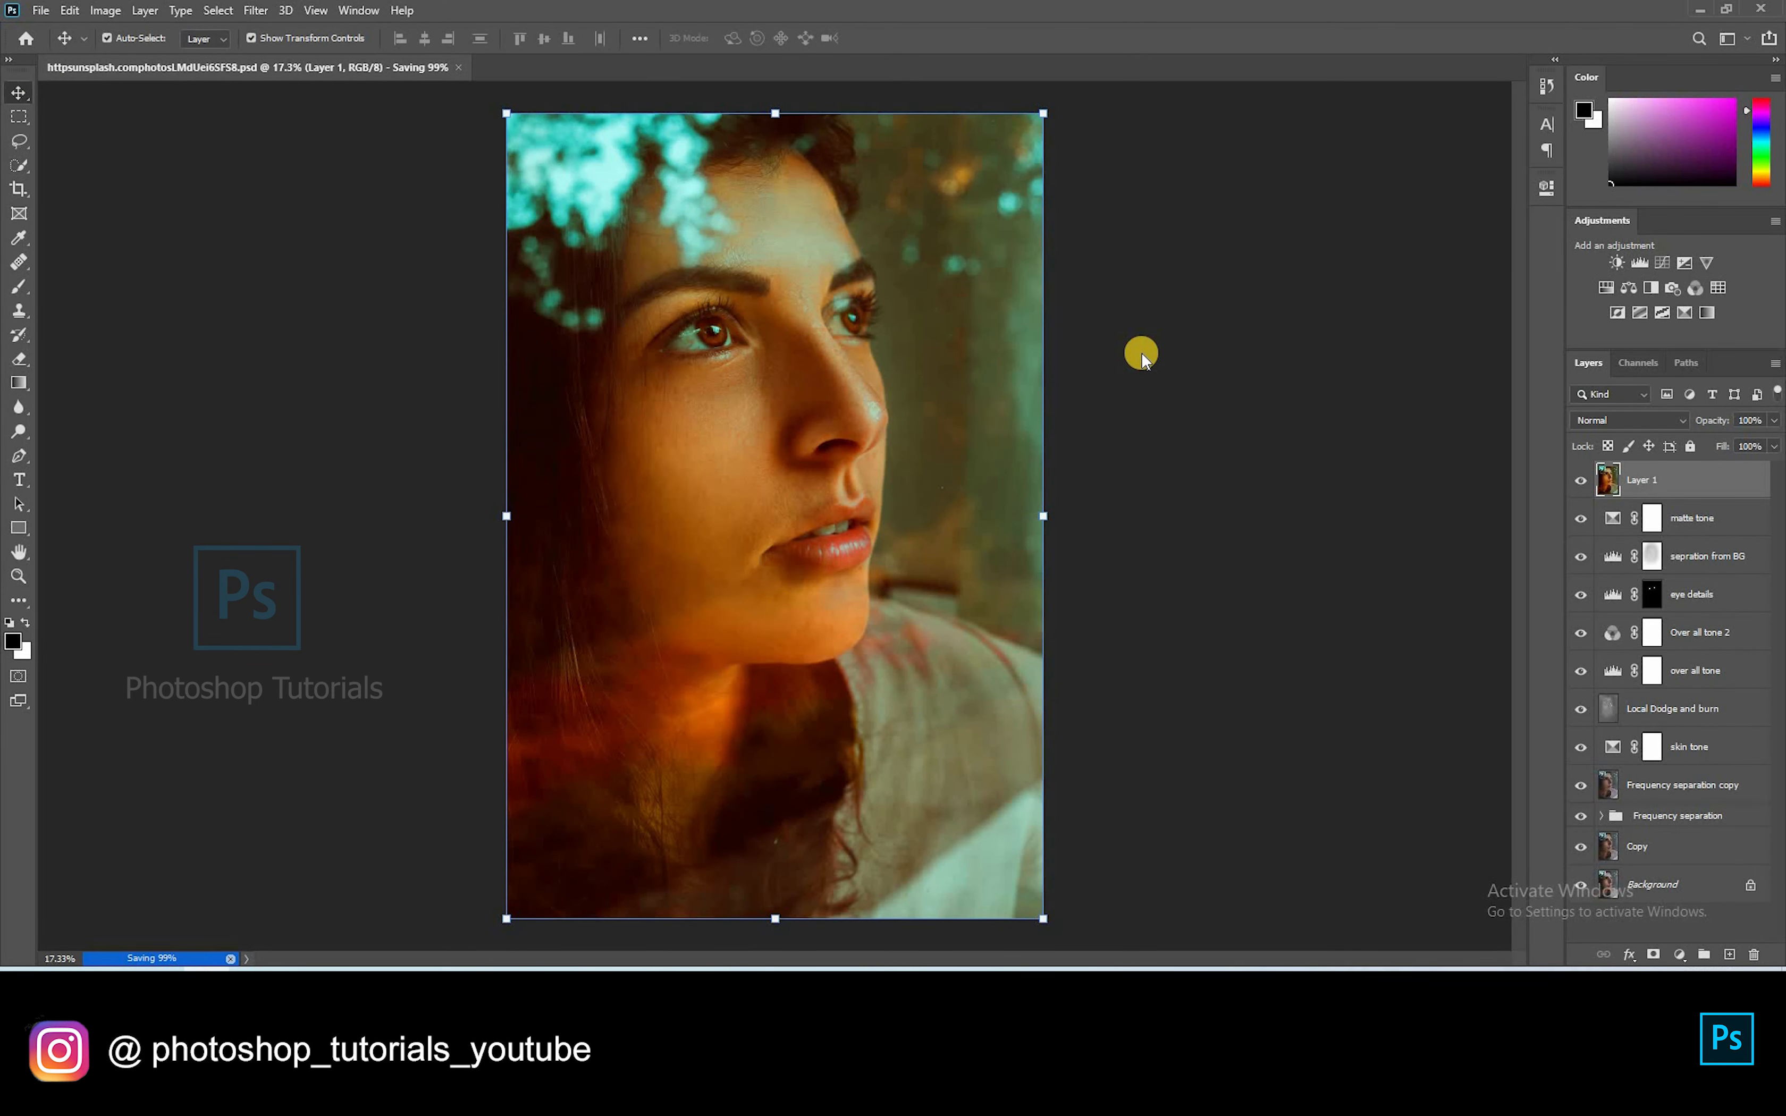